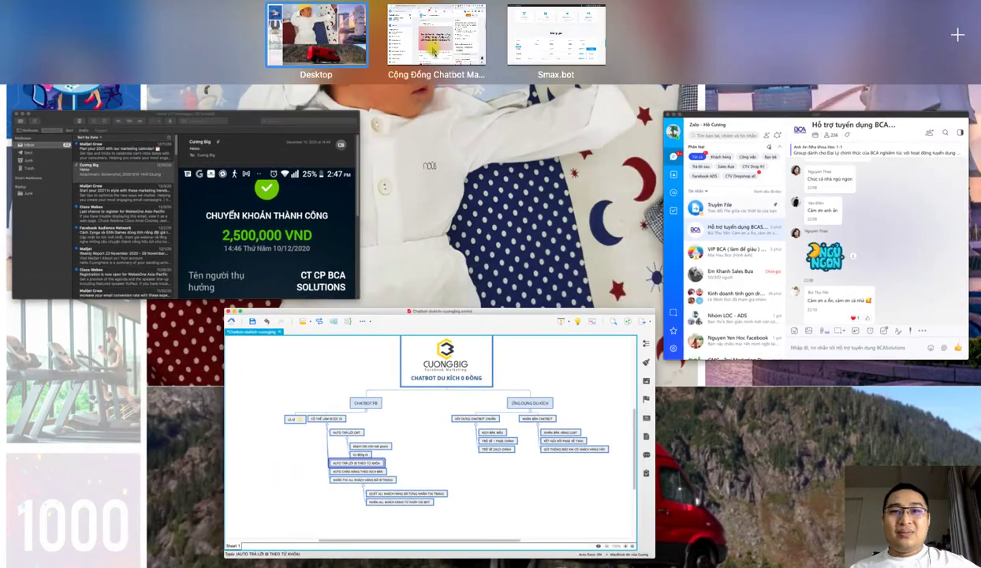
# Step: Switch Chrome profile, open the car window-film page's Messenger chat and send 'xin chào'
pyautogui.click(424, 34)
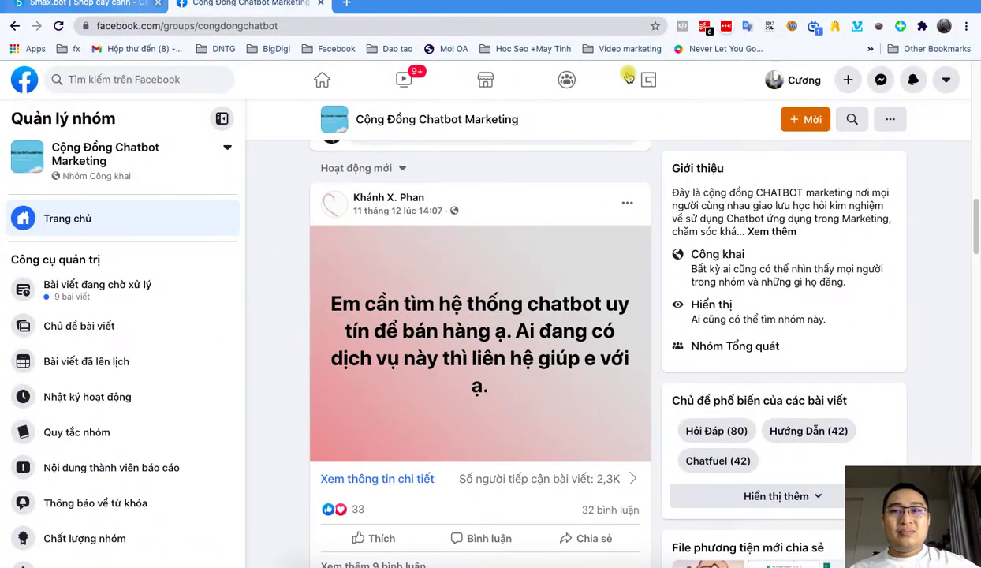
pyautogui.click(944, 27)
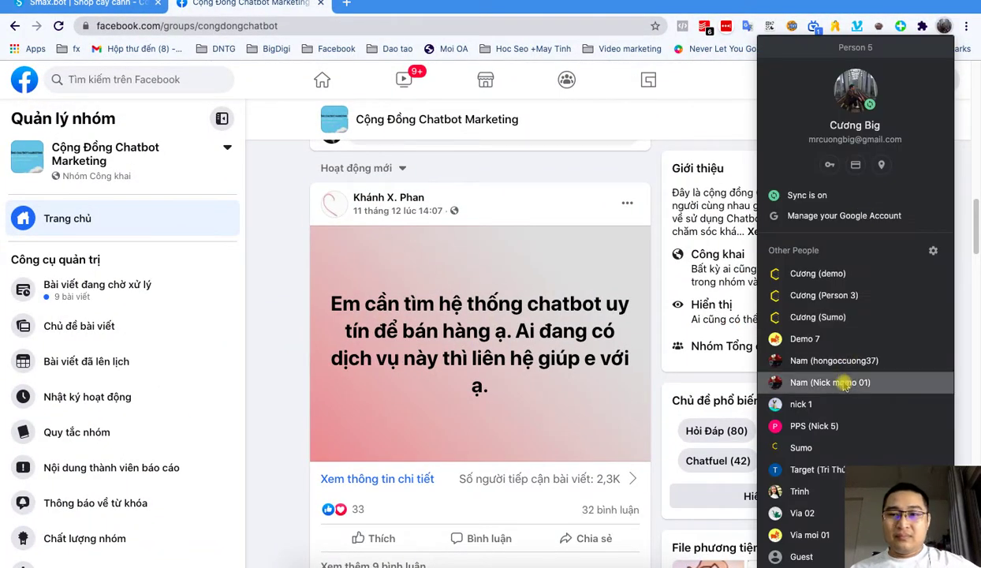
pyautogui.click(843, 377)
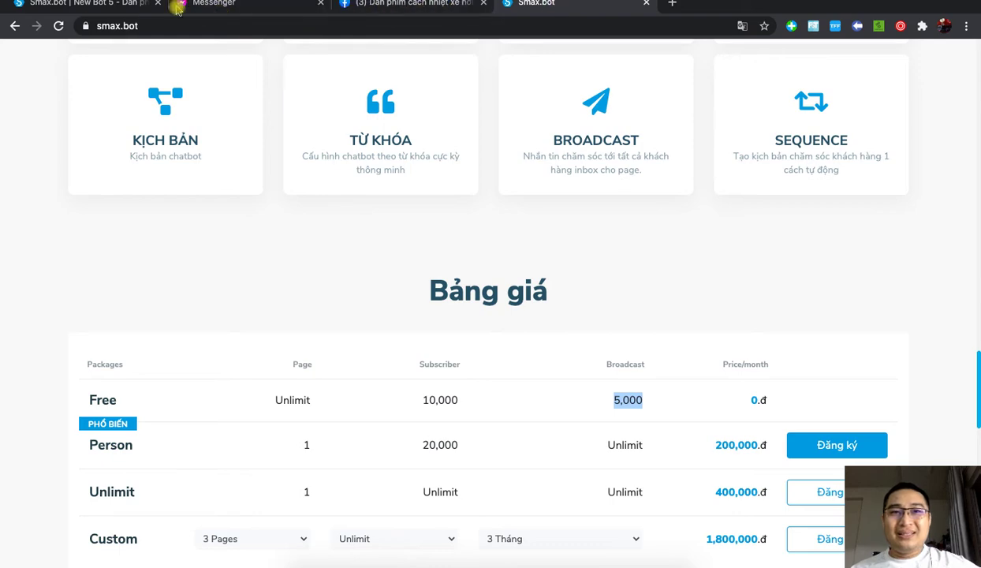
pyautogui.click(380, 11)
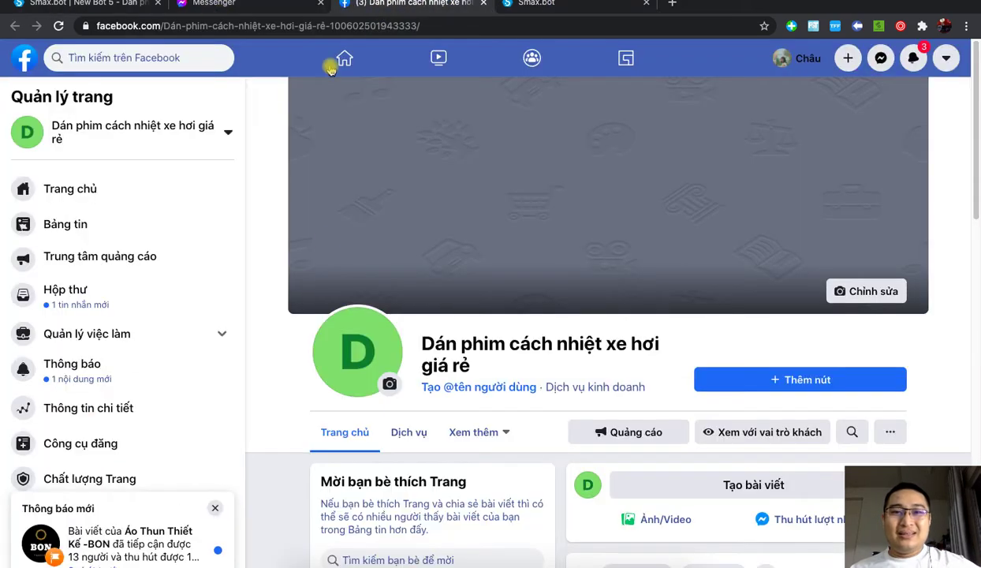
pyautogui.click(211, 10)
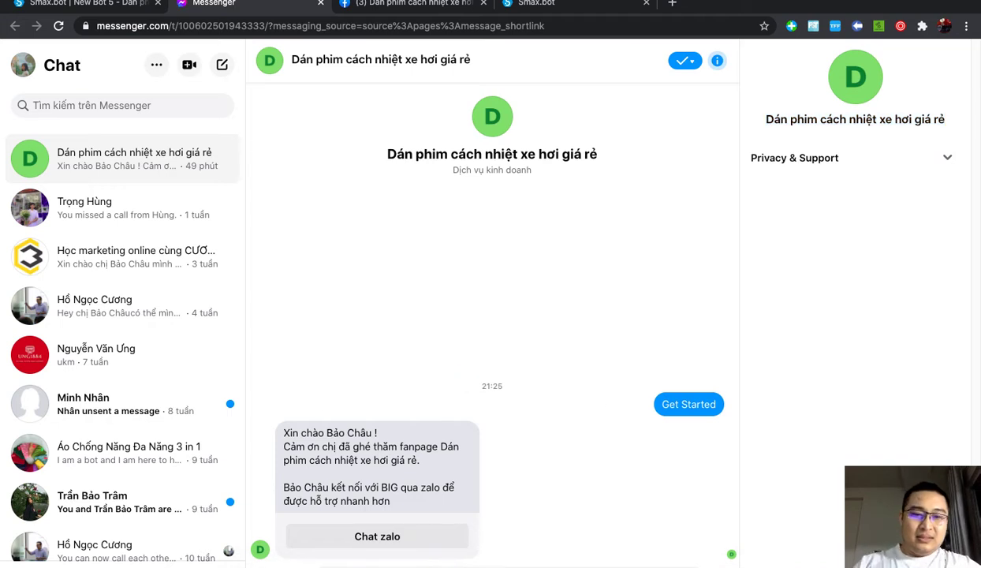
pyautogui.press('Return')
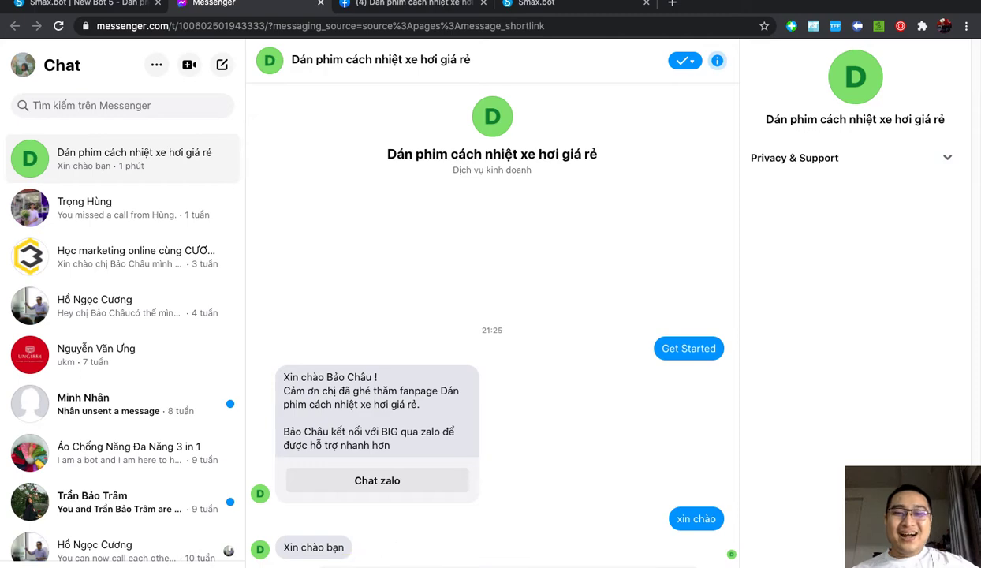
# Step: In New Bot 5's keyword rules, give the second rule the text reply 'Shop ở đâu kệ'
pyautogui.click(75, 6)
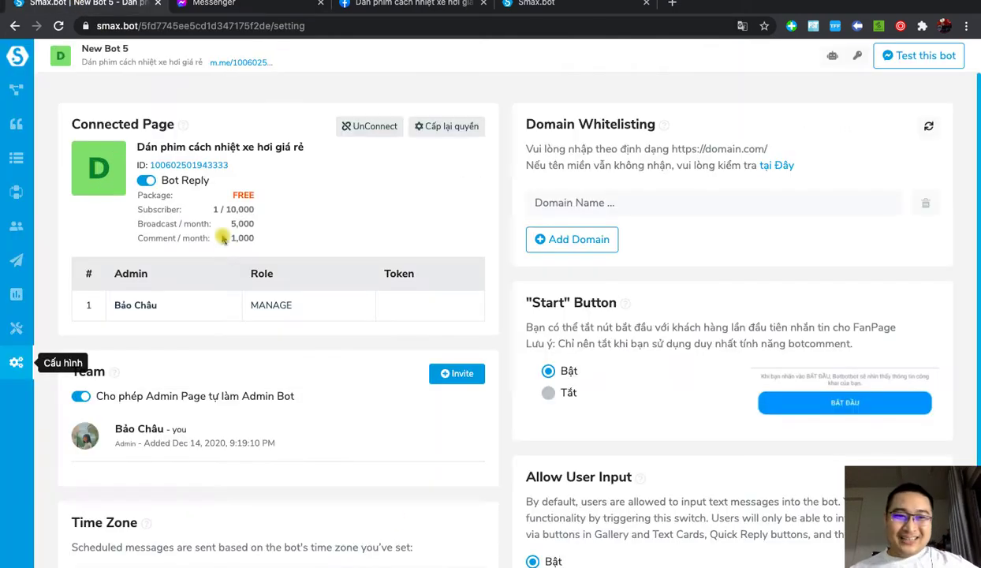
pyautogui.click(16, 124)
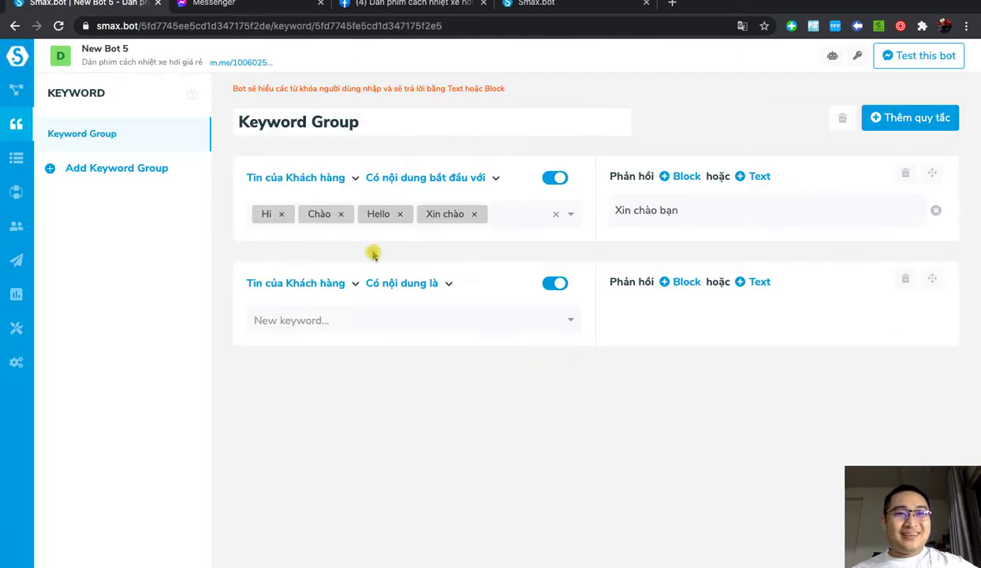
pyautogui.click(348, 320)
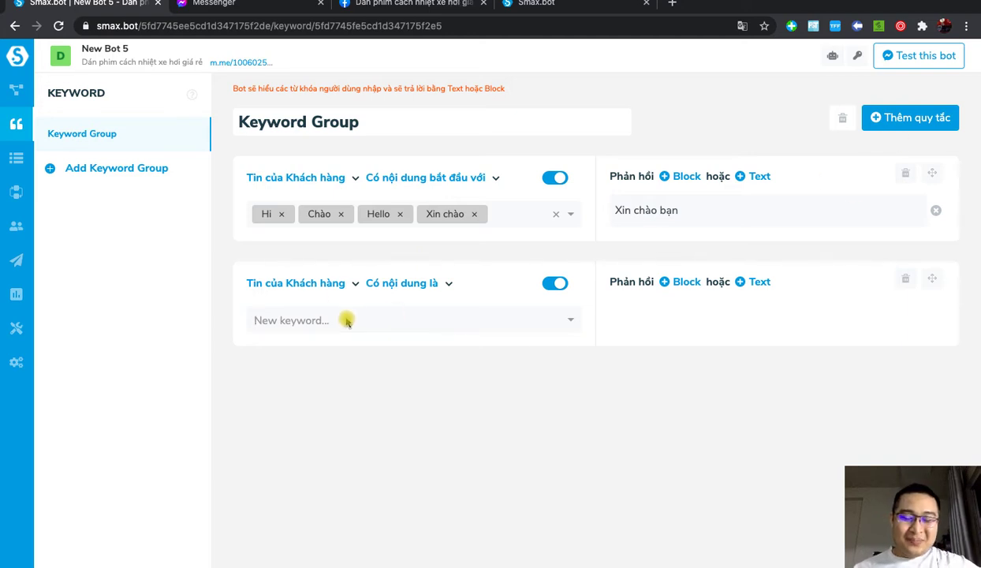
pyautogui.write('sh')
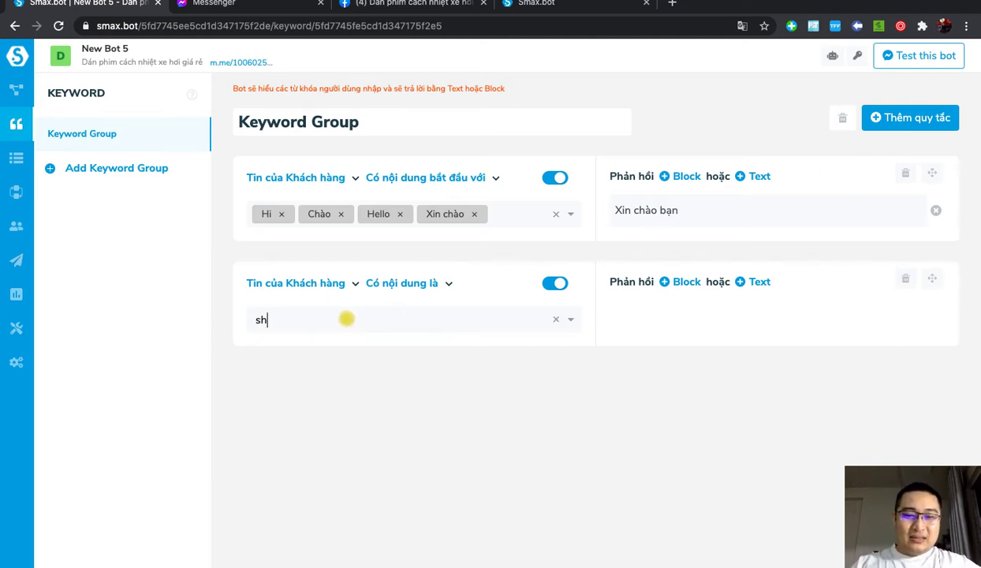
pyautogui.write('op ở đầu')
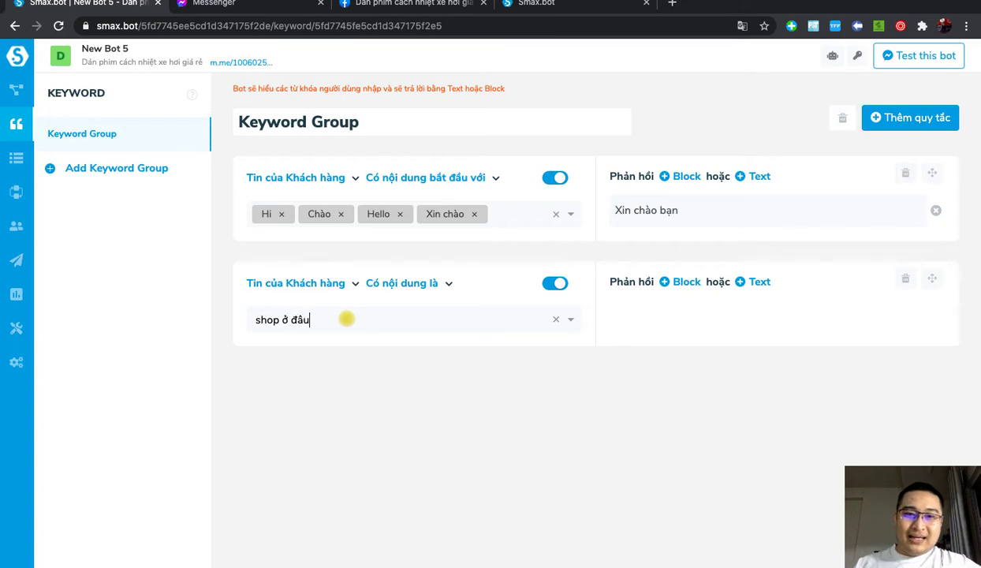
pyautogui.click(671, 283)
pyautogui.click(683, 316)
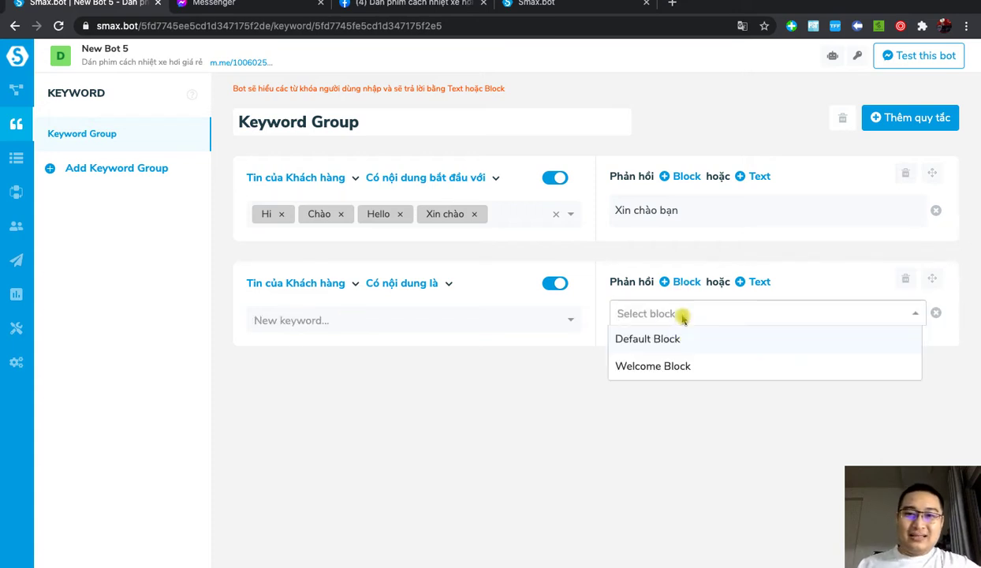
pyautogui.click(757, 282)
pyautogui.click(679, 312)
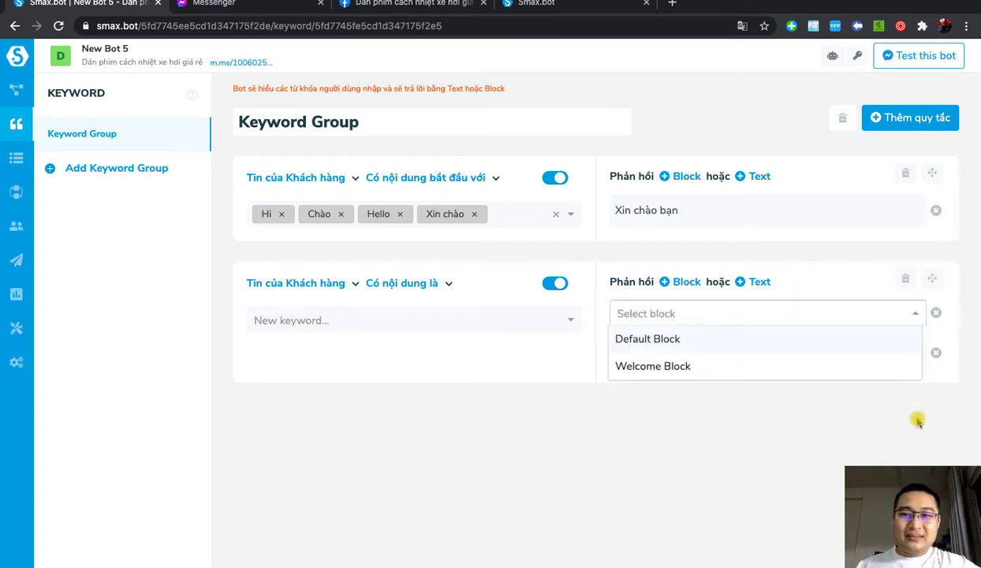
pyautogui.click(936, 313)
pyautogui.click(690, 314)
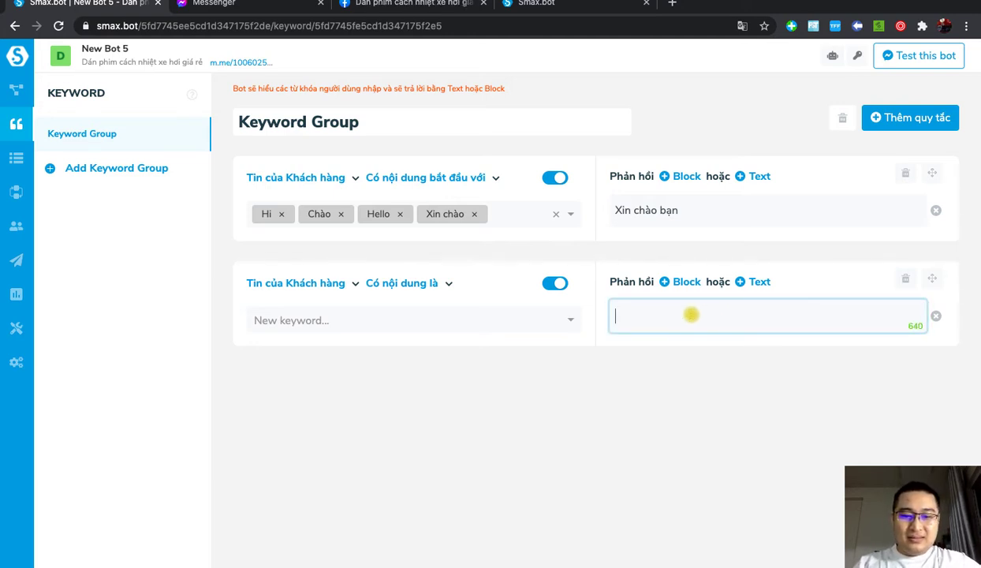
pyautogui.write('Shop ở')
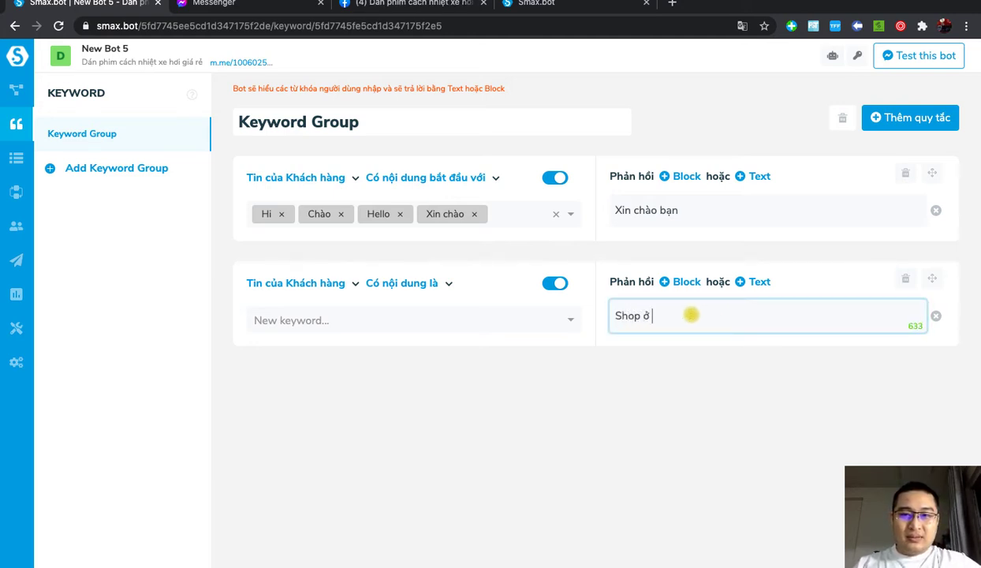
pyautogui.write(' đâu kệ')
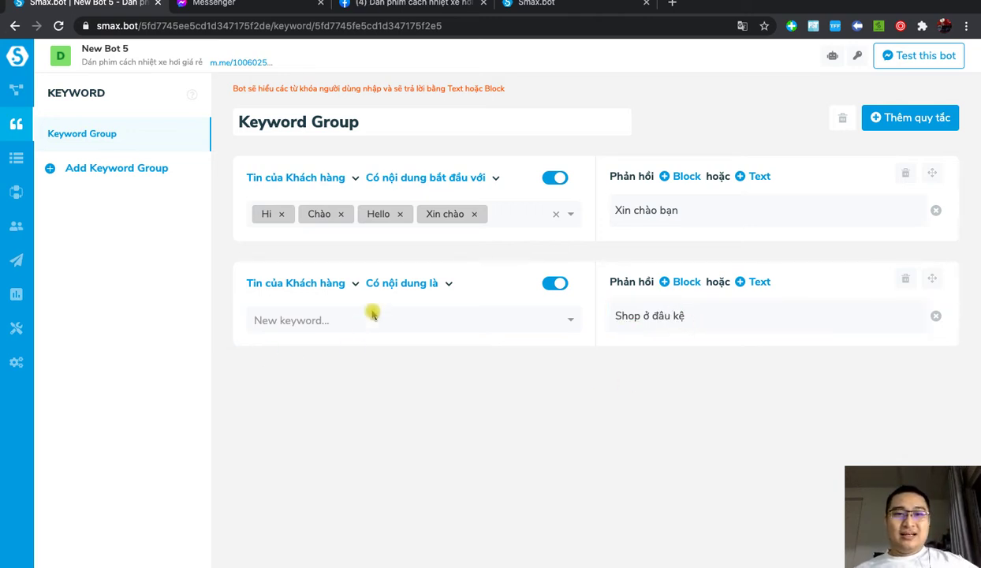
# Step: Add the keyword 'shop ở đâu' to that rule with the 'Có nội dung chứa' condition
pyautogui.click(314, 325)
pyautogui.write('shop')
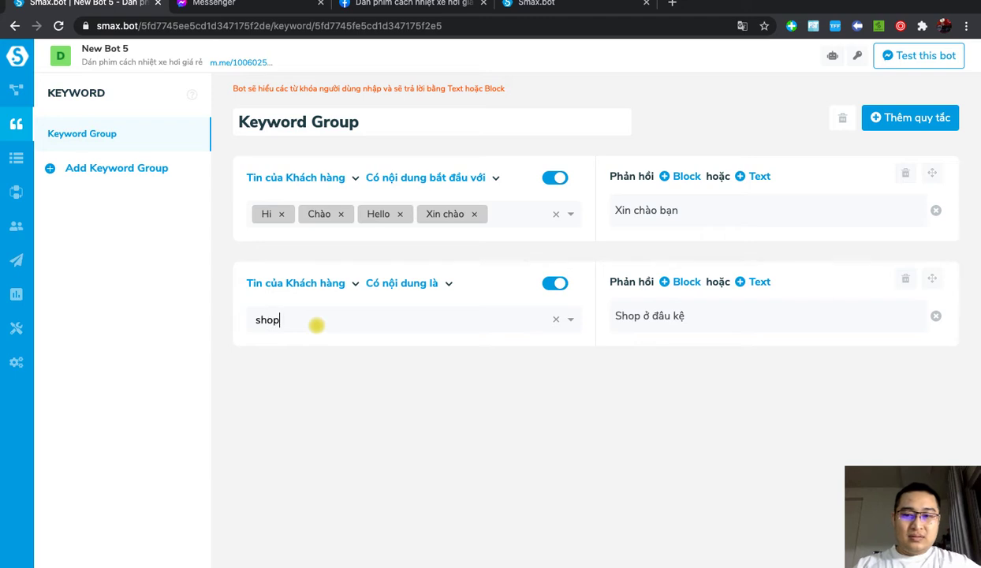
pyautogui.write(' ở đâu')
pyautogui.press('Return')
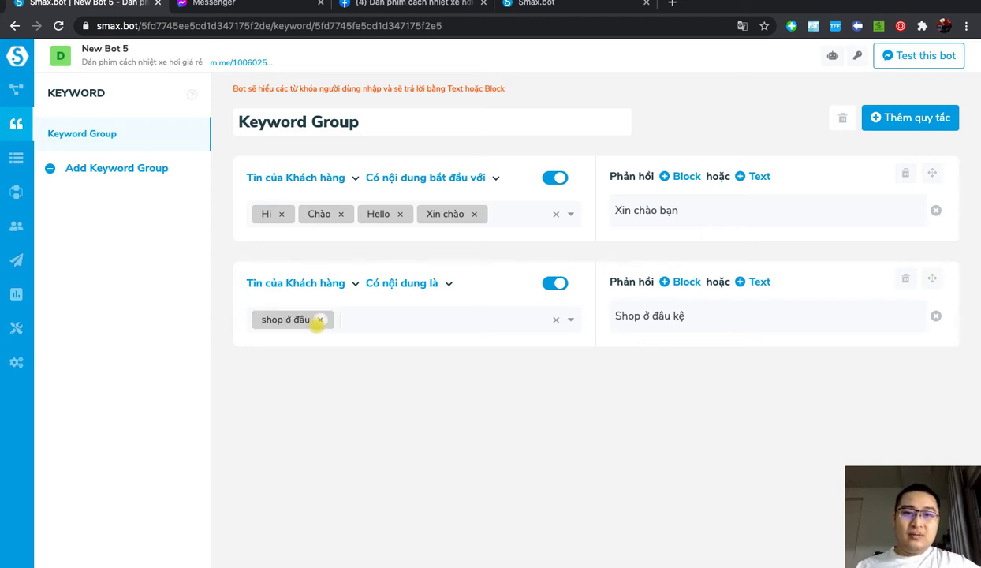
pyautogui.click(429, 288)
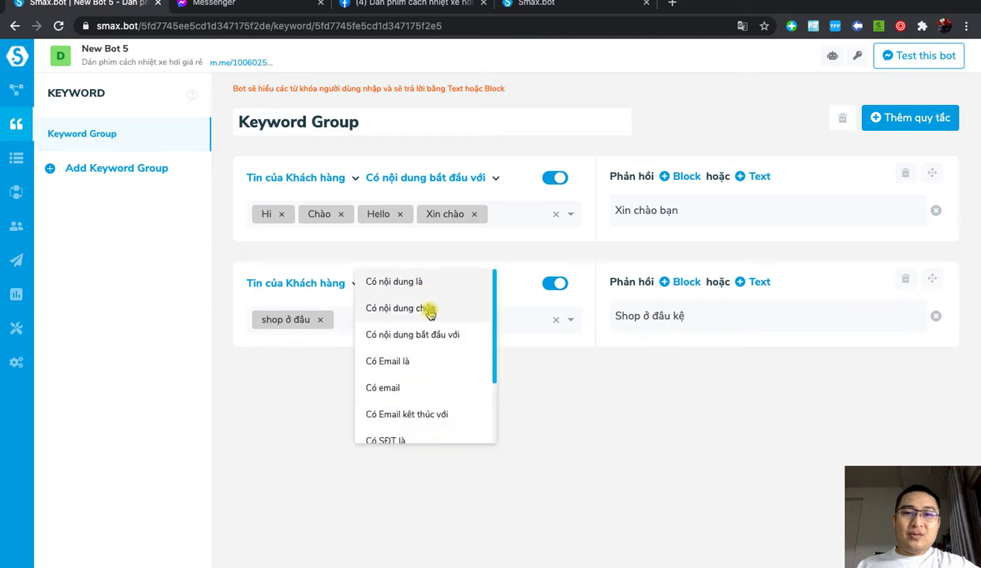
pyautogui.click(431, 309)
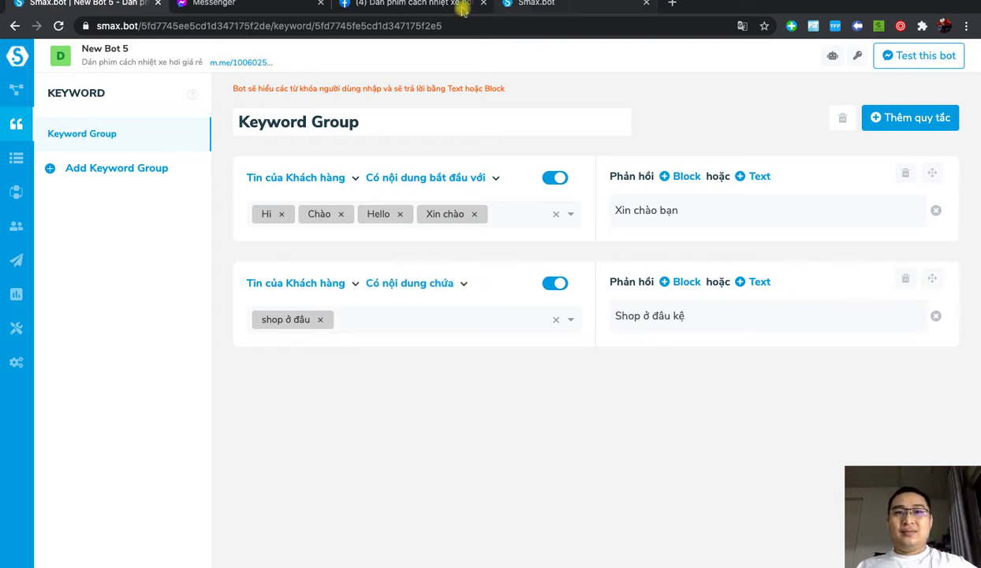
pyautogui.click(237, 4)
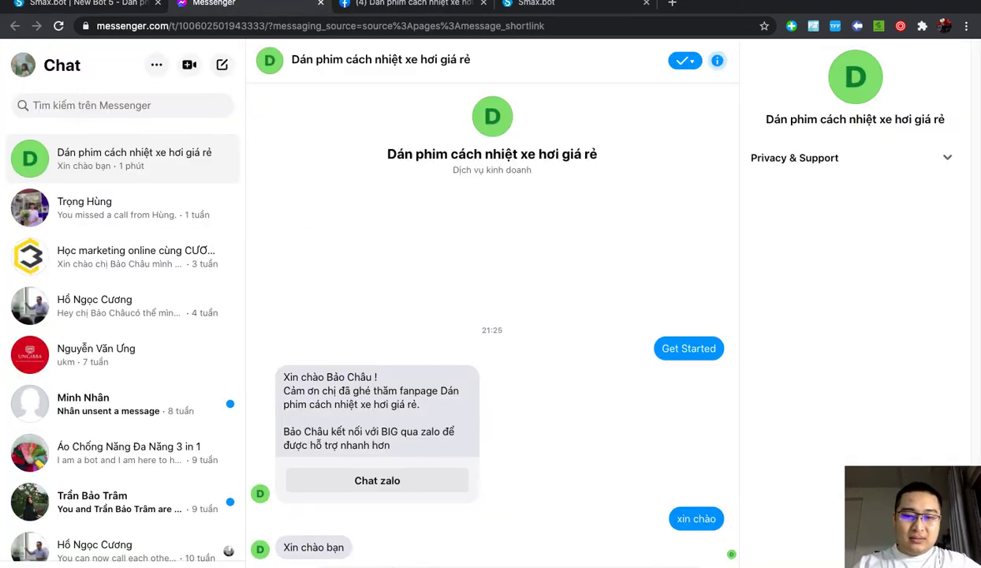
# Step: Send 'shop ở đâu thế' to the page and check the bot's 'Shop ở đâu kệ' reply
pyautogui.press('Return')
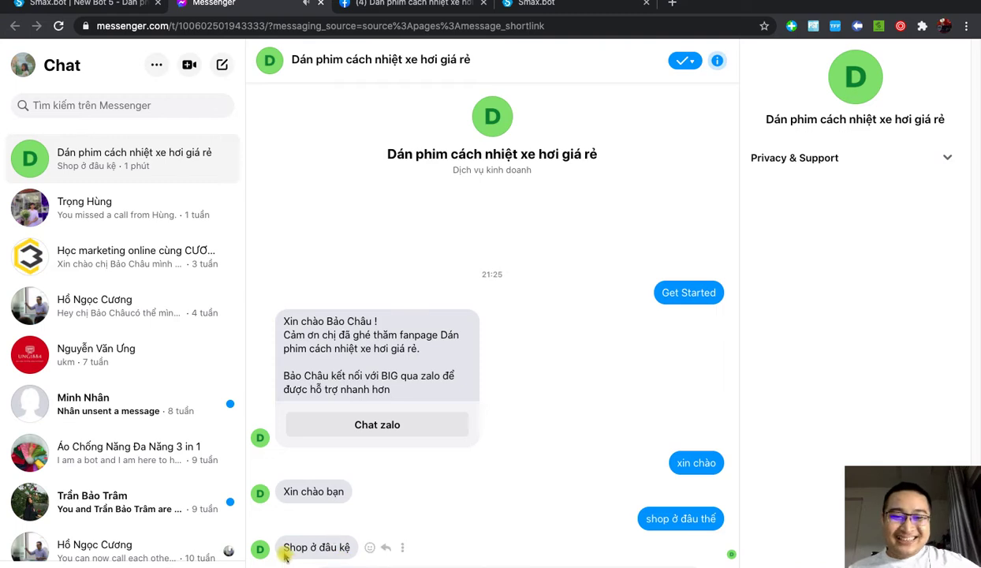
pyautogui.moveTo(285, 556); pyautogui.dragTo(350, 549)
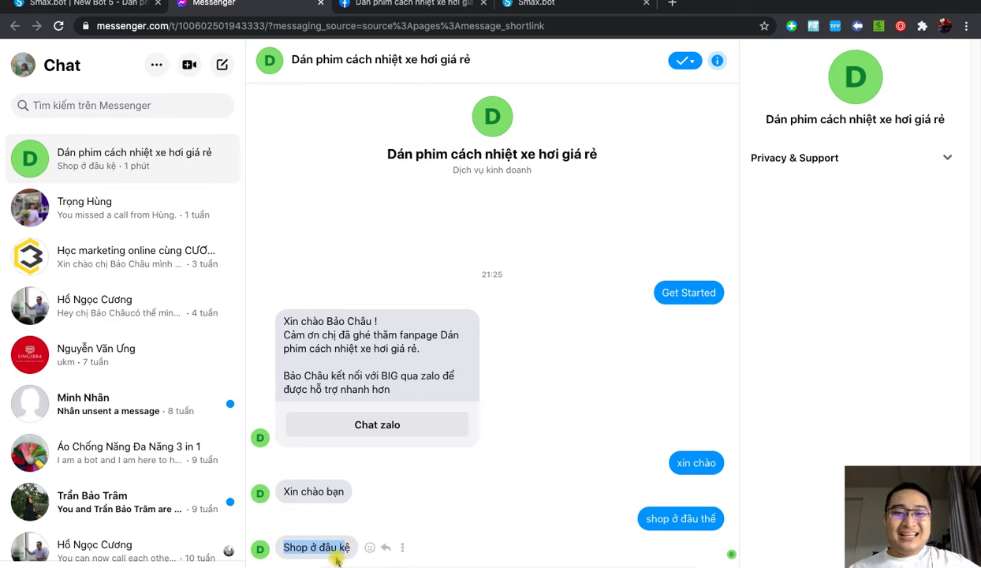
pyautogui.click(430, 465)
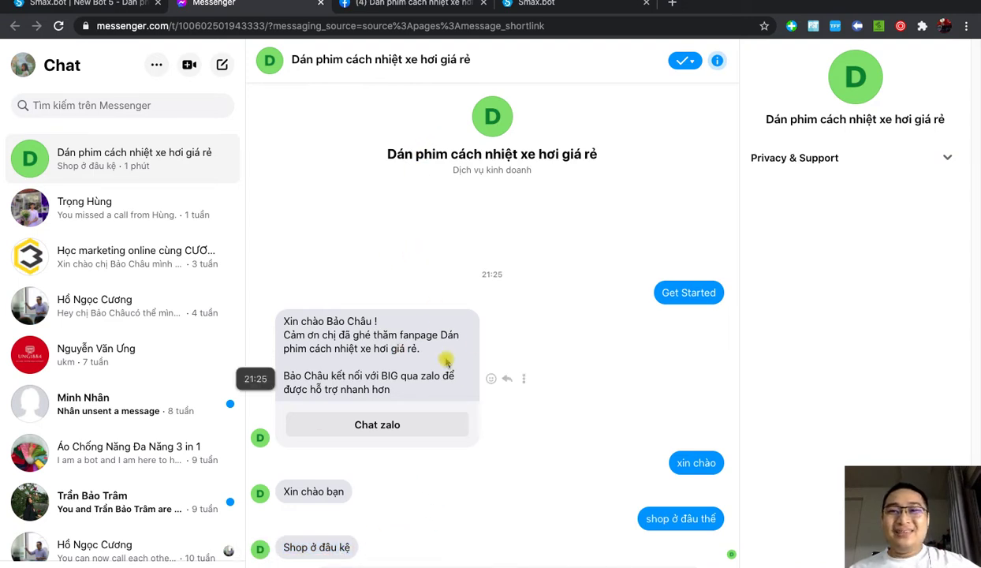
pyautogui.hotkey('ctrl', 'Up')
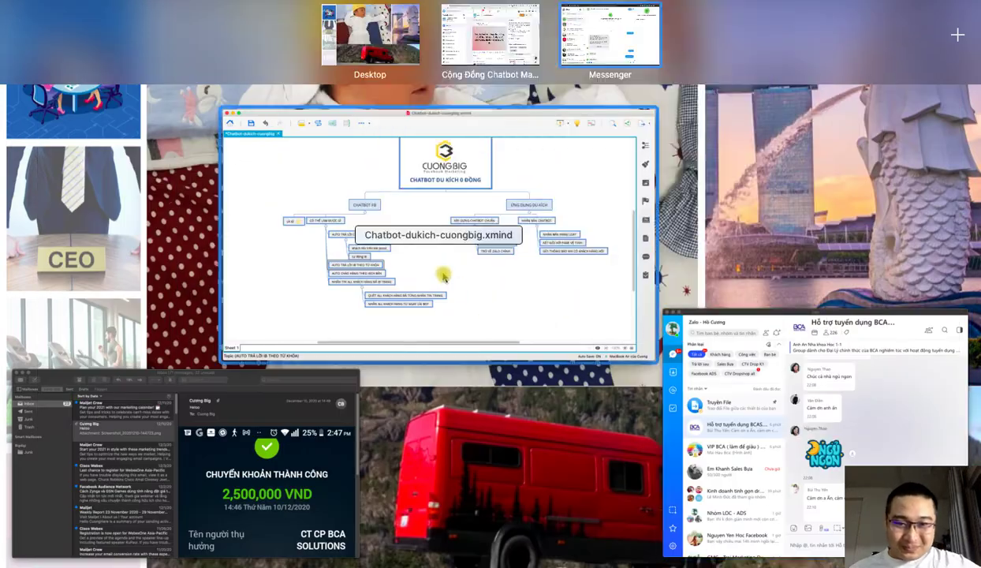
# Step: Review the AUTO CHÀO HÀNG THEO KỊCH BẢN topic in the XMind mind map, then return to Messenger
pyautogui.click(444, 274)
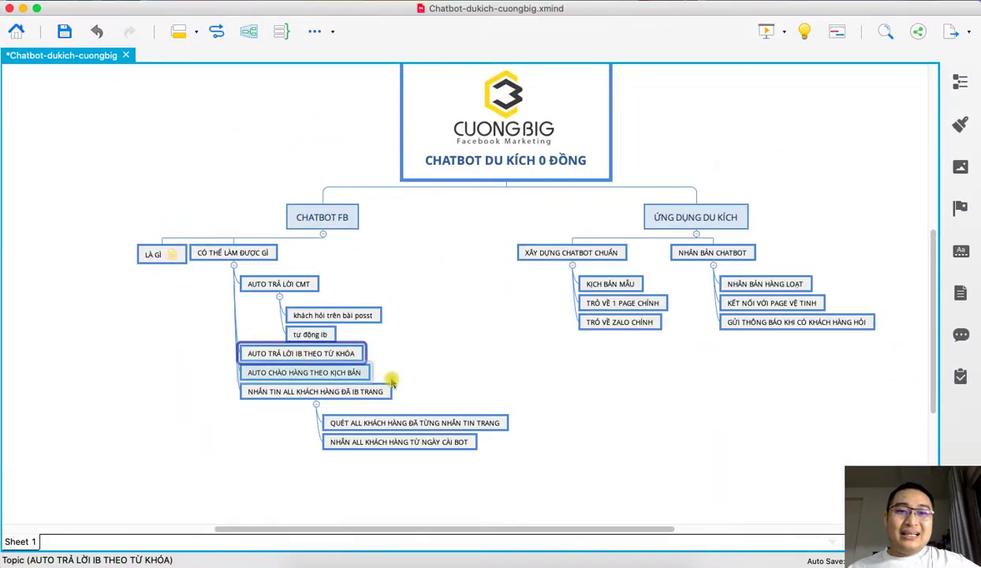
pyautogui.click(344, 375)
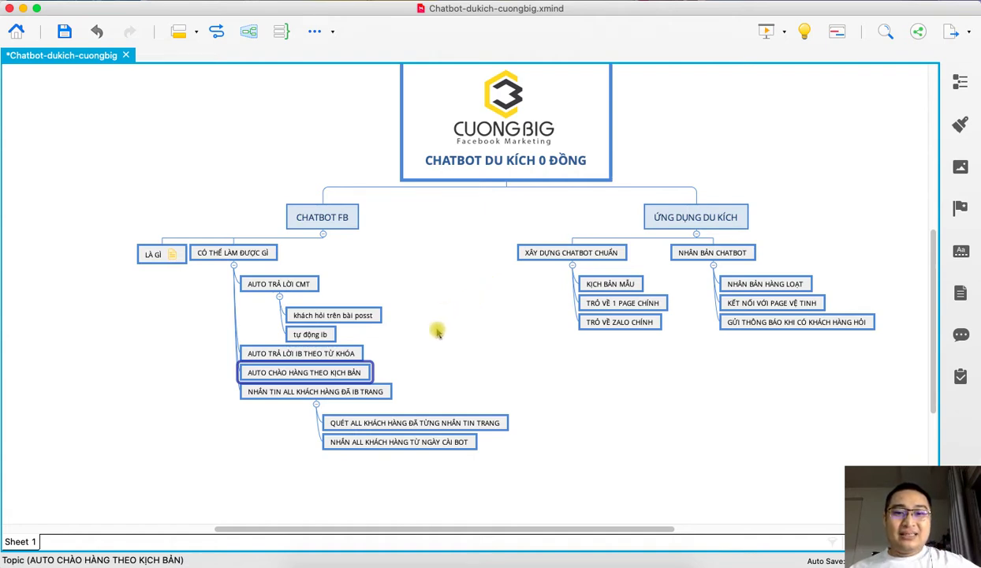
pyautogui.moveTo(394, 562)
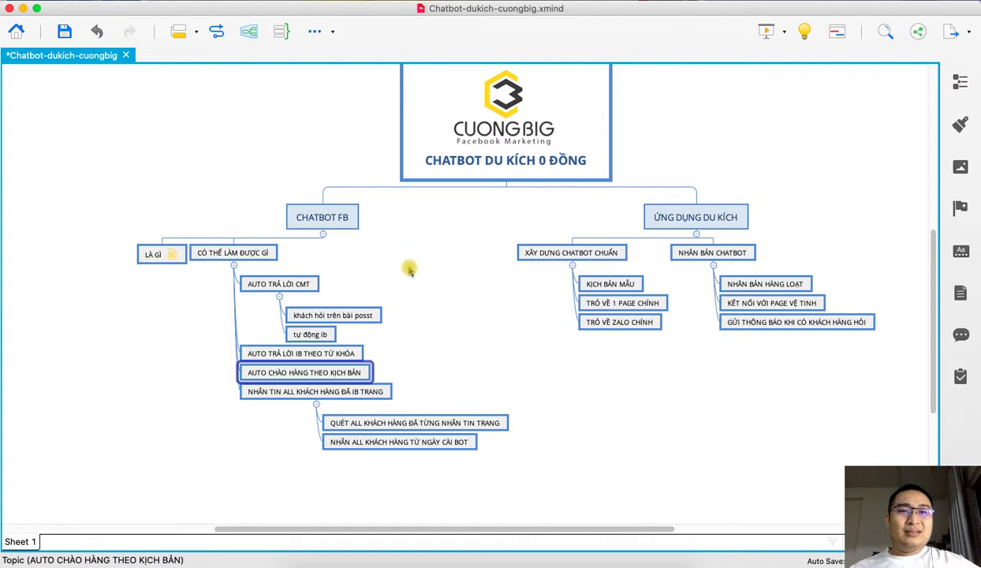
pyautogui.click(395, 555)
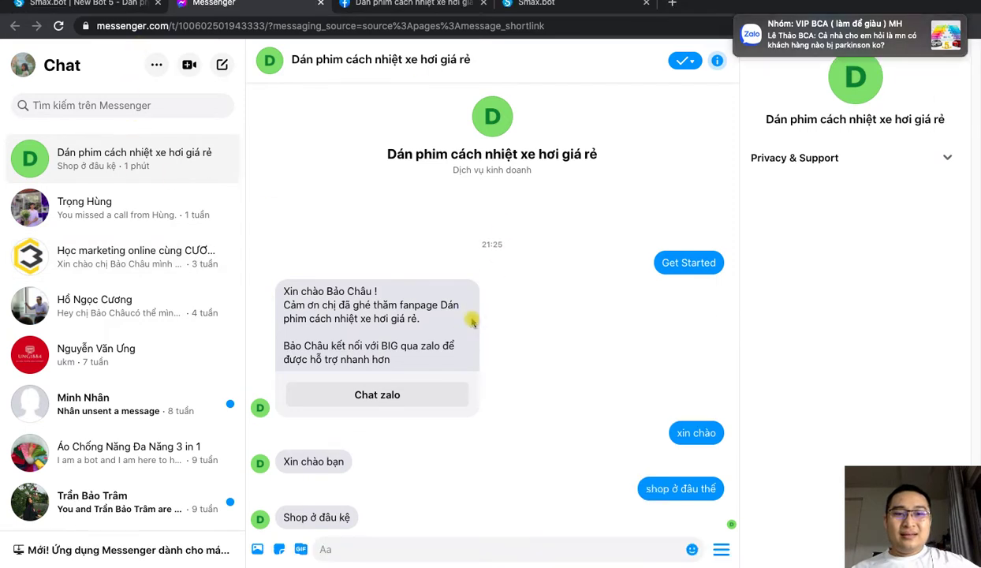
# Step: Add an Image element with the Nov 23 Desktop screenshot to New Bot 5's Welcome Block
pyautogui.press('super+1')
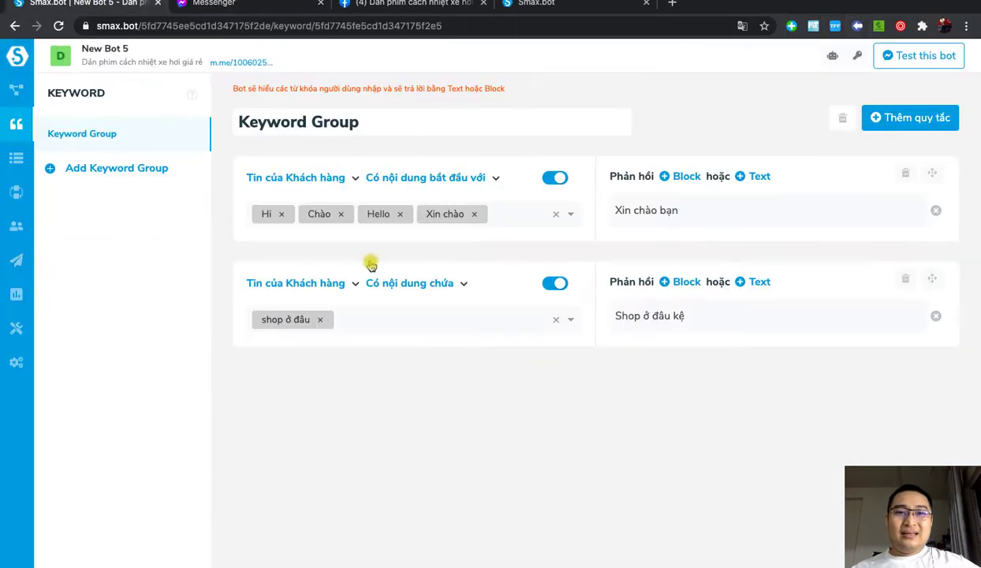
pyautogui.click(15, 91)
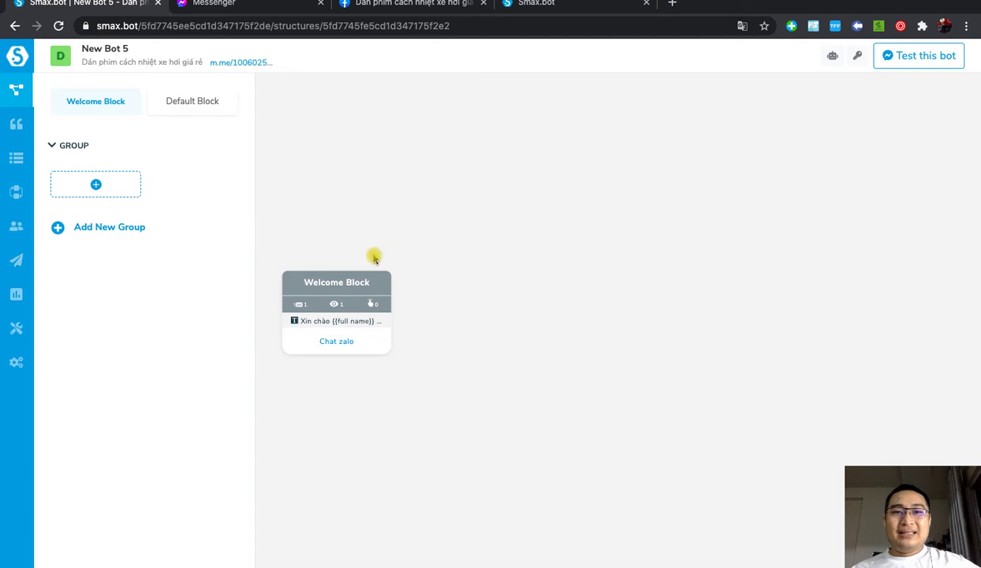
pyautogui.click(387, 282)
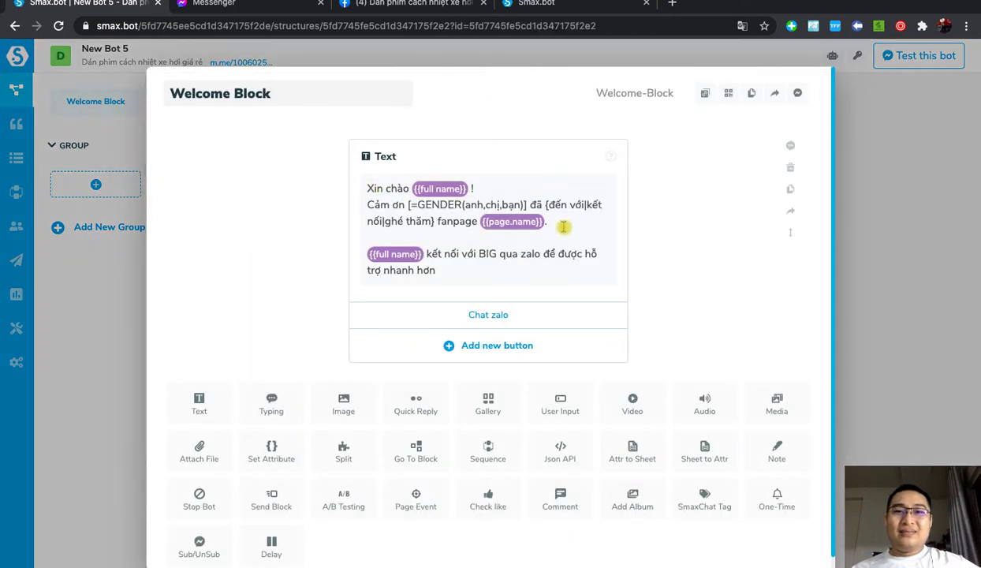
pyautogui.click(344, 401)
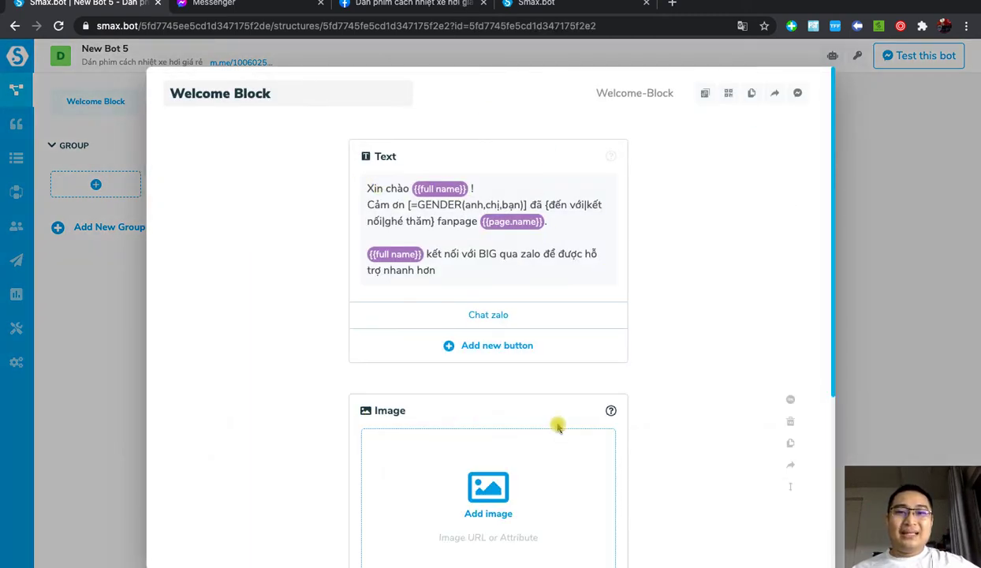
pyautogui.click(473, 403)
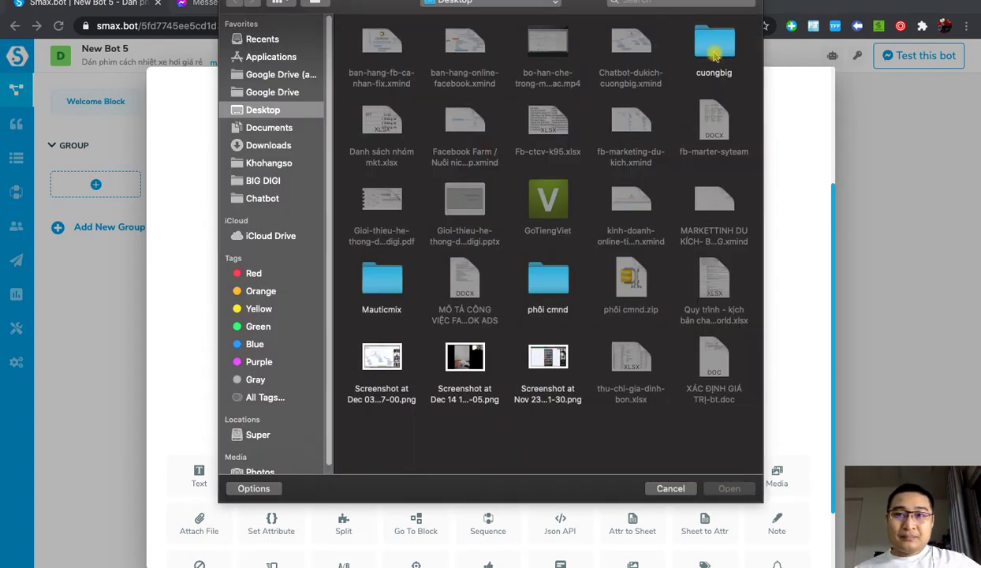
pyautogui.click(714, 52)
pyautogui.doubleClick(714, 52)
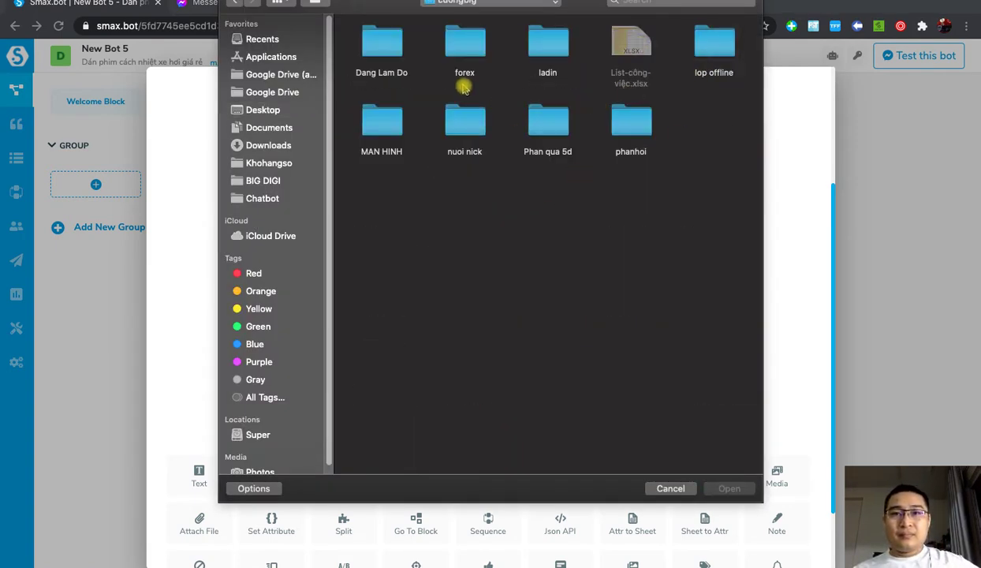
pyautogui.click(261, 111)
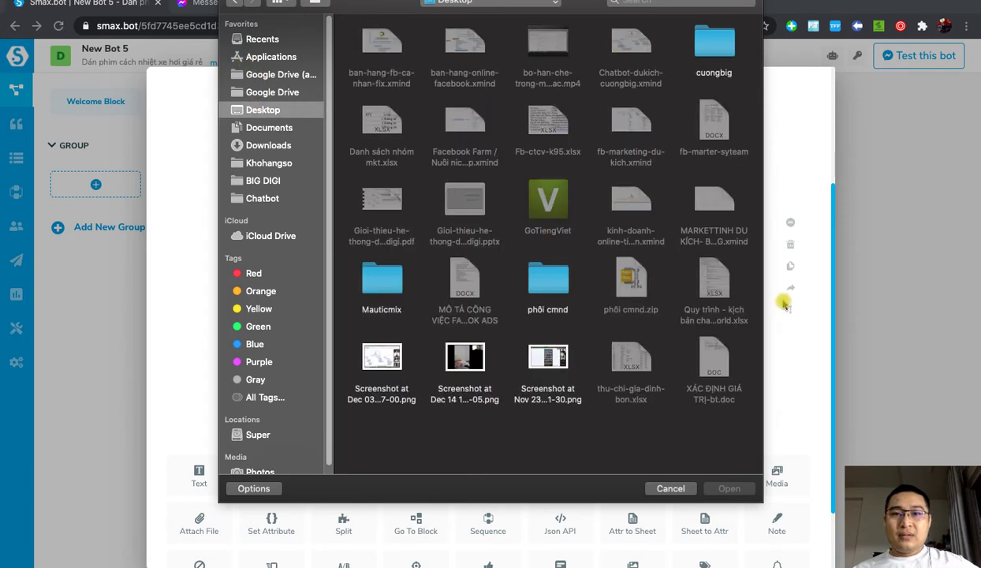
pyautogui.doubleClick(548, 361)
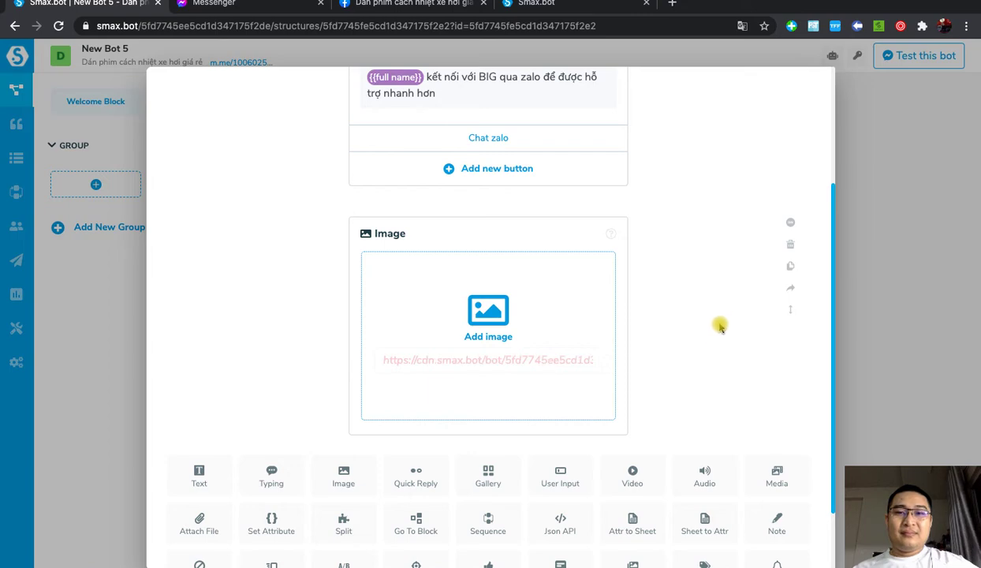
pyautogui.scroll(-3, 706, 373)
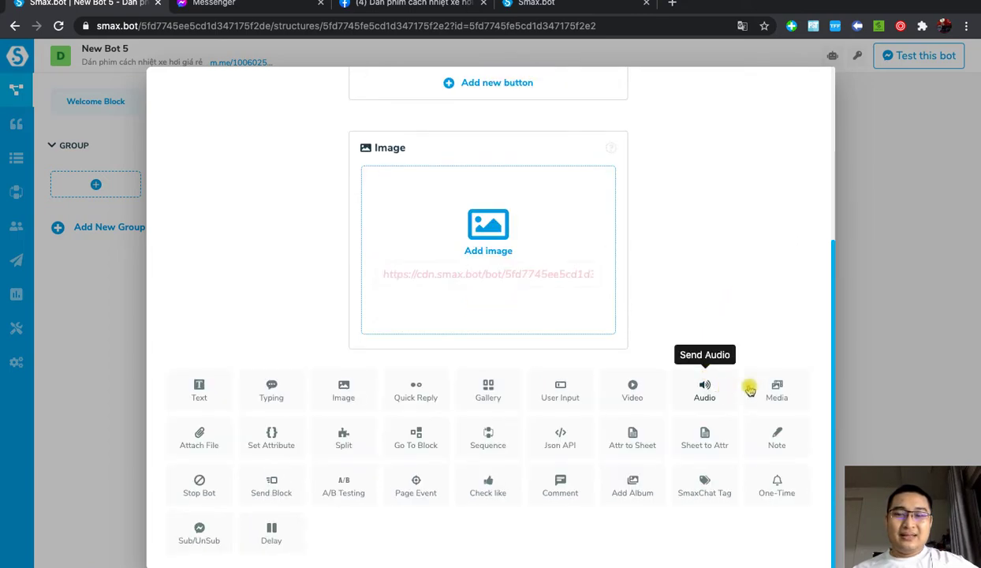
pyautogui.scroll(3, 747, 374)
pyautogui.scroll(-3, 750, 379)
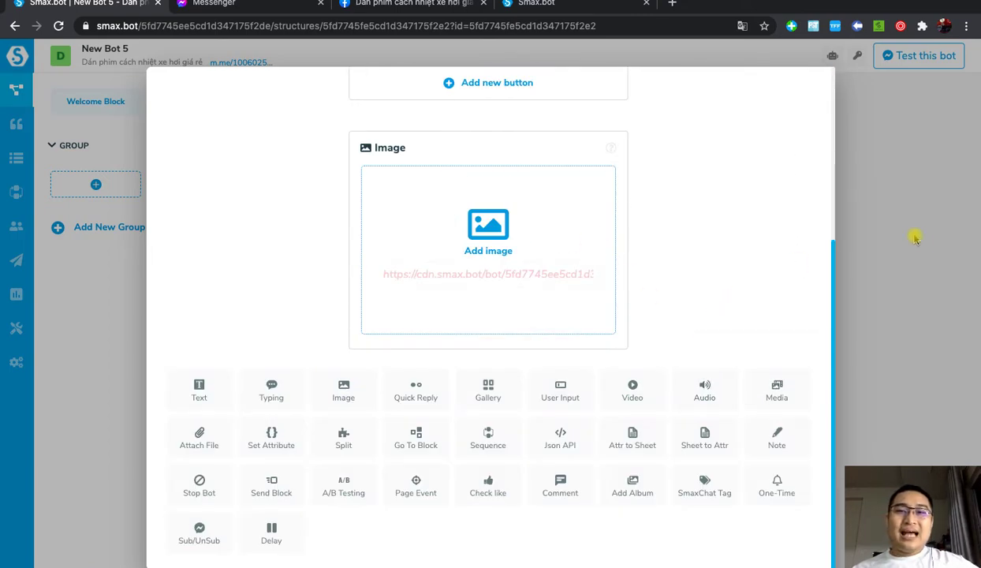
pyautogui.scroll(3, 733, 343)
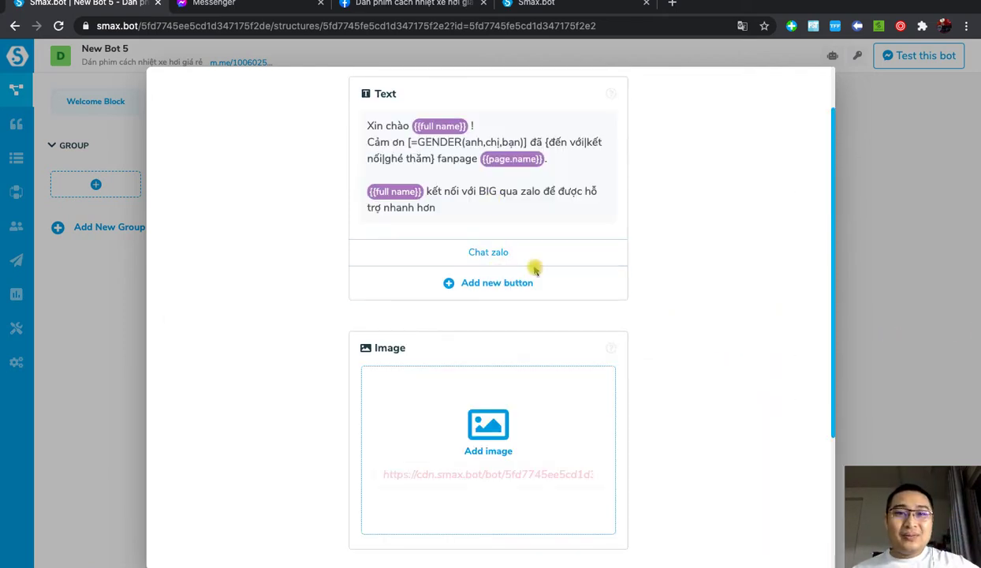
pyautogui.press('Escape')
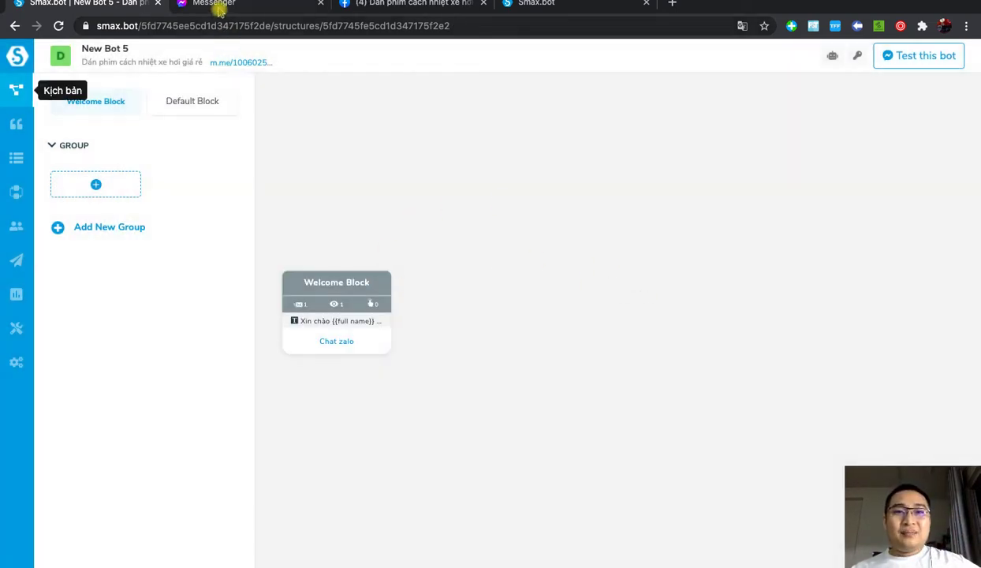
# Step: Delete the old test conversation with the page in Messenger
pyautogui.click(220, 7)
pyautogui.click(207, 162)
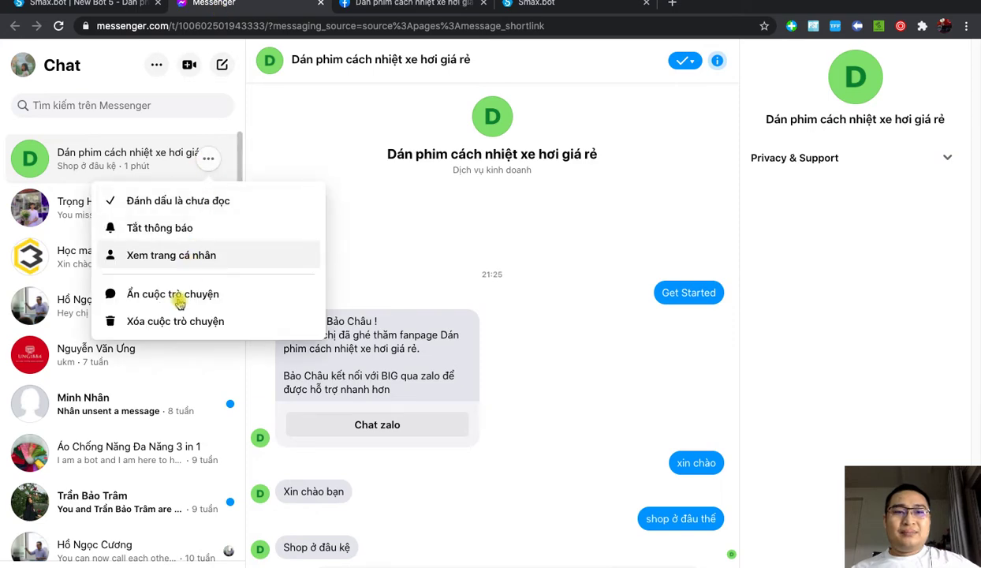
pyautogui.click(173, 320)
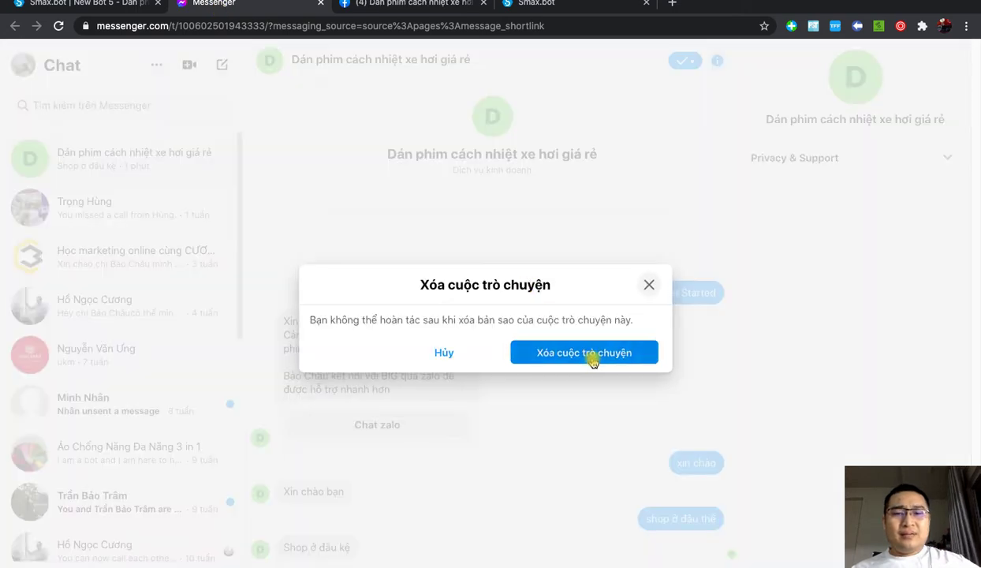
pyautogui.click(617, 353)
pyautogui.click(68, 5)
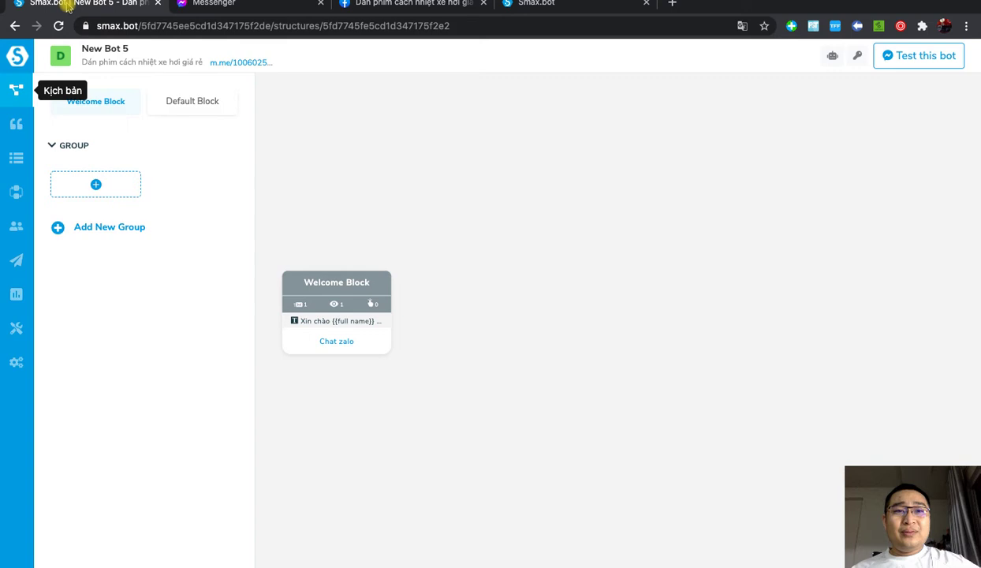
# Step: Open the bot's m.me Messenger link in a new tab to start a fresh chat
pyautogui.click(262, 67)
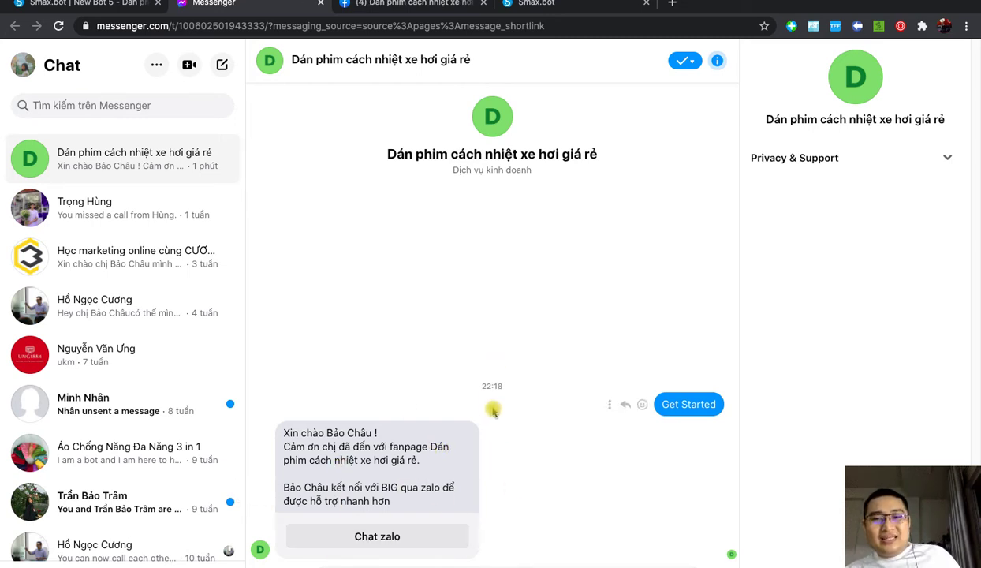
# Step: Confirm the welcome message's Chat zalo button opens the Zalo contact page, then return to Messenger
pyautogui.click(406, 535)
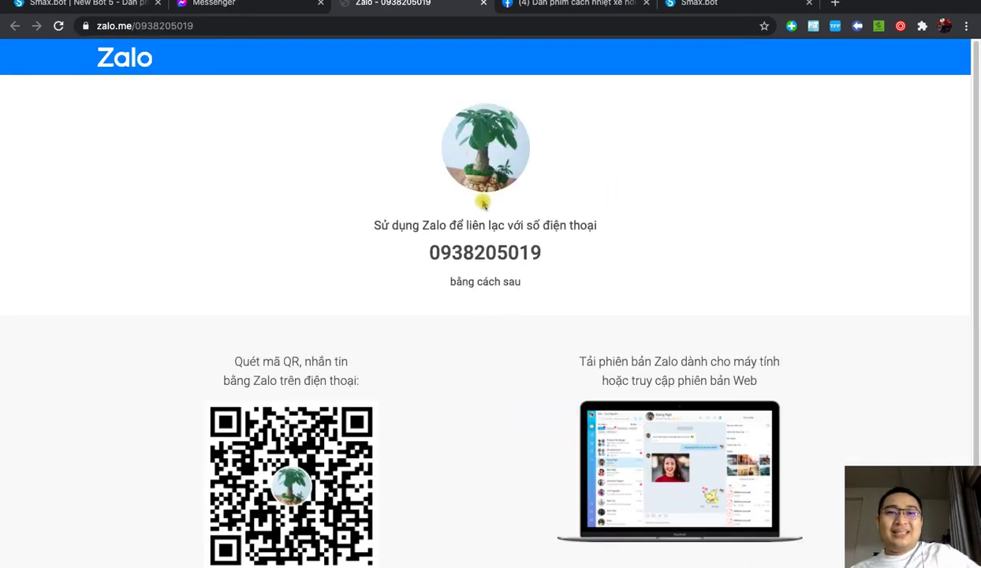
pyautogui.scroll(-2, 483, 204)
pyautogui.scroll(2, 491, 208)
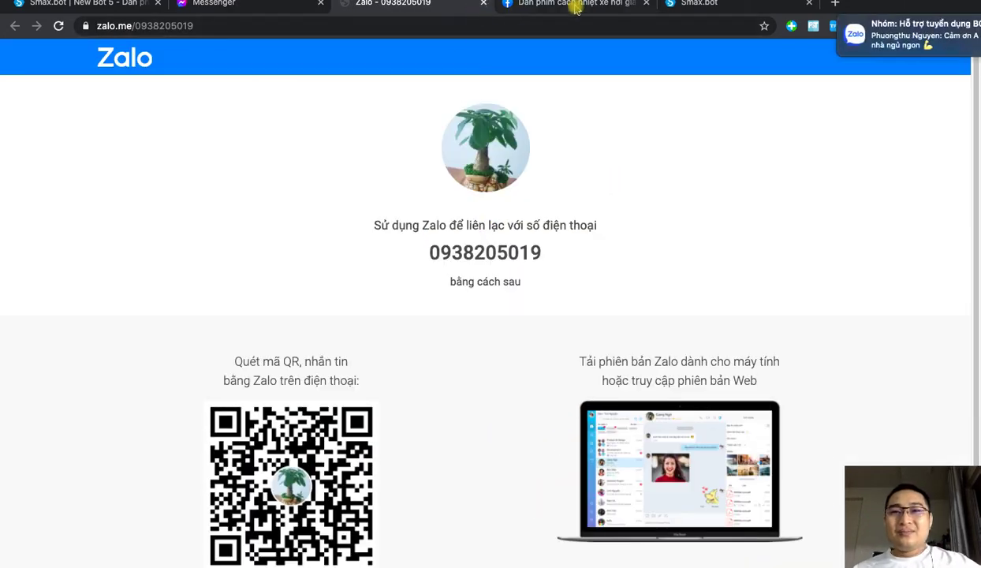
pyautogui.click(247, 4)
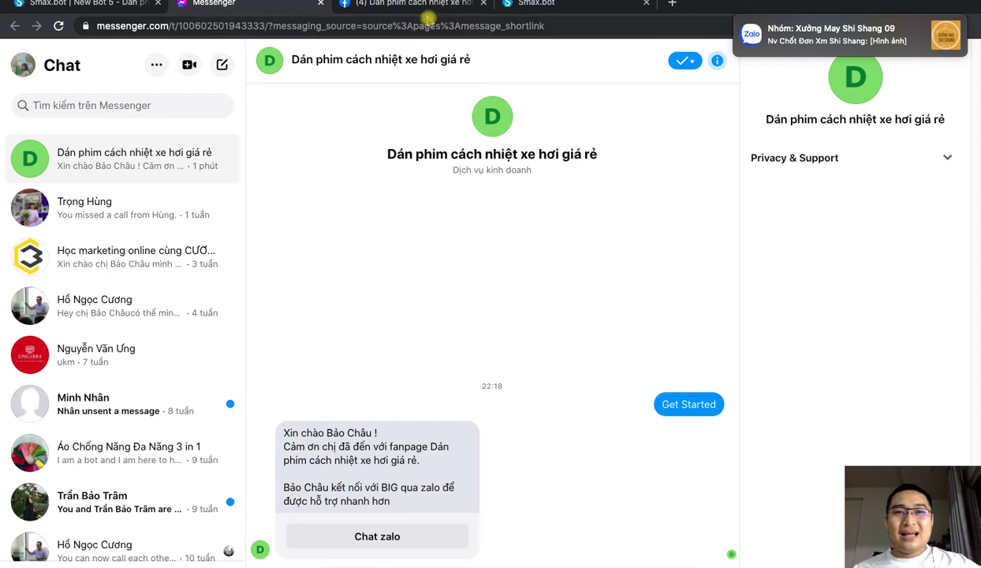
pyautogui.hotkey('ctrl', 'Up')
# Step: Bring up the XMind mind map and focus on the NHẮN TIN ALL KHÁCH HÀNG ĐÃ IB TRANG topic
pyautogui.click(440, 230)
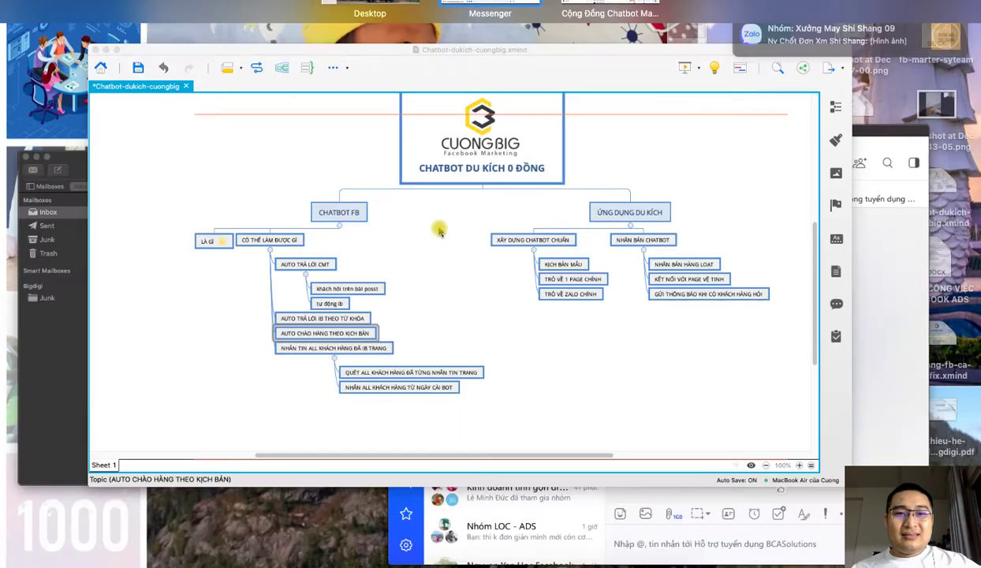
pyautogui.click(370, 393)
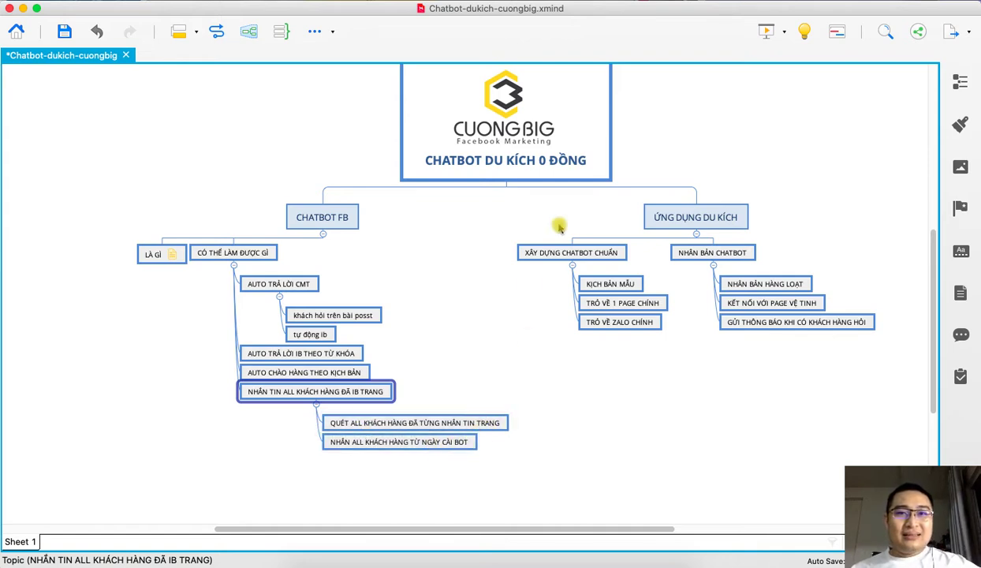
pyautogui.scroll(2, 528, 268)
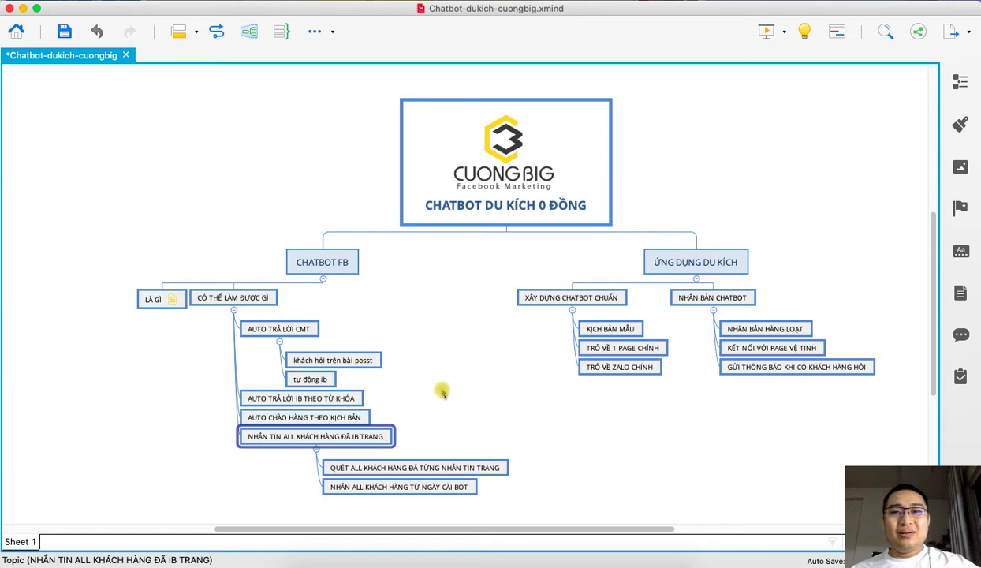
pyautogui.scroll(-2, 442, 392)
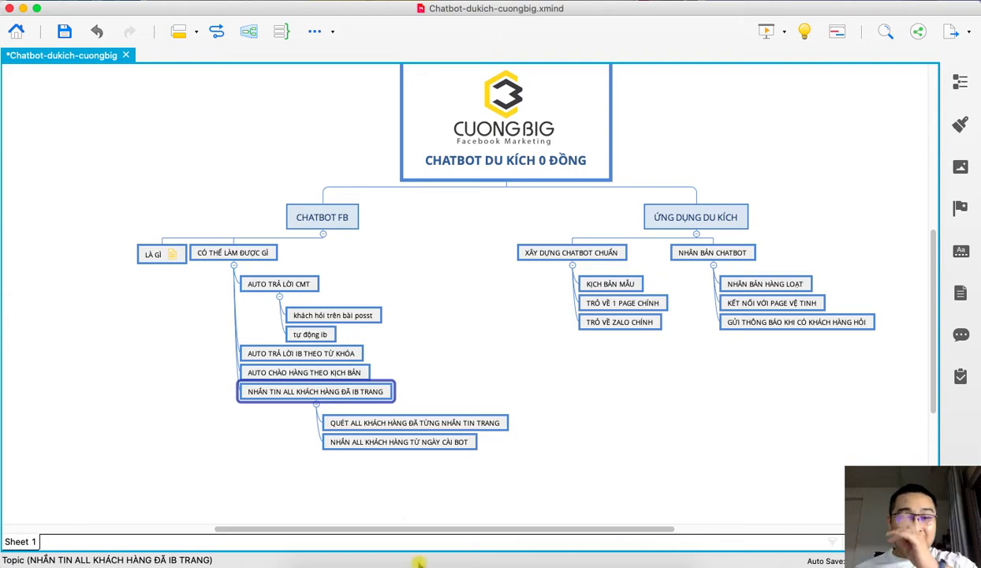
# Step: Return to Smax.bot and open another bot from the list of all bots
pyautogui.moveTo(383, 556)
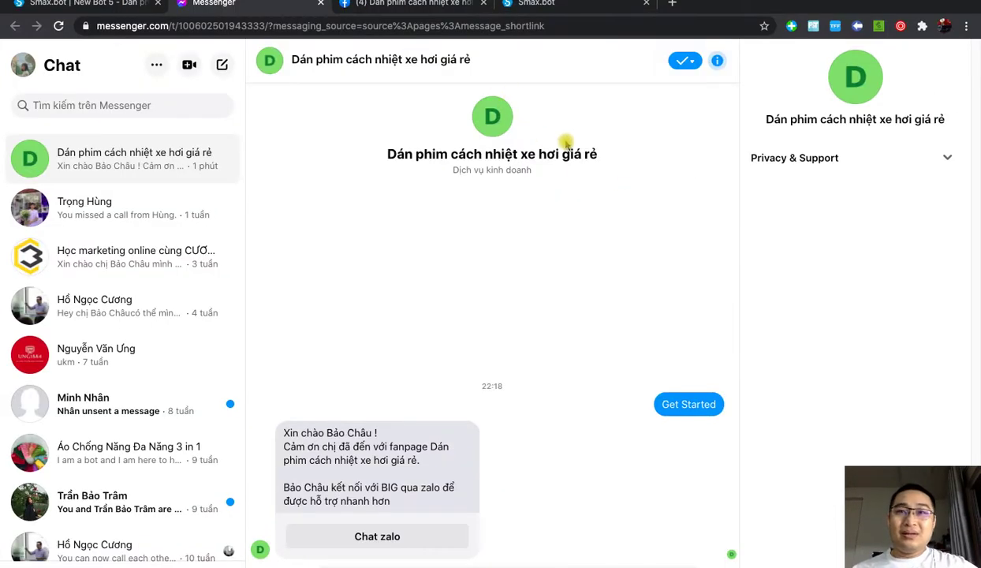
pyautogui.hotkey('ctrl', 'Up')
pyautogui.click(613, 30)
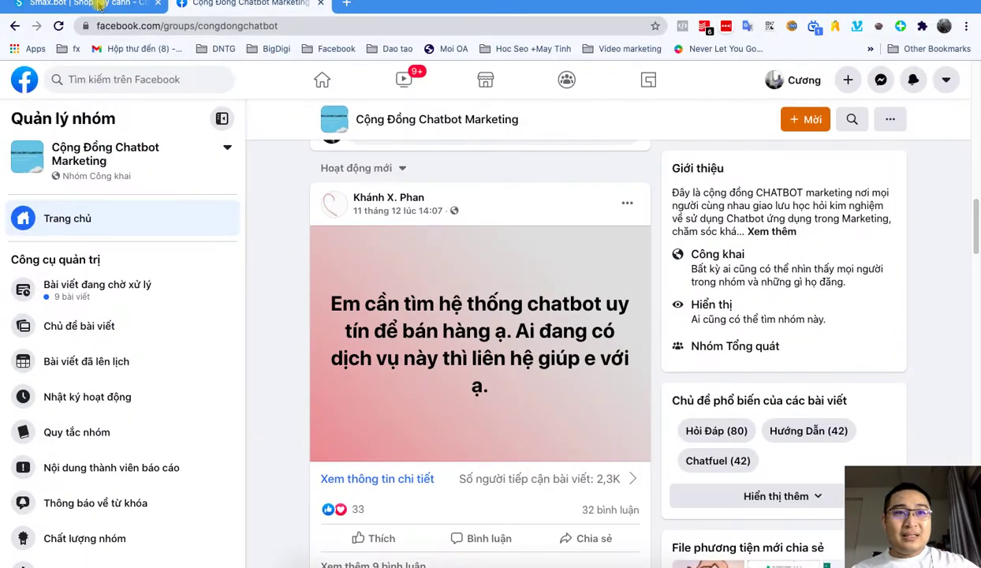
pyautogui.click(94, 3)
pyautogui.click(15, 80)
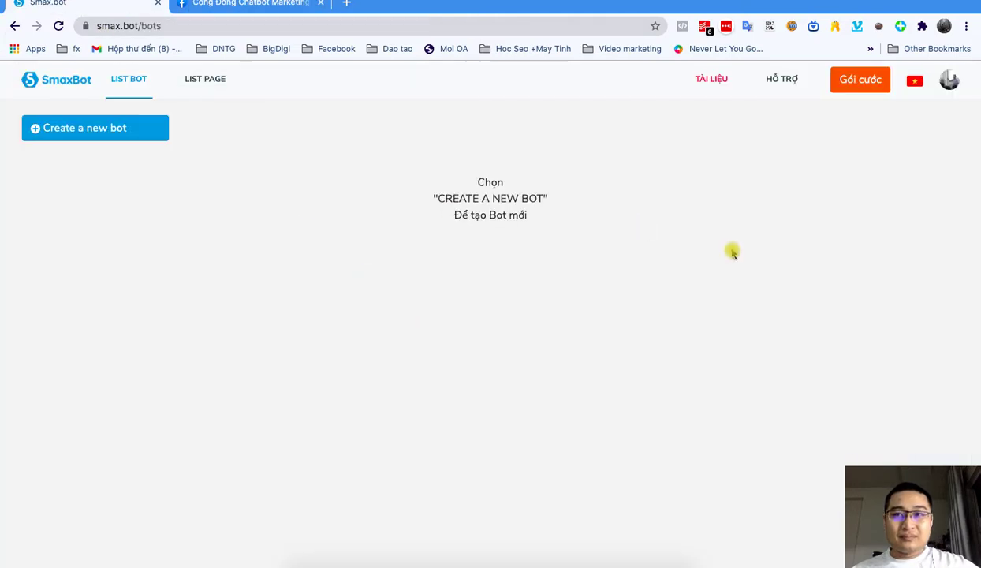
pyautogui.click(253, 422)
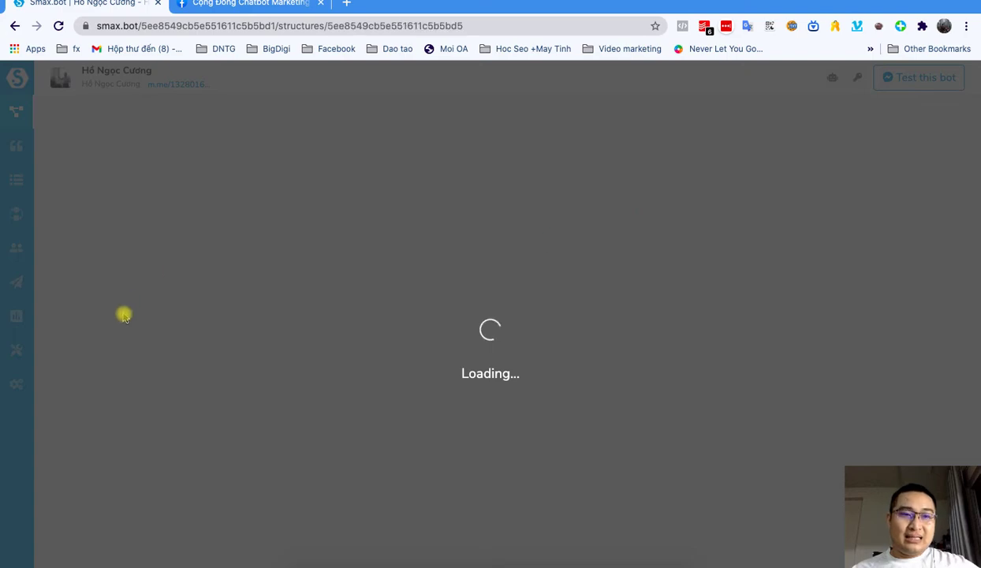
# Step: Open the bholfb1212 block and review its Set Attribute bhonfb1212 = Đăng ký and Json API
pyautogui.scroll(-20, 153, 368)
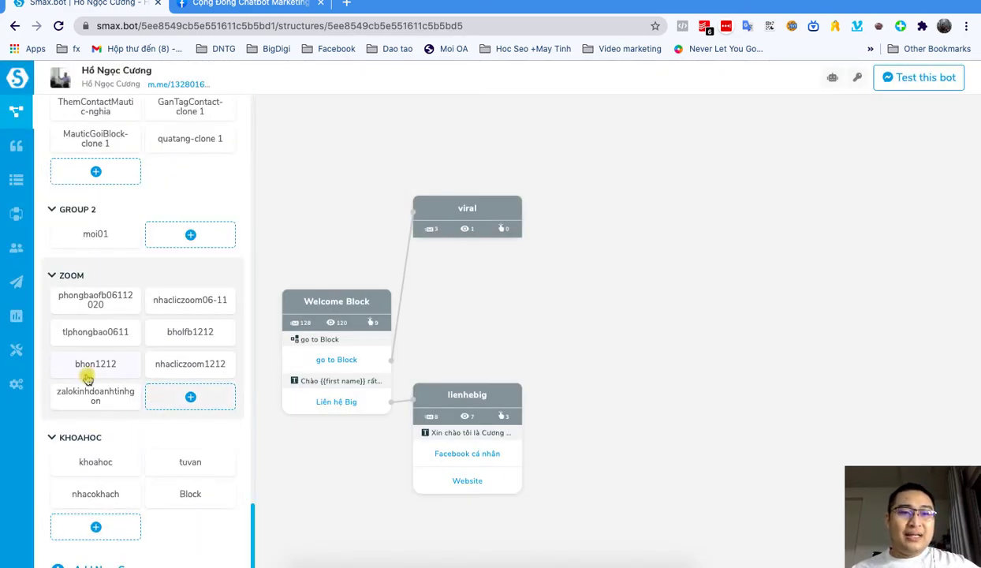
pyautogui.click(167, 332)
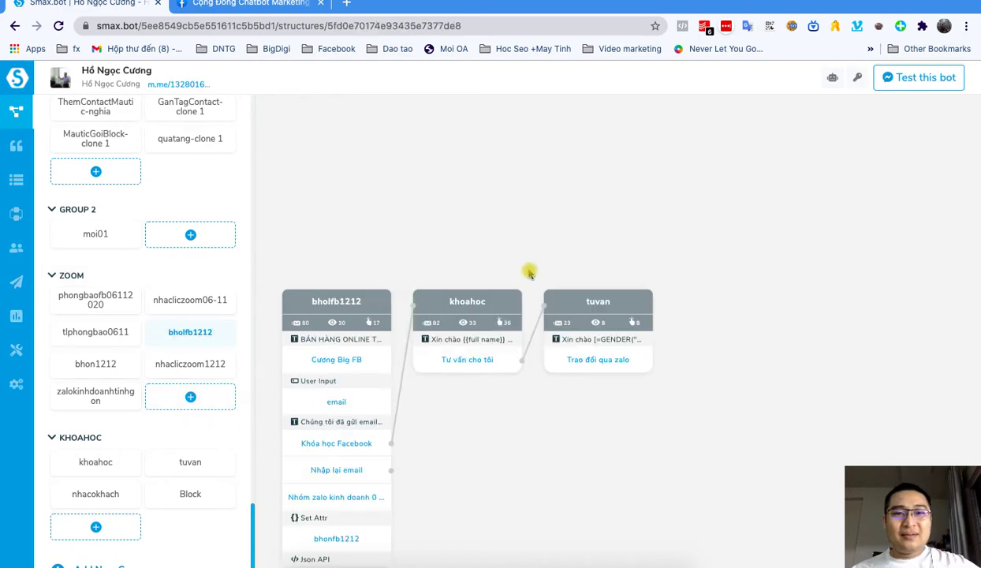
pyautogui.scroll(-1, 422, 351)
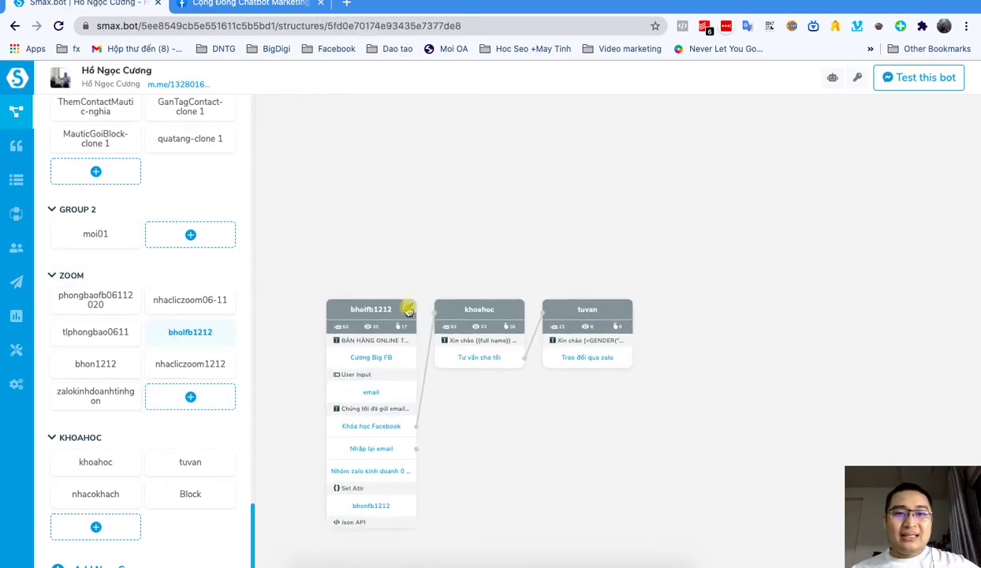
pyautogui.click(408, 307)
pyautogui.scroll(-10, 504, 406)
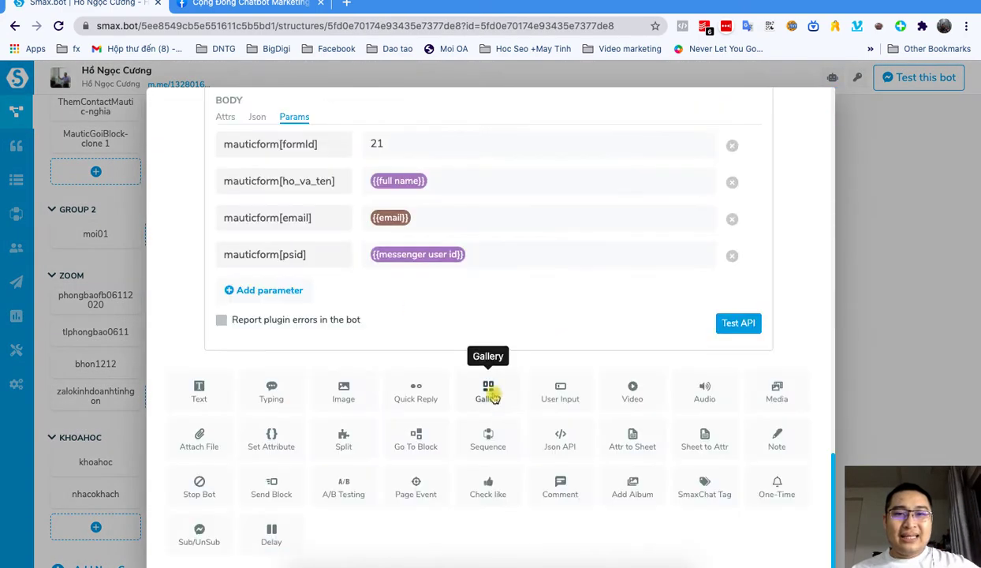
pyautogui.scroll(2, 458, 355)
pyautogui.scroll(5, 412, 308)
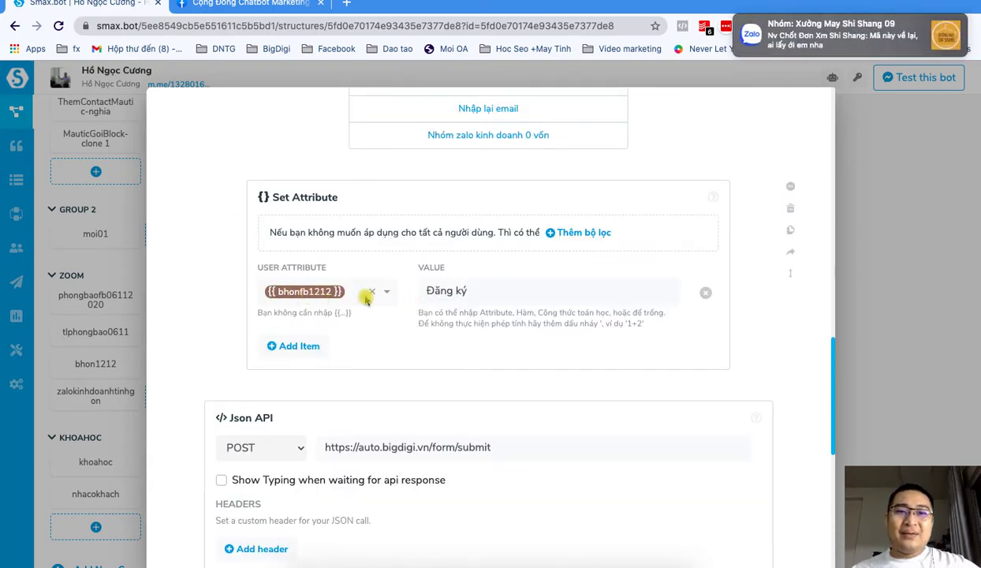
# Step: Close the block and start a new broadcast message (Tin nhắn mới) in the Broadcast section
pyautogui.click(132, 241)
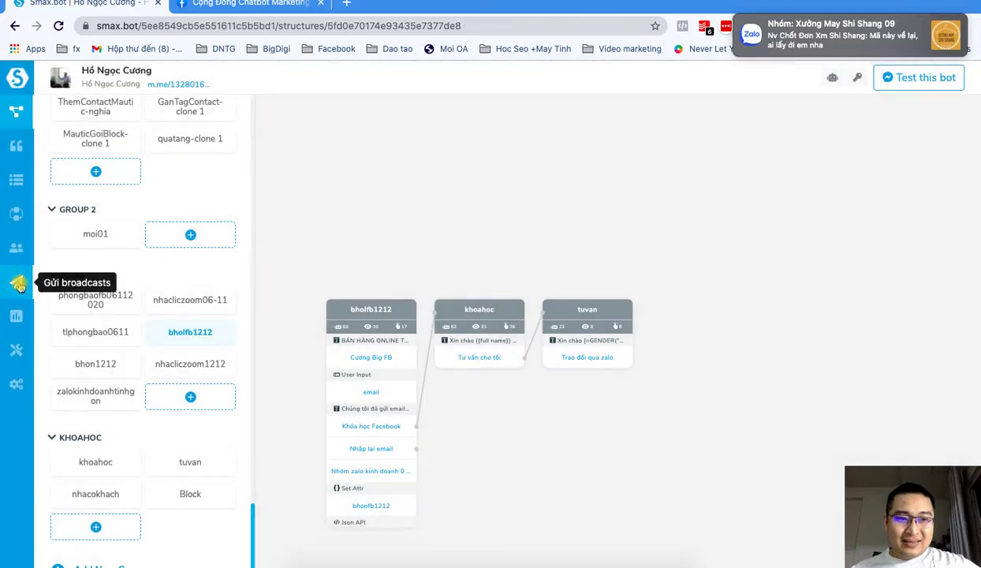
pyautogui.click(18, 283)
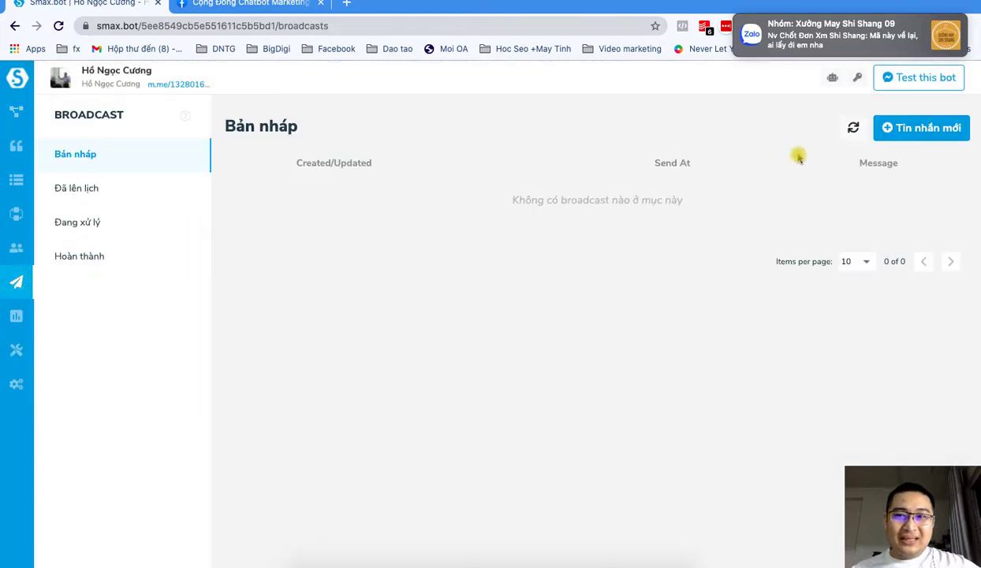
pyautogui.click(894, 129)
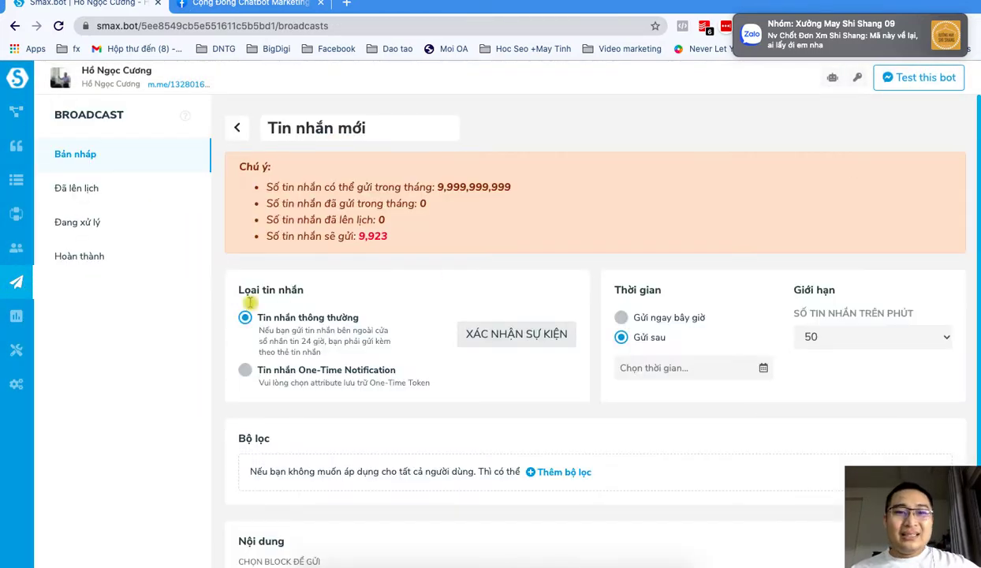
pyautogui.scroll(-2, 365, 318)
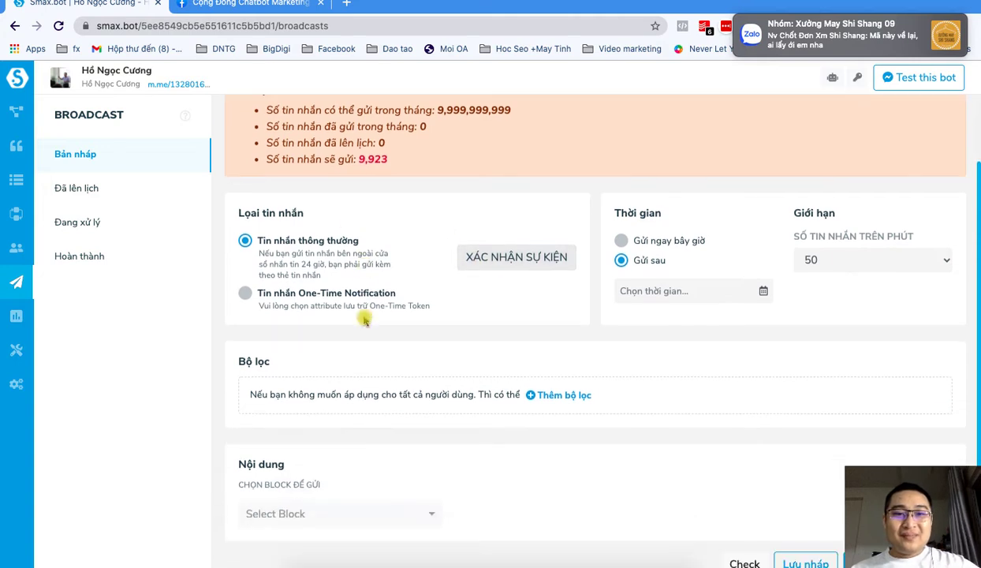
pyautogui.scroll(1, 384, 340)
pyautogui.scroll(-1, 415, 344)
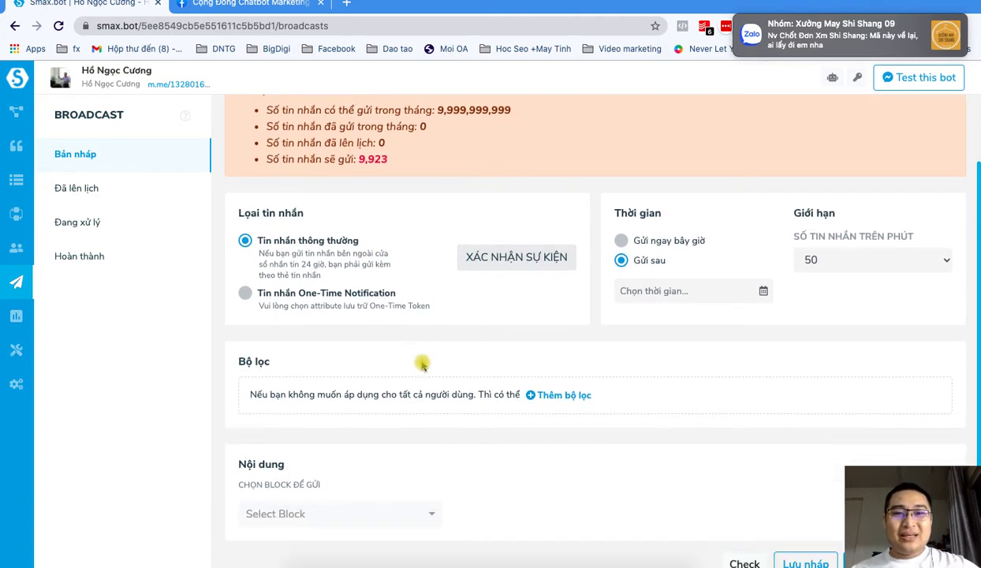
pyautogui.scroll(1, 424, 344)
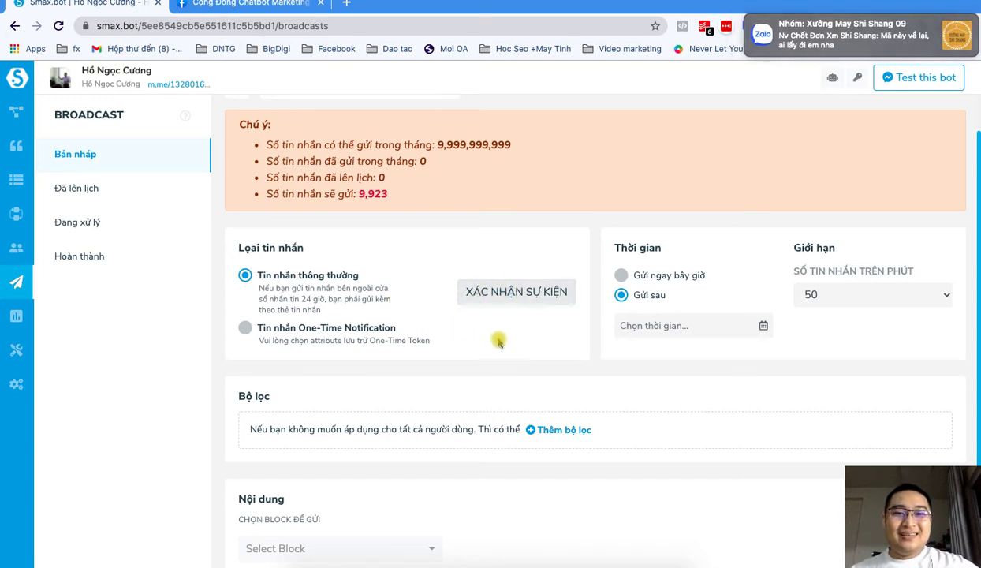
pyautogui.scroll(-1, 499, 340)
# Step: Filter the broadcast audience to bhonfb1212 = Đăng ký, targeting 84 recipients
pyautogui.click(574, 395)
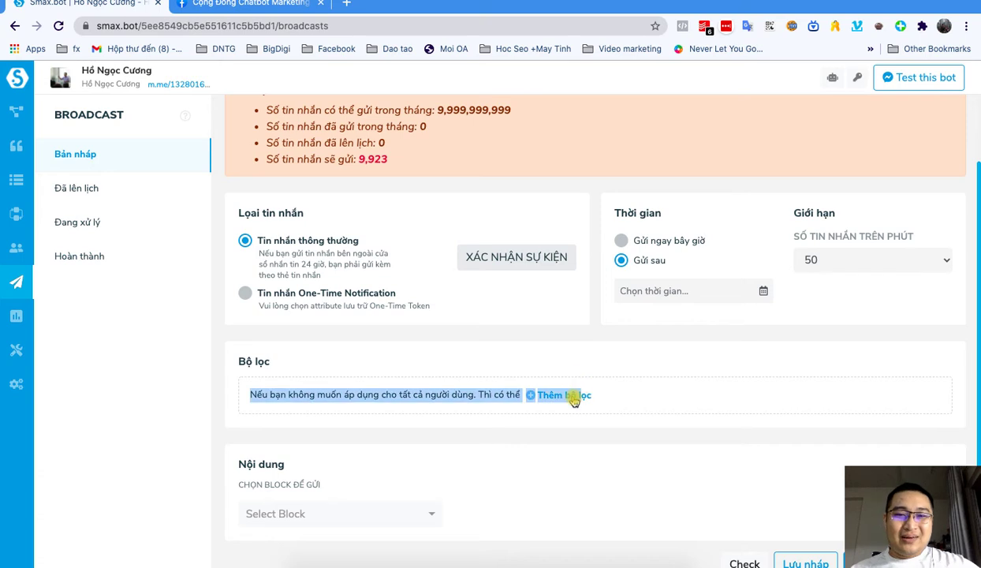
pyautogui.click(480, 428)
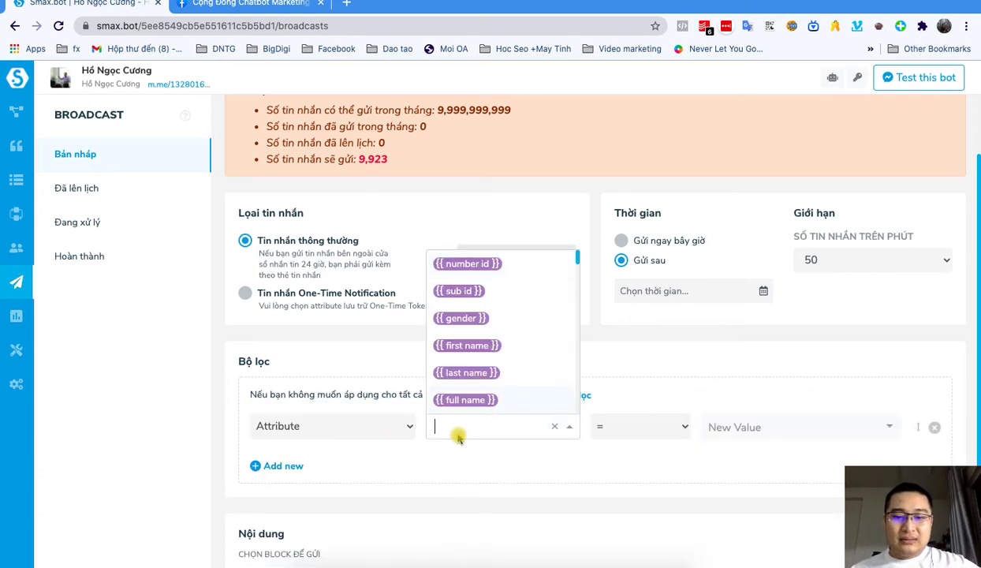
pyautogui.write('bh')
pyautogui.click(465, 401)
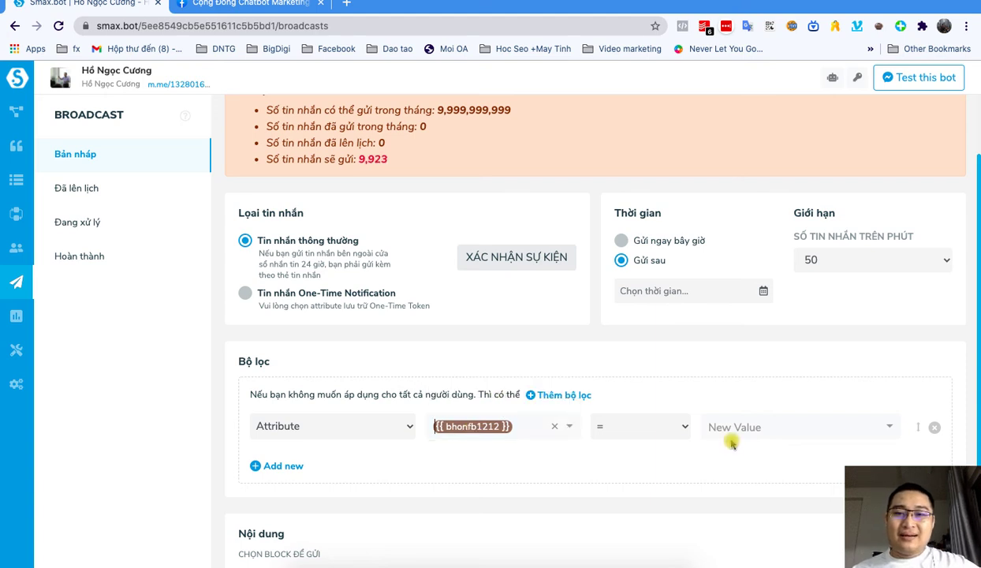
pyautogui.click(762, 420)
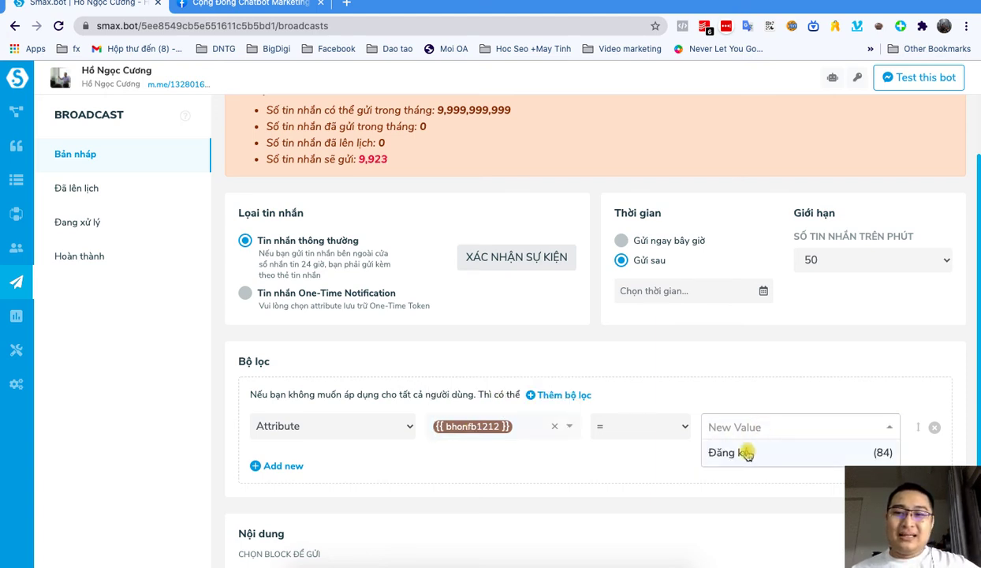
pyautogui.click(745, 451)
pyautogui.scroll(-1, 704, 403)
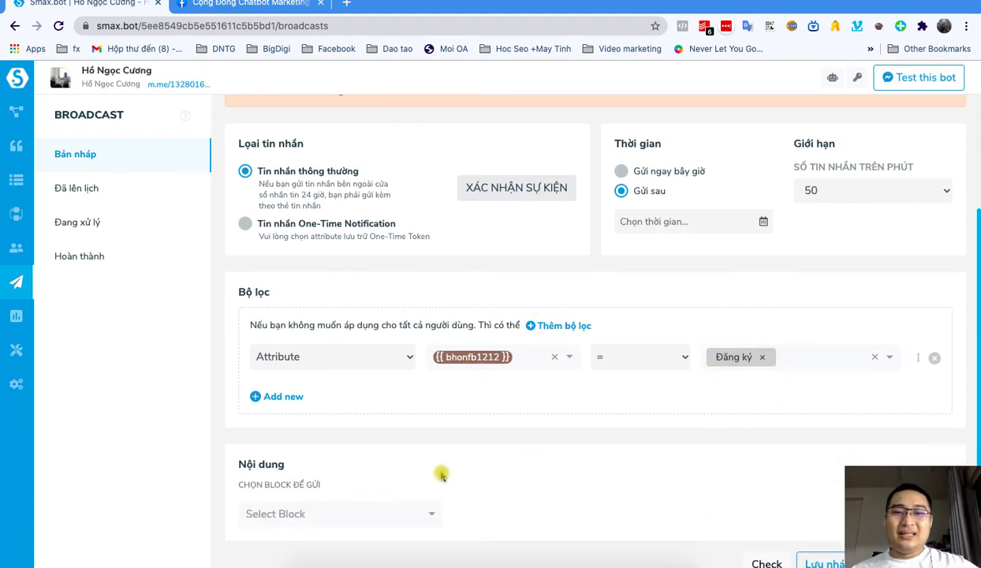
pyautogui.scroll(1, 708, 438)
pyautogui.scroll(-1, 707, 438)
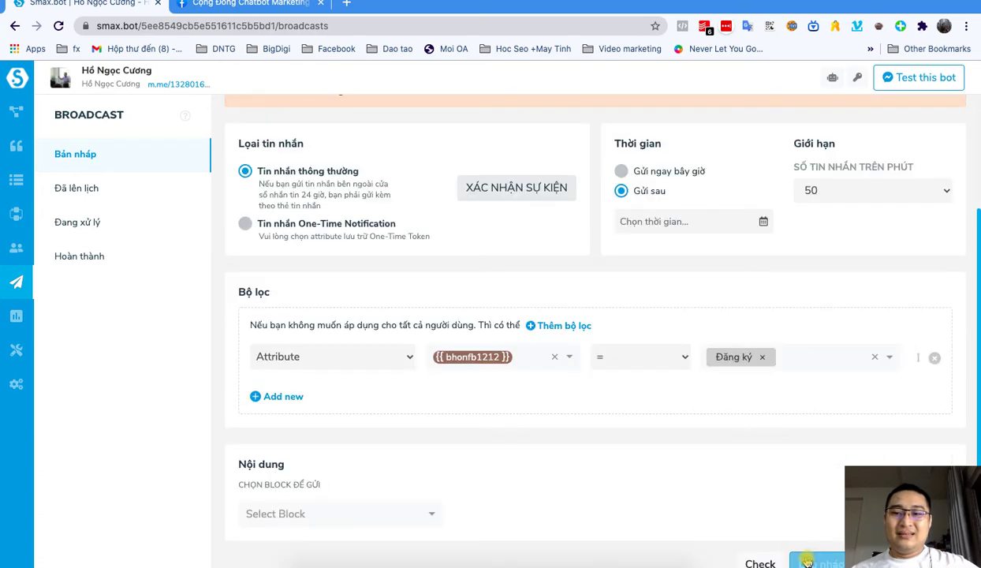
pyautogui.scroll(3, 635, 436)
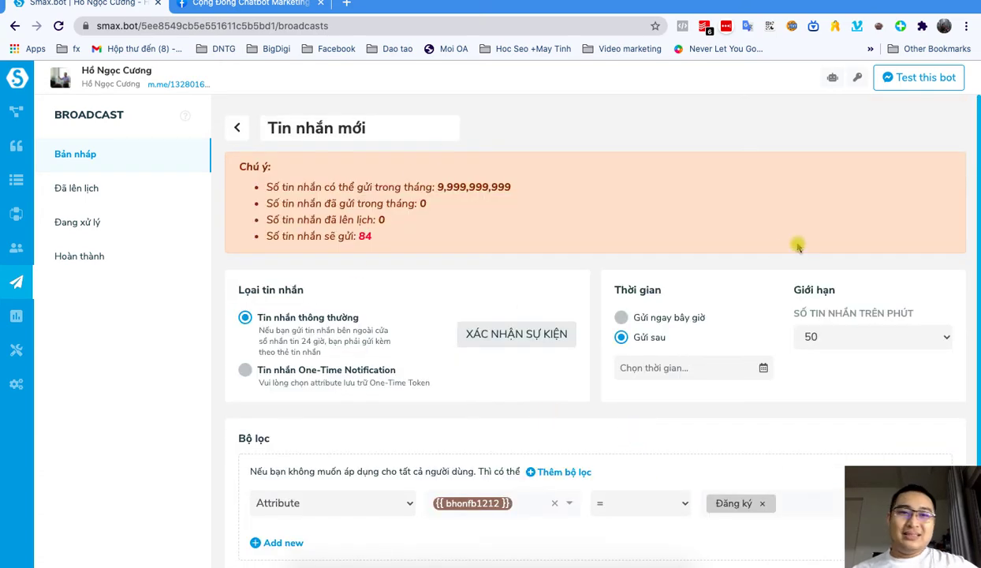
pyautogui.scroll(-3, 584, 285)
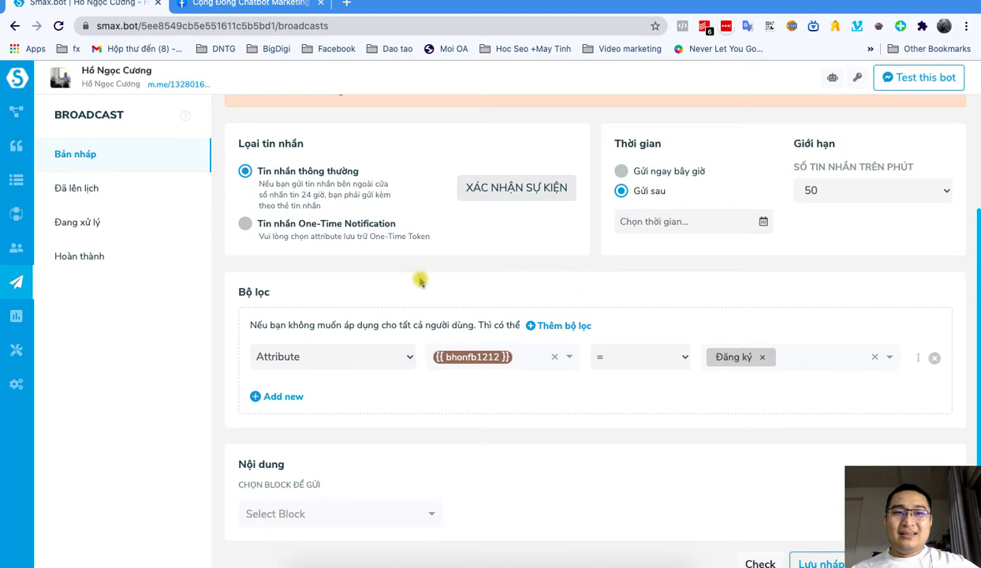
pyautogui.scroll(3, 479, 308)
pyautogui.hotkey('ctrl', 'Up')
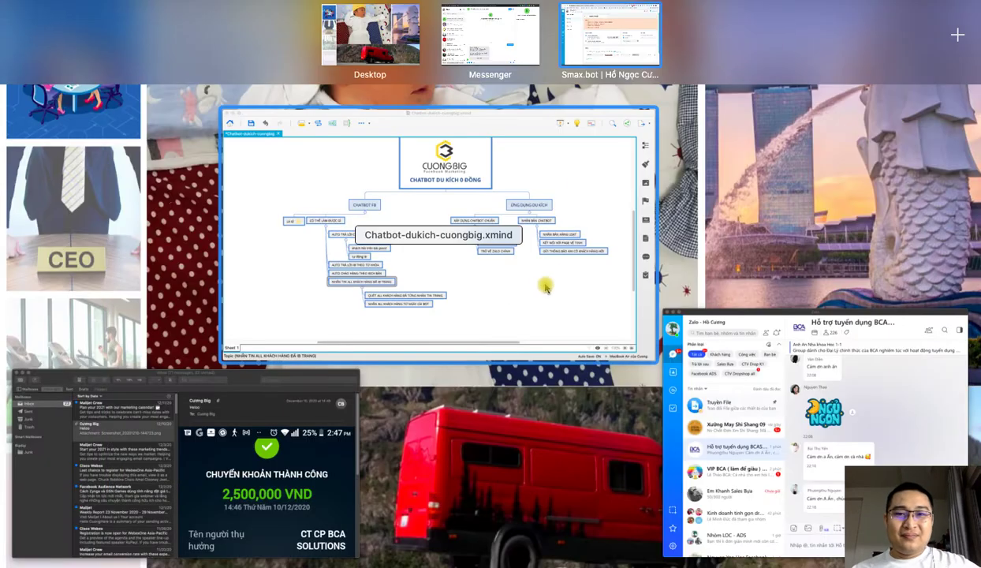
pyautogui.click(543, 298)
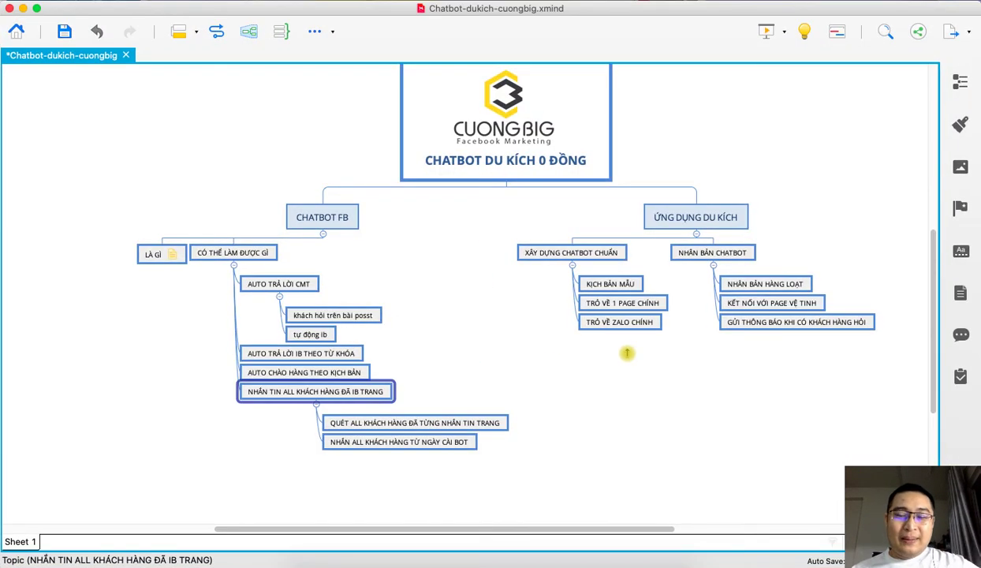
pyautogui.scroll(2, 475, 340)
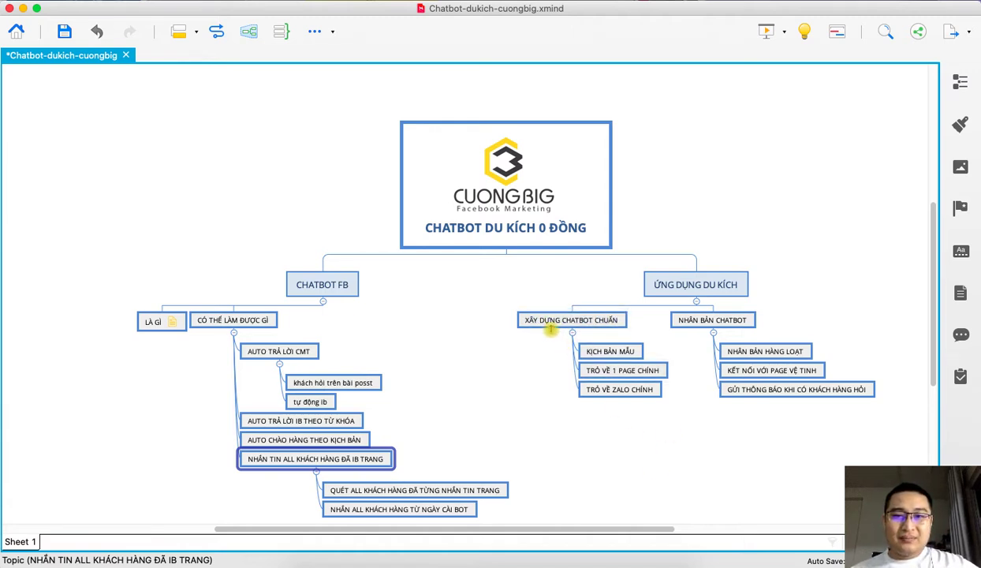
# Step: Return to New Bot 5's flow and reopen its Welcome Block with the greeting, Chat zalo button and screenshot
pyautogui.click(383, 553)
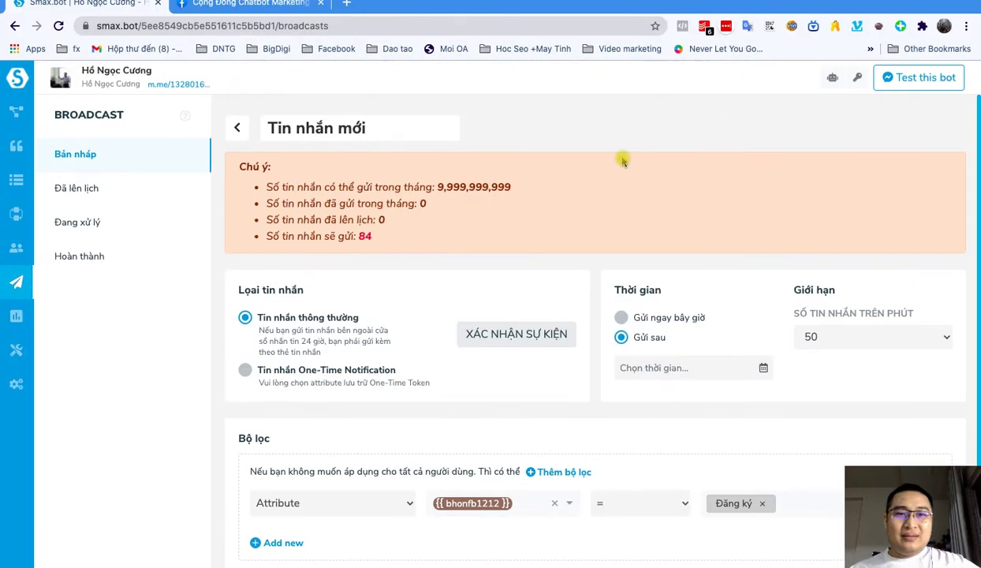
pyautogui.click(18, 77)
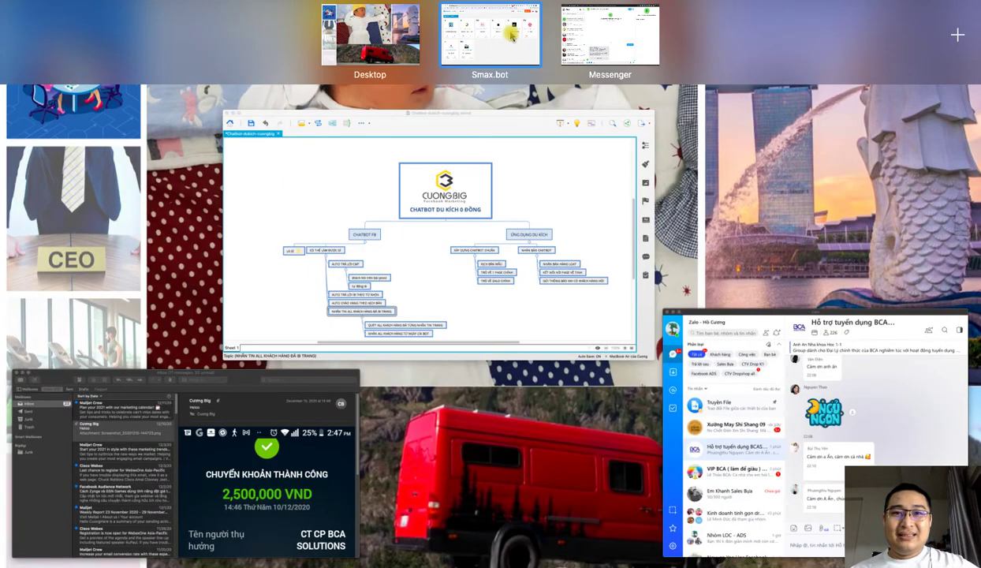
pyautogui.click(511, 30)
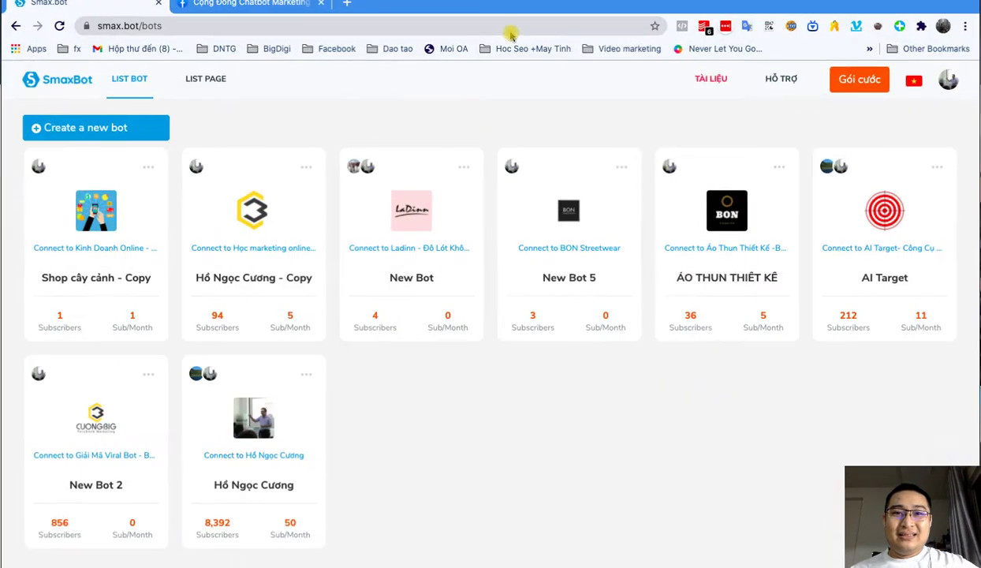
pyautogui.hotkey('ctrl', 'Up')
pyautogui.click(587, 31)
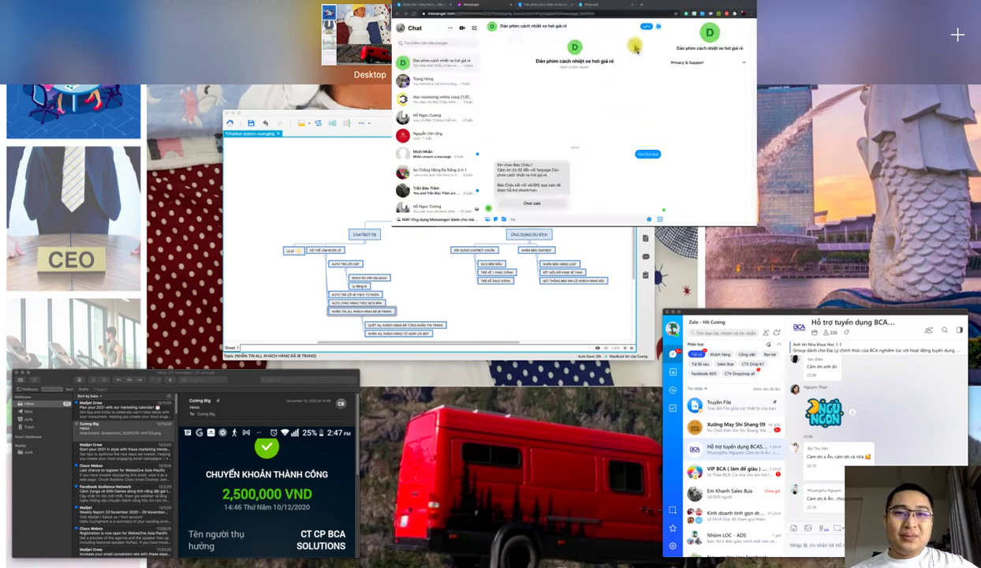
pyautogui.click(87, 4)
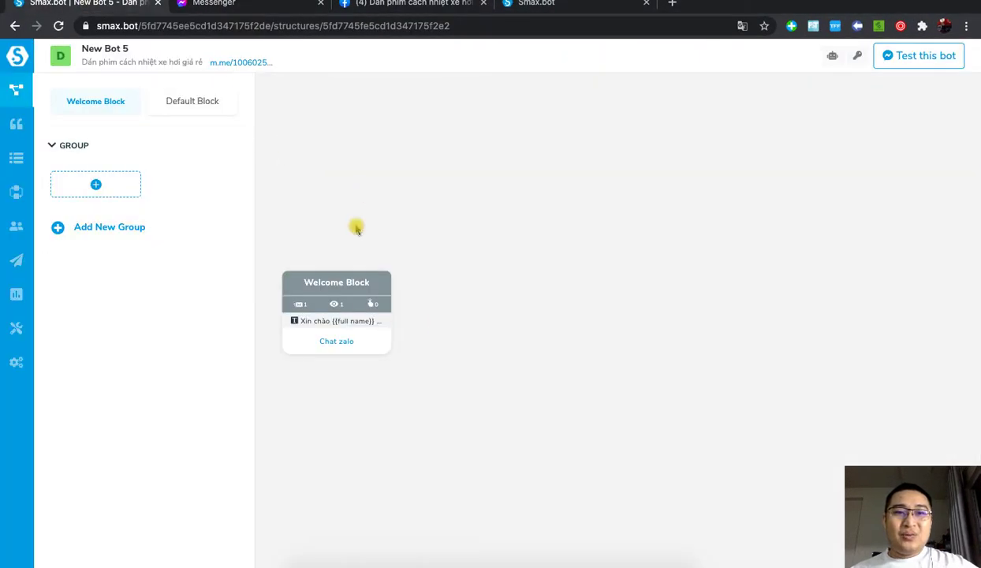
pyautogui.click(385, 285)
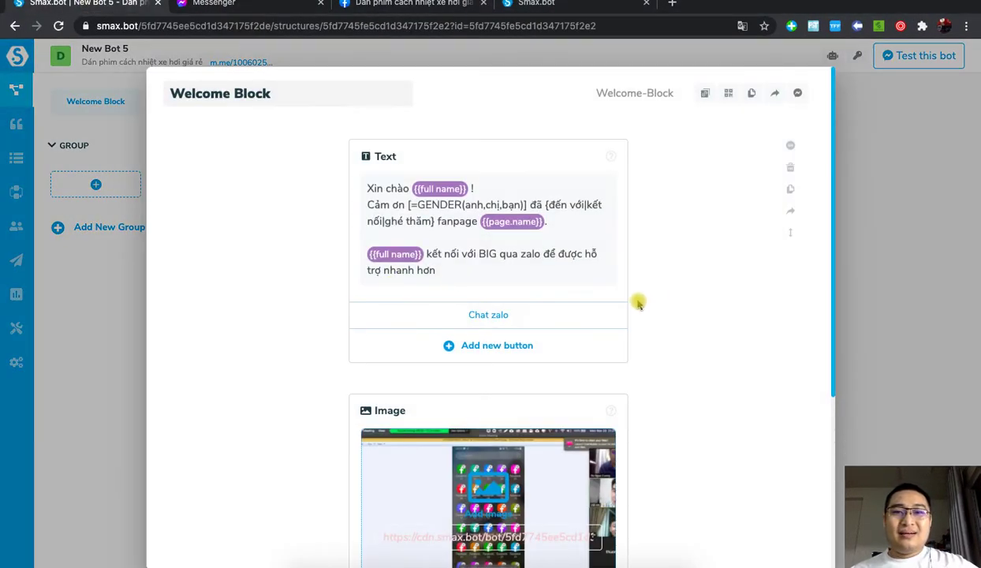
# Step: Add a Đặt hàng button to the Welcome Block linked to a new dathang block, and reposition that node
pyautogui.click(496, 347)
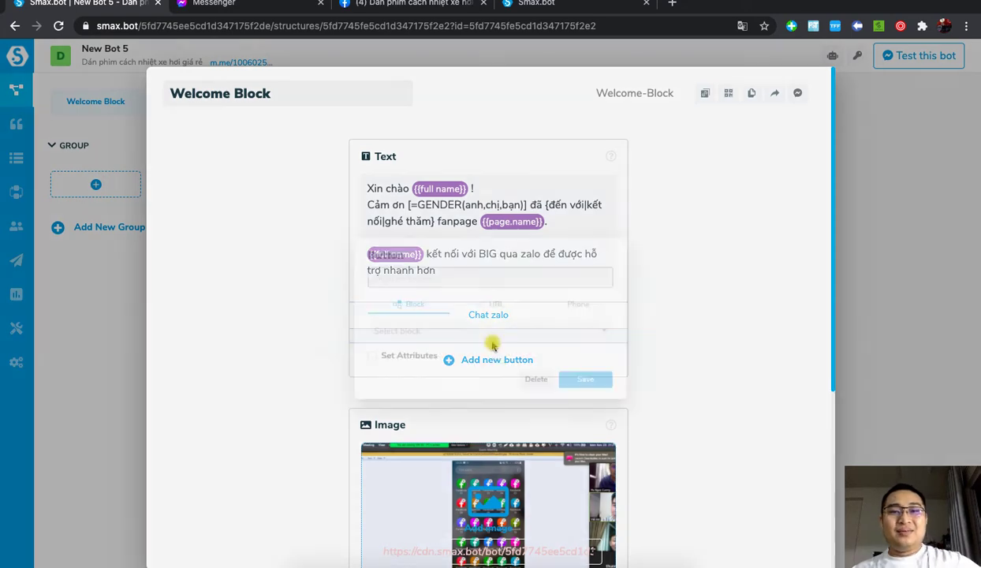
pyautogui.write('Tu')
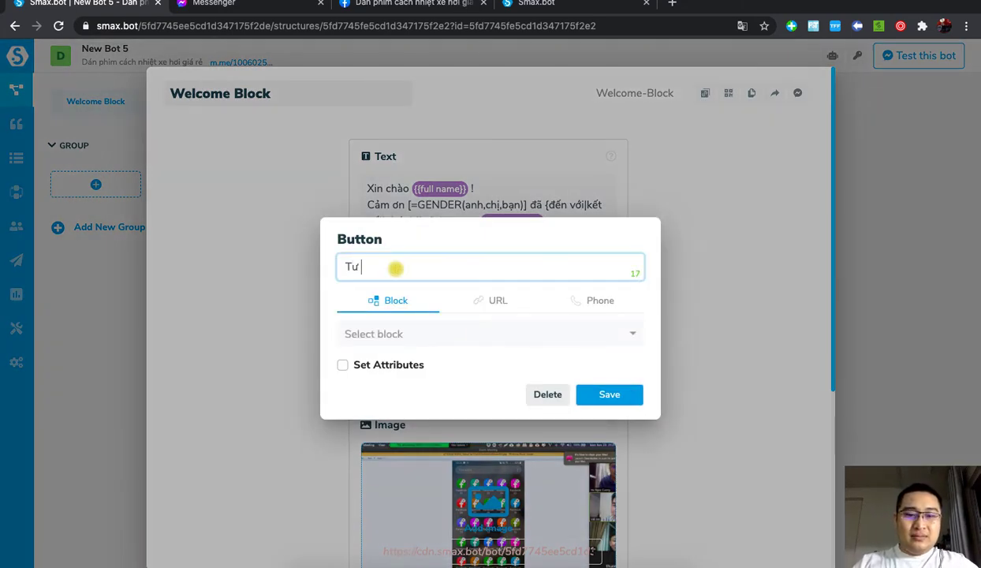
pyautogui.write(' vấn')
pyautogui.press('super+a')
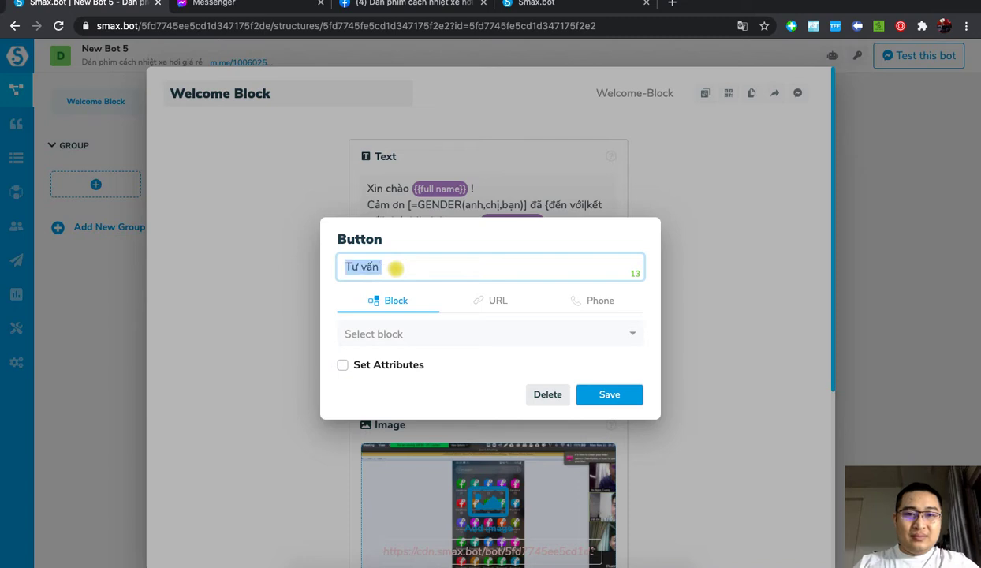
pyautogui.write('Ddaw')
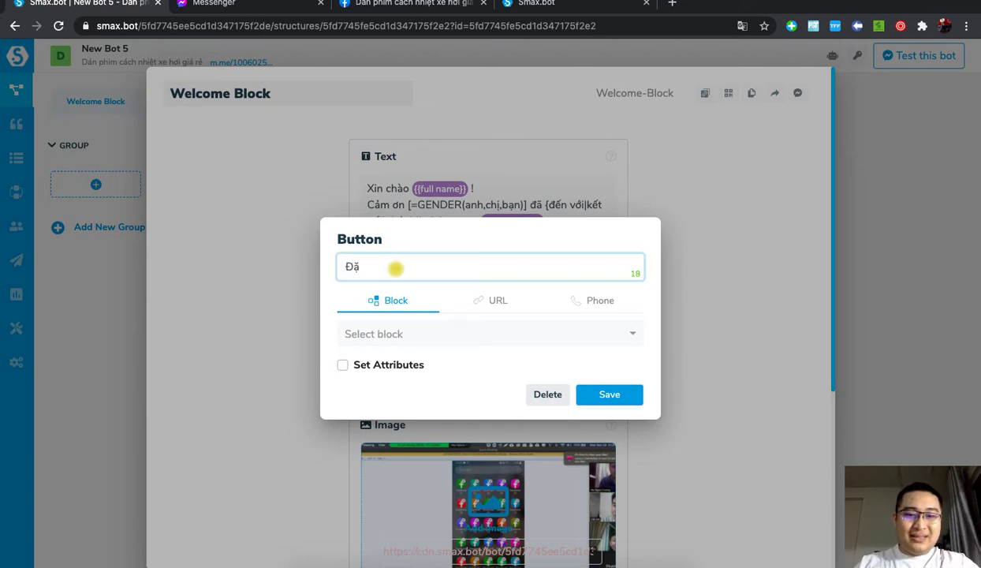
pyautogui.write('jt hang')
pyautogui.click(404, 332)
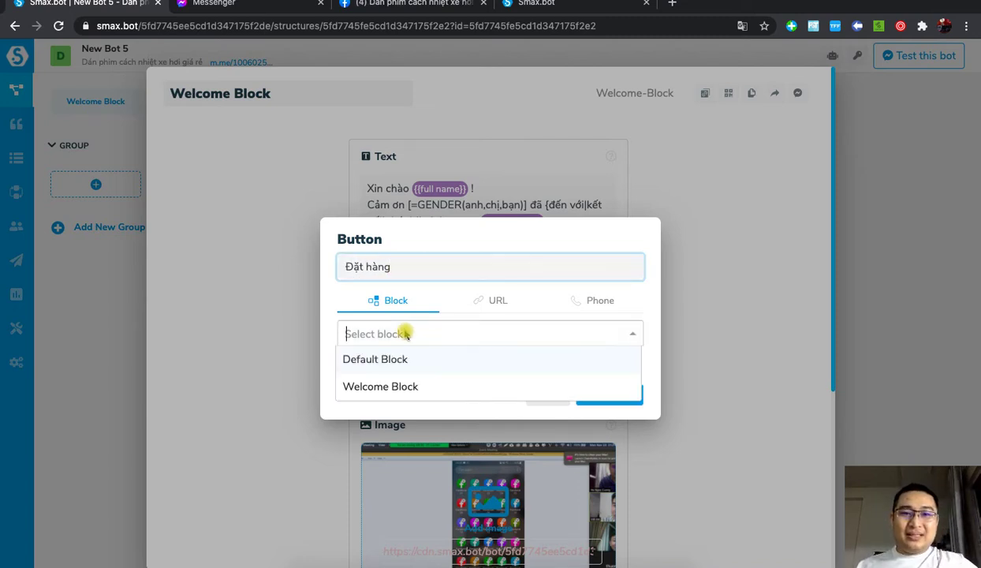
pyautogui.write('dat')
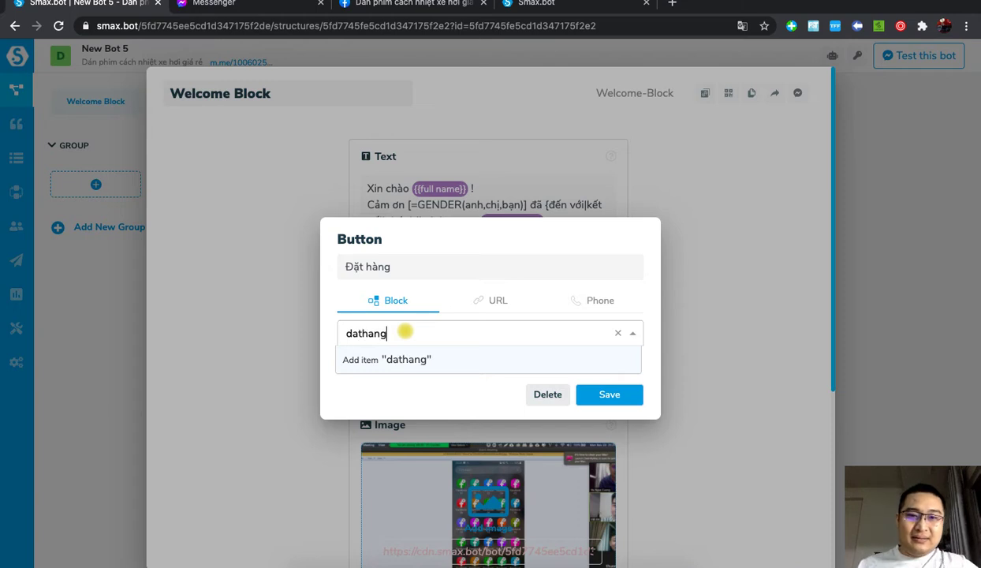
pyautogui.write('hang')
pyautogui.click(405, 359)
pyautogui.click(603, 395)
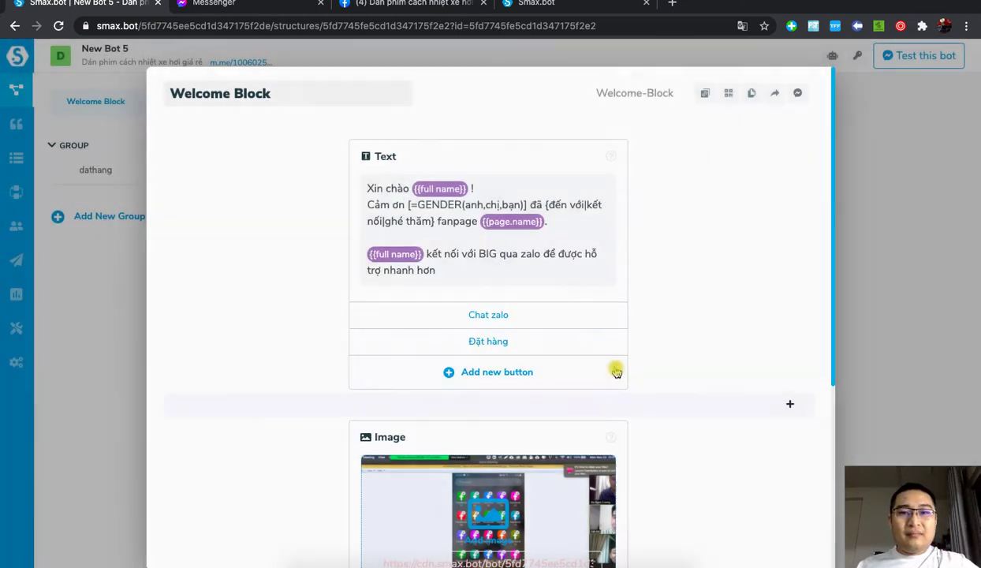
pyautogui.click(858, 333)
pyautogui.moveTo(460, 285); pyautogui.dragTo(536, 270)
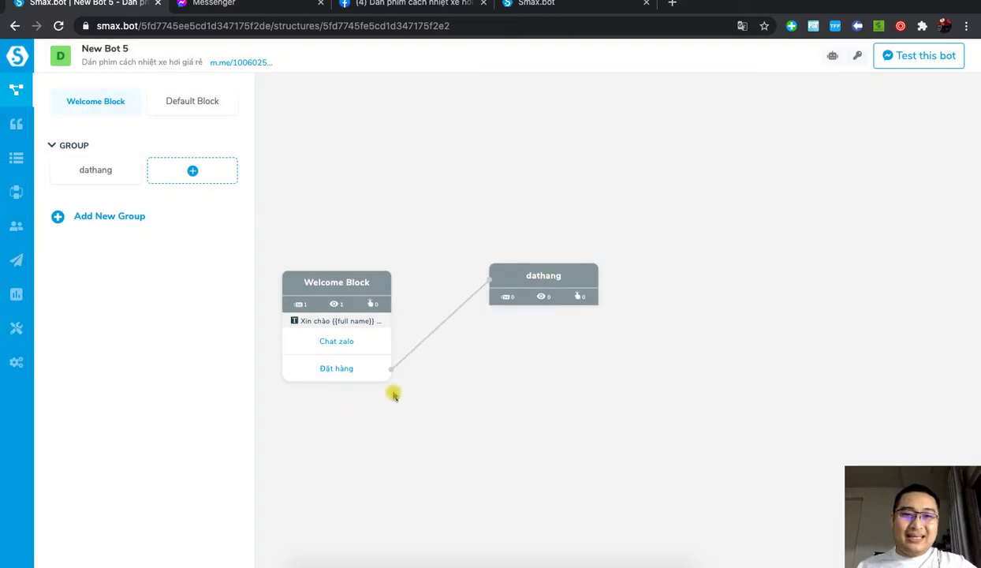
# Step: Give dathang a text greeting the customer by {{full name}} and asking for their phone number
pyautogui.click(591, 276)
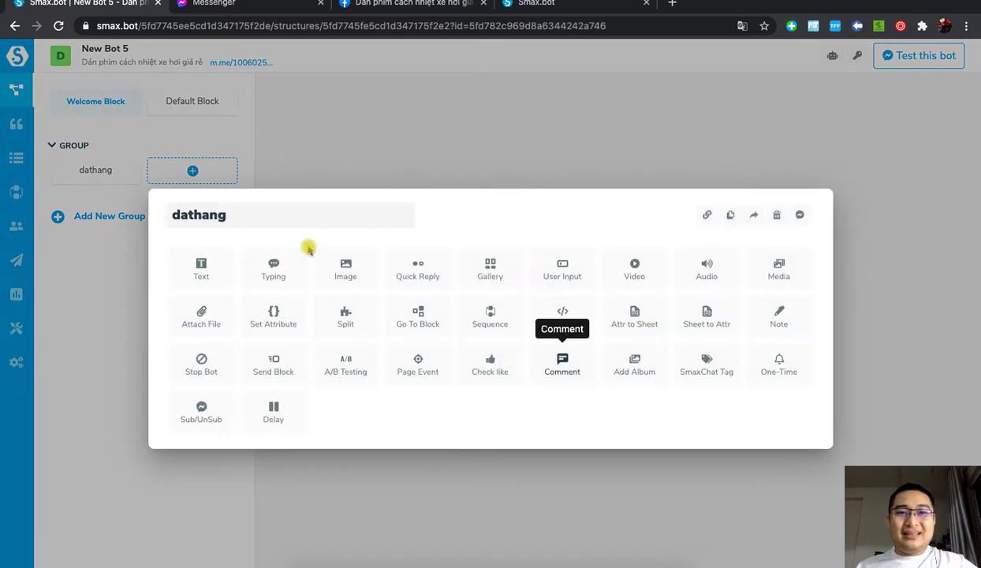
pyautogui.click(206, 265)
pyautogui.click(403, 236)
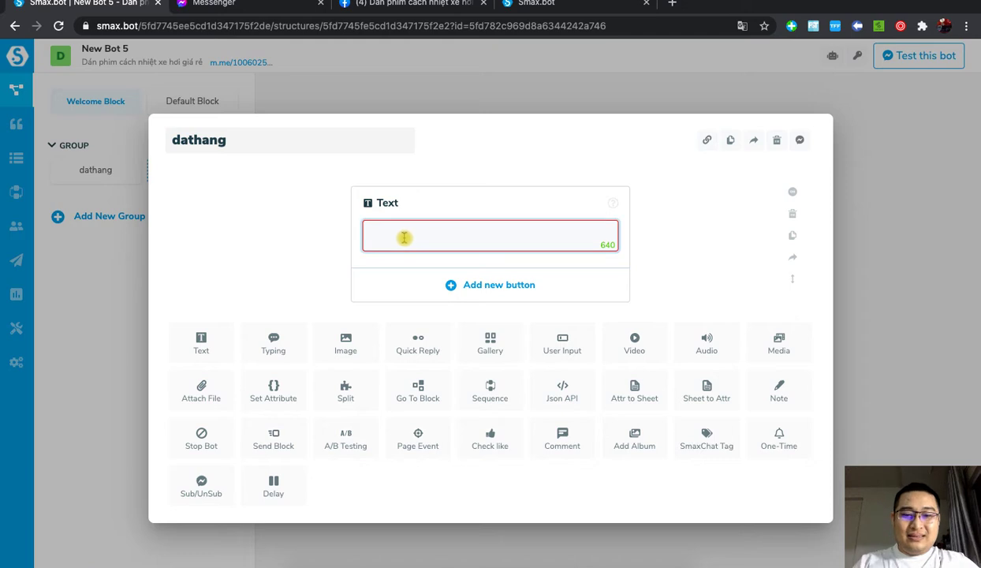
pyautogui.write('Xi')
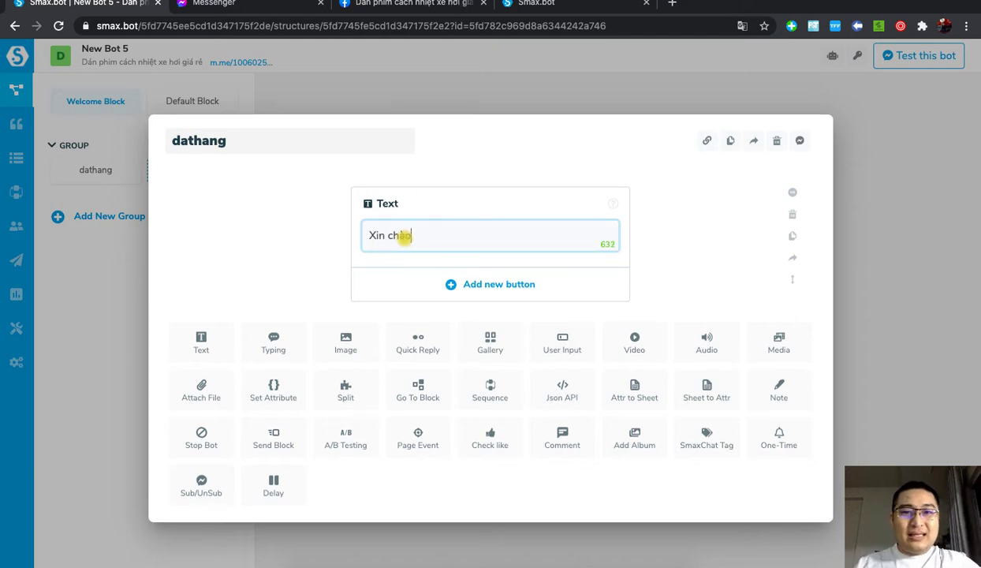
pyautogui.write('n chào {')
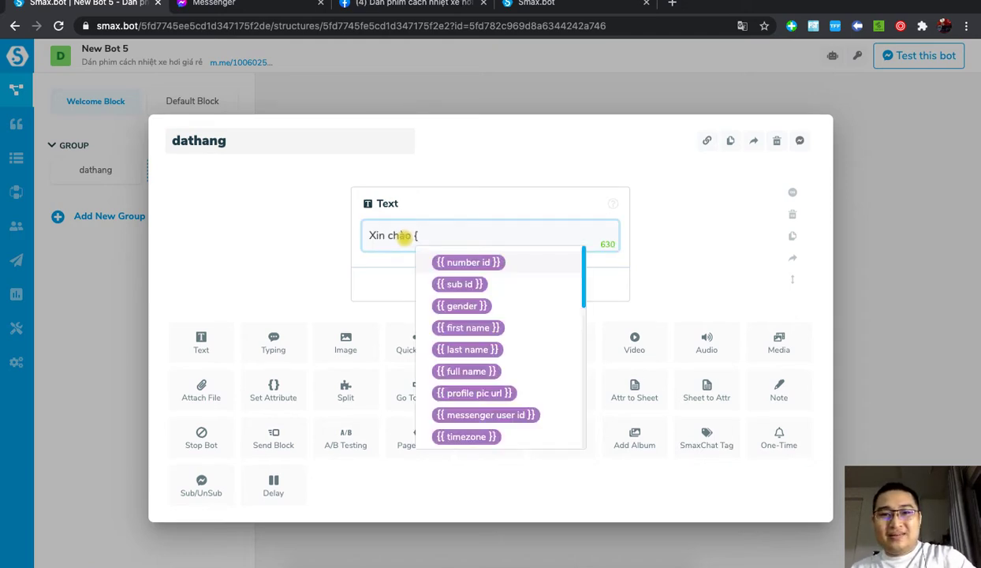
pyautogui.click(467, 372)
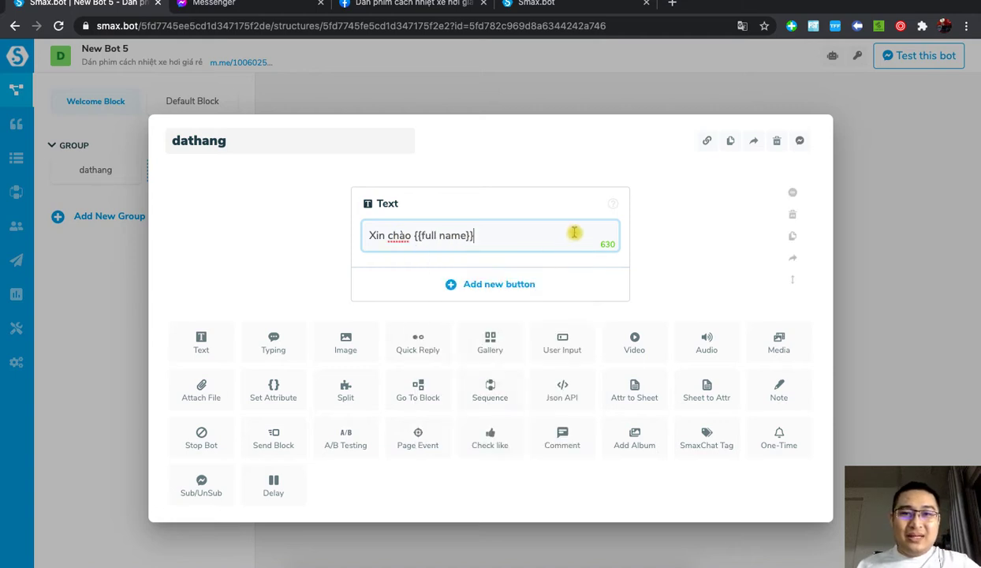
pyautogui.write('em là La')
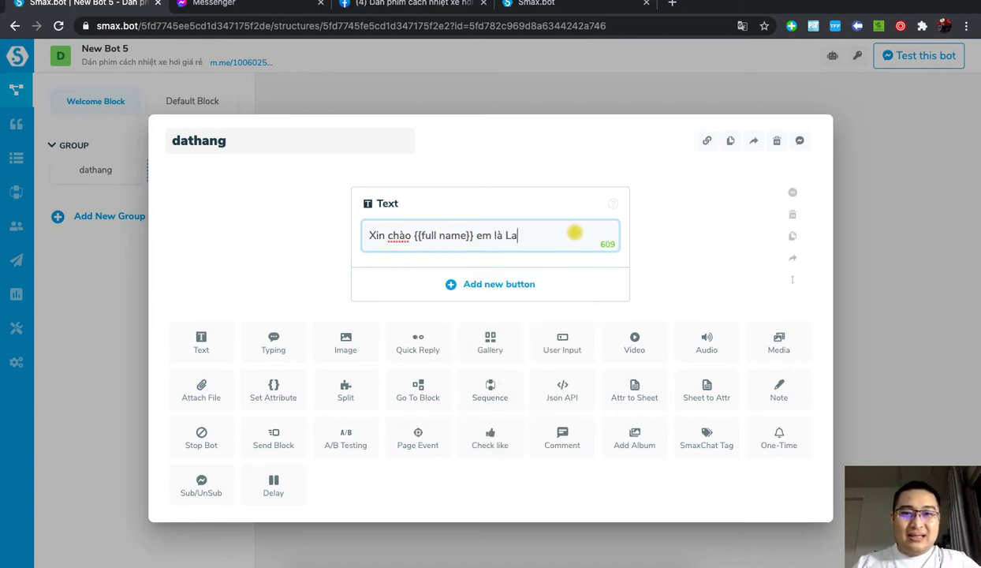
pyautogui.write('n')
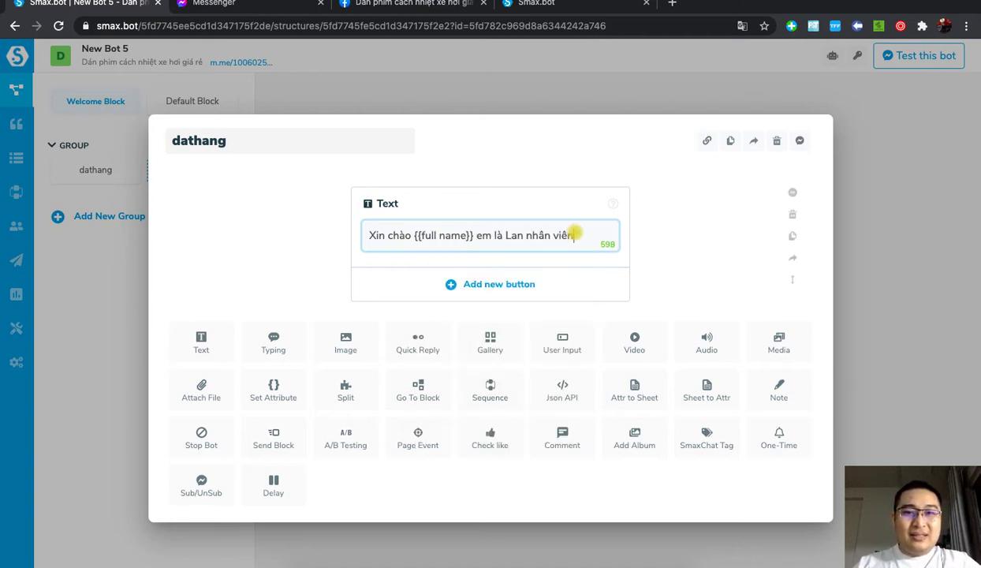
pyautogui.write(' nhan viên tư vcaa')
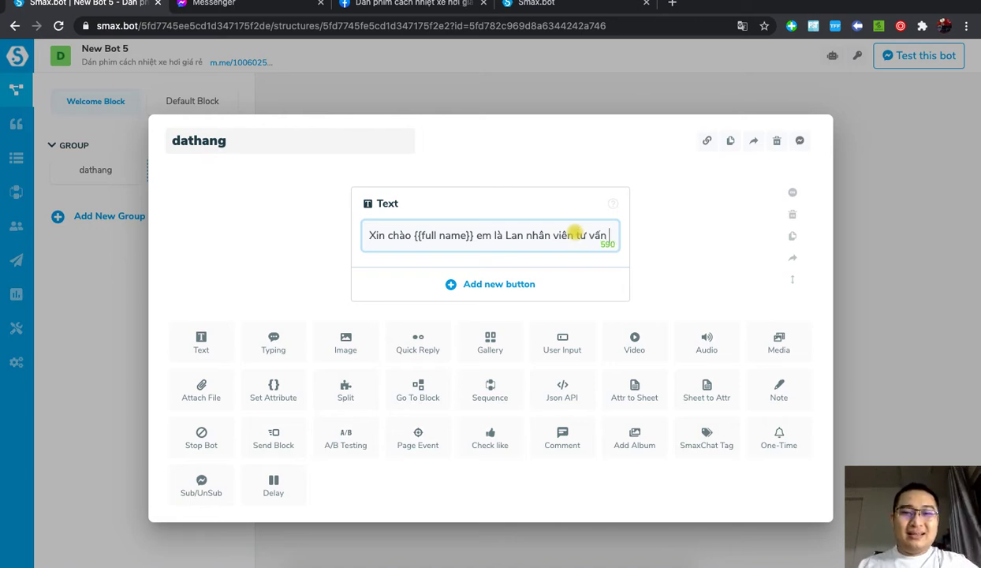
pyautogui.write('.Min')
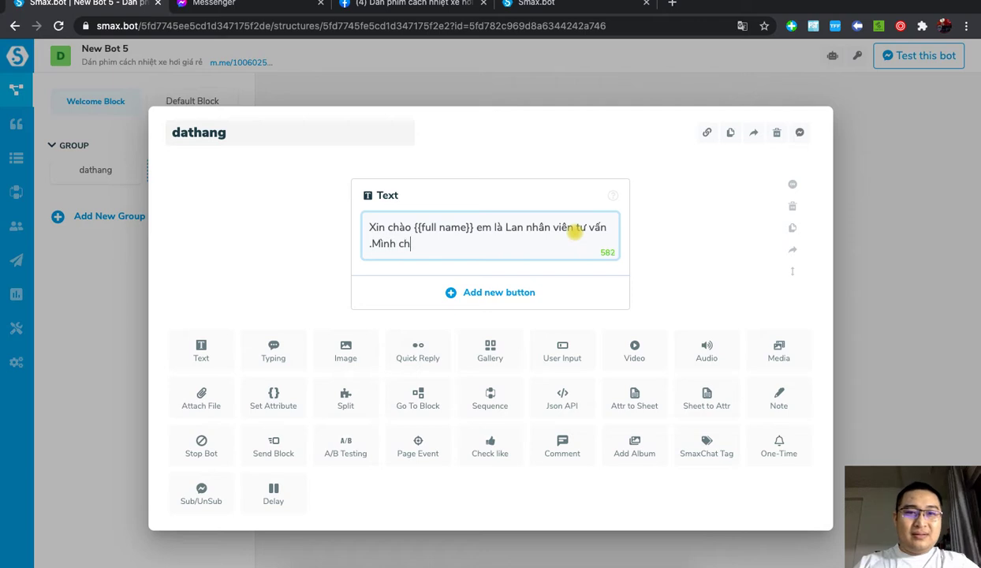
pyautogui.write('h cho em sdt đ')
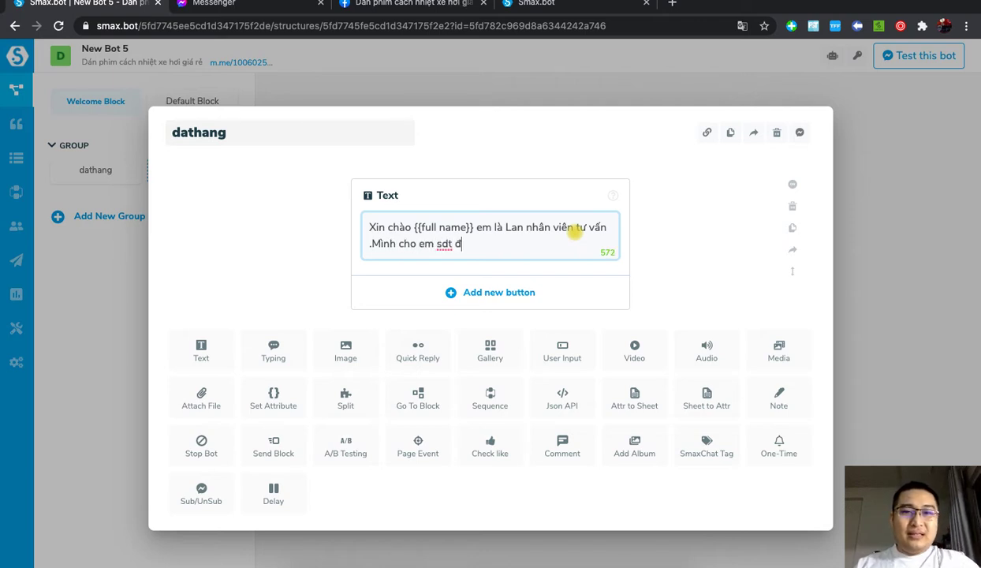
pyautogui.write('sđt để em gọi ạ')
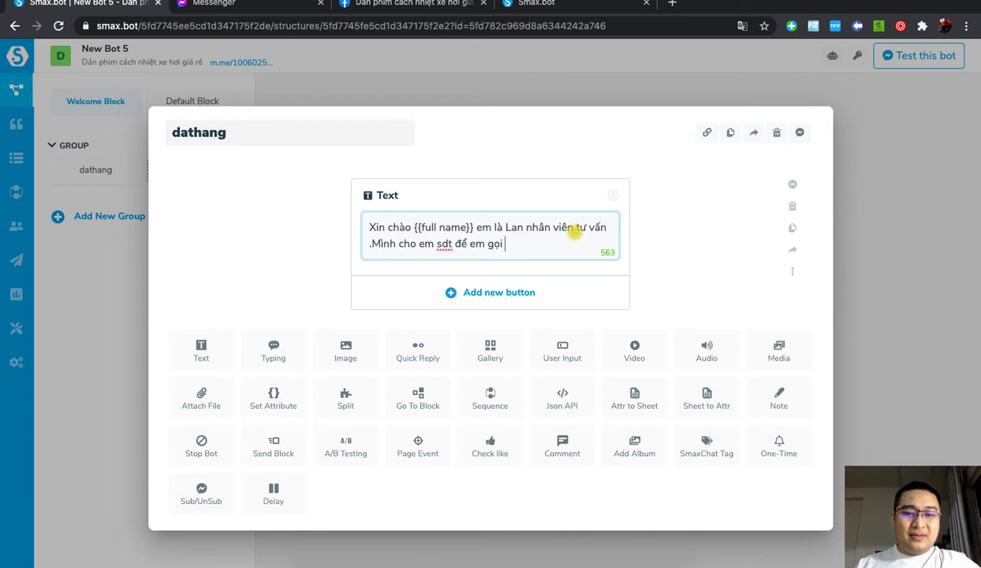
pyautogui.click(909, 266)
pyautogui.moveTo(462, 278); pyautogui.dragTo(543, 281)
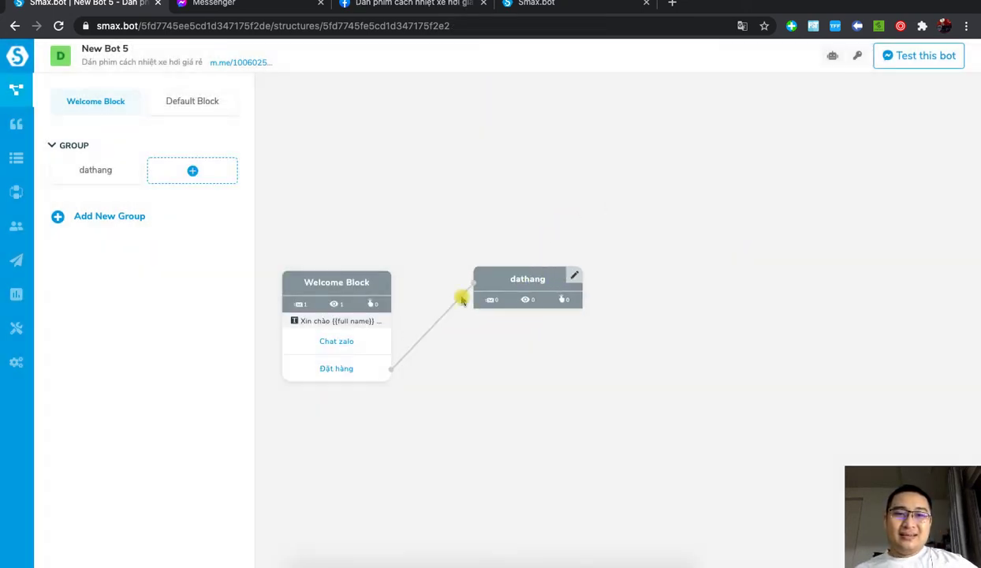
# Step: Add a third Welcome Block button named Tới shop that points to a new diachishop block
pyautogui.click(383, 280)
pyautogui.click(503, 385)
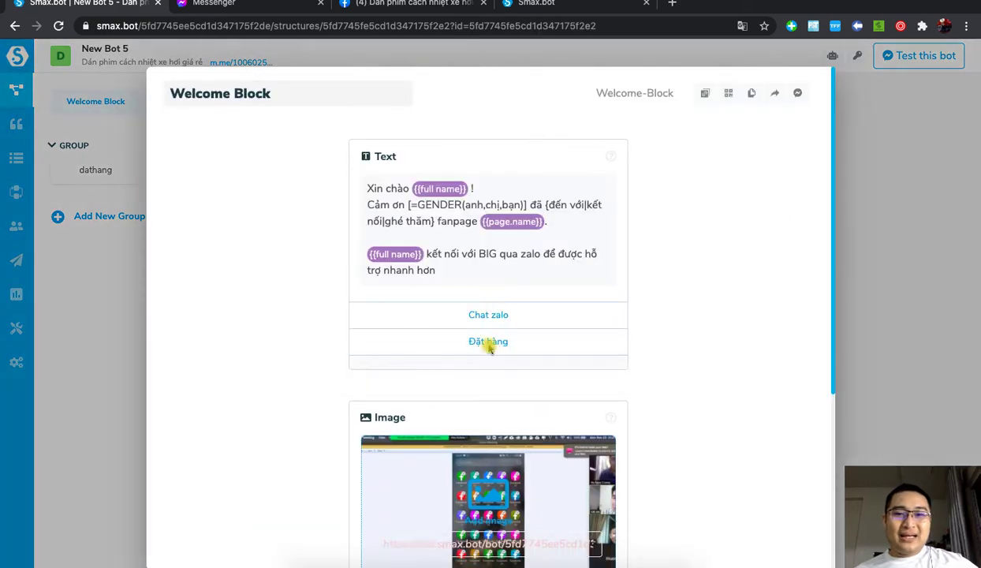
pyautogui.click(397, 267)
pyautogui.write('Tới')
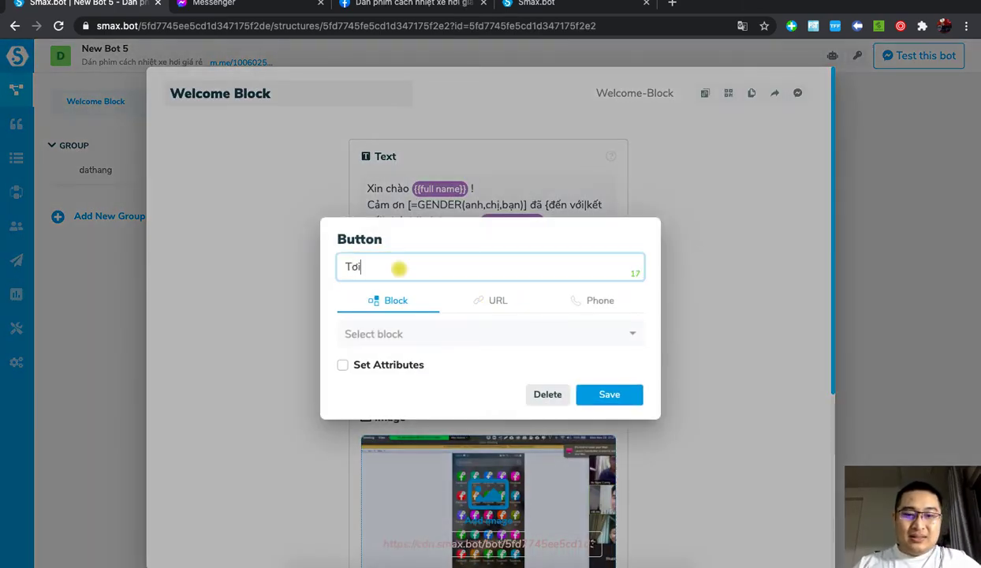
pyautogui.write('ơi s')
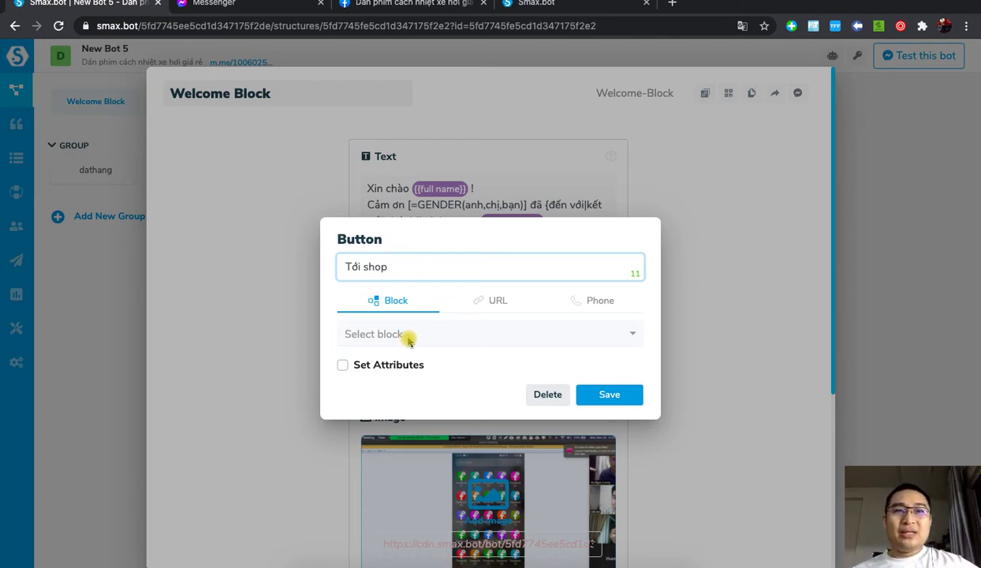
pyautogui.click(409, 335)
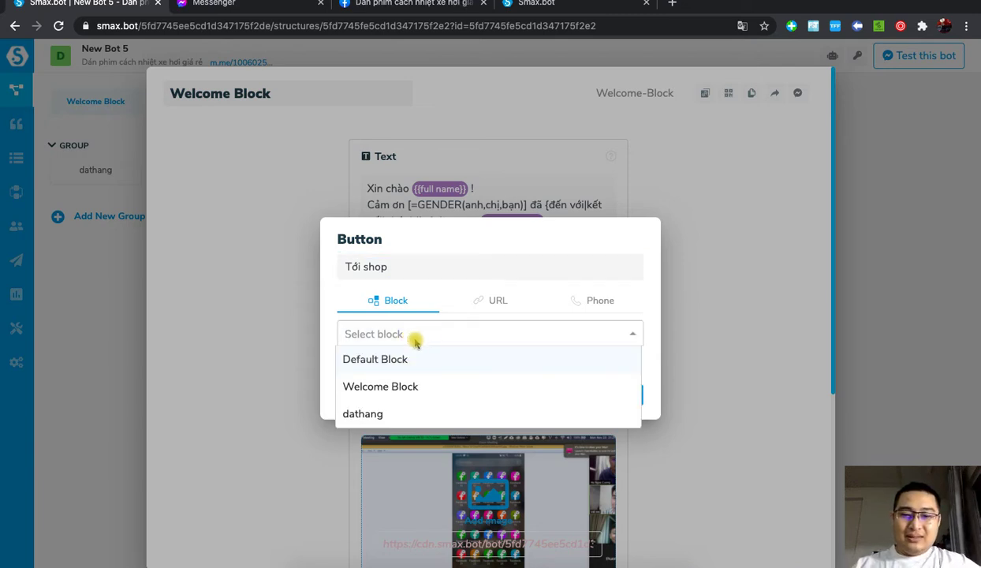
pyautogui.write('diach')
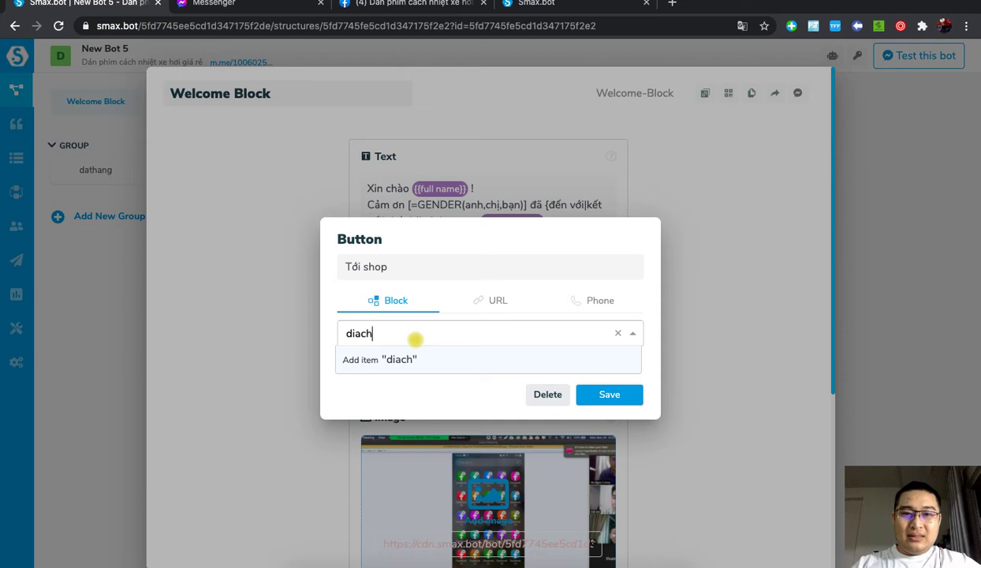
pyautogui.write('isho')
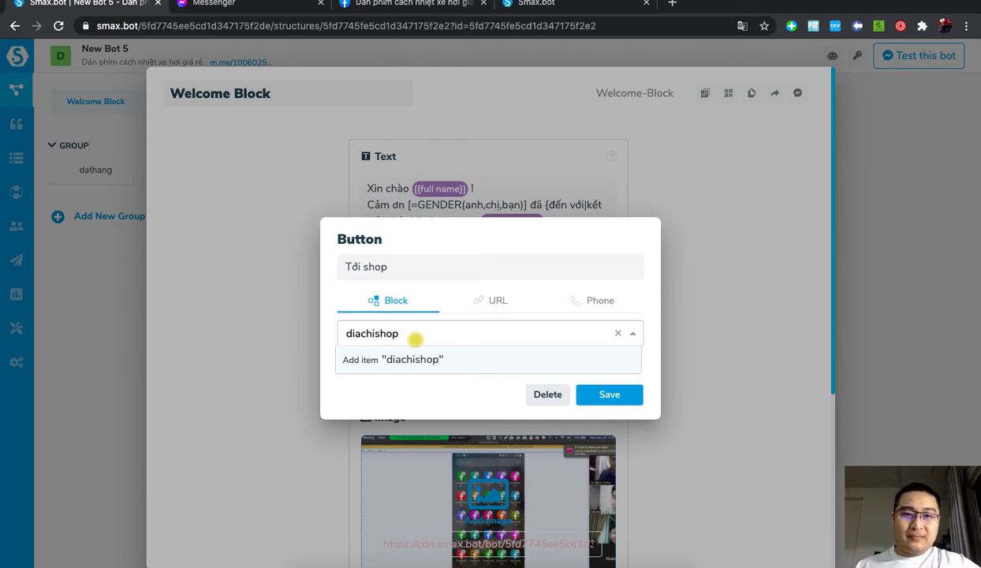
pyautogui.write('p')
pyautogui.click(426, 359)
pyautogui.click(625, 396)
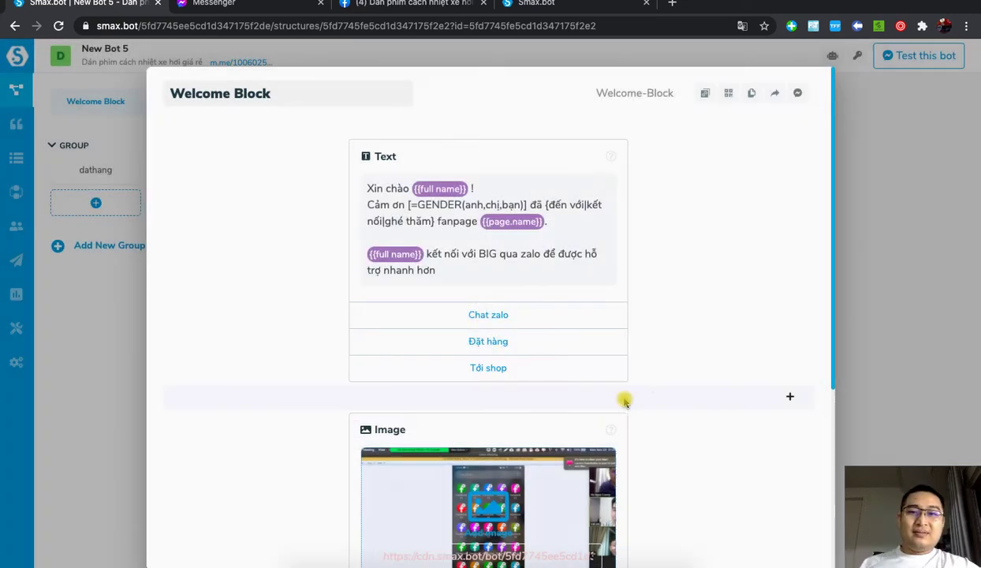
pyautogui.click(946, 323)
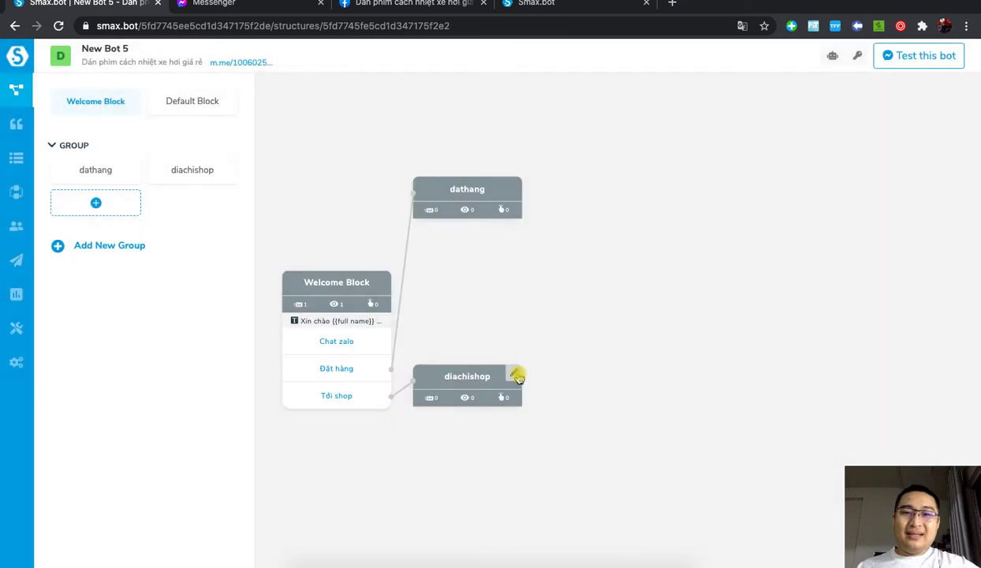
# Step: Add an image to the diachishop block using an uploaded screenshot
pyautogui.click(514, 373)
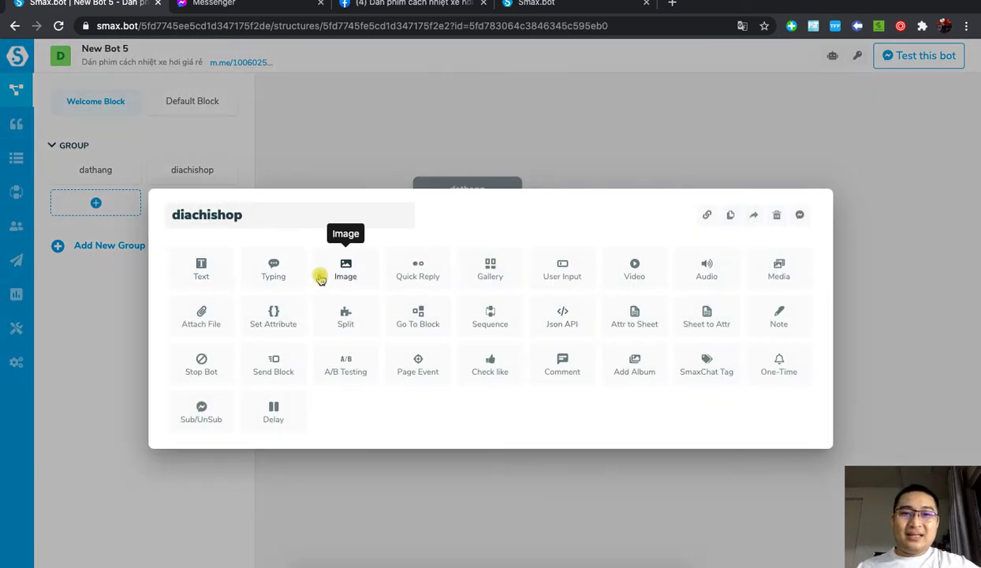
pyautogui.click(359, 285)
pyautogui.click(466, 234)
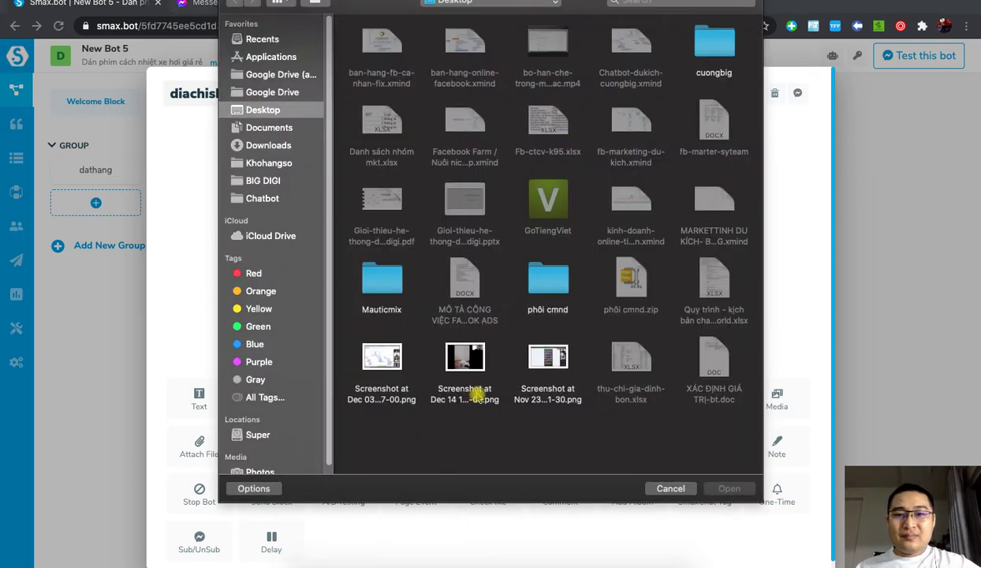
pyautogui.click(468, 362)
pyautogui.doubleClick(467, 361)
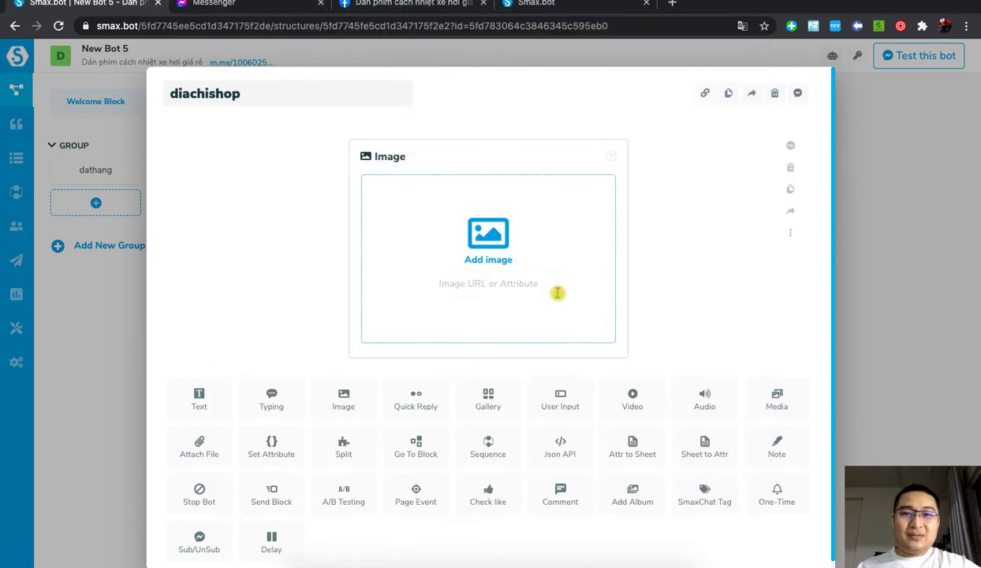
pyautogui.scroll(-1, 686, 329)
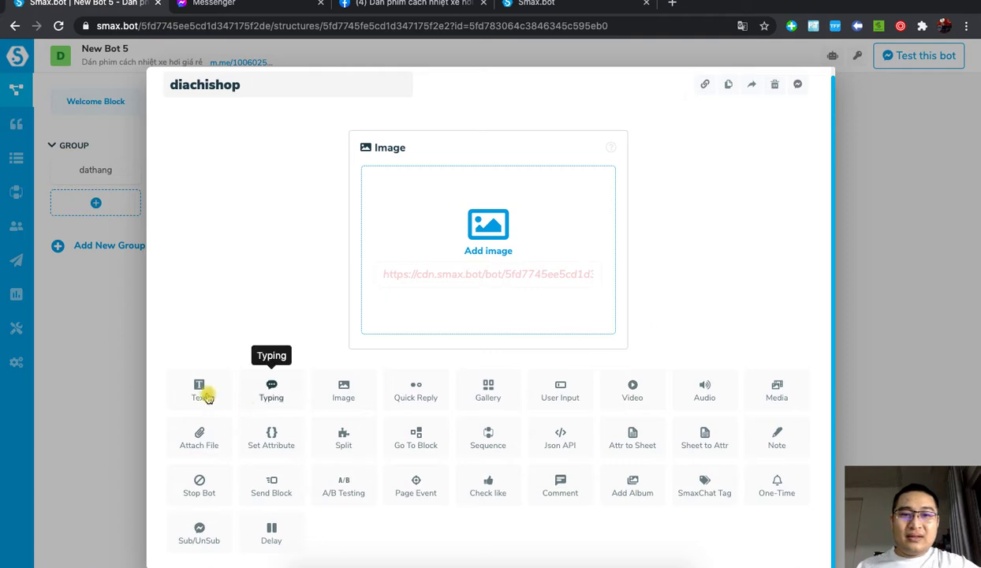
# Step: Add a text below the image reading 'Địa chỉ shop là 123 Gầm cầu'
pyautogui.click(201, 395)
pyautogui.click(433, 423)
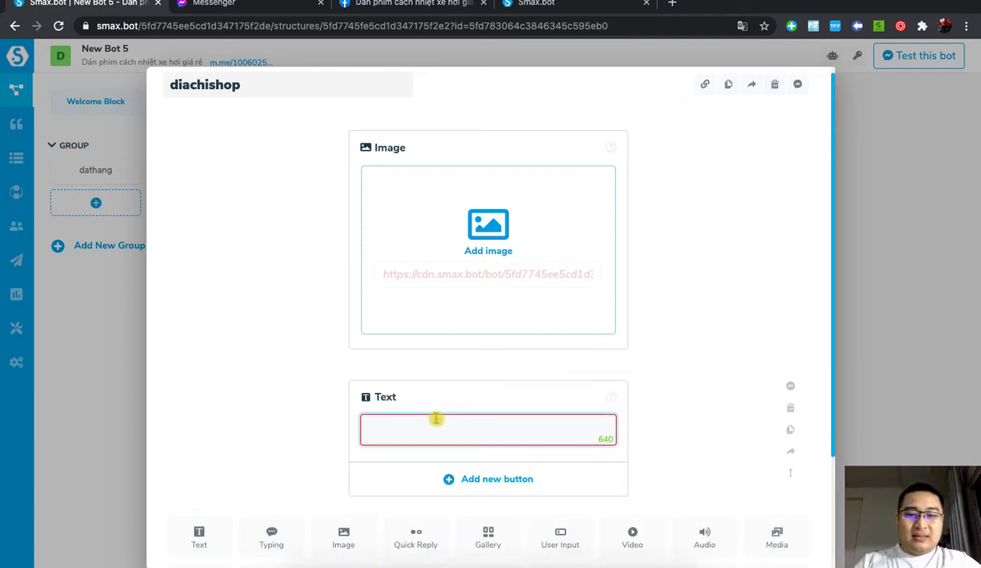
pyautogui.write('ĐFai')
pyautogui.press('BackSpace')
pyautogui.press('BackSpace')
pyautogui.press('BackSpace')
pyautogui.write('ịa')
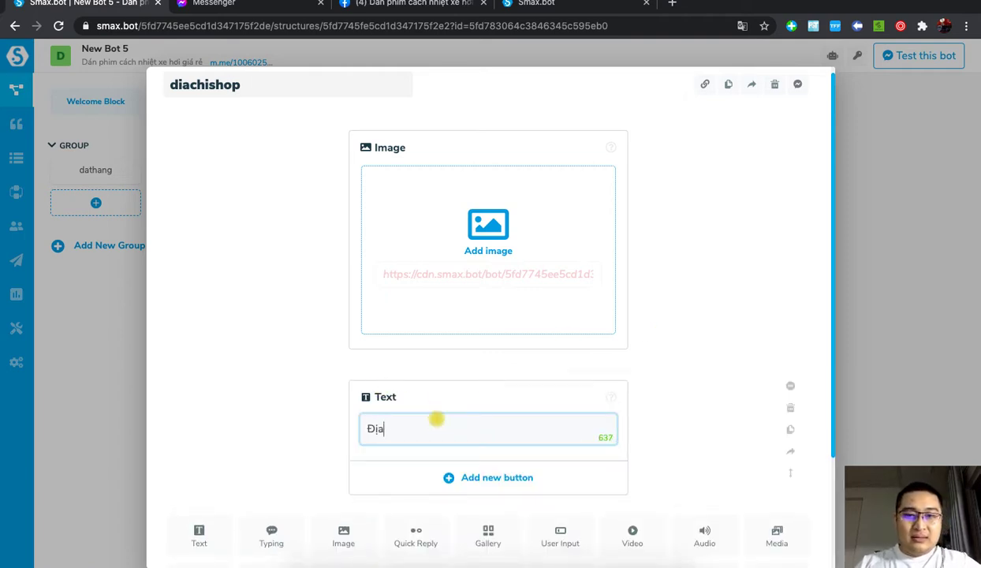
pyautogui.write(' cj')
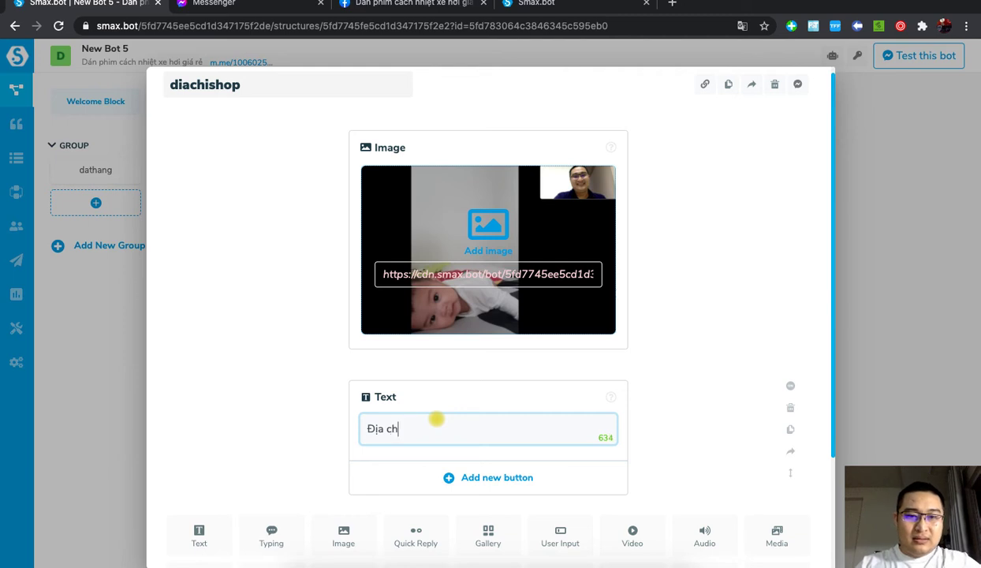
pyautogui.write('j')
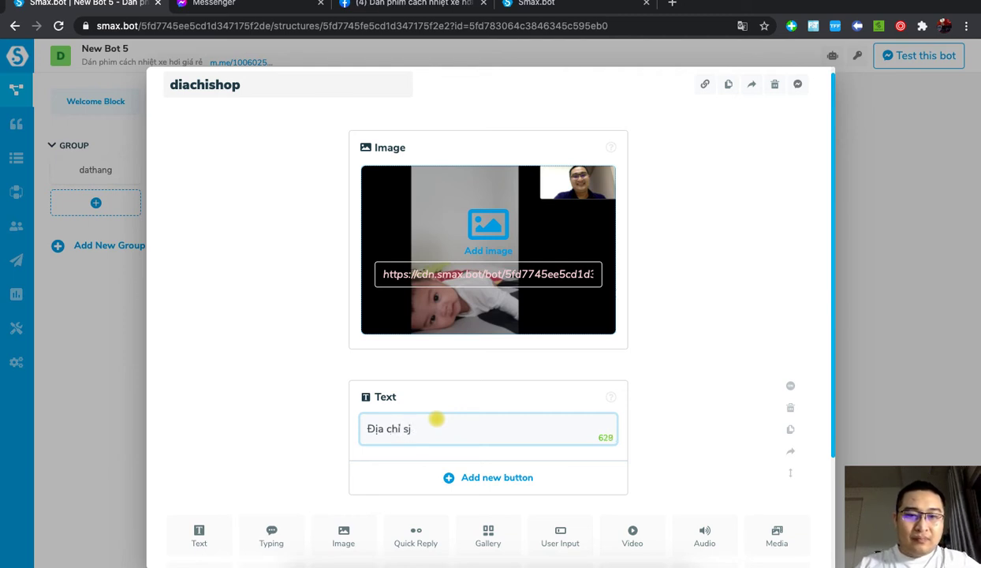
pyautogui.write('ophop là 123')
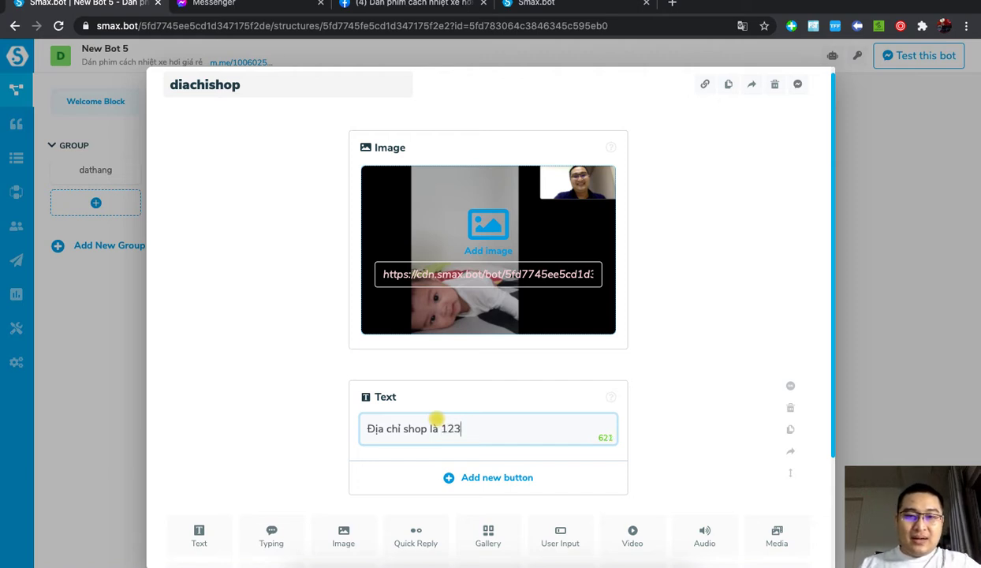
pyautogui.write(' F')
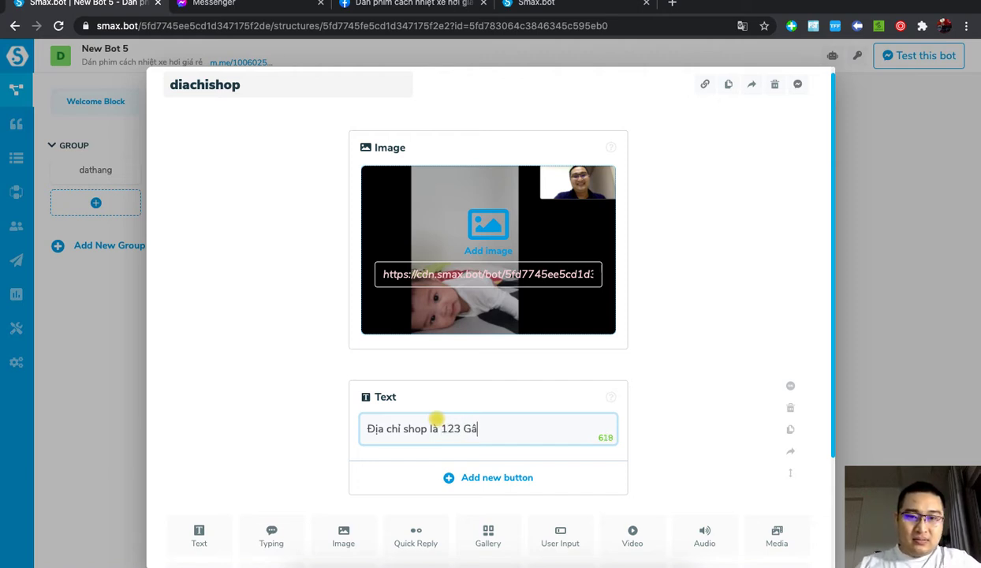
pyautogui.write('ầm ca')
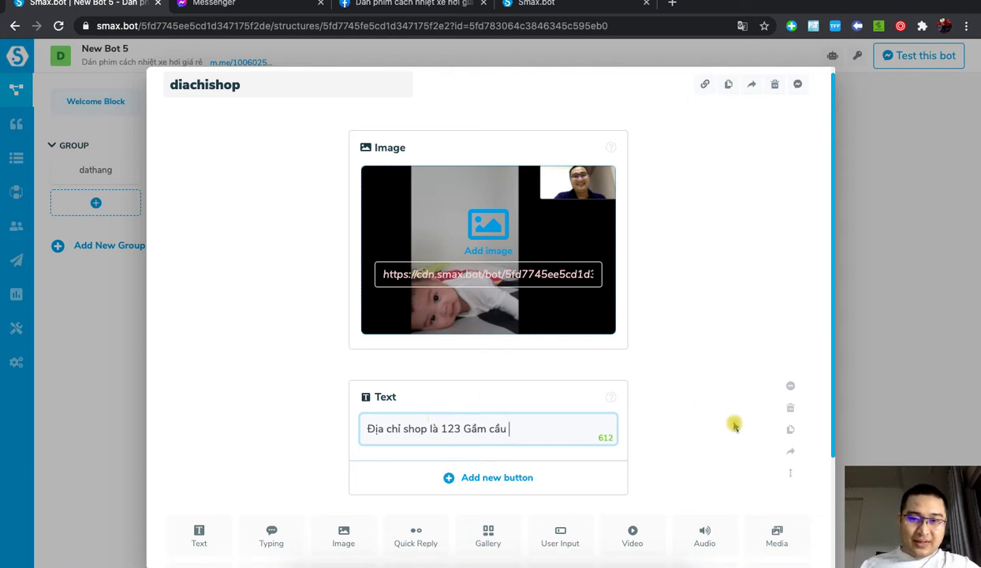
pyautogui.click(708, 407)
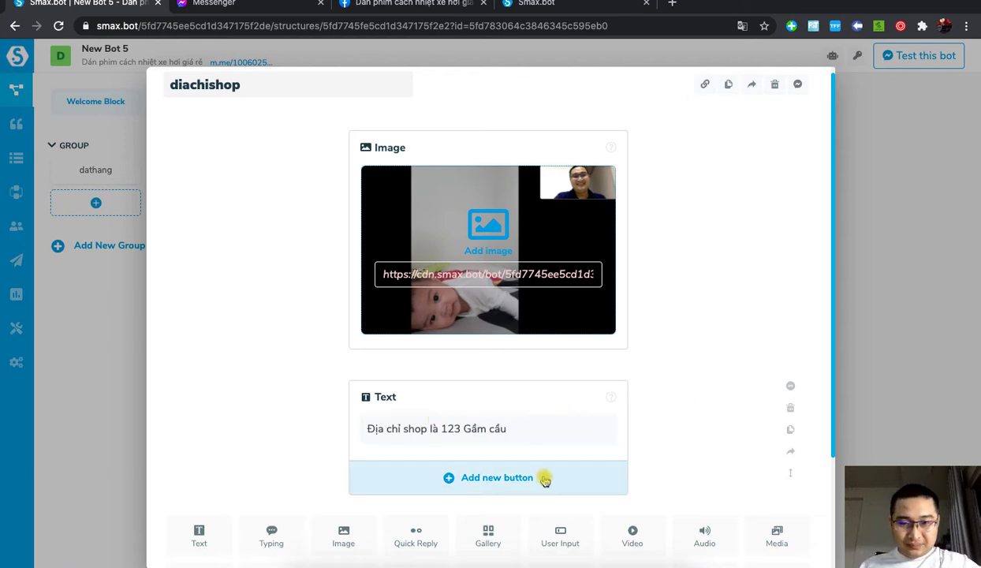
pyautogui.click(673, 4)
# Step: Search Google for 670 sư vạn hạnh p. 12 q. 10 and open Mắt Kính Nam Quang in Google Maps
pyautogui.click(418, 29)
pyautogui.write('1')
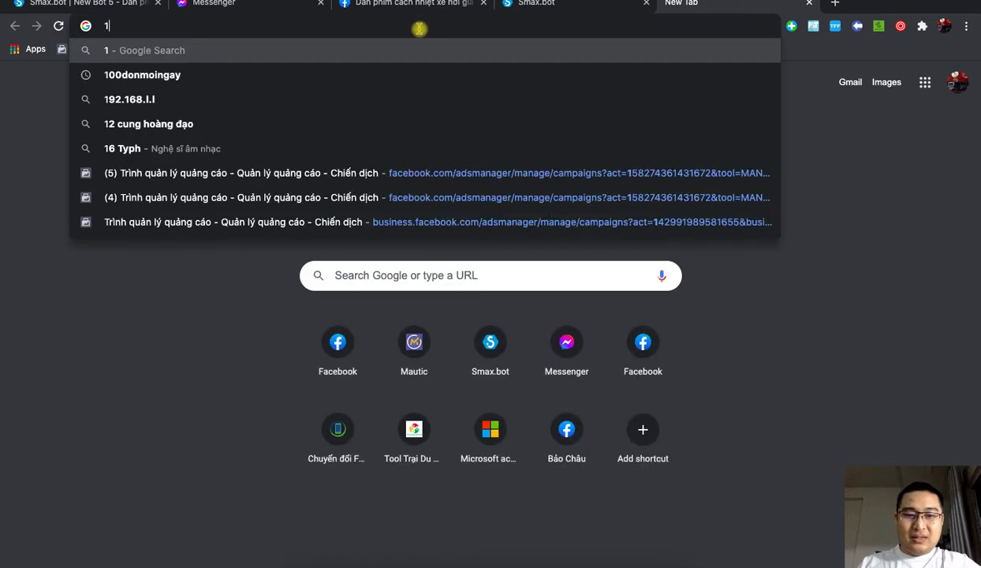
pyautogui.write('23 ')
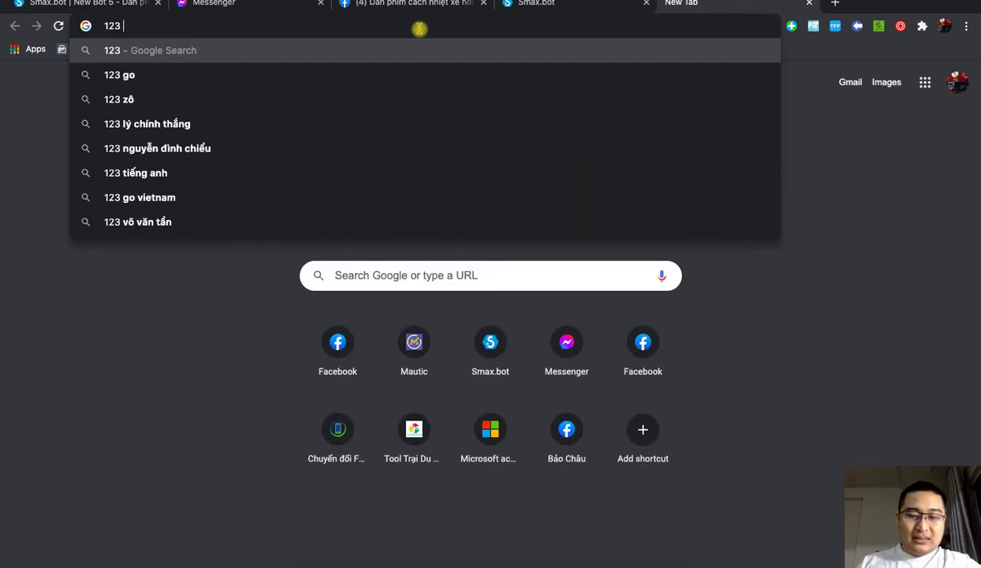
pyautogui.write('670 s8')
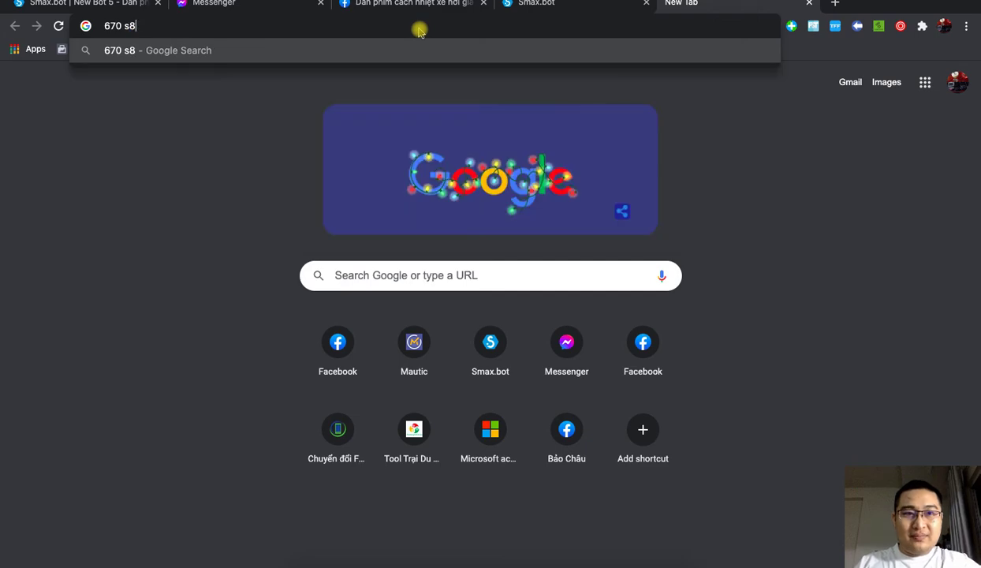
pyautogui.press('BackSpace')
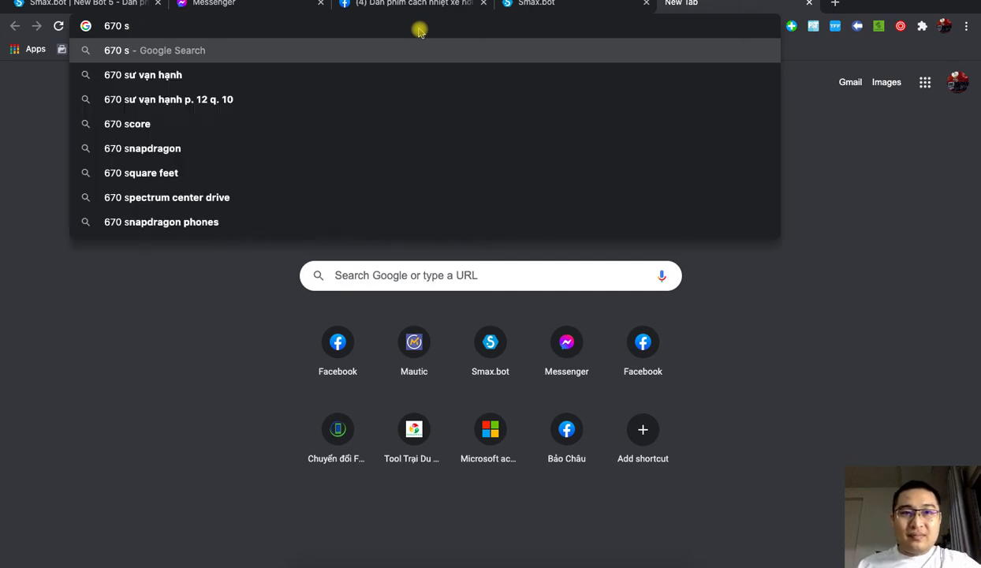
pyautogui.click(318, 98)
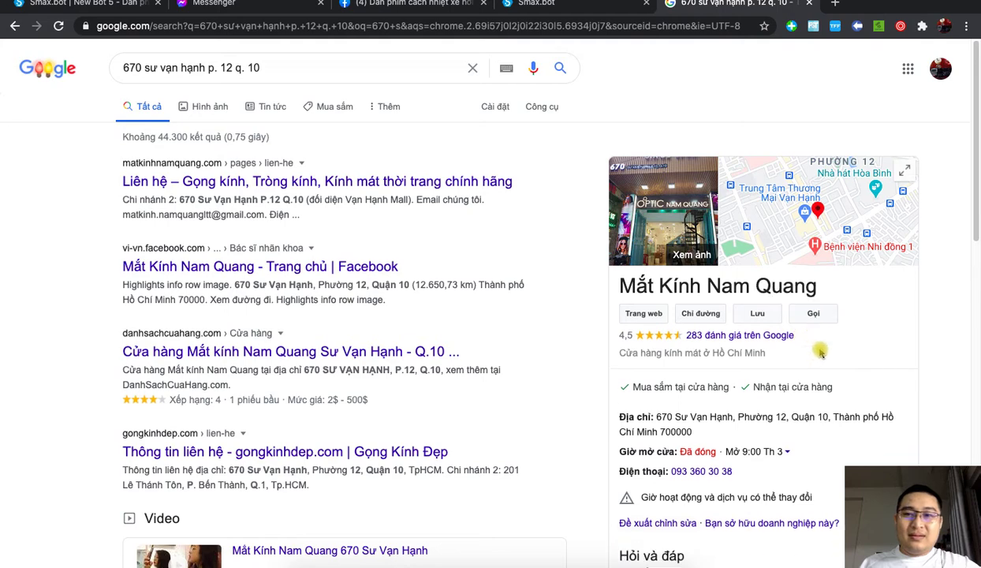
pyautogui.click(818, 213)
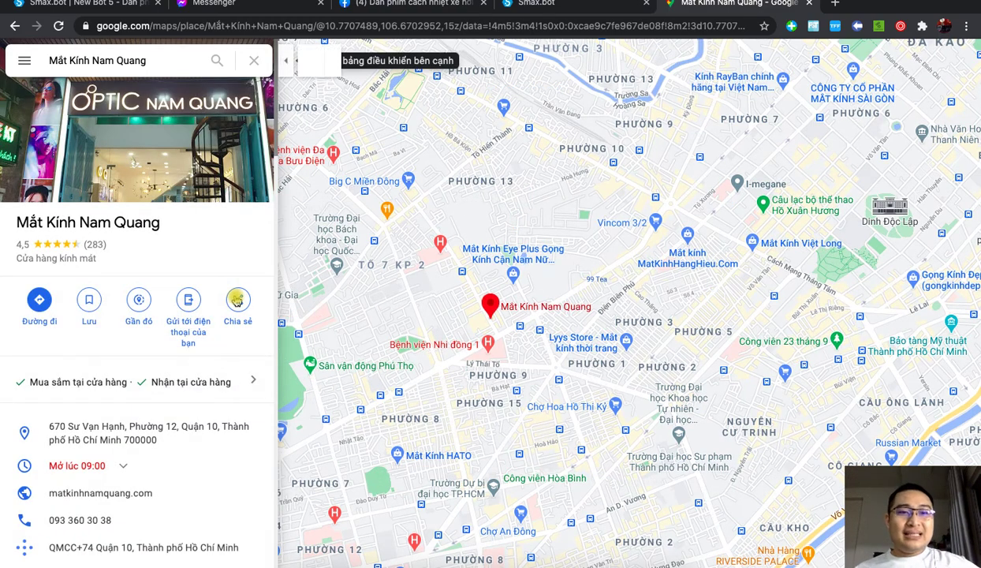
# Step: Copy the Google Maps share link for Mắt Kính Nam Quang
pyautogui.click(237, 300)
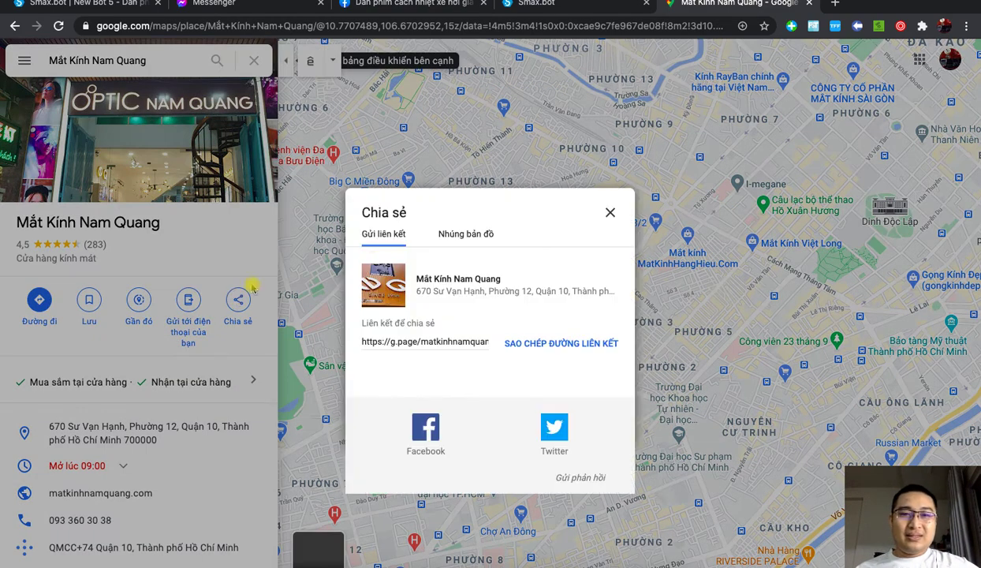
pyautogui.click(569, 342)
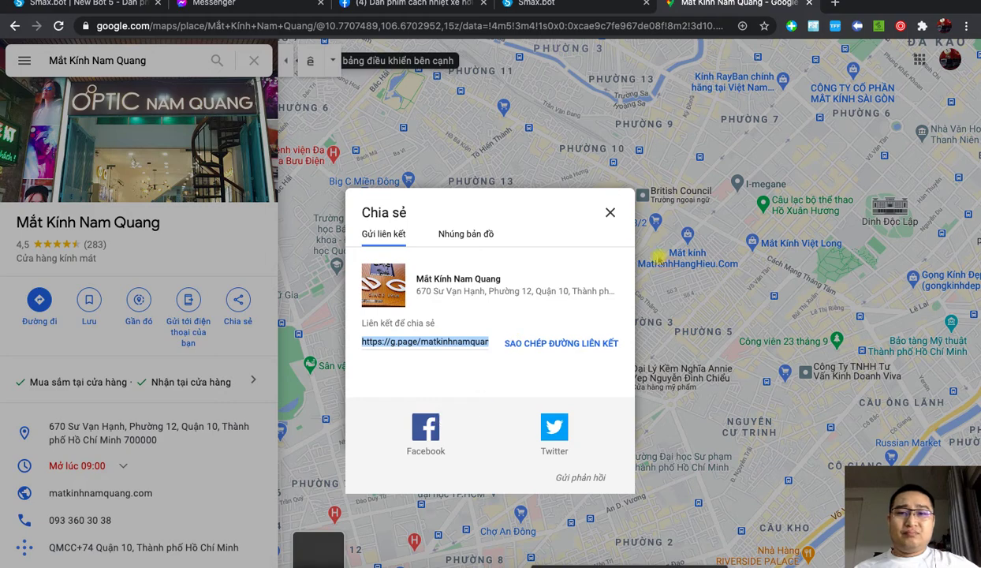
pyautogui.click(611, 214)
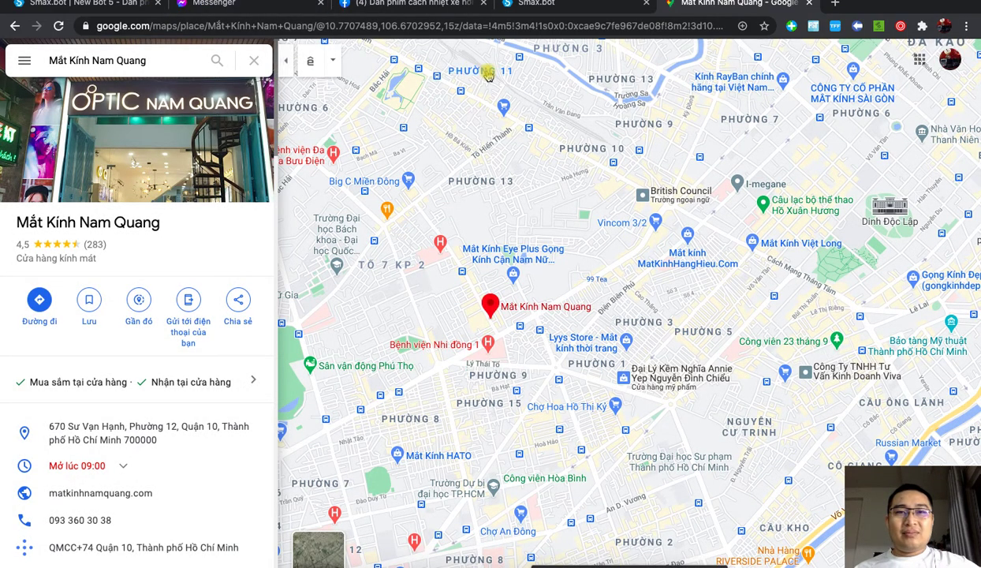
# Step: Switch windows back to the Smax.bot diachishop block editor
pyautogui.hotkey('ctrl', 'Up')
pyautogui.click(489, 30)
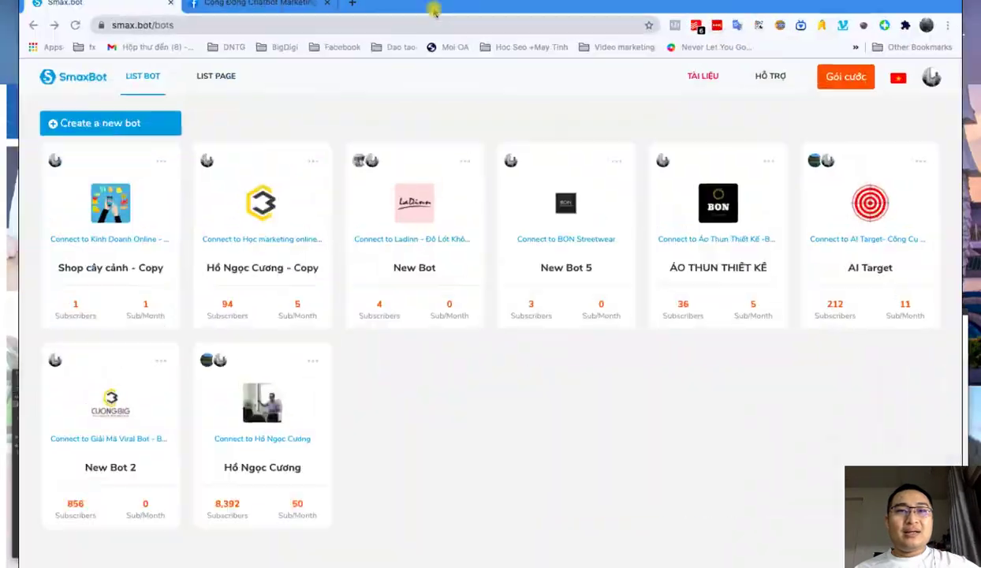
pyautogui.click(258, 6)
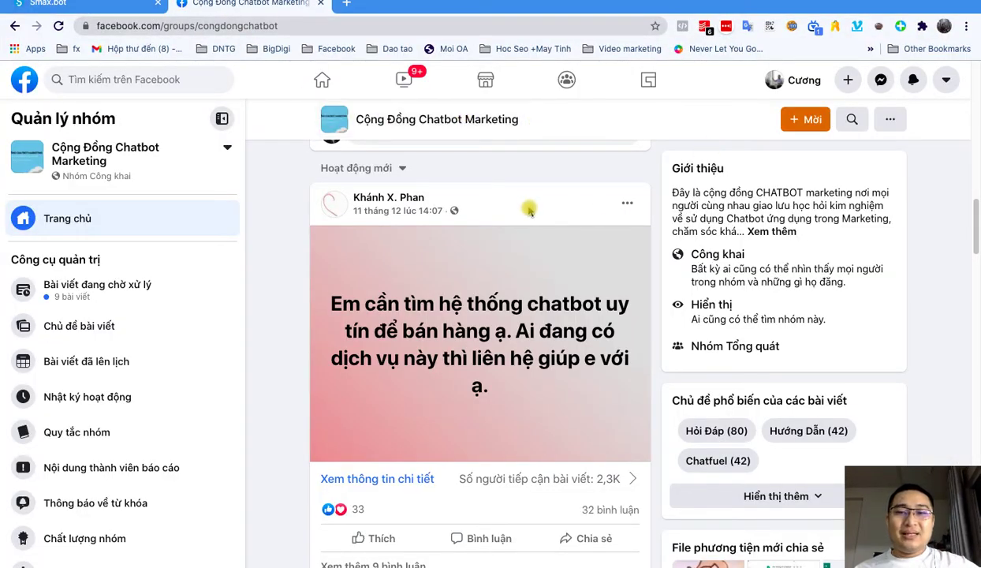
pyautogui.hotkey('ctrl', 'Up')
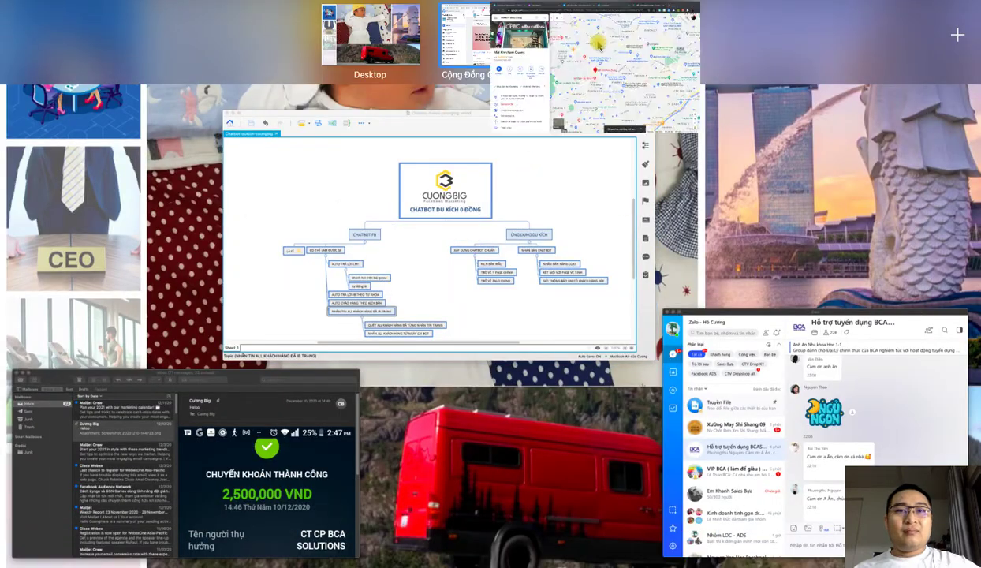
pyautogui.click(588, 43)
pyautogui.click(106, 12)
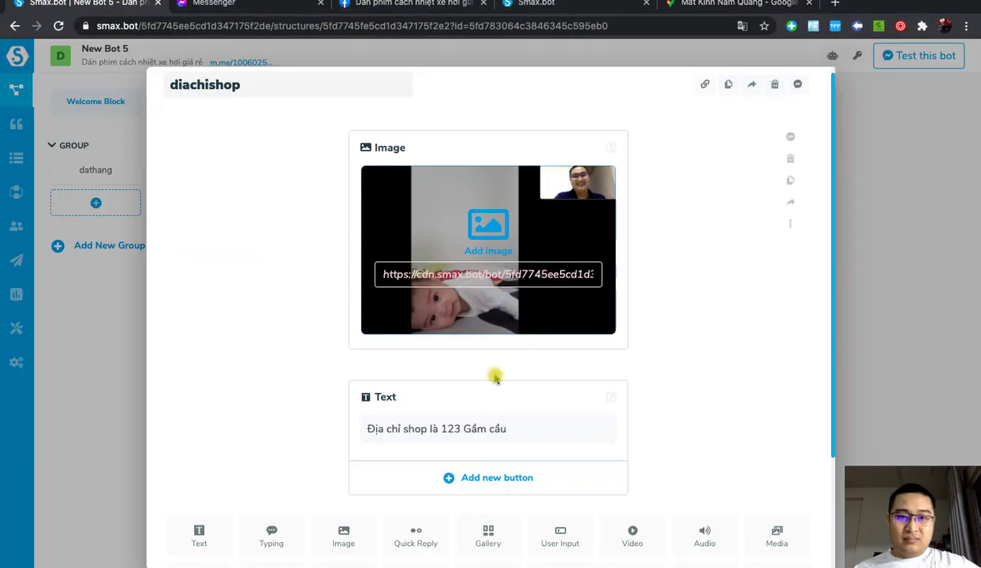
# Step: Add a Chỉ đường URL button that opens the copied Maps link in a new tab
pyautogui.click(495, 473)
pyautogui.click(390, 267)
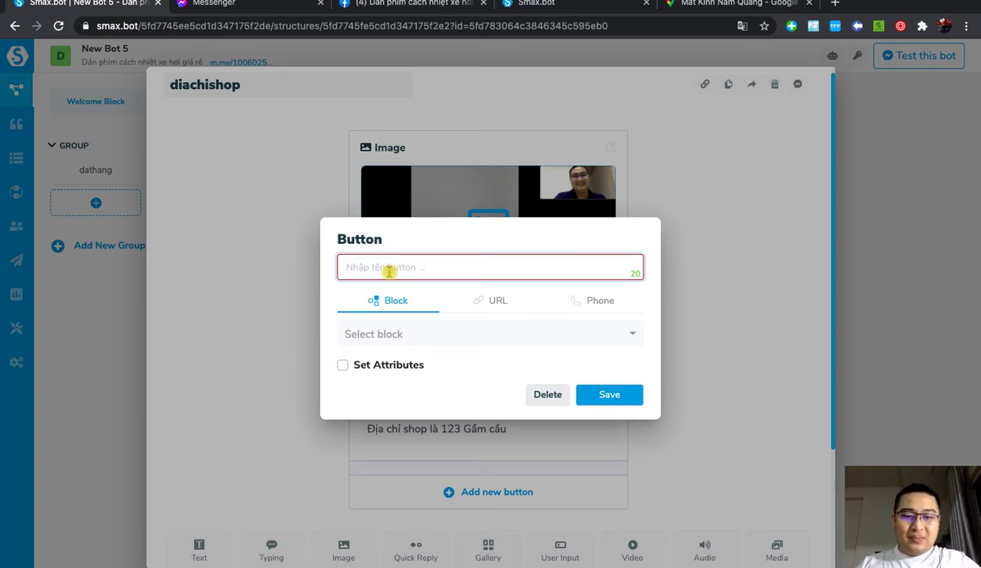
pyautogui.write('G')
pyautogui.press('BackSpace')
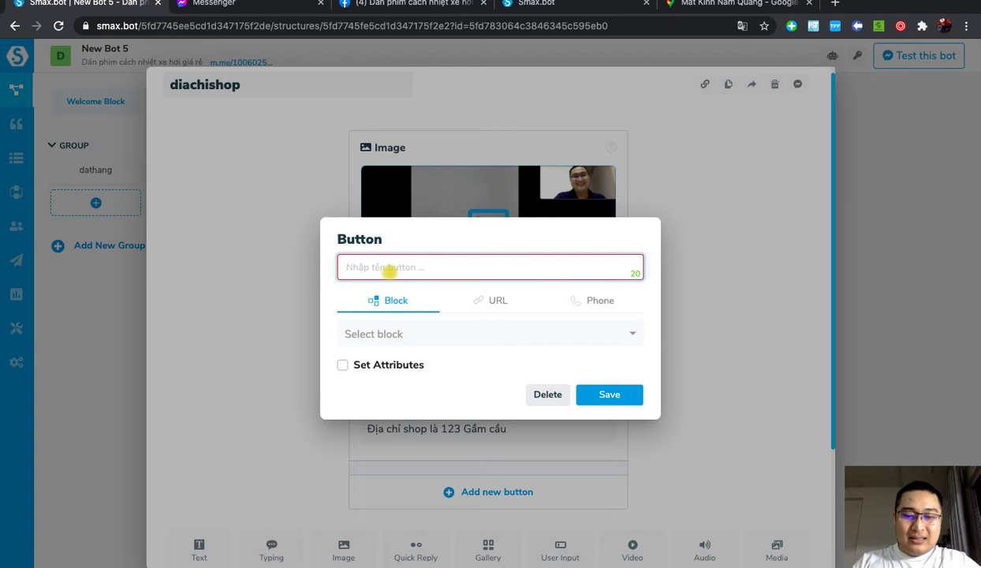
pyautogui.write('Chỉ đường')
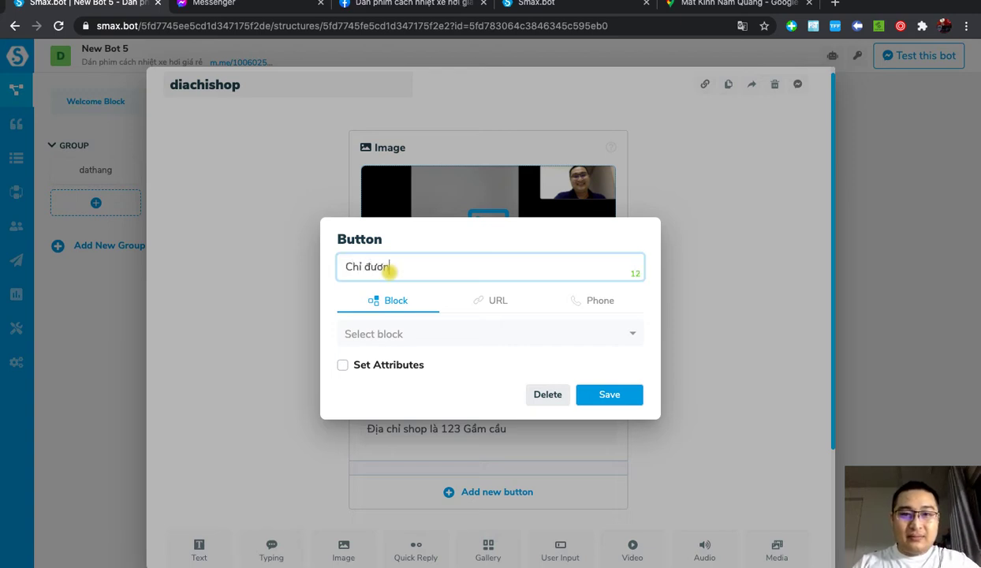
pyautogui.click(512, 302)
pyautogui.click(354, 340)
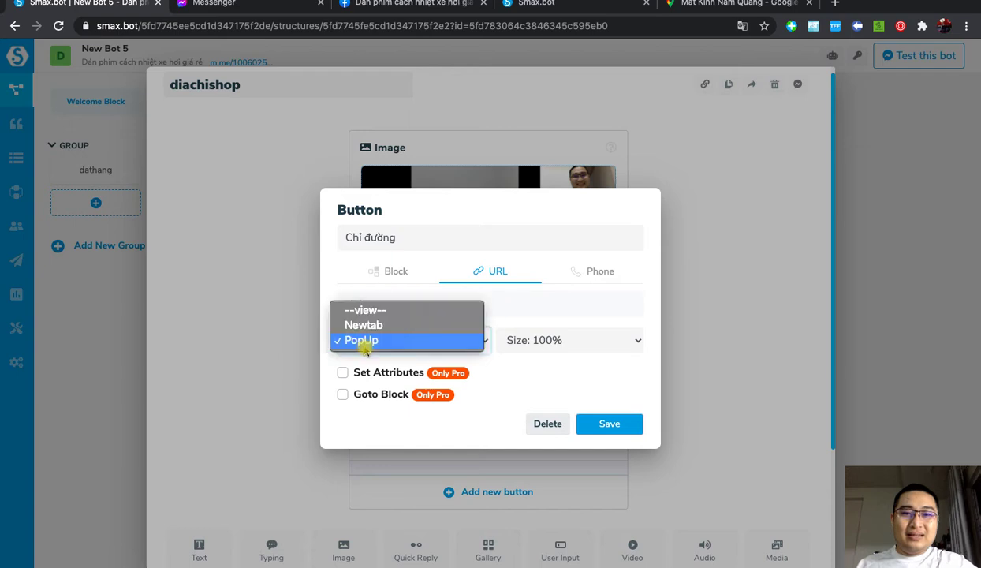
pyautogui.click(374, 325)
pyautogui.click(392, 307)
pyautogui.write('https://g.page/matkinhnamquang?share')
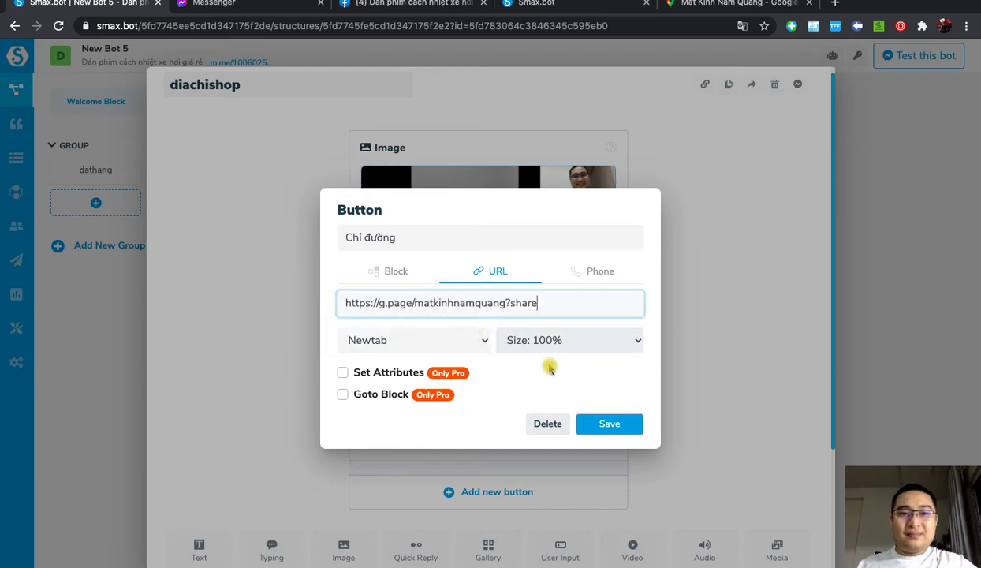
pyautogui.click(613, 425)
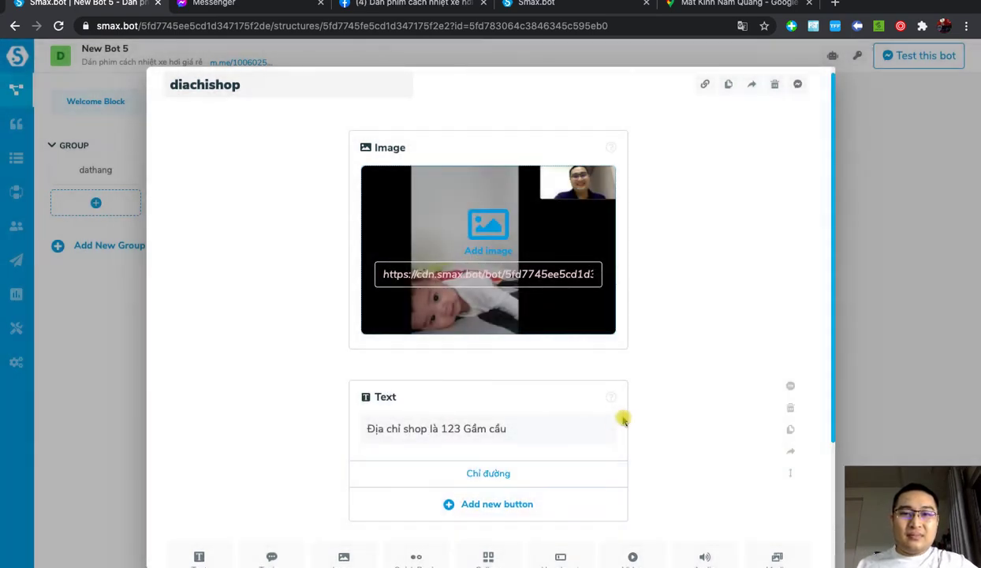
# Step: Rearrange the dathang, diachishop and Welcome Block nodes, then launch the Welcome Block's Messenger test link
pyautogui.click(891, 311)
pyautogui.moveTo(488, 191); pyautogui.dragTo(533, 209)
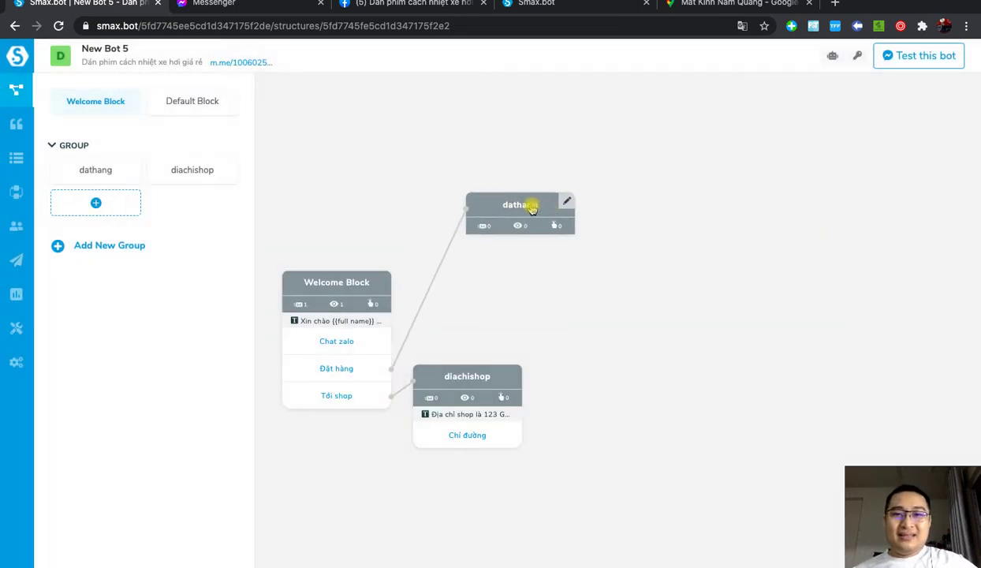
pyautogui.moveTo(460, 377); pyautogui.dragTo(622, 470)
pyautogui.moveTo(343, 289); pyautogui.dragTo(350, 263)
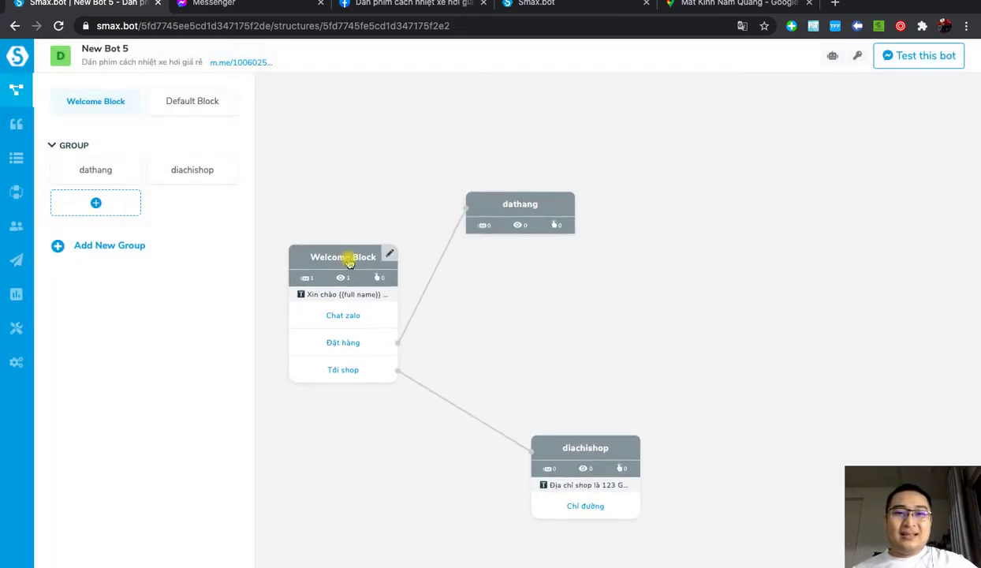
pyautogui.click(389, 254)
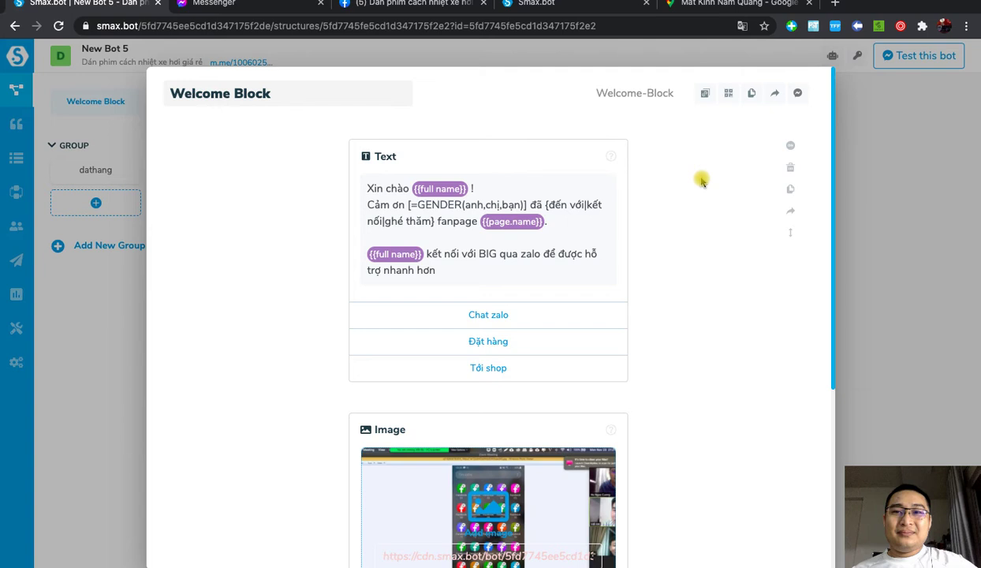
pyautogui.click(651, 101)
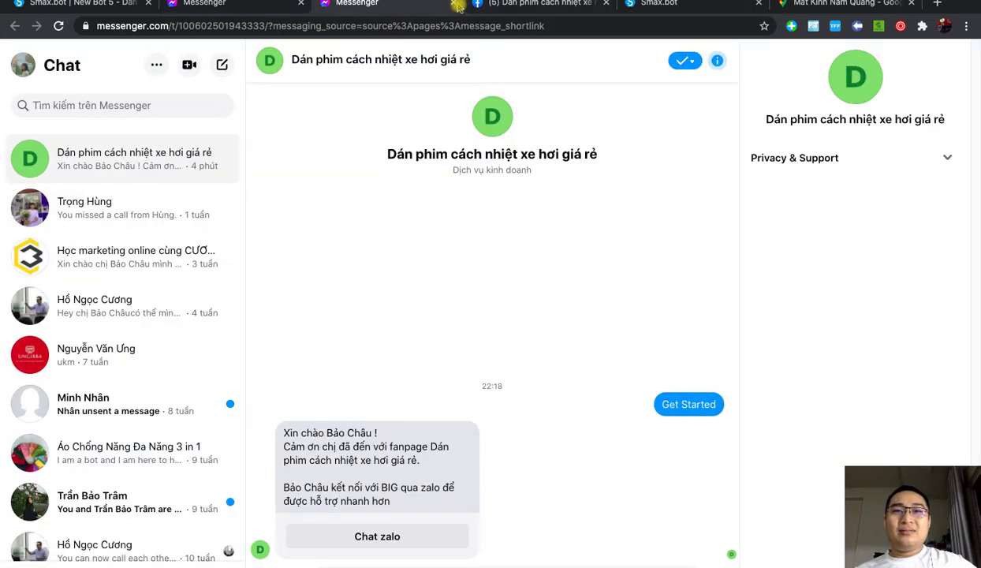
# Step: Delete the old Messenger conversation with the Dán phim cách nhiệt xe hơi giá rẻ page
pyautogui.click(452, 3)
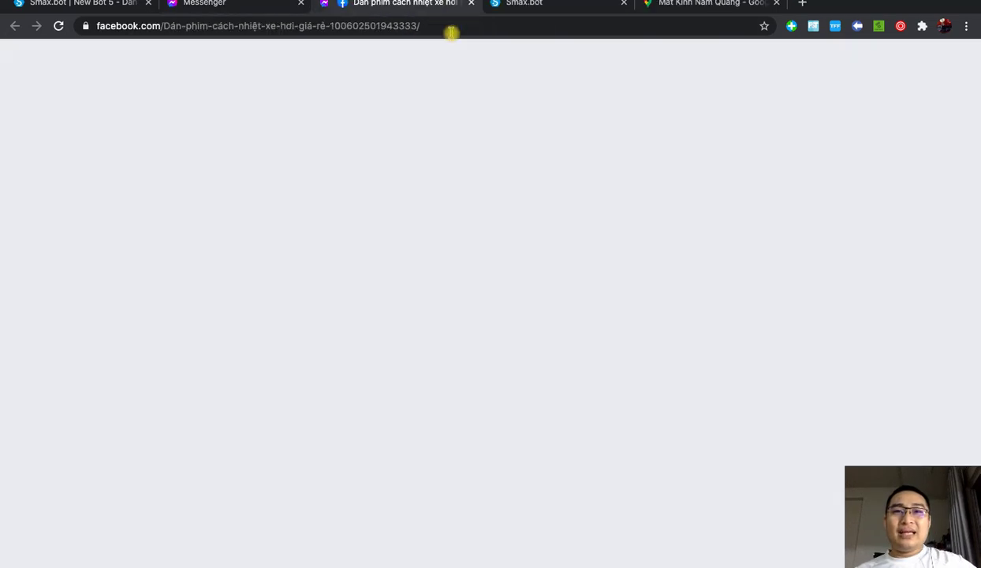
pyautogui.click(215, 14)
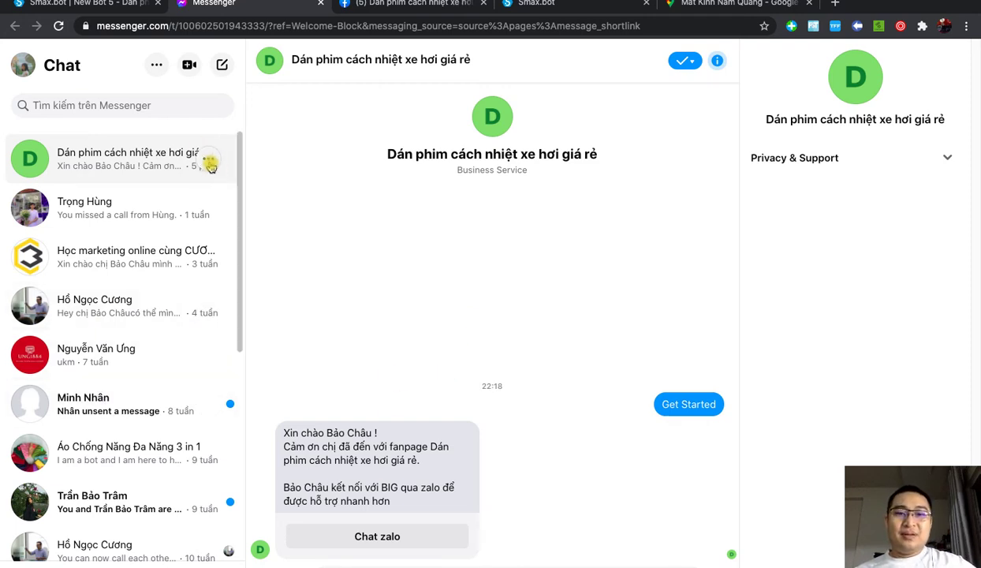
pyautogui.click(210, 164)
pyautogui.click(192, 319)
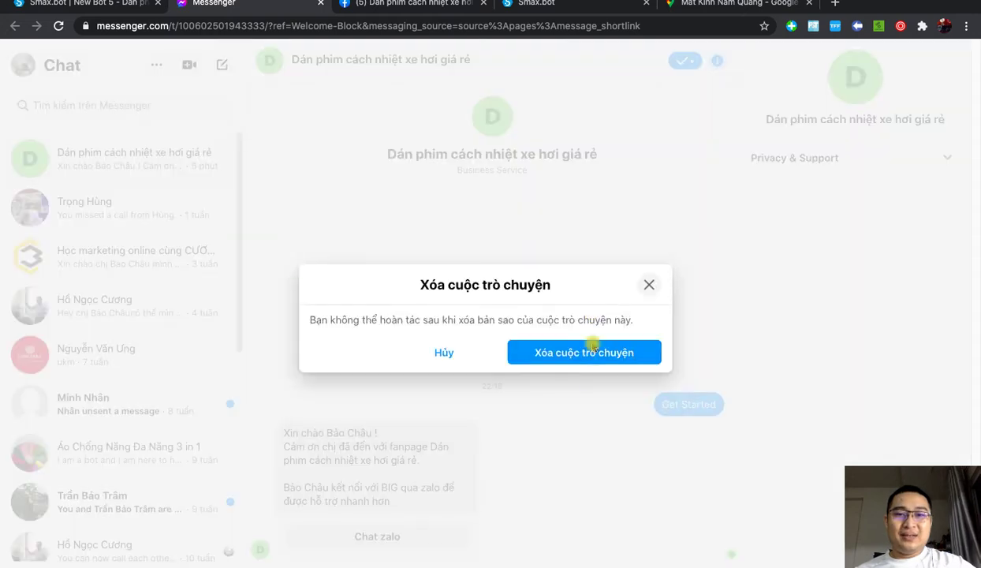
pyautogui.click(602, 351)
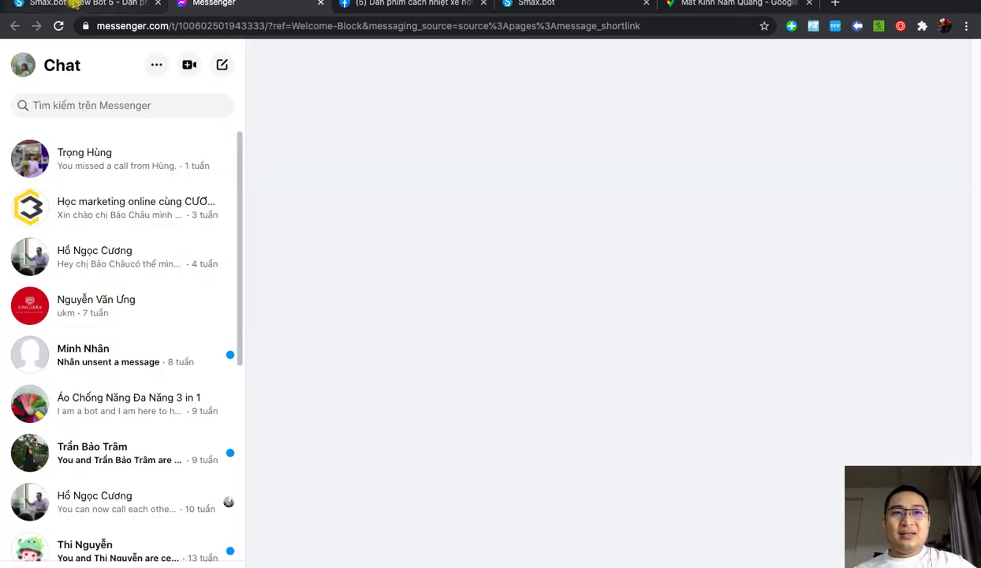
# Step: Restart the chat through the bot's m.me link in a fresh Messenger tab
pyautogui.click(73, 3)
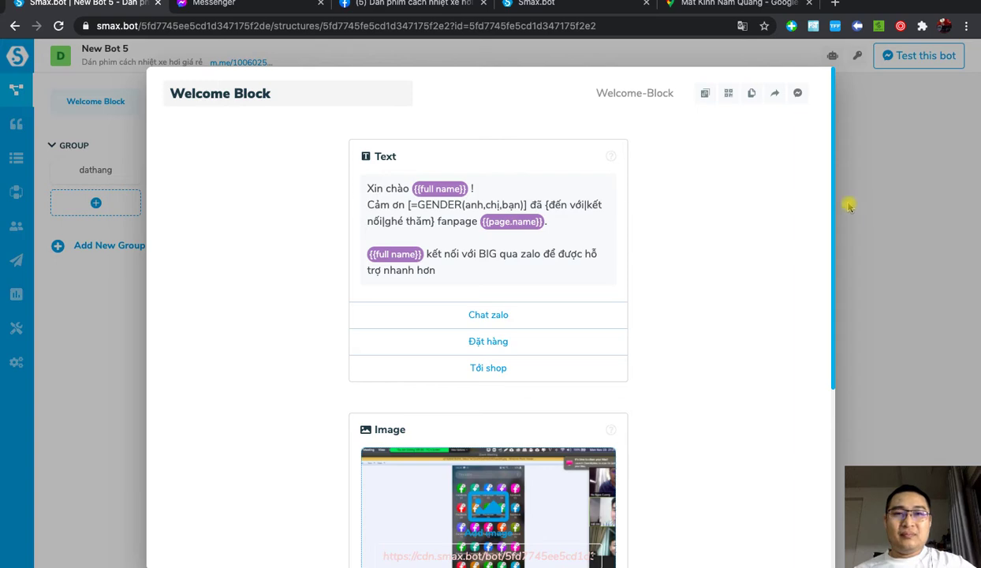
pyautogui.click(848, 205)
pyautogui.click(235, 63)
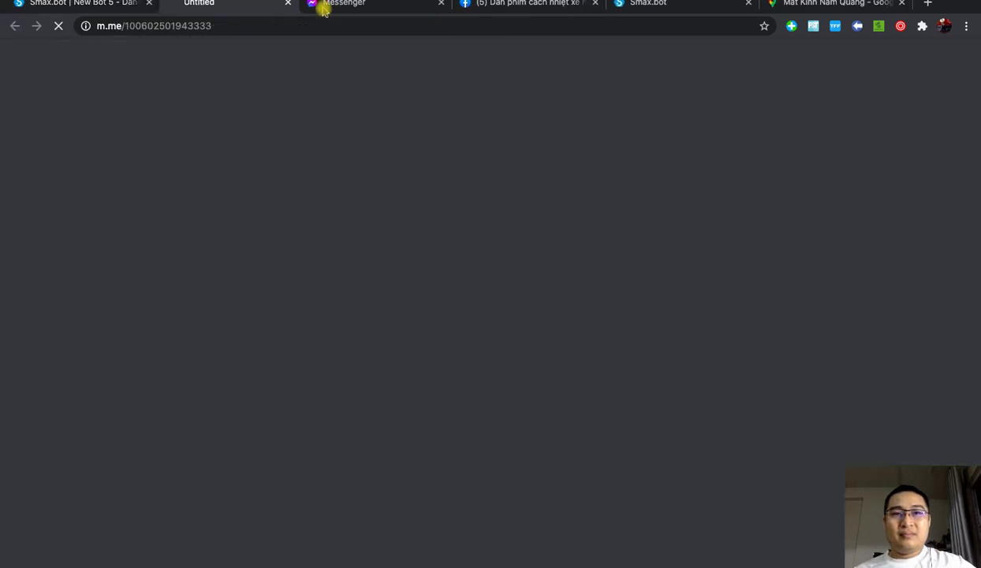
pyautogui.click(377, 4)
pyautogui.click(455, 4)
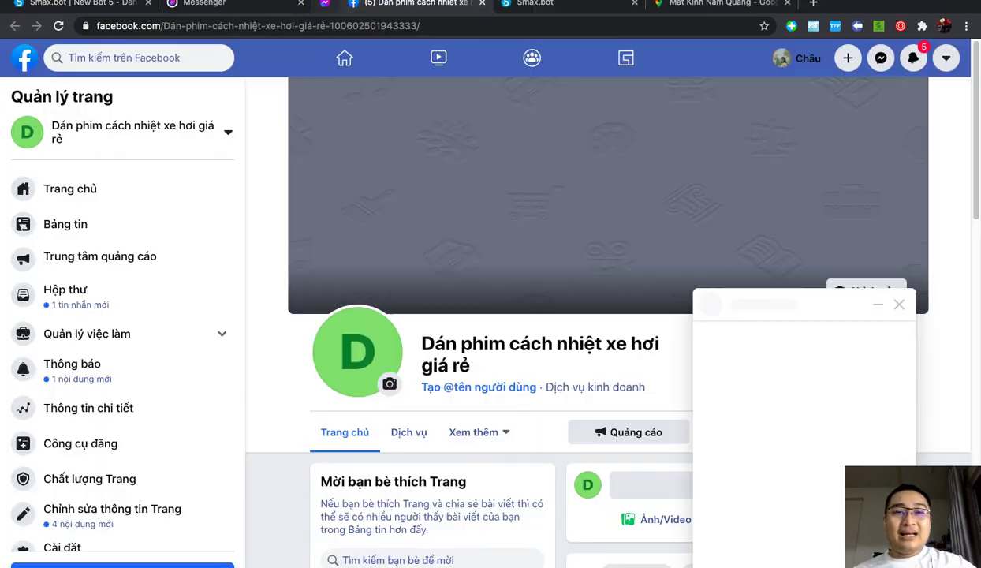
pyautogui.click(230, 3)
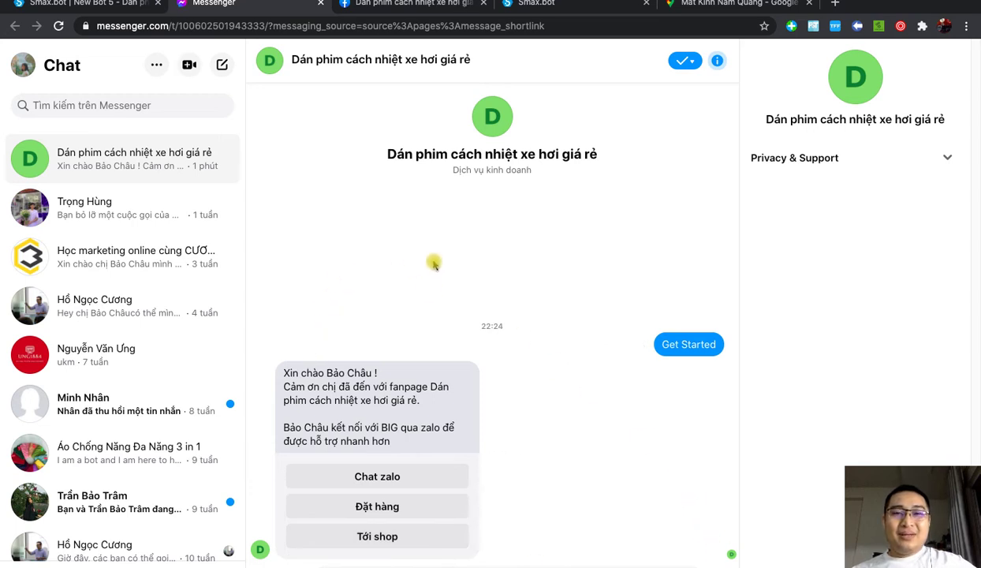
# Step: Test the Đặt hàng and Tới shop replies, check diachishop, and follow Chỉ đường to Google Maps
pyautogui.click(419, 508)
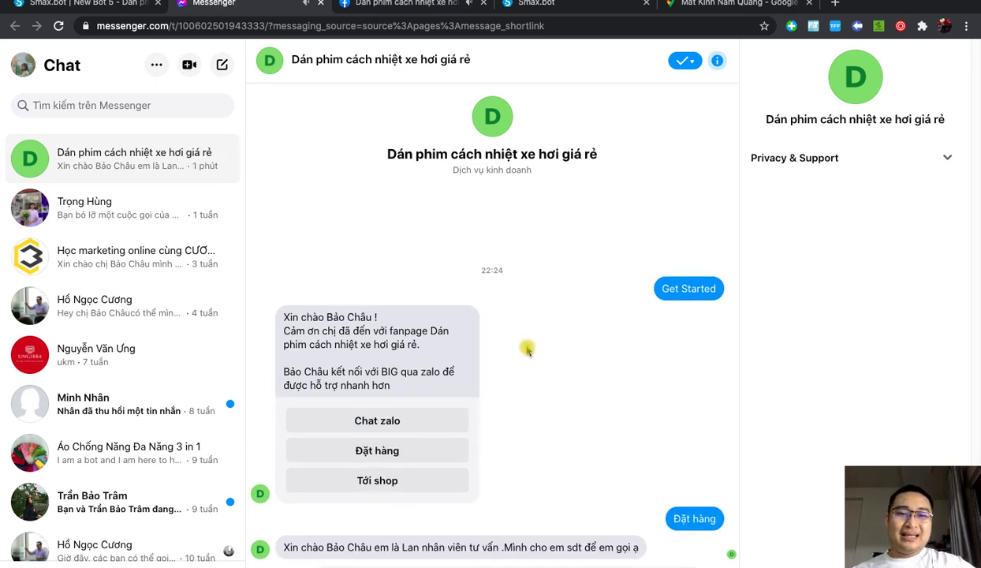
pyautogui.click(407, 483)
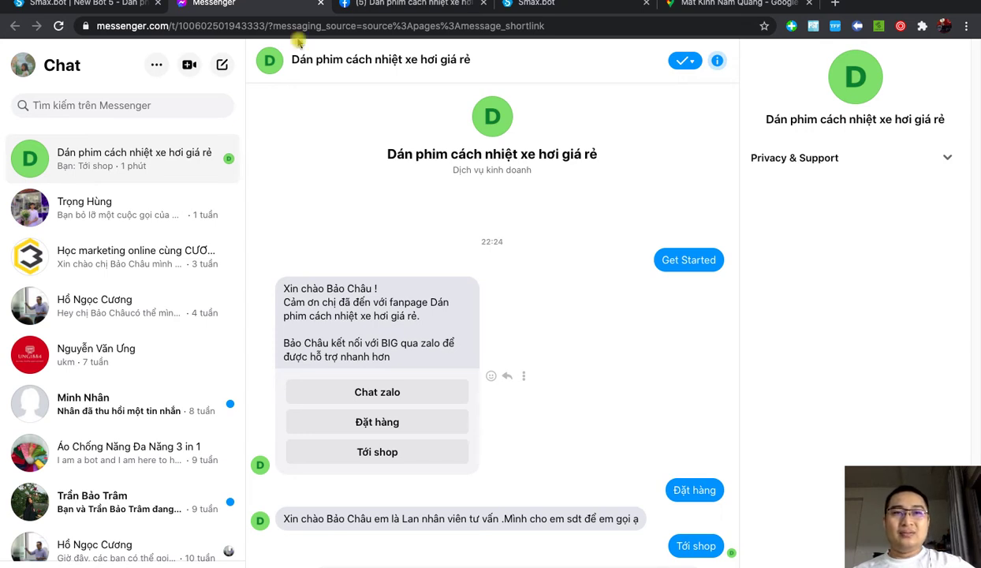
pyautogui.click(99, 6)
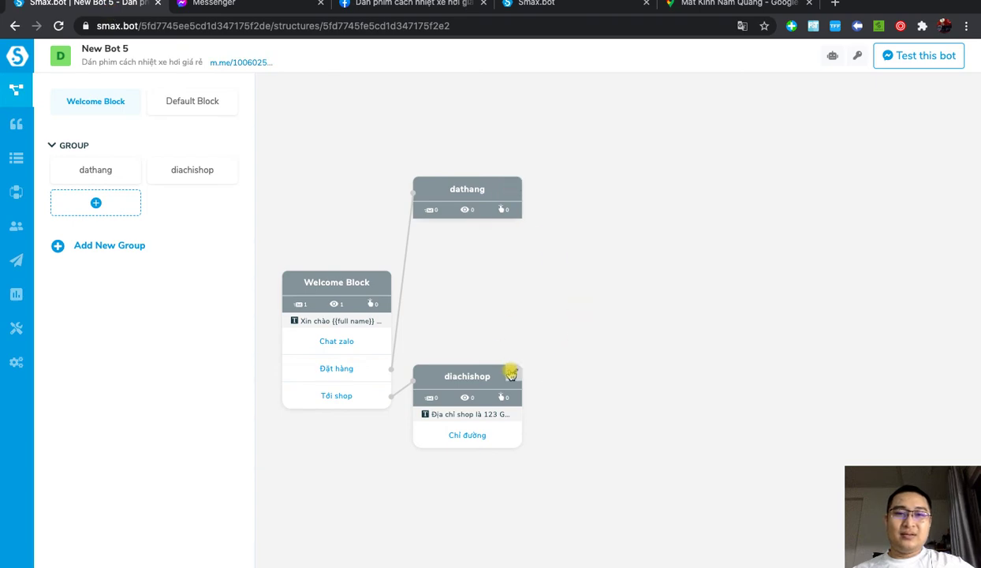
pyautogui.click(512, 373)
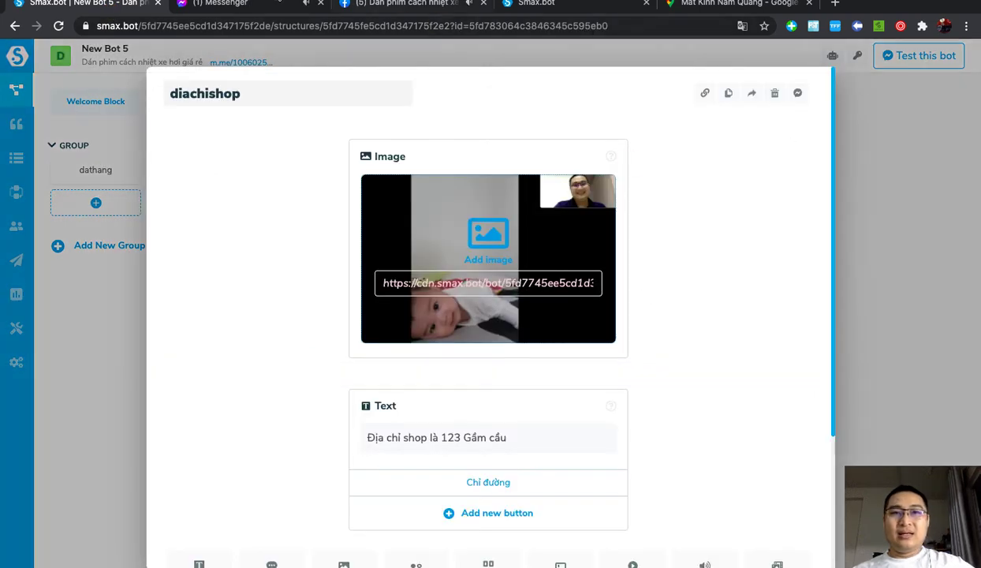
pyautogui.click(246, 6)
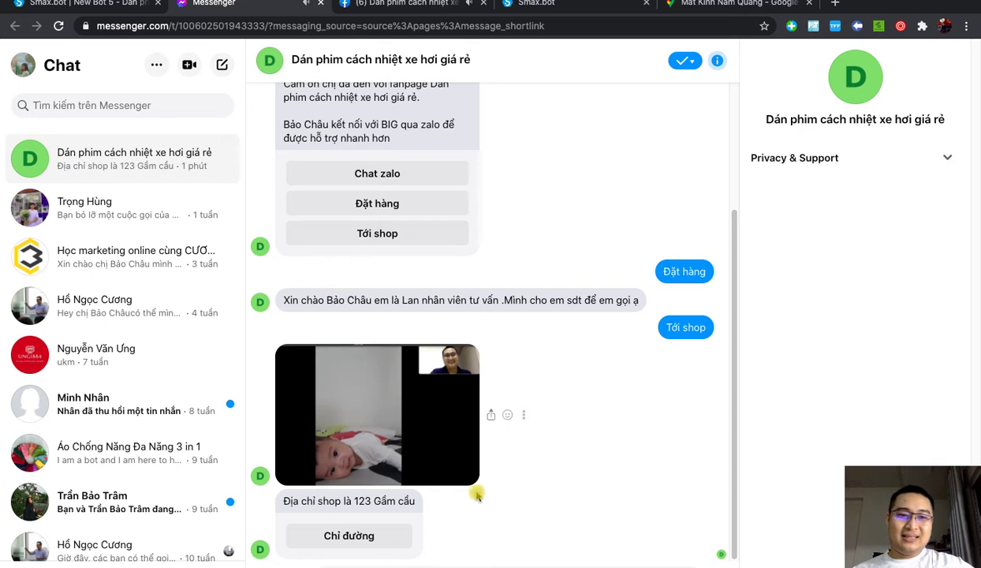
pyautogui.click(364, 533)
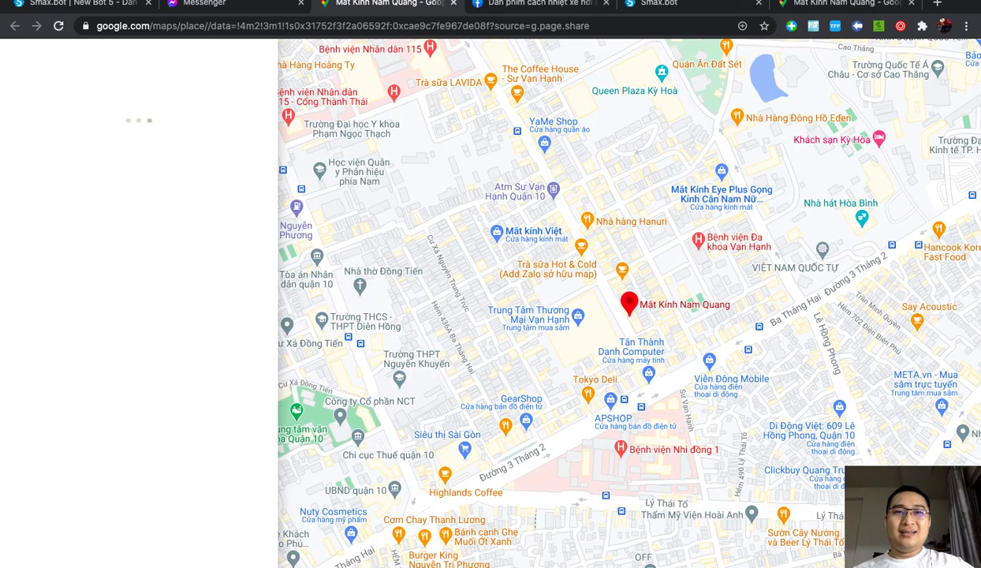
# Step: Close the Mắt Kính Nam Quang Maps tab and bring the Chatbot-dukich-cuongbig XMind map forward
pyautogui.click(456, 7)
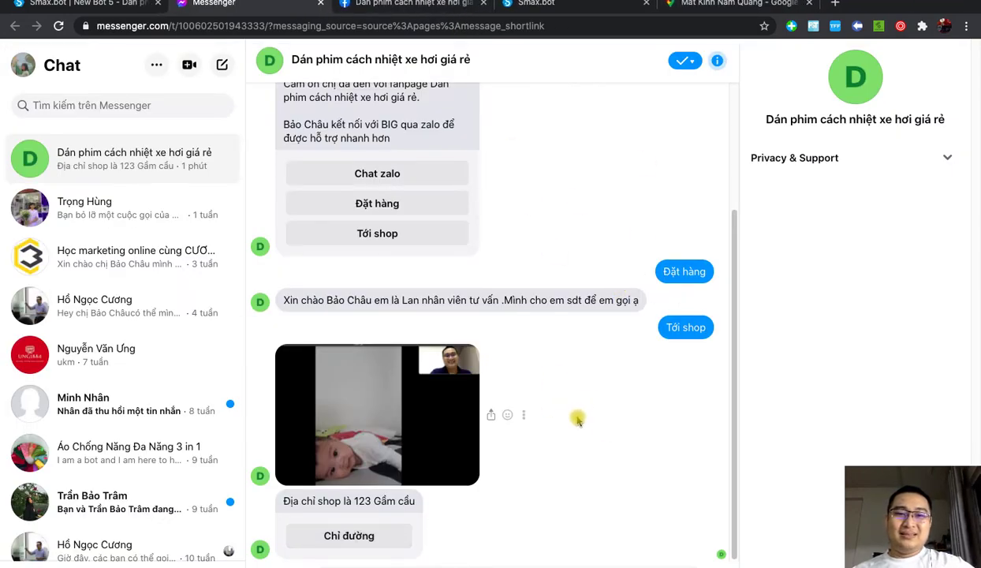
pyautogui.hotkey('ctrl', 'Up')
pyautogui.click(646, 276)
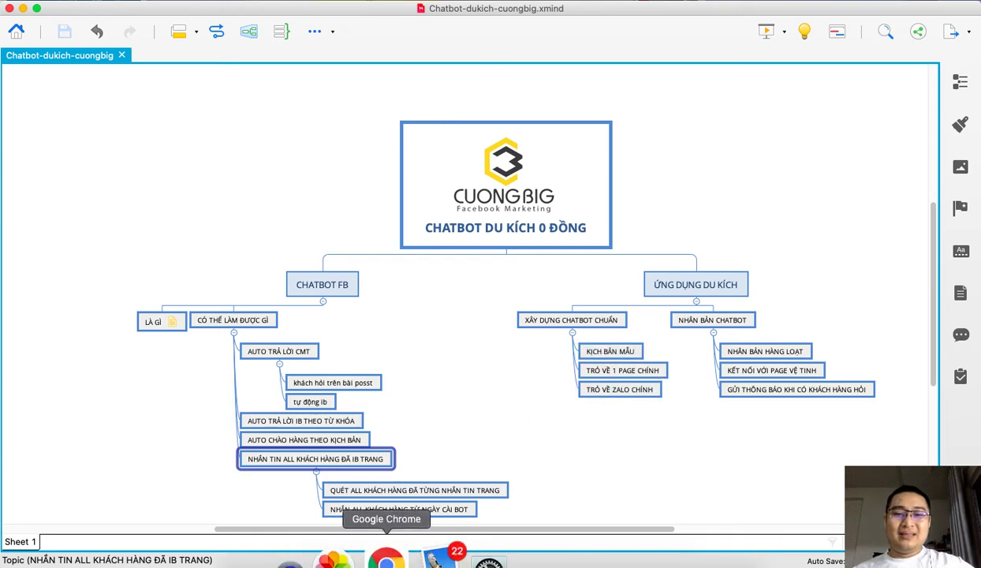
# Step: Return to the Smax.bot New Bot 5 tab and close the diachishop block editor
pyautogui.click(386, 554)
pyautogui.scroll(3, 466, 328)
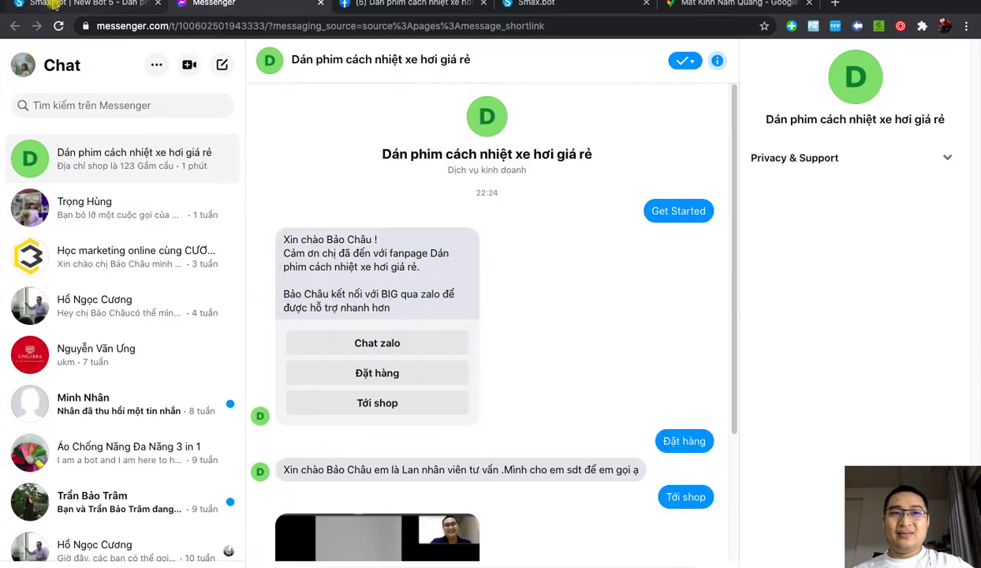
pyautogui.hotkey('ctrl', 'shift', 'Tab')
pyautogui.click(943, 202)
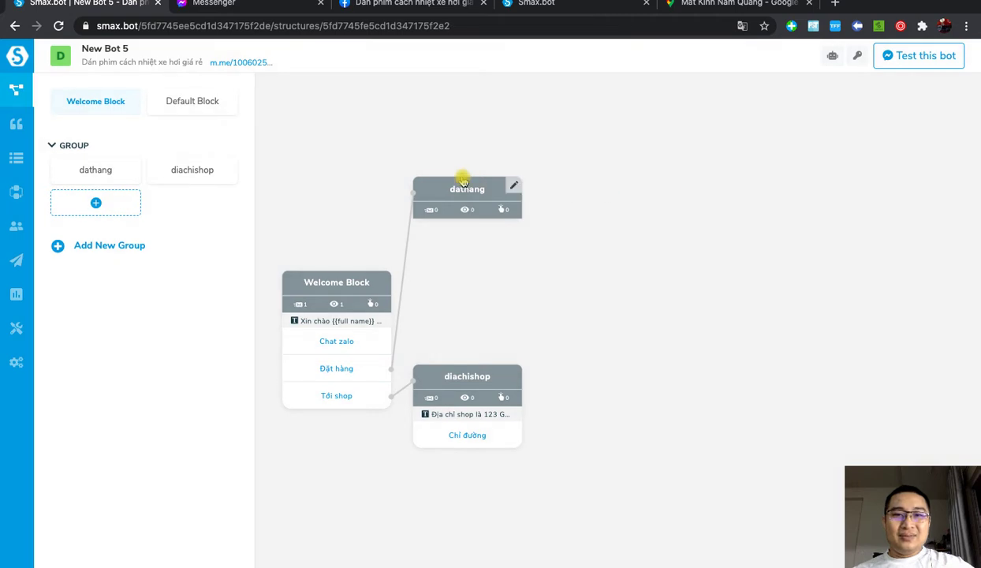
# Step: Rearrange the flow so dathang sits beside the Welcome Block and diachishop below
pyautogui.moveTo(462, 177); pyautogui.dragTo(530, 190)
pyautogui.moveTo(485, 390); pyautogui.dragTo(573, 489)
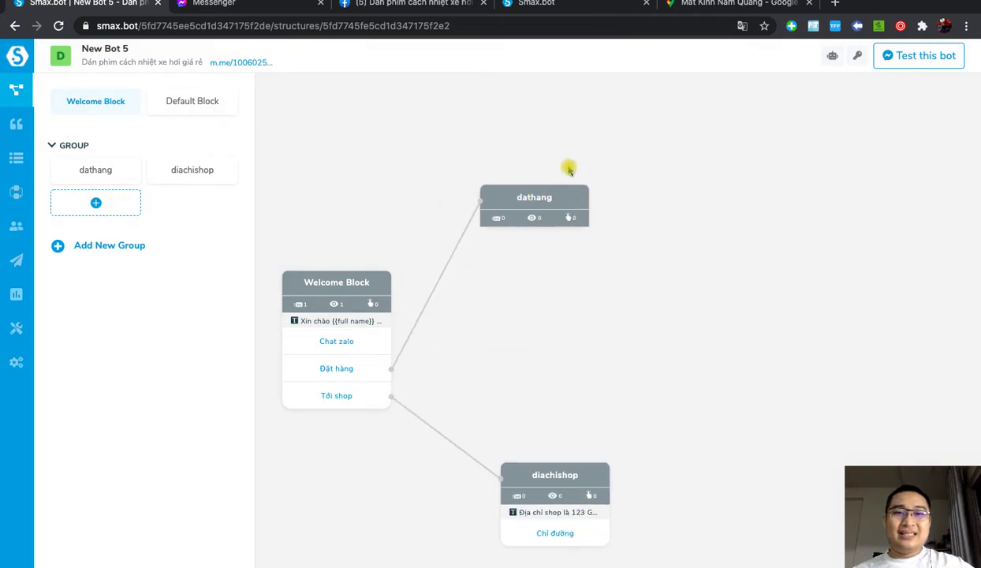
pyautogui.moveTo(531, 228); pyautogui.dragTo(567, 290)
pyautogui.moveTo(381, 278); pyautogui.dragTo(371, 232)
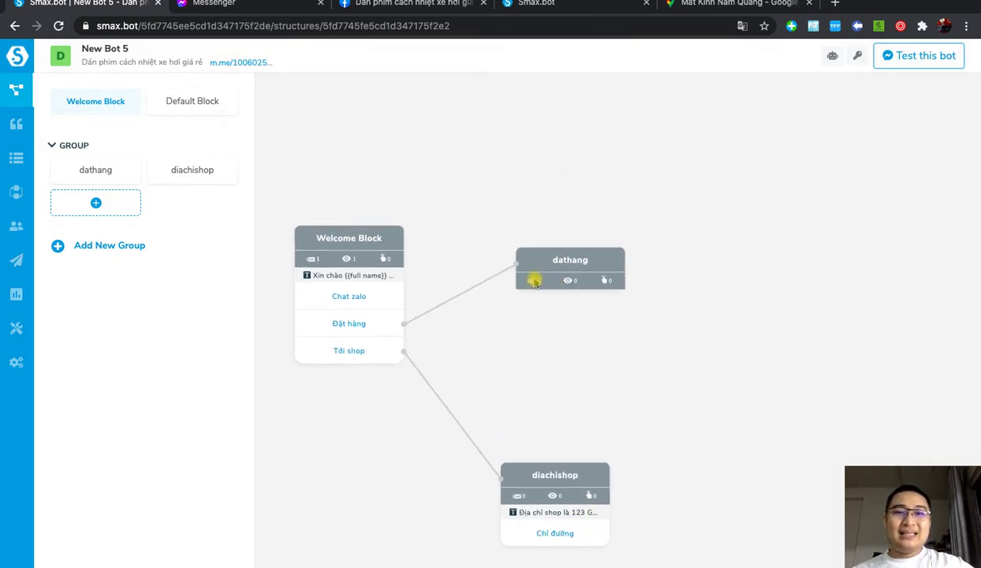
pyautogui.moveTo(558, 271)
pyautogui.mouseDown()
pyautogui.moveTo(525, 251)
pyautogui.moveTo(535, 251)
pyautogui.mouseUp()
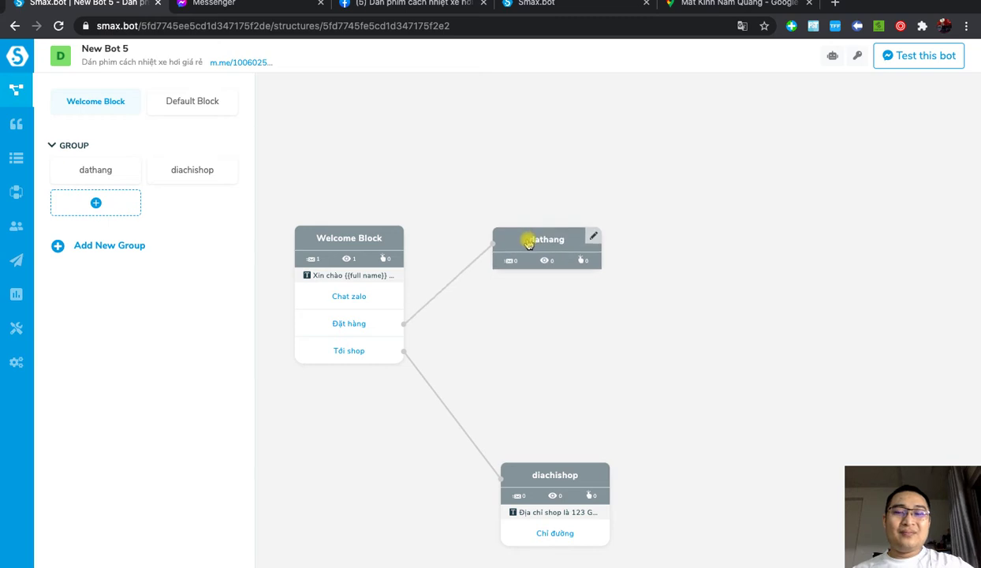
pyautogui.click(589, 241)
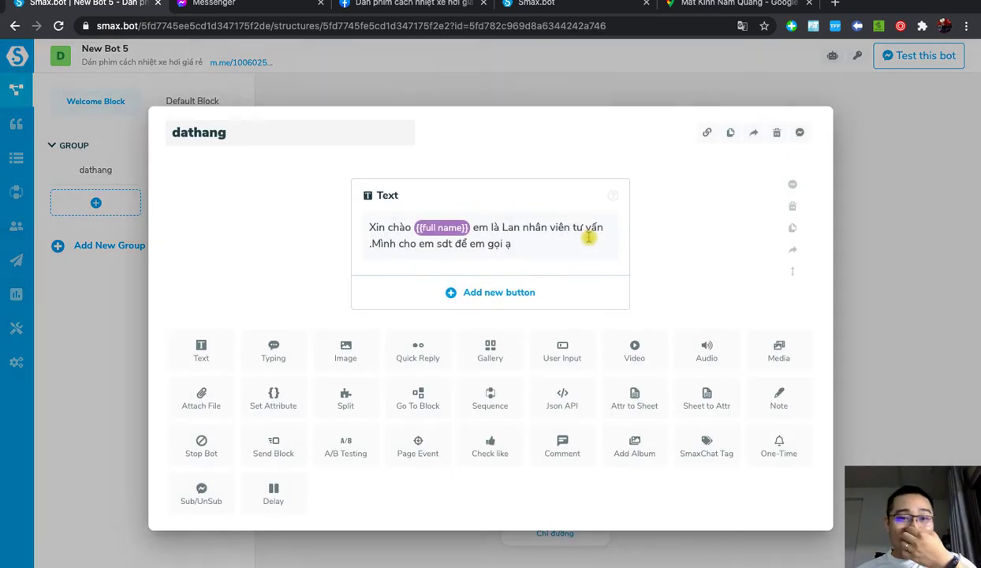
pyautogui.click(497, 294)
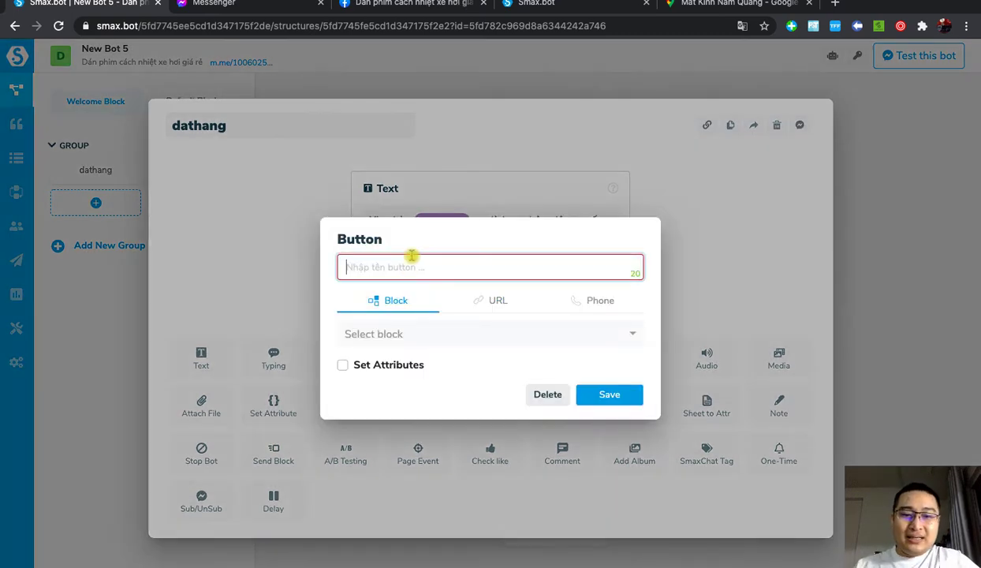
pyautogui.write('U')
pyautogui.write('eb')
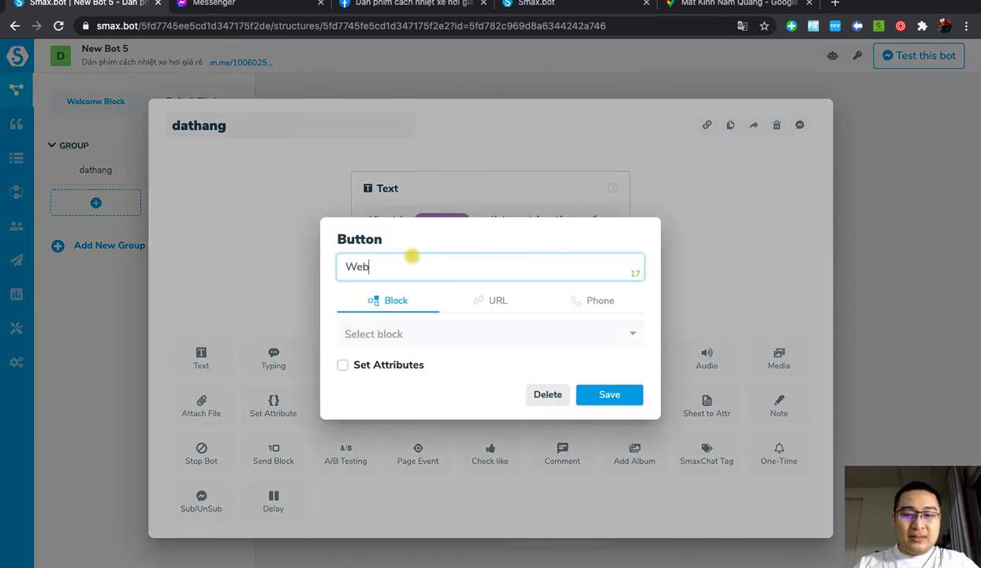
pyautogui.write('site')
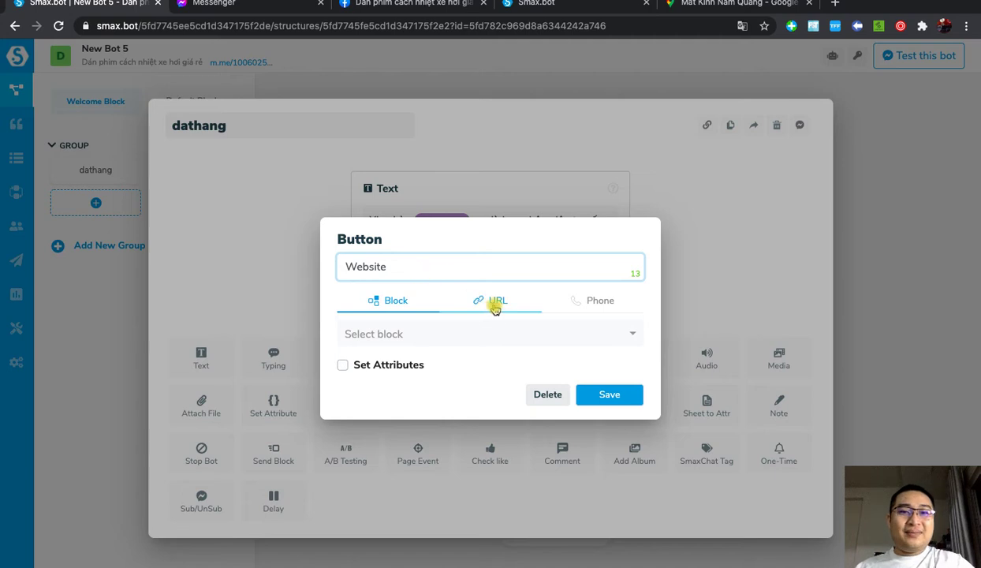
pyautogui.click(492, 300)
pyautogui.click(387, 303)
pyautogui.write('htt')
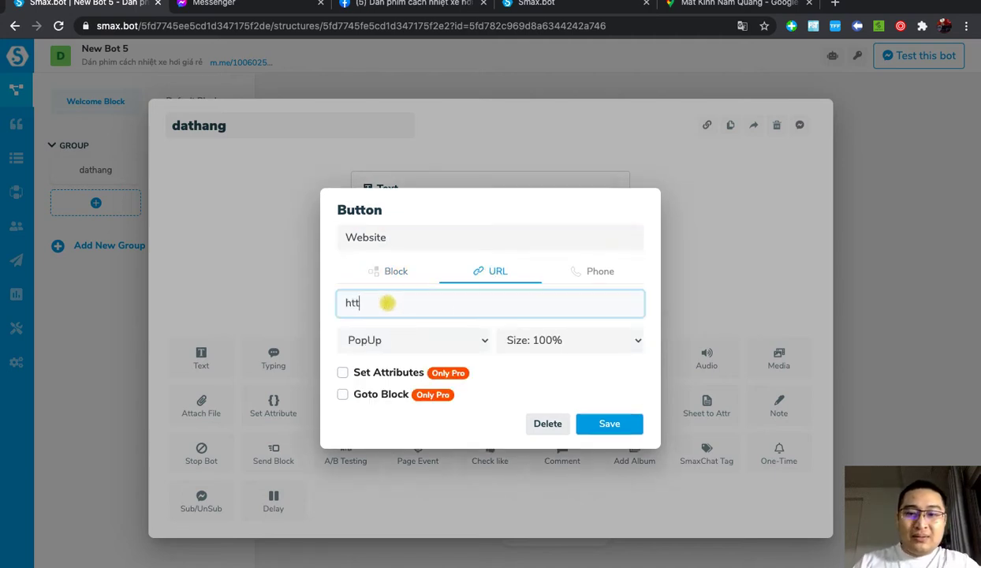
pyautogui.write('ps:')
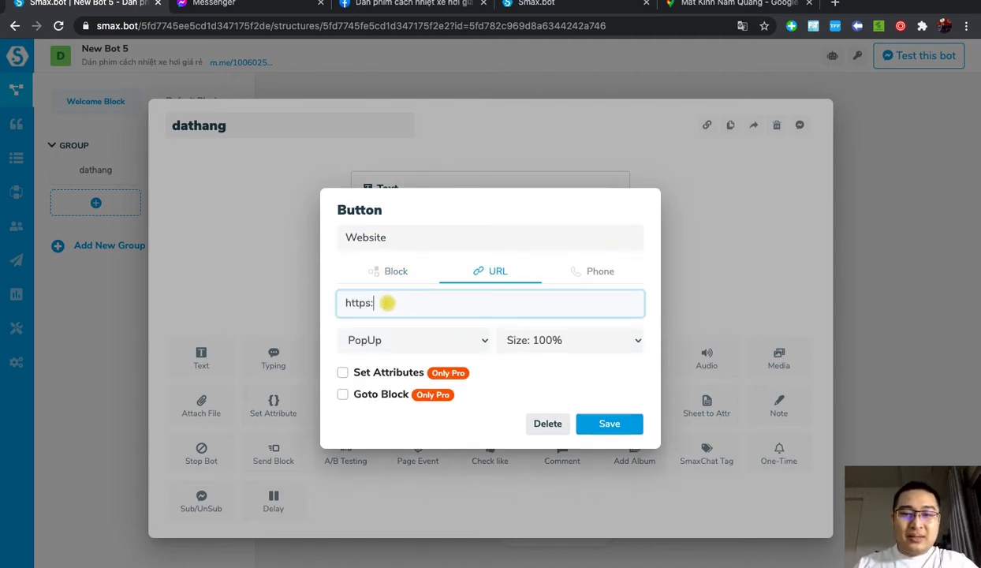
pyautogui.write('//cuongbig.com')
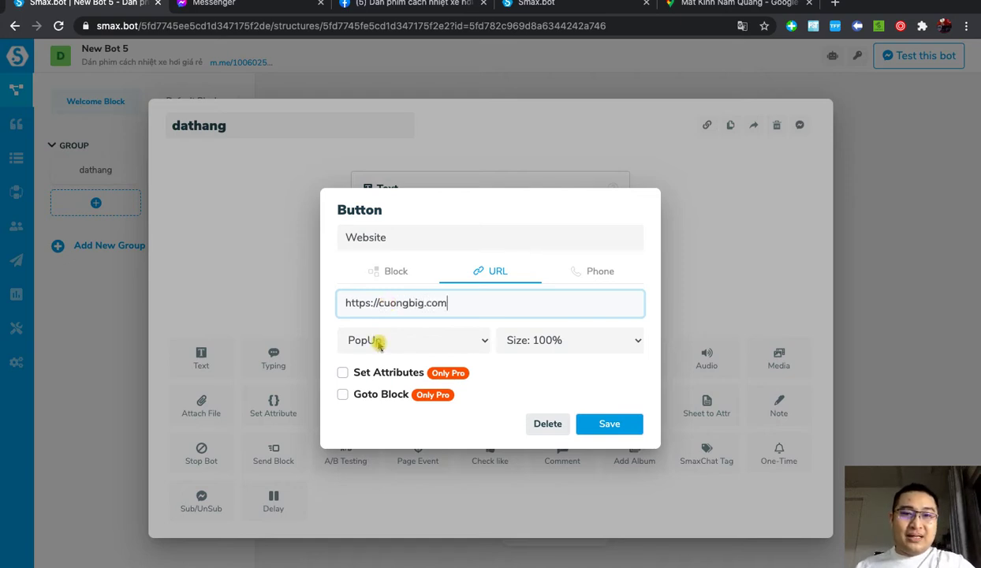
pyautogui.click(379, 342)
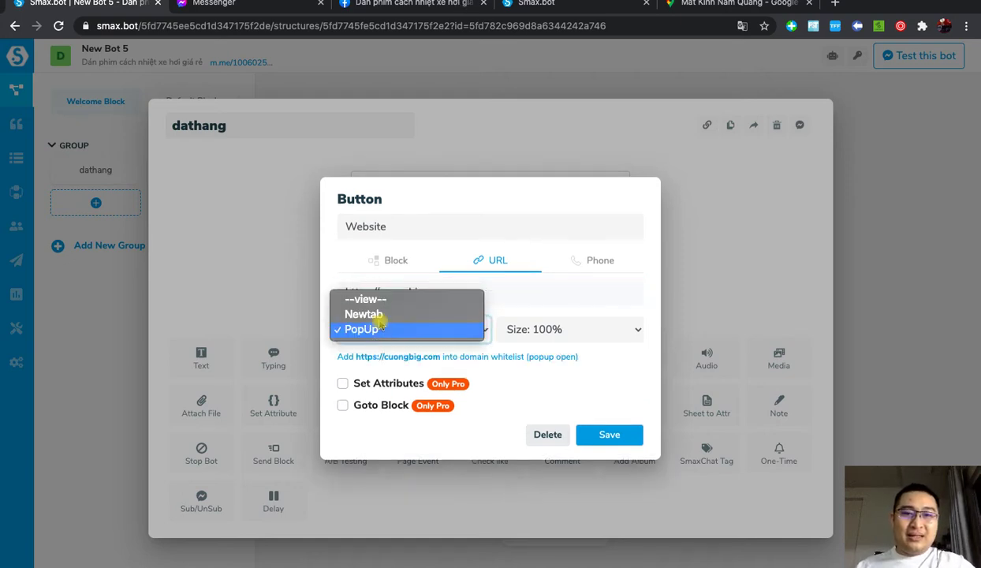
pyautogui.click(364, 314)
pyautogui.click(607, 426)
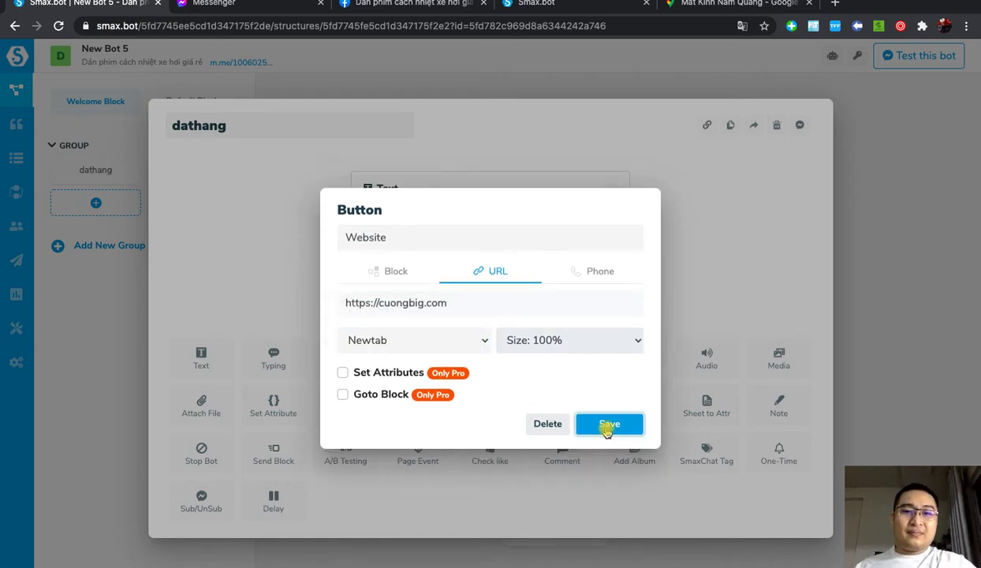
pyautogui.click(891, 260)
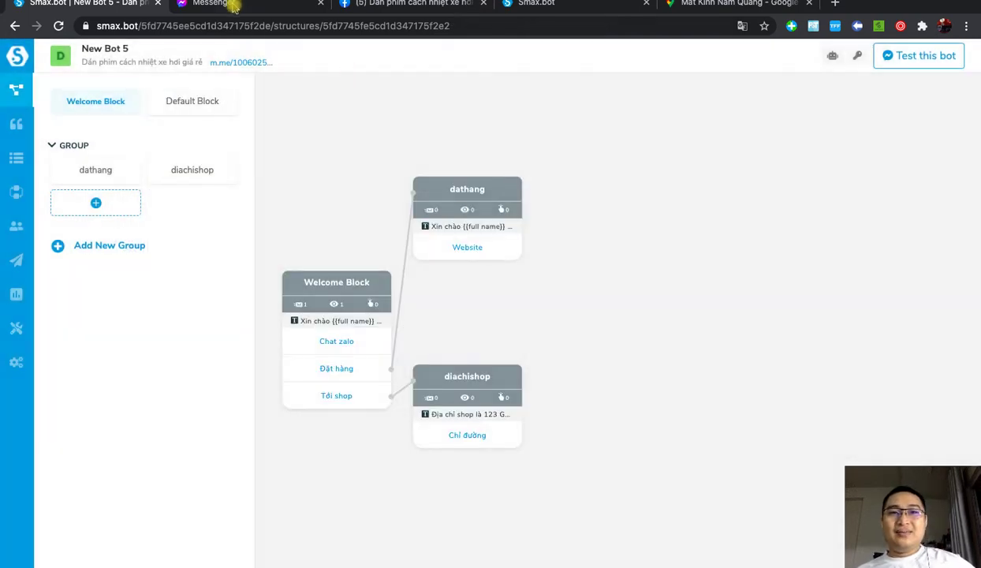
pyautogui.click(229, 5)
# Step: Test the Đặt hàng reply in Messenger via its Website button, then close the CuongBig page
pyautogui.click(403, 224)
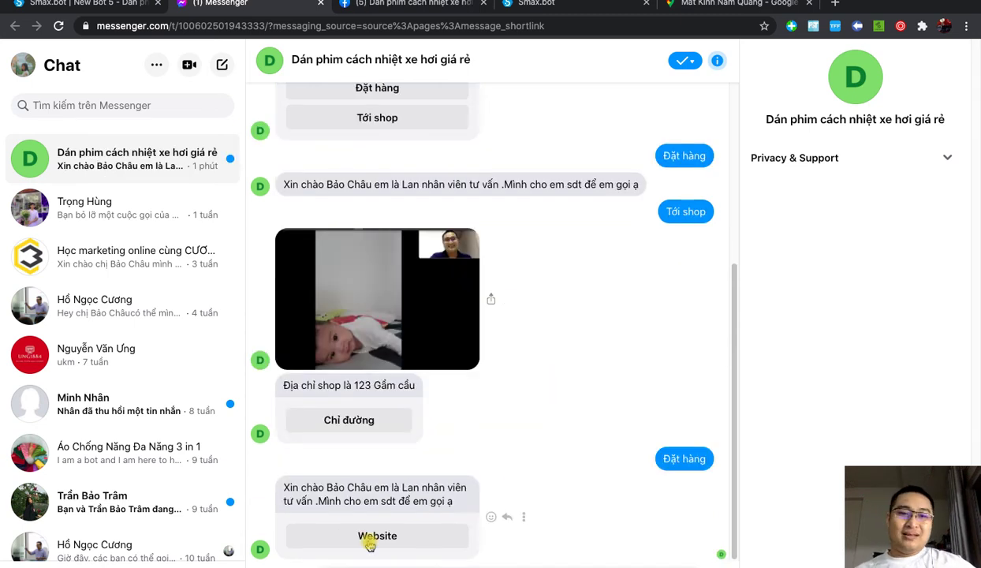
pyautogui.click(384, 537)
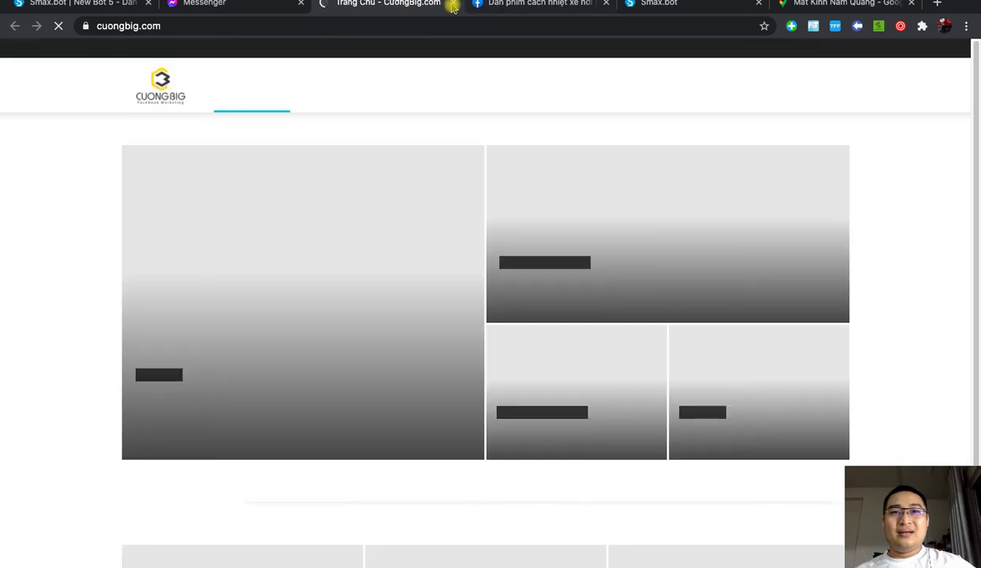
pyautogui.click(454, 3)
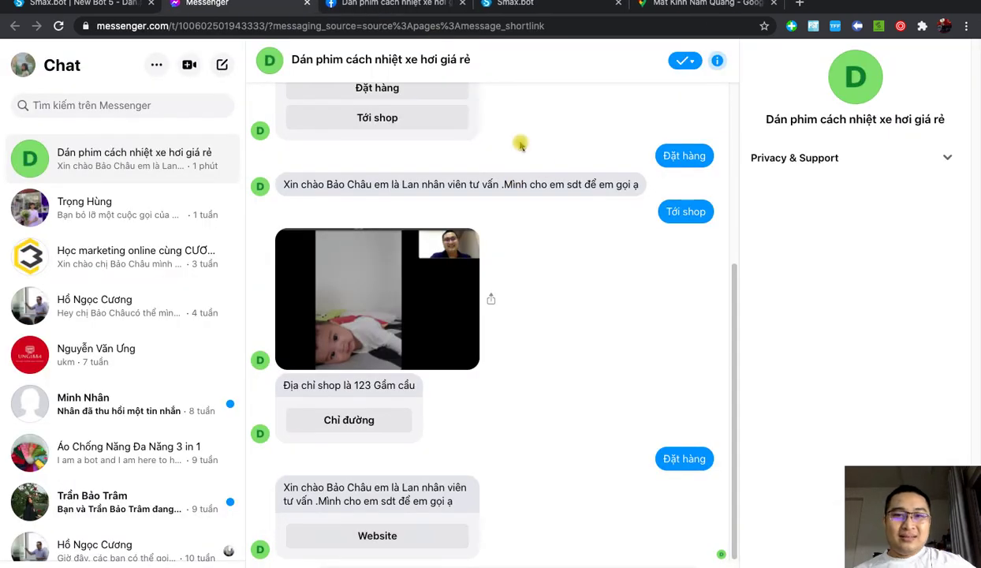
# Step: Check the XMind map, review the Messenger chat from the top, and return to New Bot 5
pyautogui.hotkey('ctrl', 'Up')
pyautogui.click(474, 272)
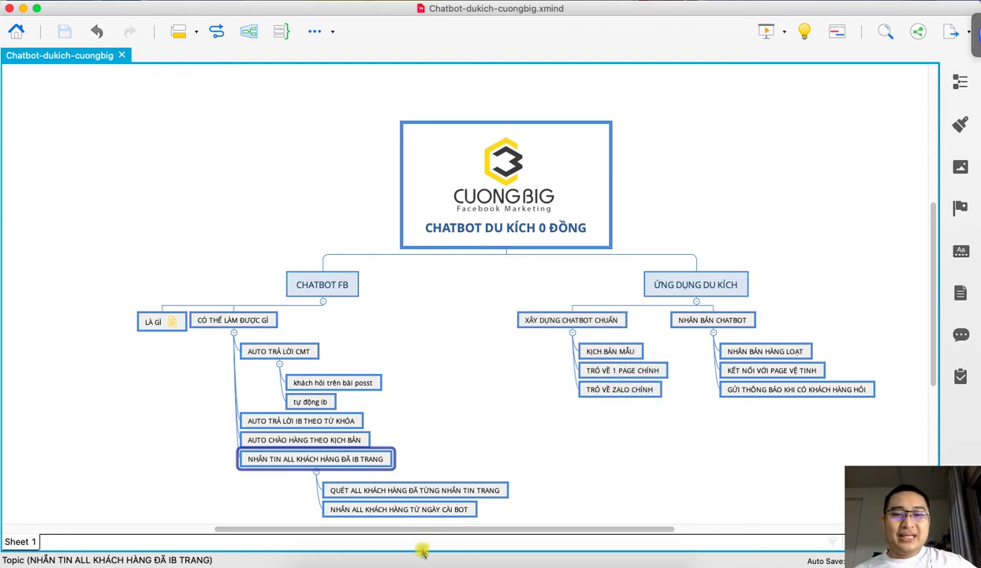
pyautogui.click(391, 558)
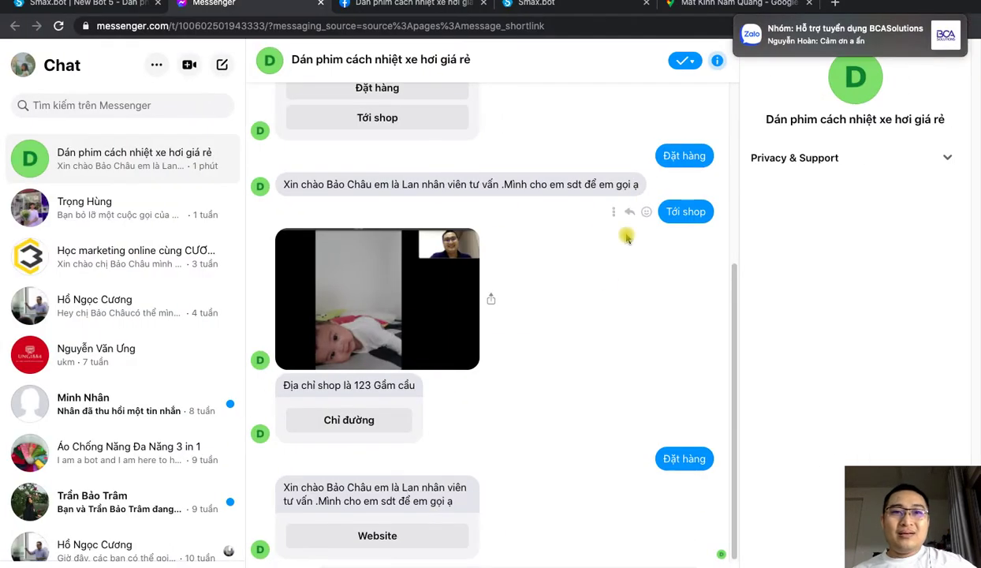
pyautogui.scroll(5, 554, 341)
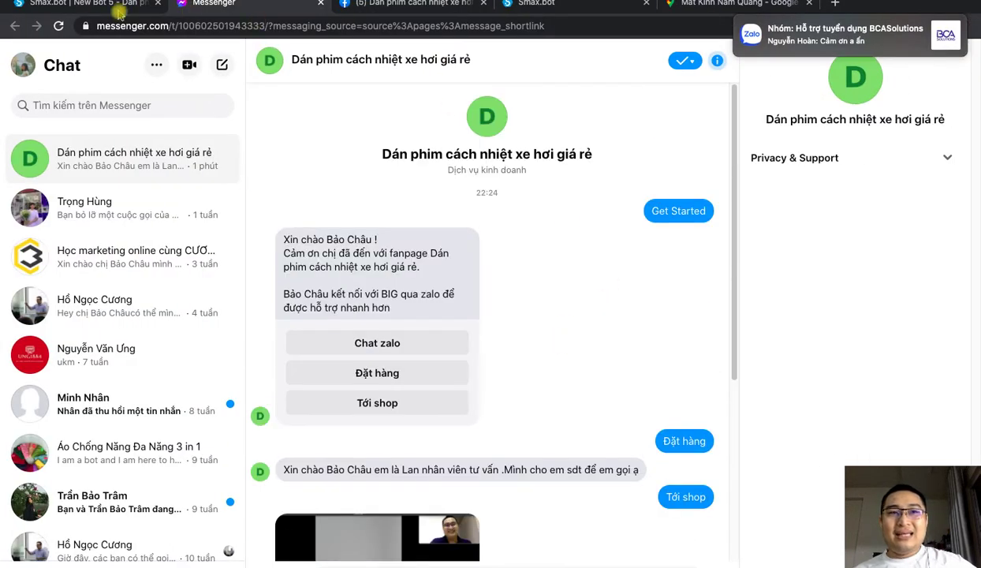
pyautogui.click(114, 8)
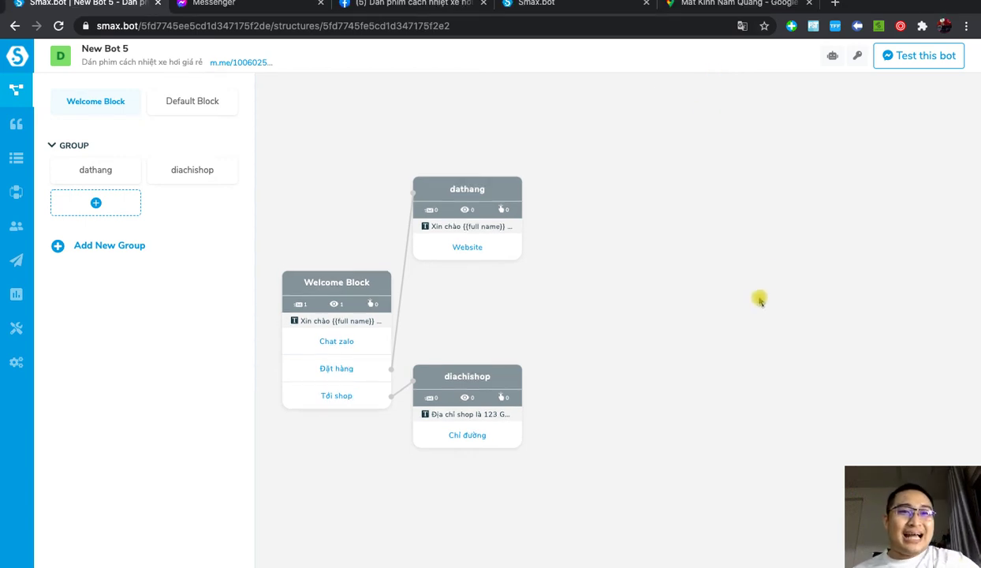
# Step: Move diachishop down-right on the canvas and enter 'tạo chatbot smax' in a new Chrome tab
pyautogui.moveTo(496, 398); pyautogui.dragTo(543, 434)
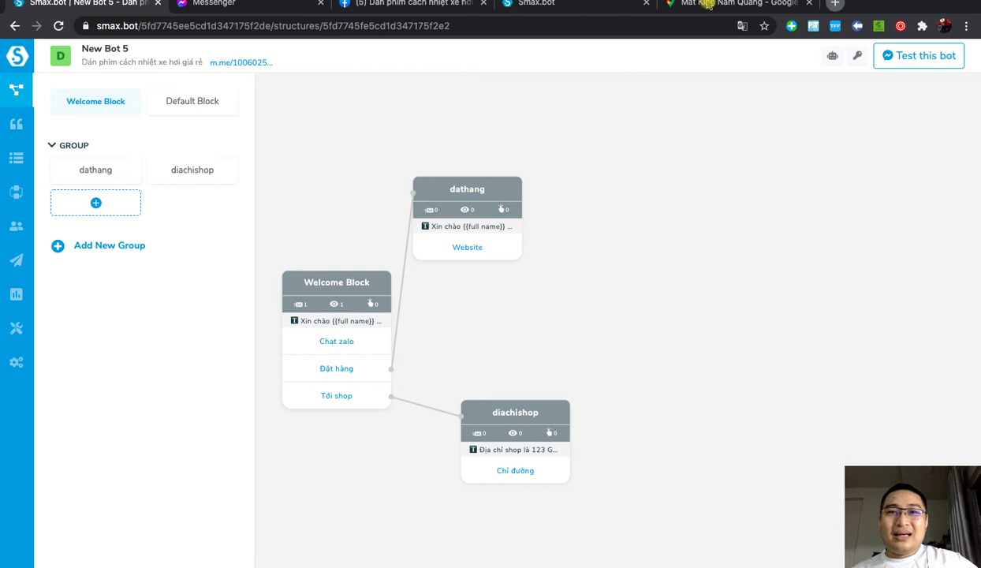
pyautogui.click(839, 3)
pyautogui.write('taoj chatbot sm')
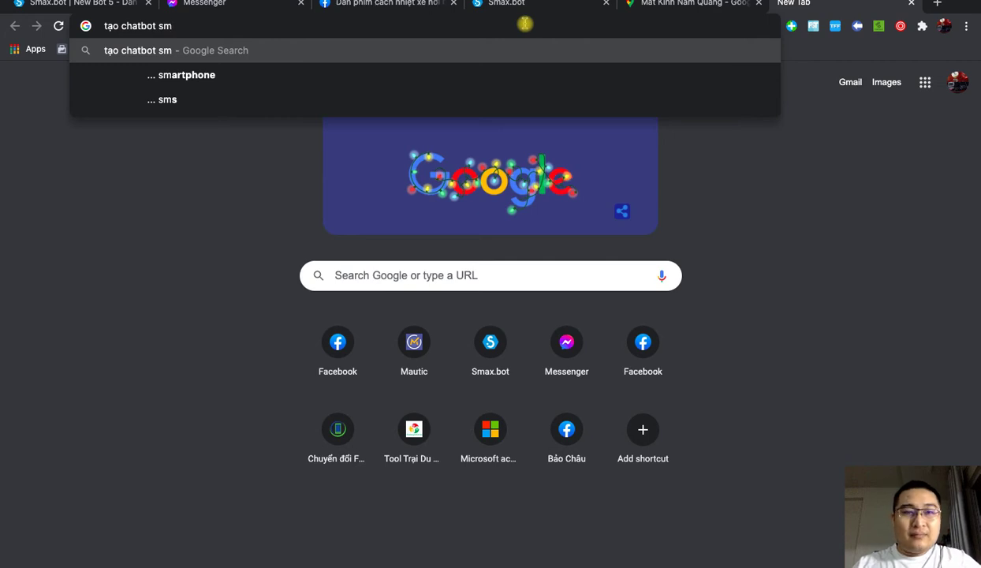
pyautogui.write('ax')
# Step: Search Google for 'tạo chatbot smax' and scroll through the YouTube tutorial results
pyautogui.press('Return')
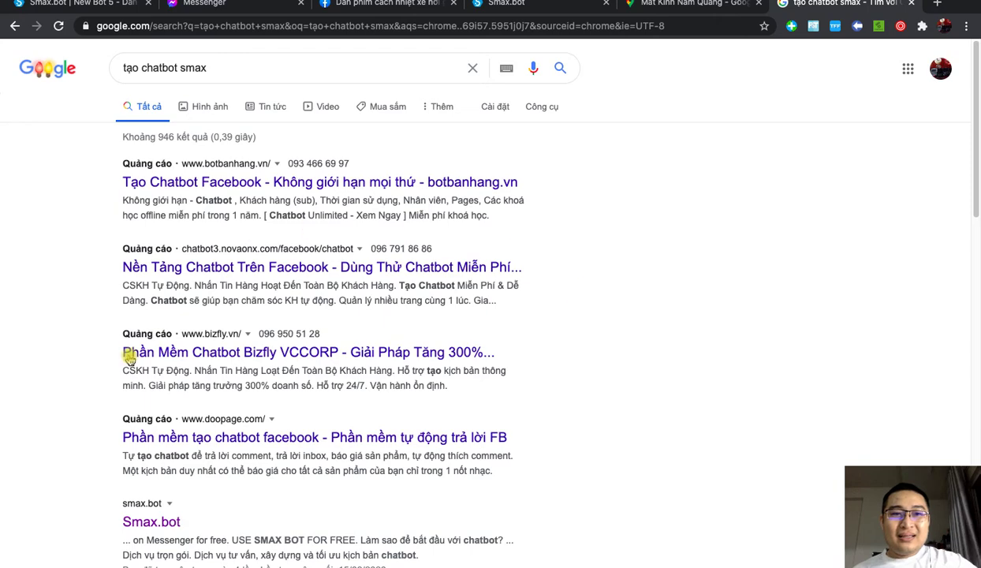
pyautogui.scroll(-3, 279, 402)
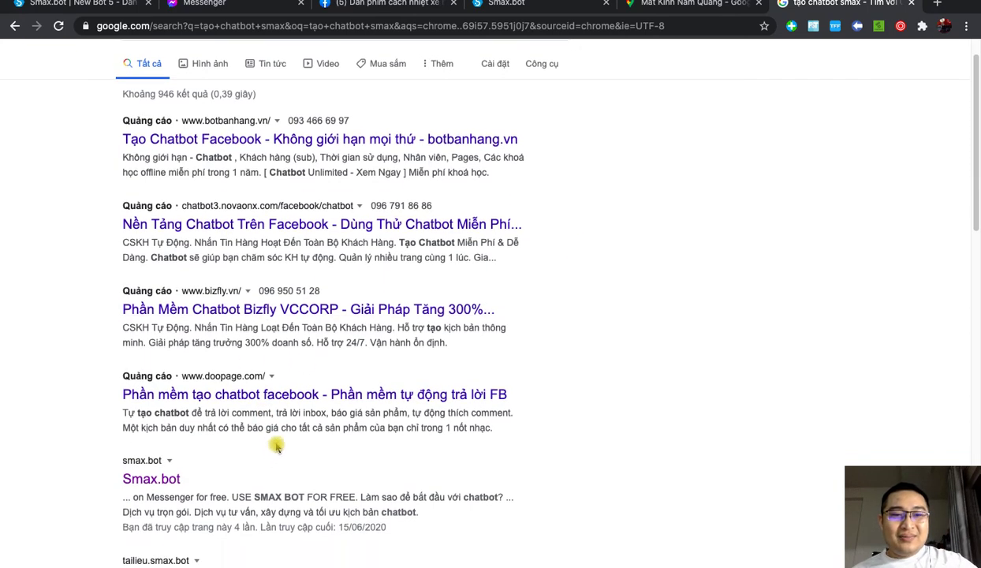
pyautogui.scroll(-2, 235, 446)
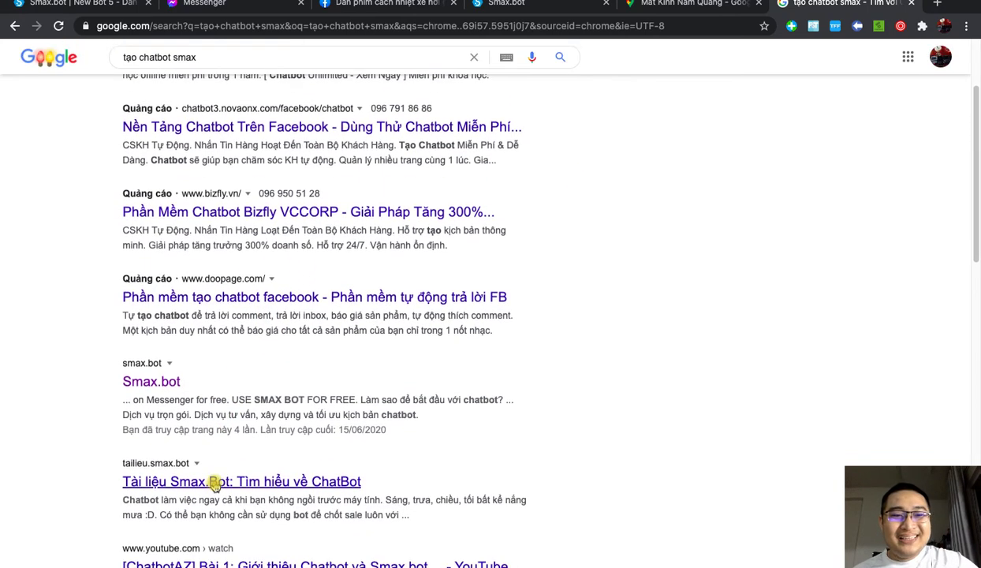
pyautogui.scroll(-3, 207, 481)
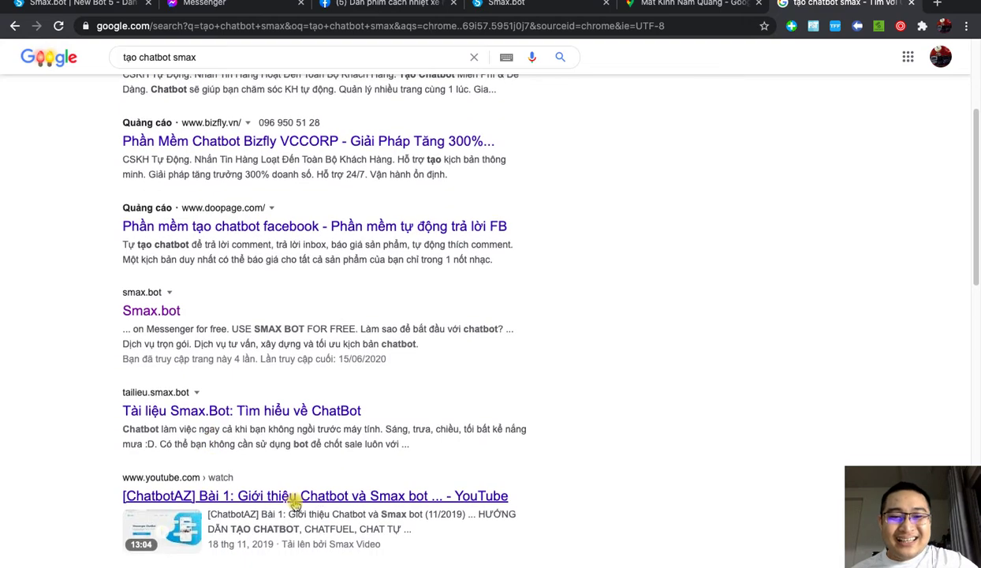
pyautogui.scroll(-1, 392, 452)
pyautogui.scroll(-5, 390, 458)
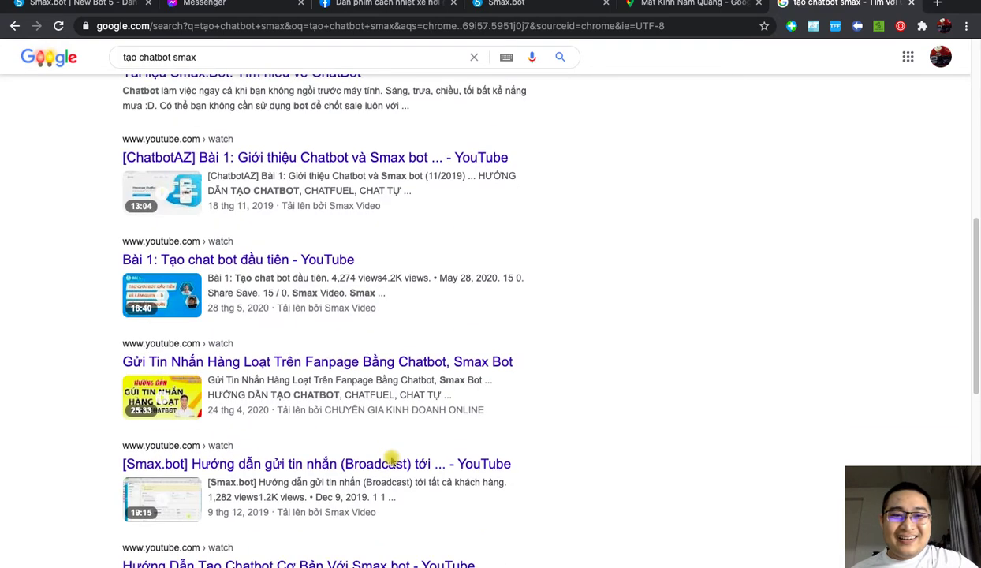
# Step: In the XMind mind map, select the NHÂN BẢN CHATBOT topic
pyautogui.hotkey('ctrl', 'Up')
pyautogui.click(637, 357)
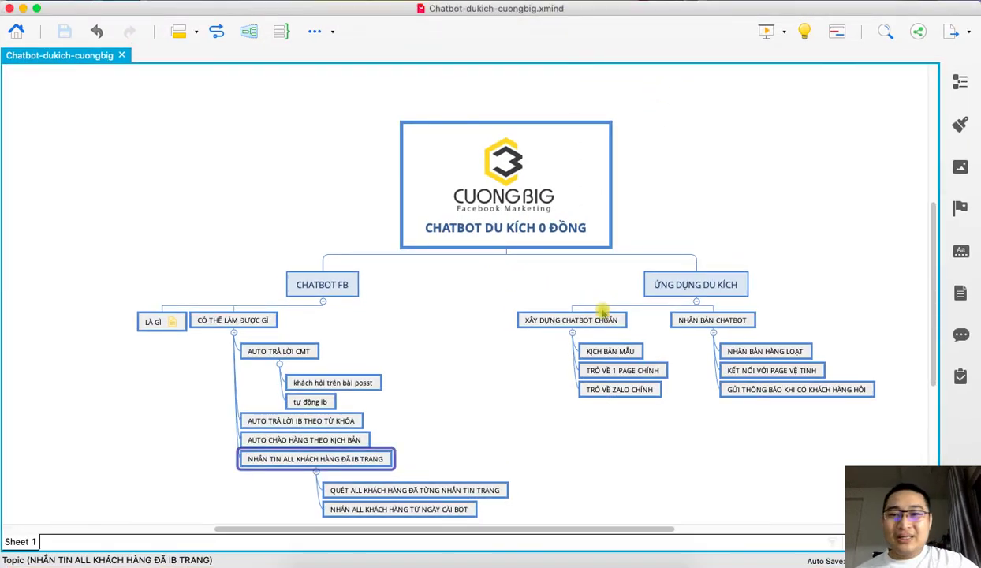
pyautogui.click(696, 448)
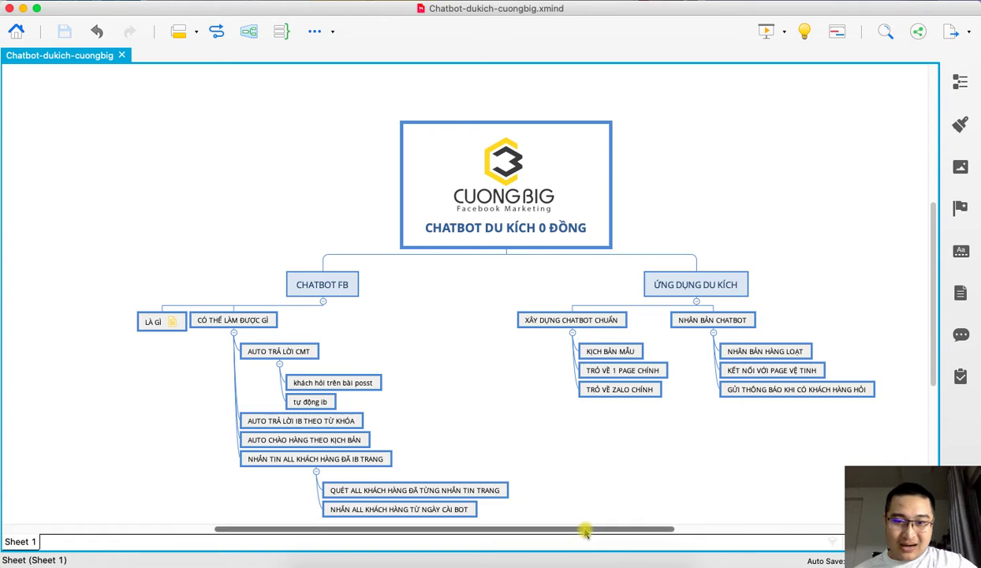
pyautogui.moveTo(585, 528); pyautogui.dragTo(581, 528)
pyautogui.scroll(-2, 618, 441)
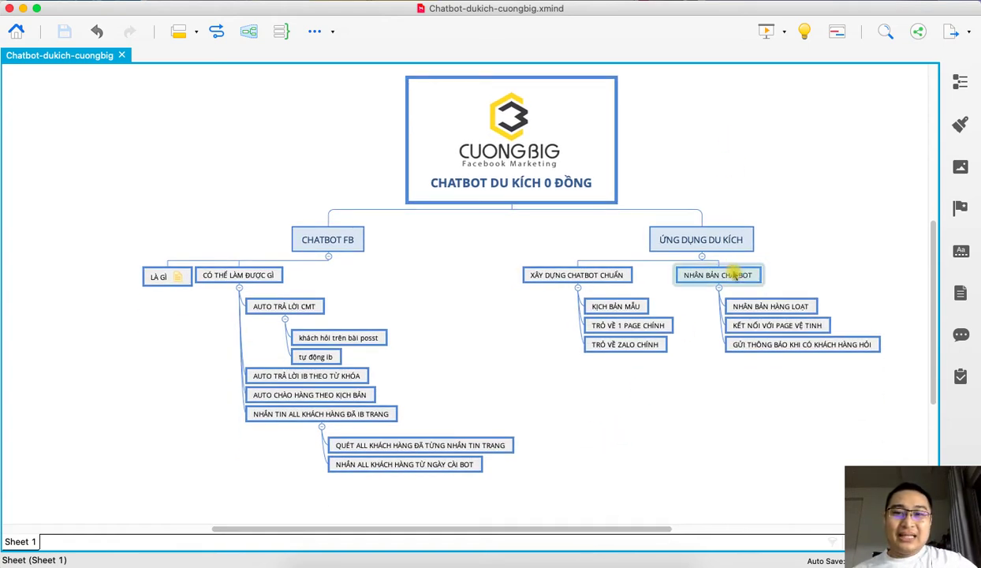
pyautogui.click(714, 270)
# Step: Go back to Smax.bot and open the list of all bots
pyautogui.click(385, 552)
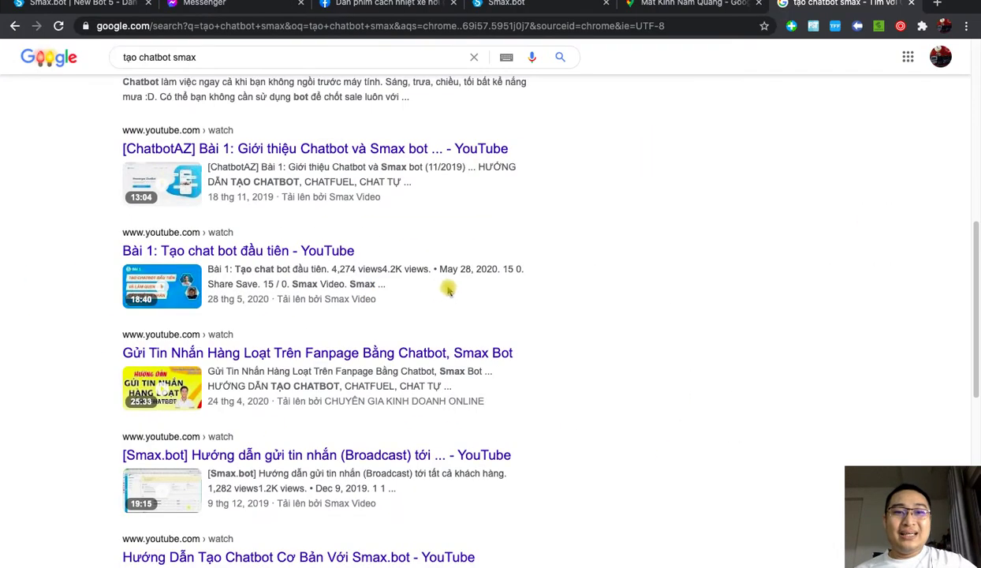
pyautogui.click(79, 6)
pyautogui.click(16, 60)
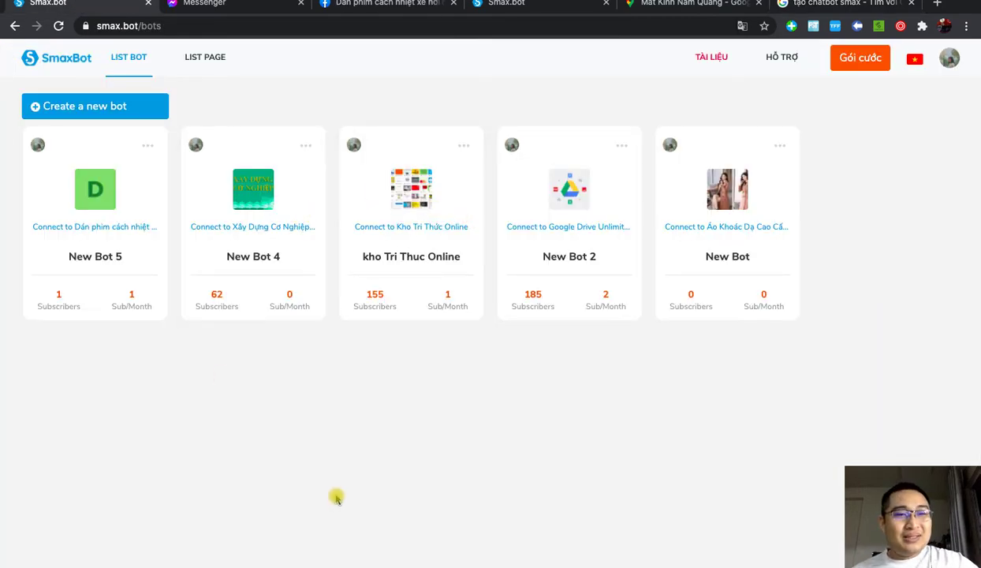
# Step: Open New Bot 5's Bot Comment tool under Công cụ and set its status to Đang bật
pyautogui.click(95, 200)
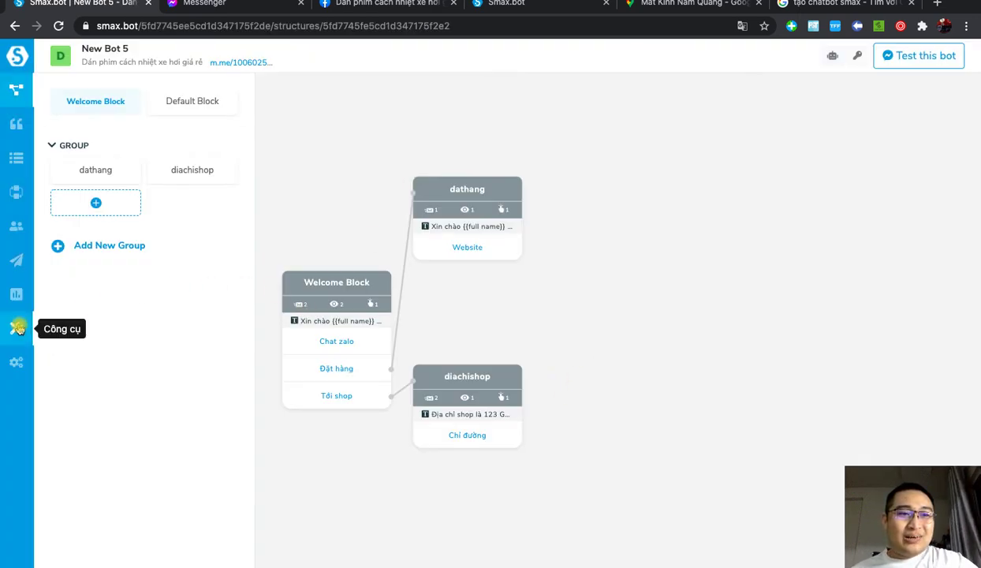
pyautogui.click(18, 332)
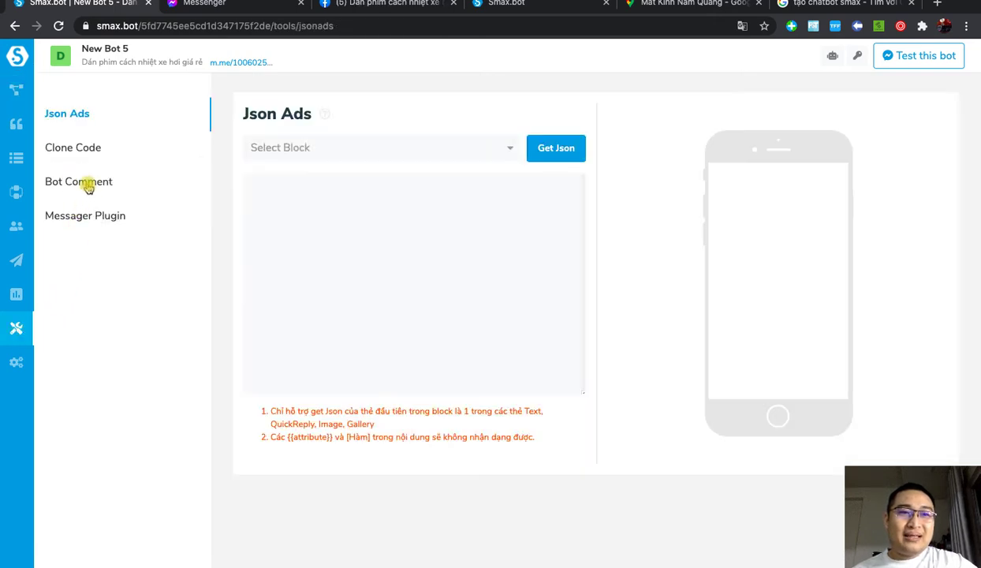
pyautogui.click(88, 184)
pyautogui.click(256, 173)
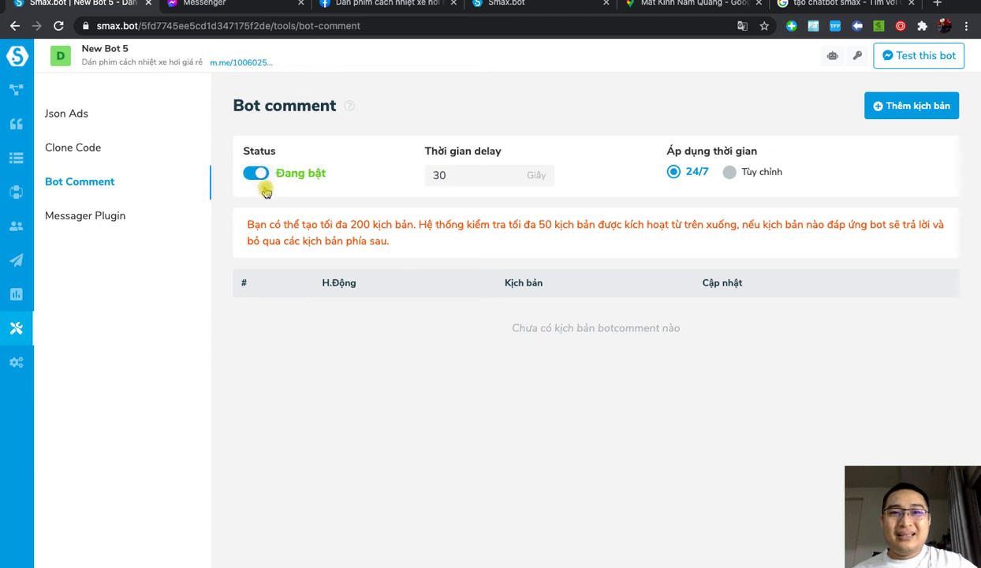
# Step: Create comment scenario 'Trả lời all khách hàng' that likes comments and replies with a comment
pyautogui.click(903, 107)
pyautogui.click(340, 160)
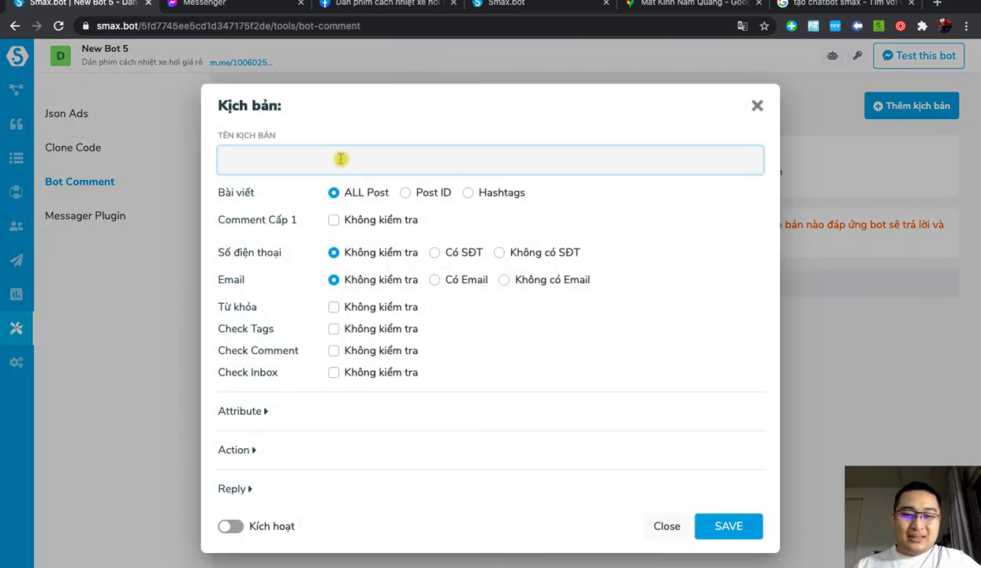
pyautogui.write('Trả loời a')
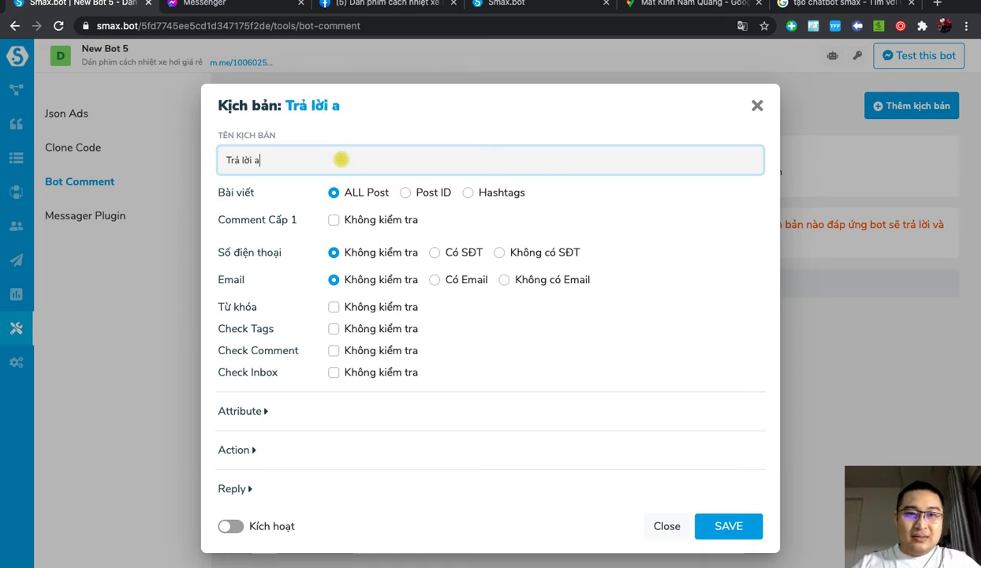
pyautogui.write('ll khach hang')
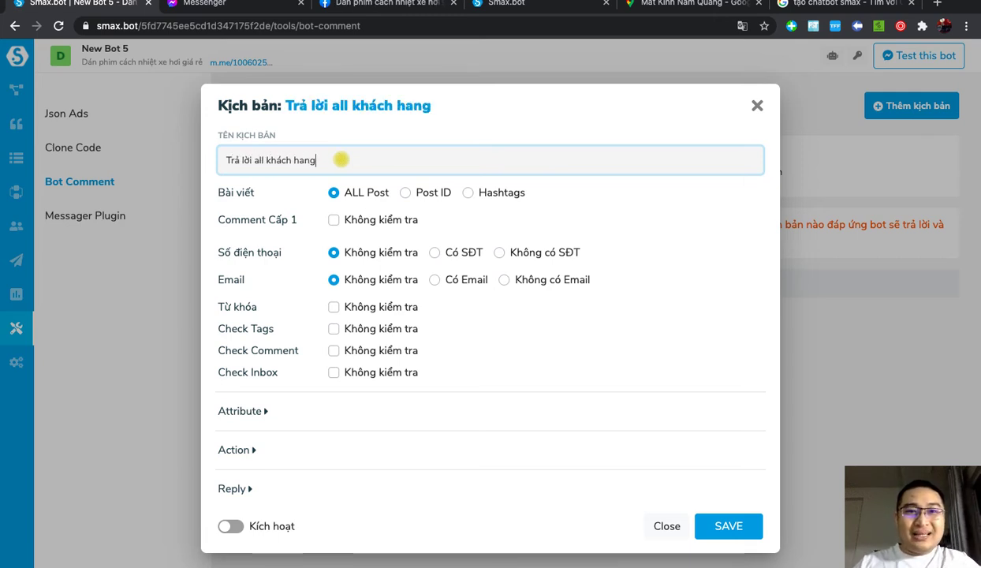
pyautogui.write('f')
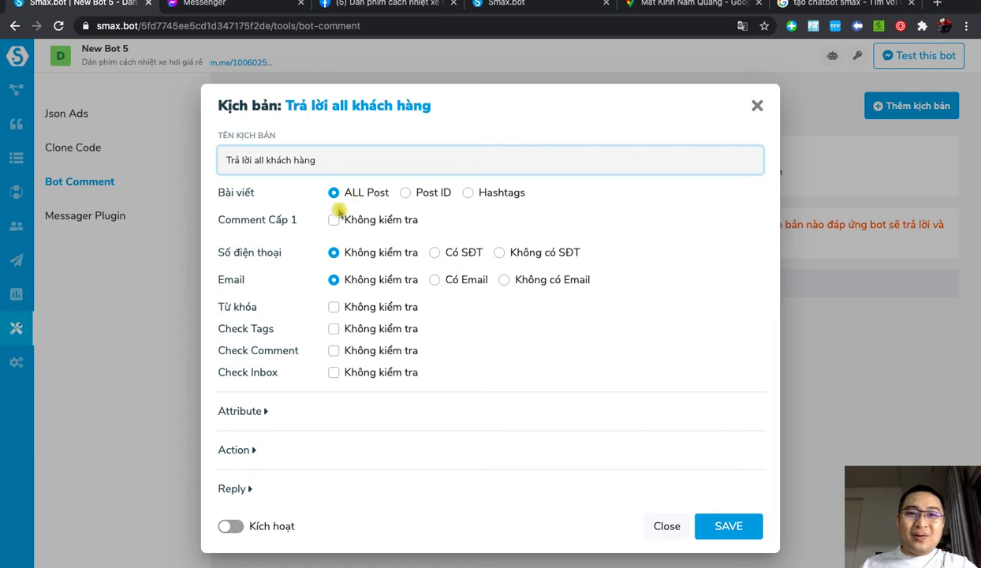
pyautogui.click(235, 449)
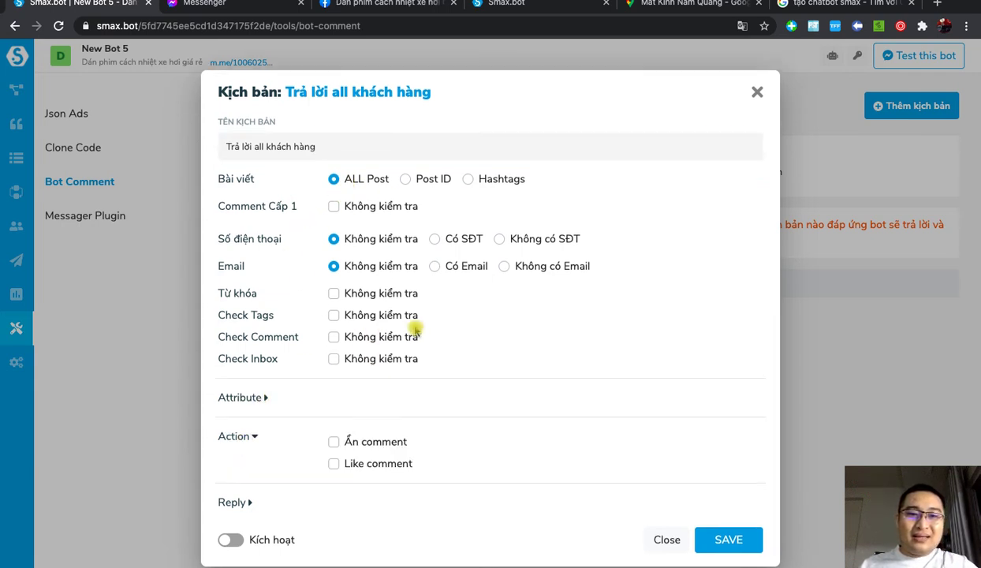
pyautogui.click(335, 465)
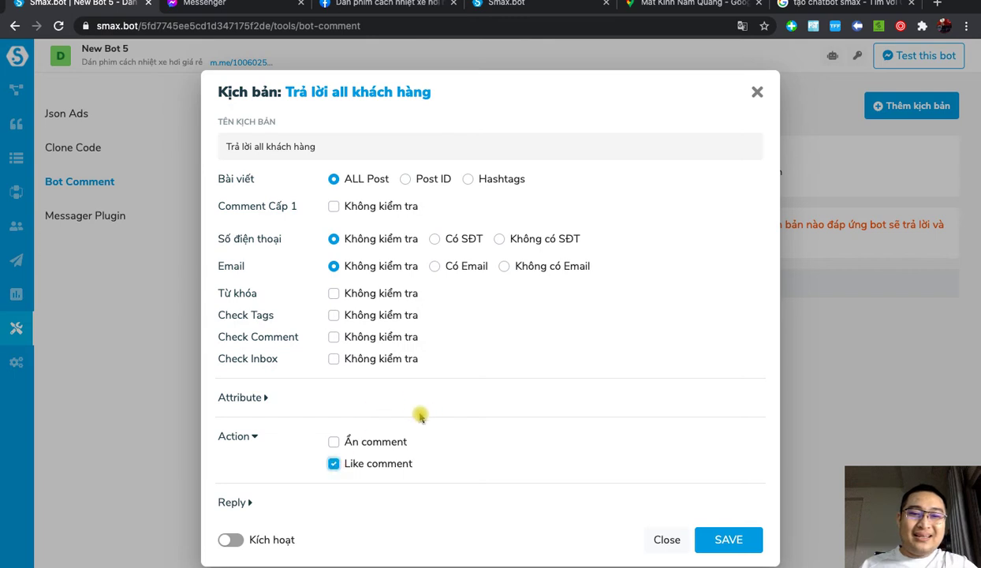
pyautogui.click(243, 503)
pyautogui.scroll(-2, 473, 379)
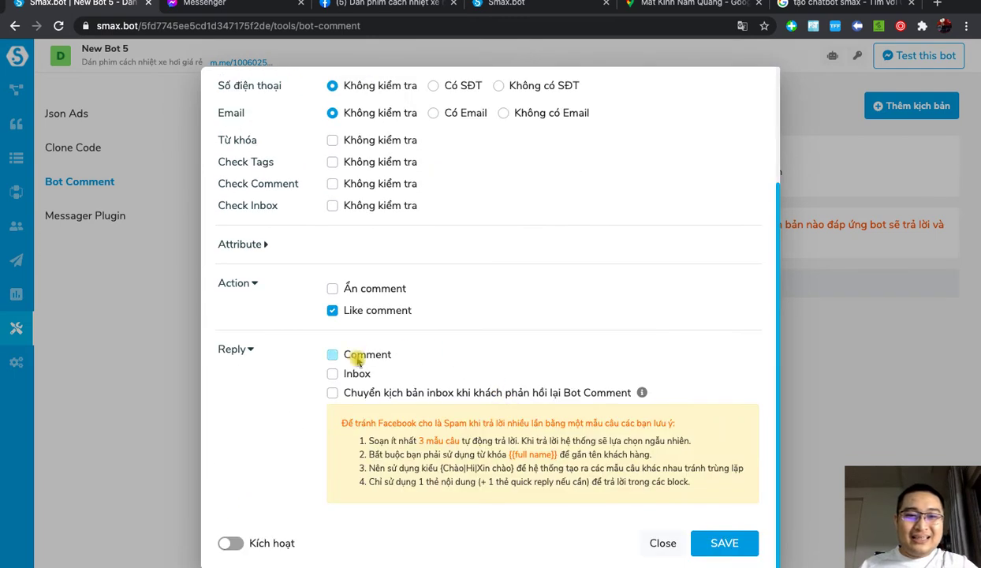
pyautogui.click(332, 355)
pyautogui.click(388, 387)
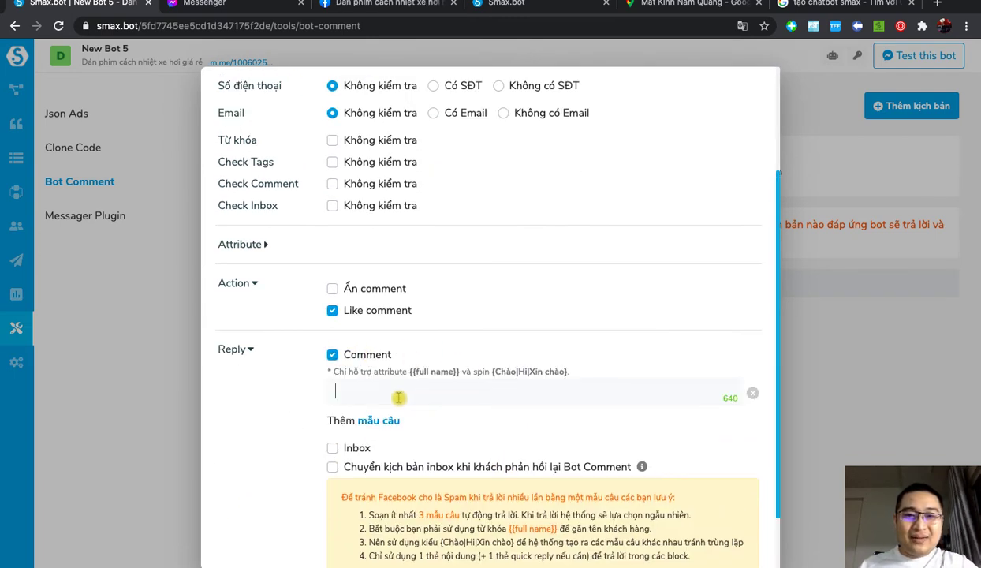
# Step: Start the comment reply with the {Chào|Hi|Xin chào} greeting spin followed by {{full name}}
pyautogui.moveTo(408, 375); pyautogui.dragTo(456, 374)
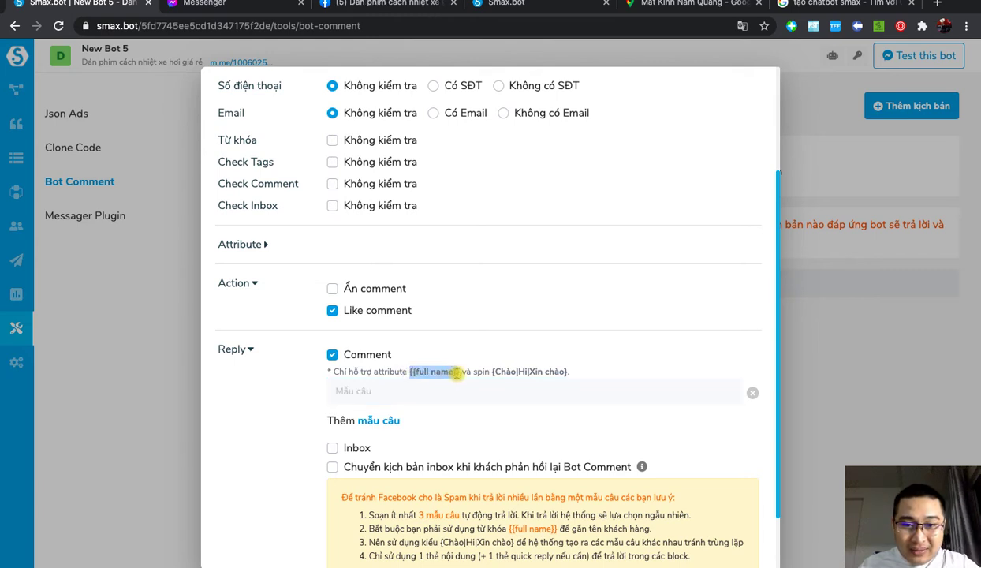
pyautogui.hotkey('ctrl', 'c')
pyautogui.click(395, 391)
pyautogui.hotkey('ctrl', 'v')
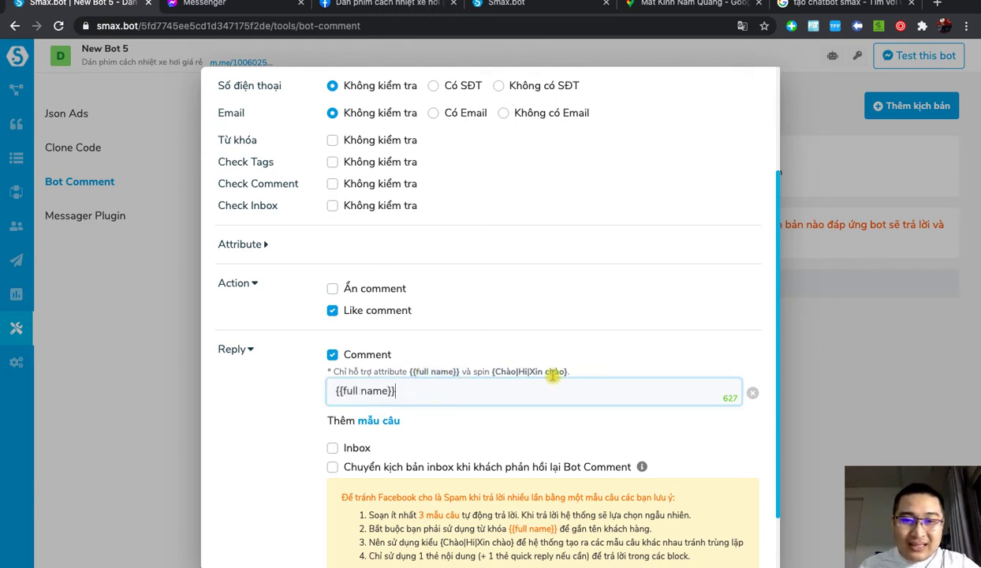
pyautogui.moveTo(491, 372); pyautogui.dragTo(566, 372)
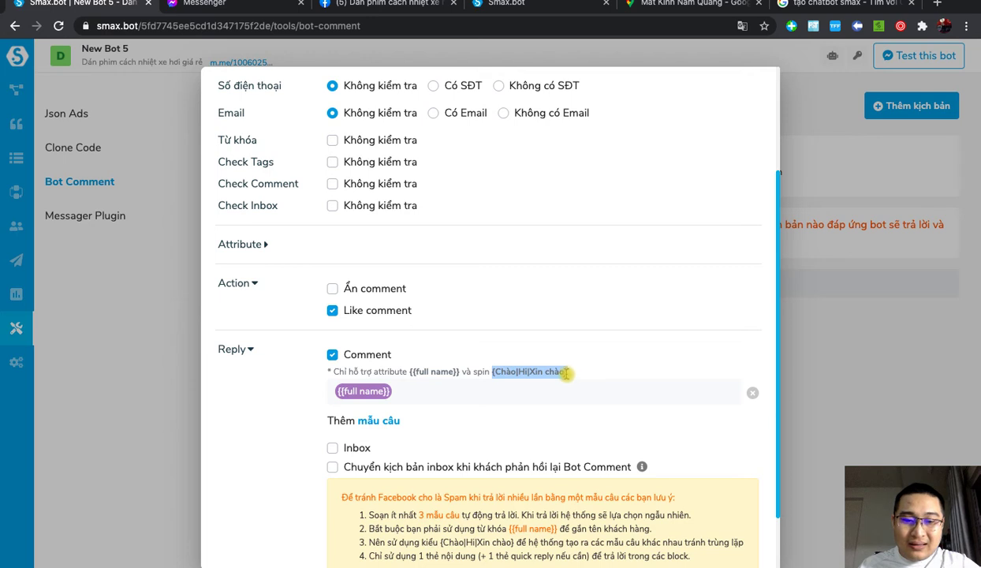
pyautogui.hotkey('ctrl', 'c')
pyautogui.click(336, 390)
pyautogui.hotkey('ctrl', 'v')
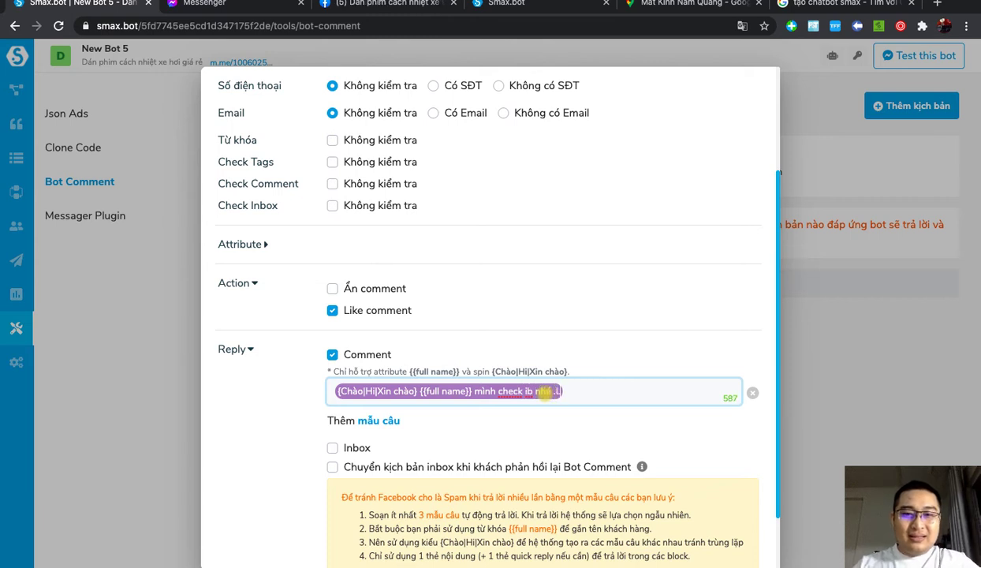
pyautogui.write('zalo')
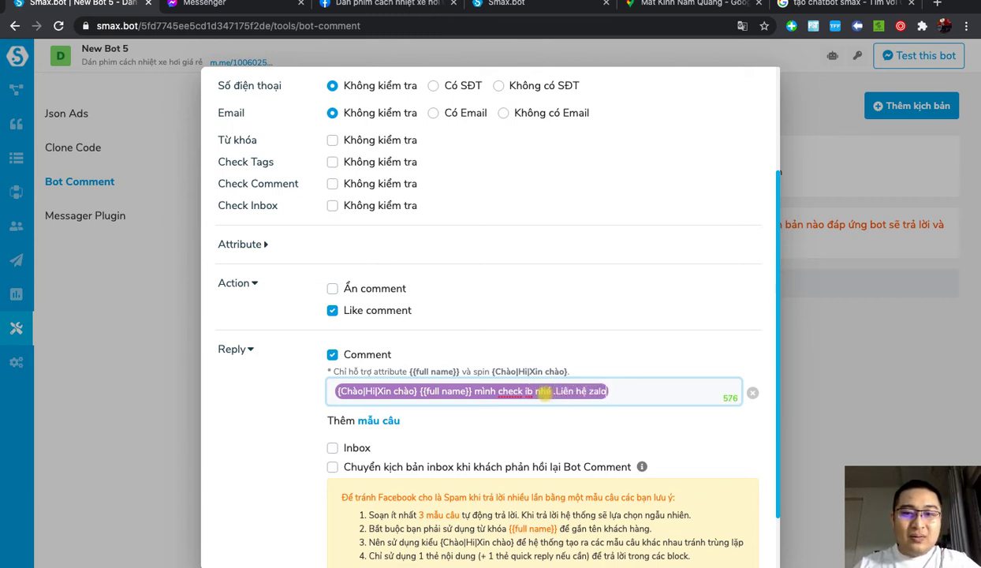
pyautogui.write(' 0938')
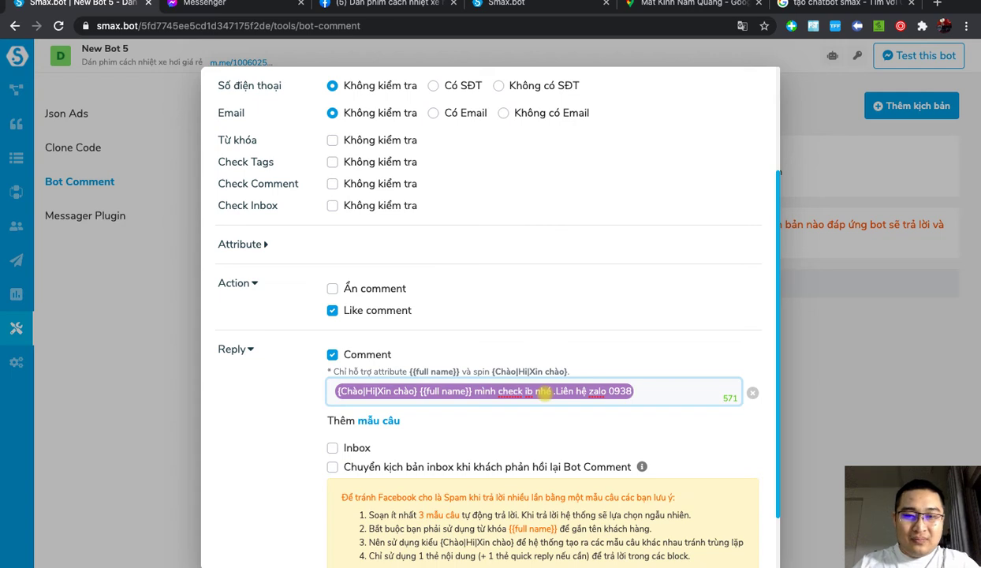
pyautogui.press('BackSpace')
pyautogui.press('BackSpace')
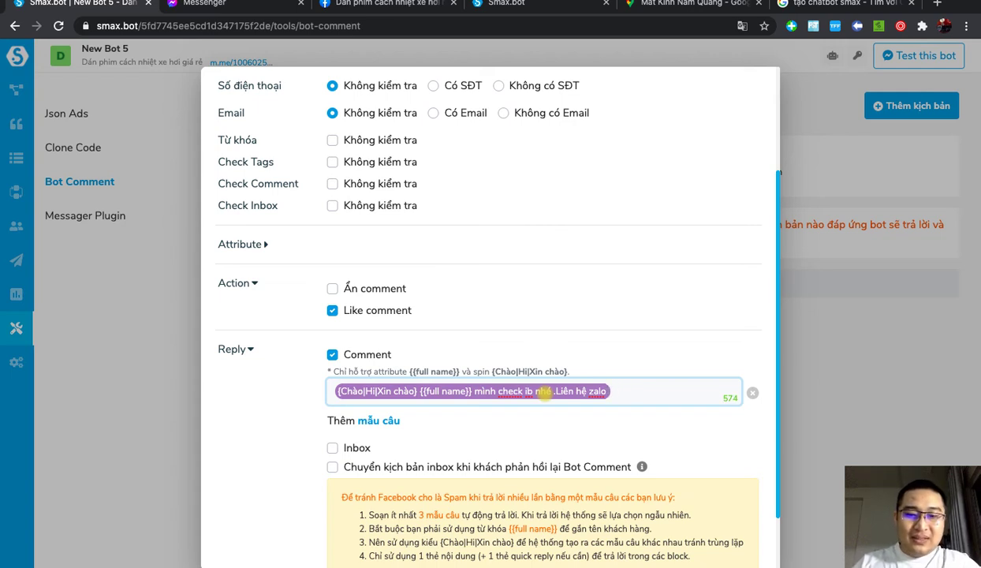
pyautogui.write('htps')
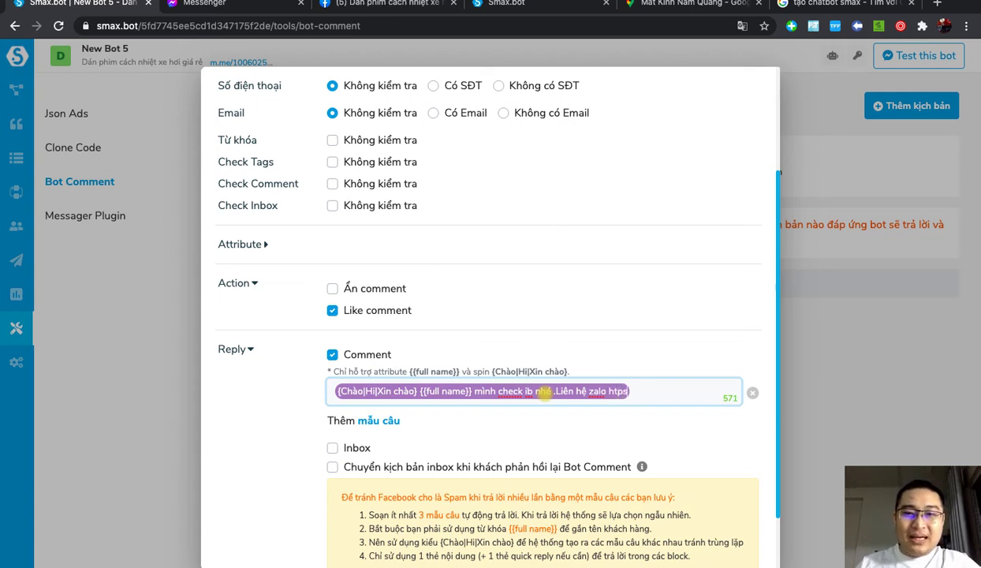
pyautogui.press('BackSpace')
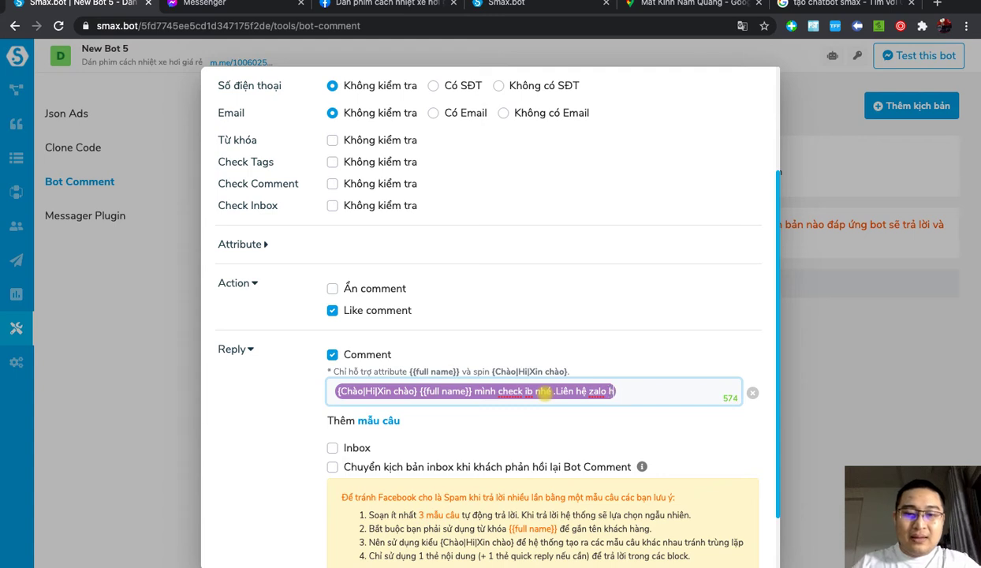
pyautogui.write('ps')
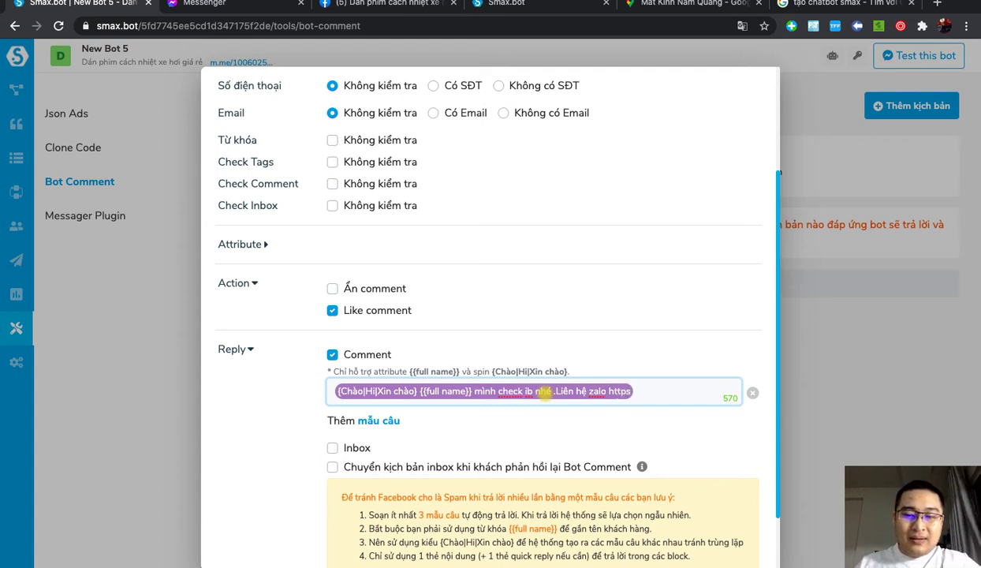
pyautogui.write('://m')
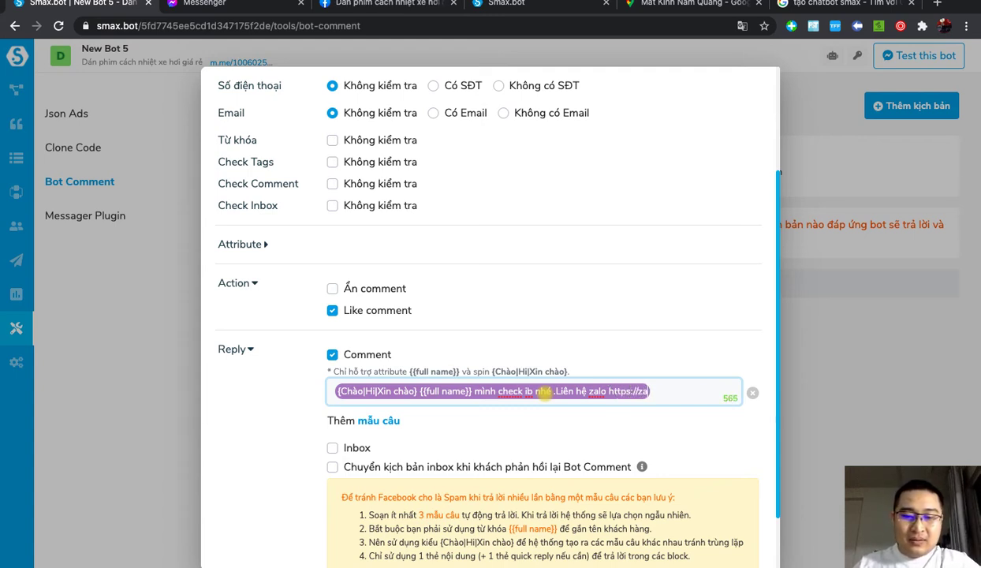
pyautogui.press('BackSpace')
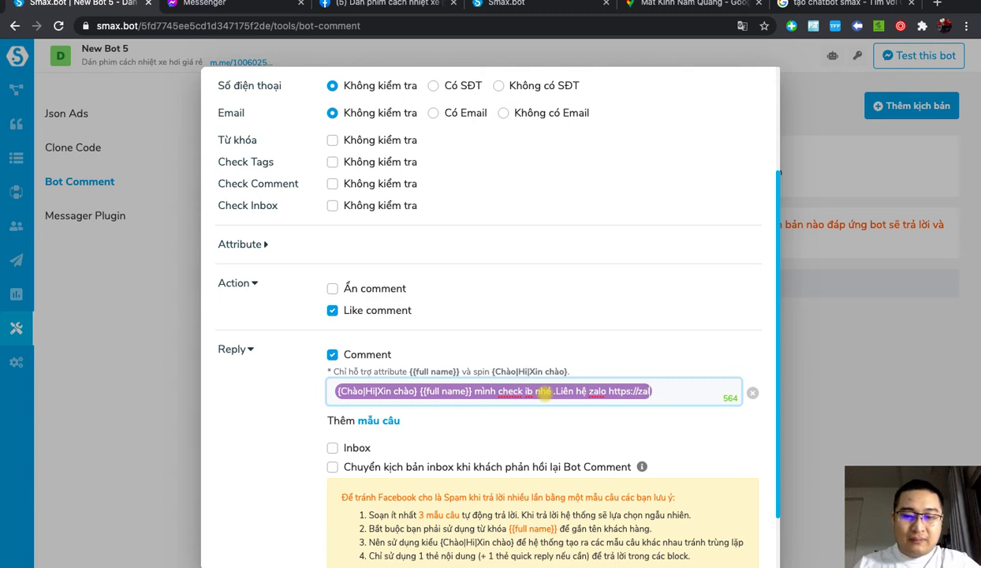
pyautogui.write('lo.me')
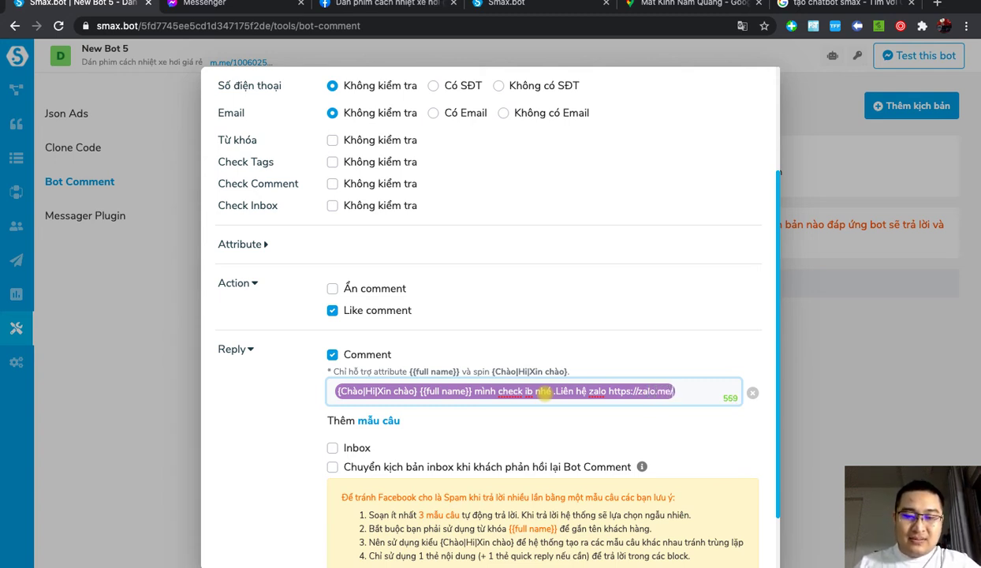
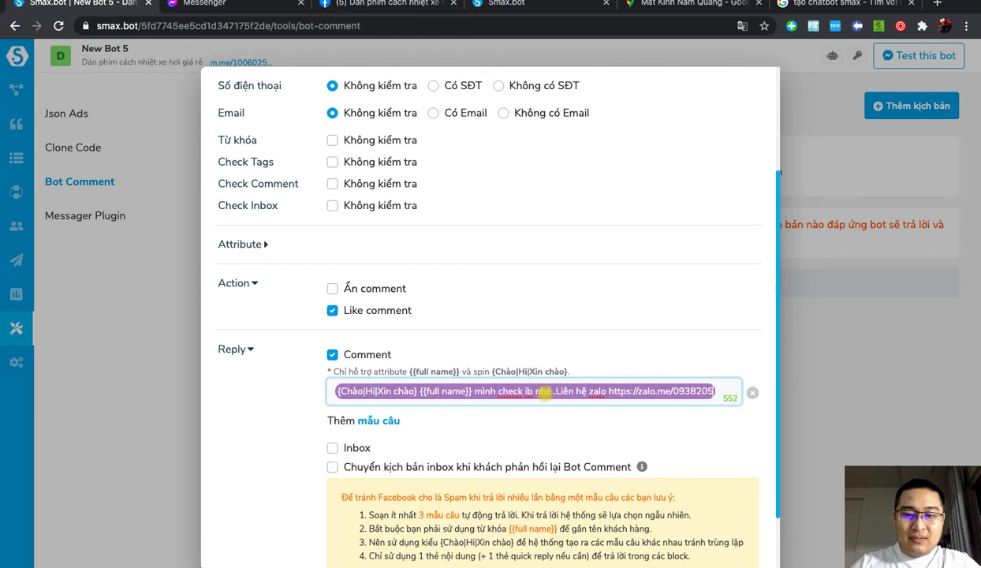
pyautogui.click(472, 434)
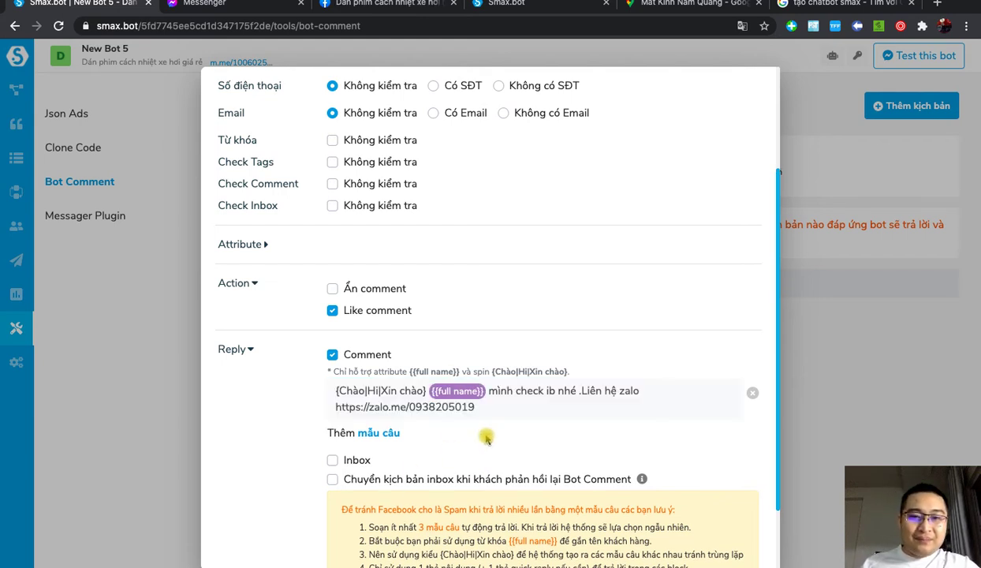
# Step: Enable the inbox reply and paste the Zalo contact sentence and link as its message
pyautogui.click(355, 460)
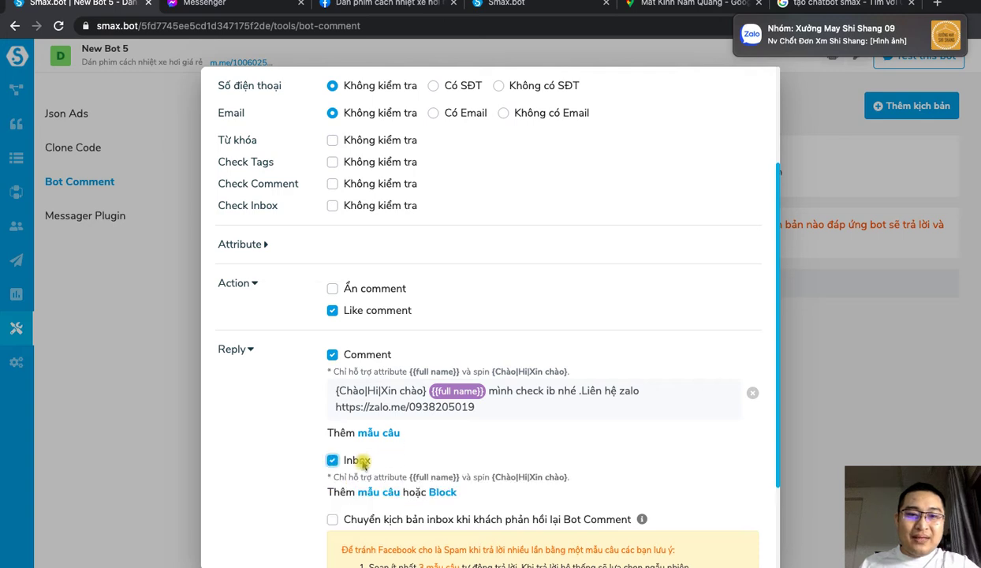
pyautogui.click(361, 464)
pyautogui.scroll(-2, 520, 399)
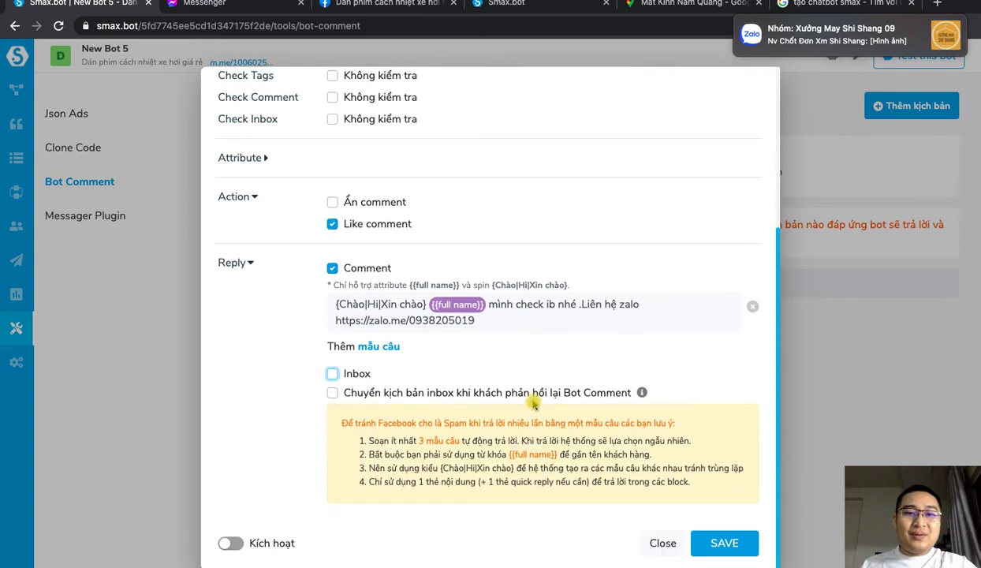
pyautogui.click(356, 374)
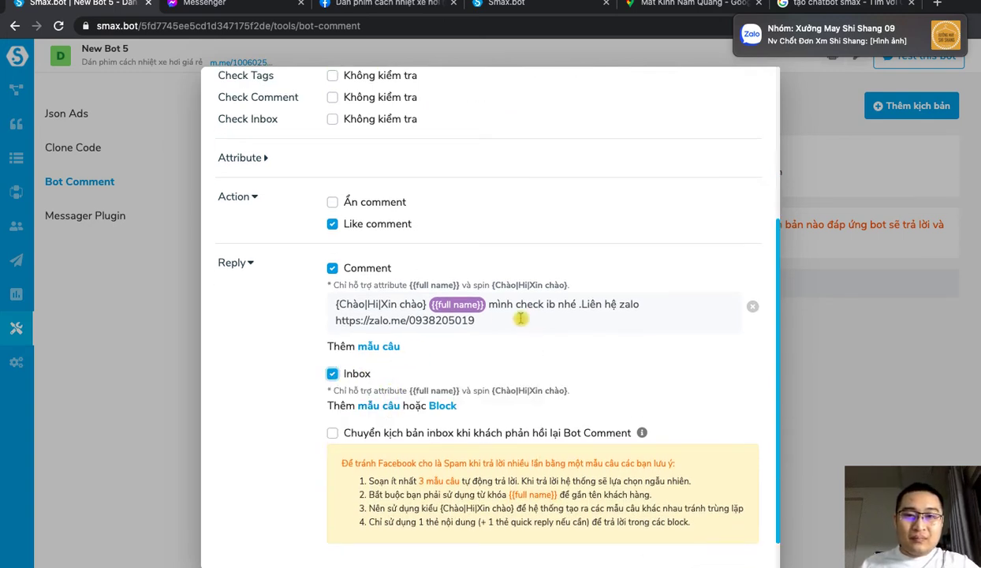
pyautogui.moveTo(580, 304); pyautogui.dragTo(616, 321)
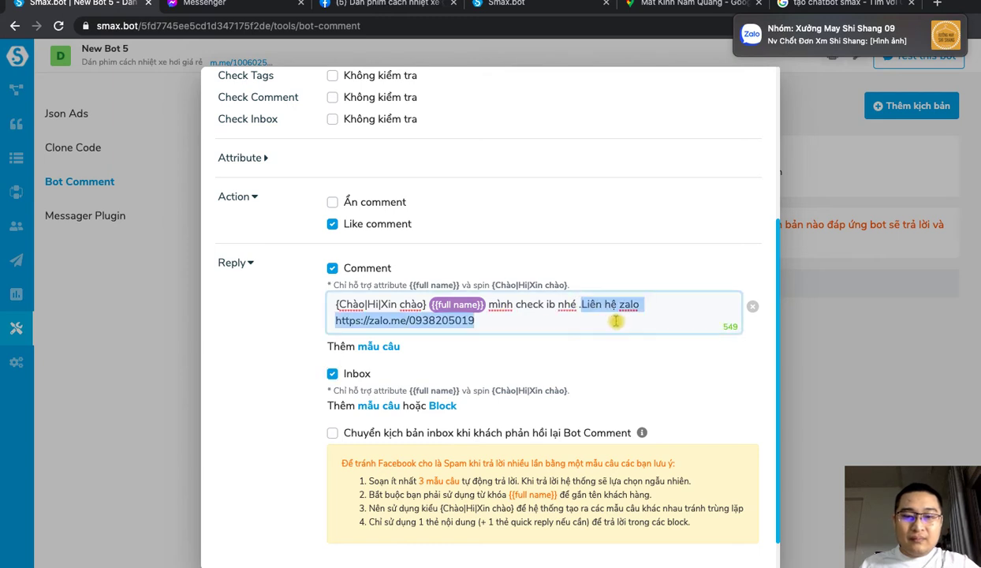
pyautogui.click(378, 406)
pyautogui.click(377, 403)
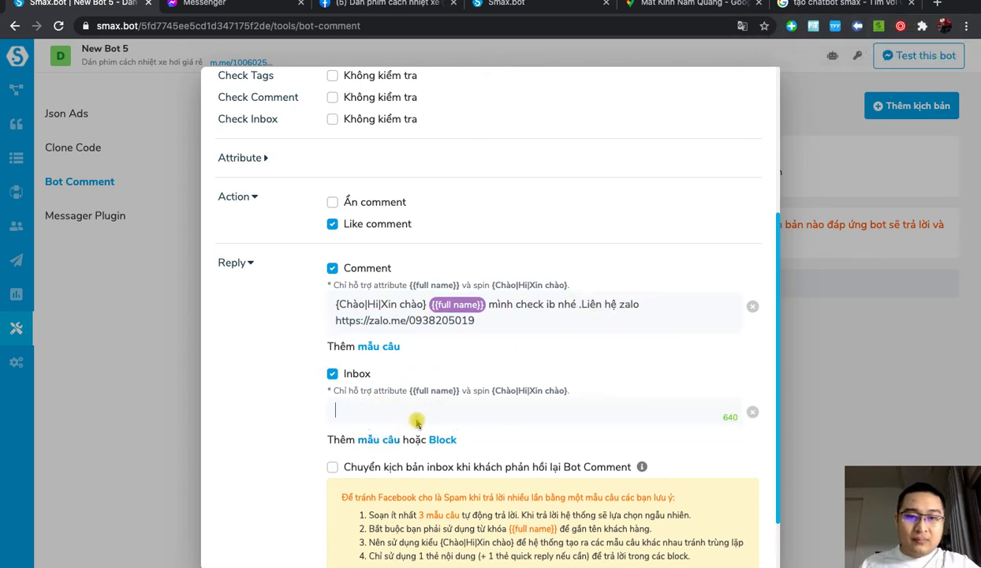
pyautogui.hotkey('ctrl', 'v')
# Step: Activate the comment scenario with Kích hoạt, save it, and go to the Facebook tab
pyautogui.scroll(-2, 635, 359)
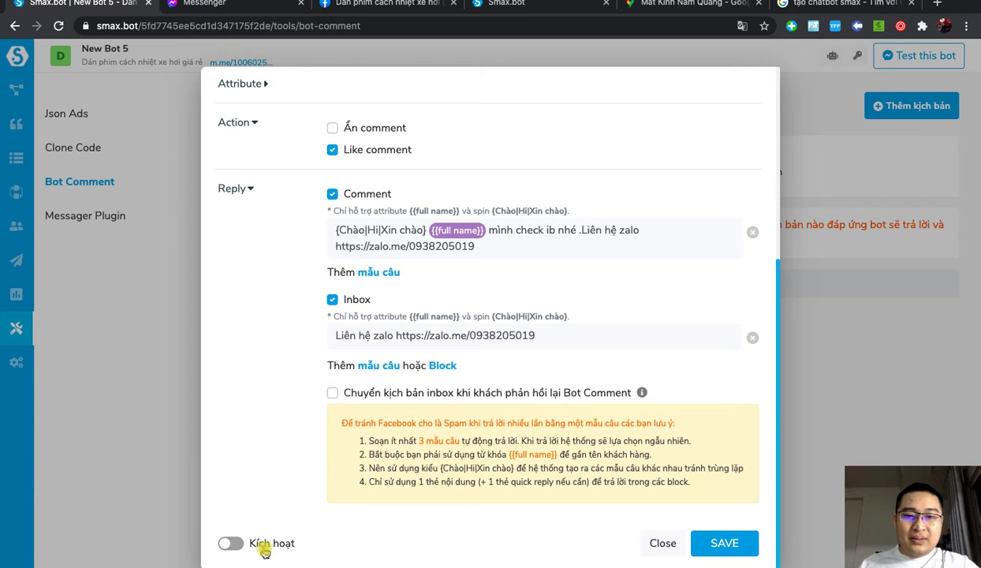
pyautogui.click(231, 543)
pyautogui.click(716, 543)
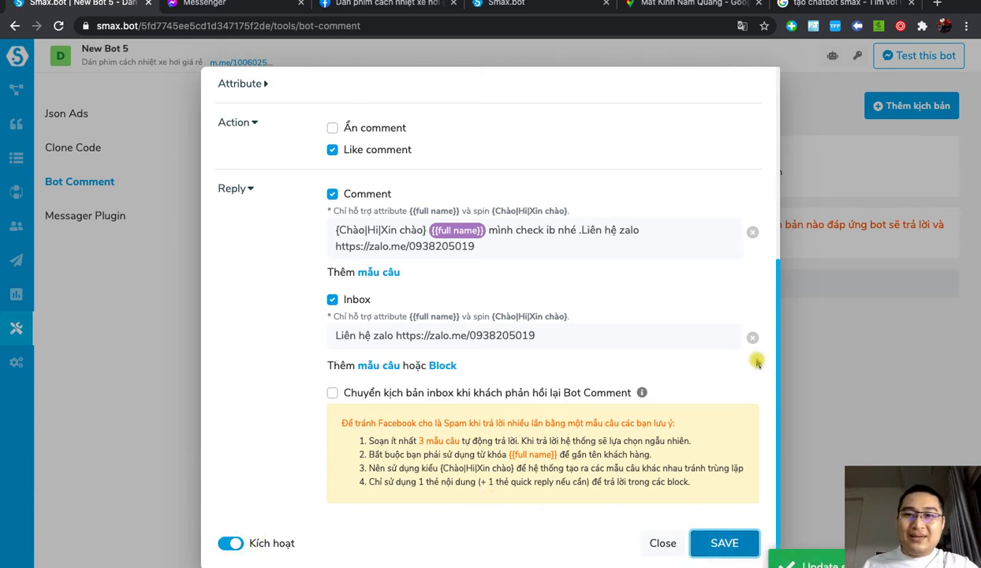
pyautogui.click(392, 4)
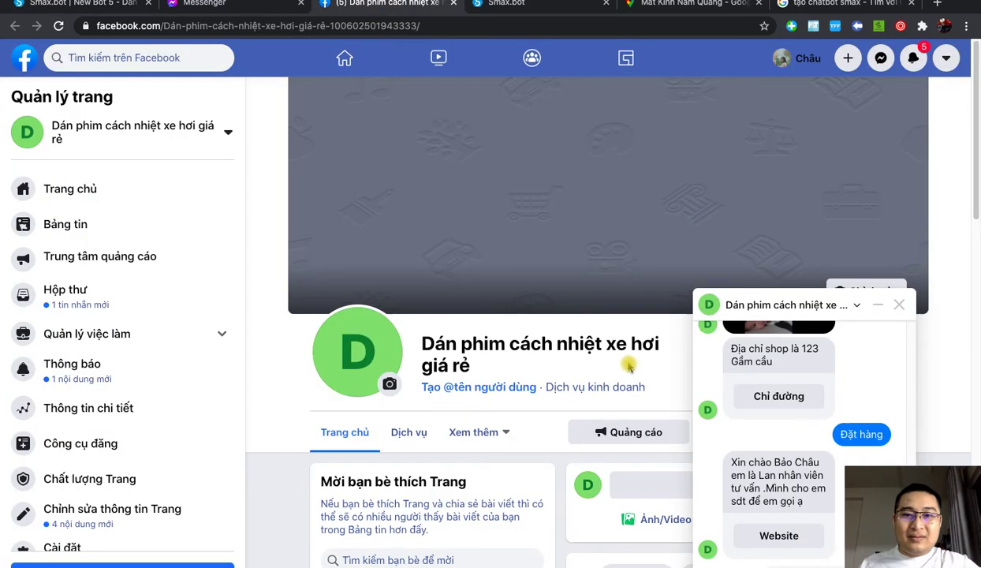
# Step: Close the chat popup and copy the link of the Page's 'Hello cô cô' post
pyautogui.scroll(-4, 611, 353)
pyautogui.click(902, 307)
pyautogui.scroll(-2, 868, 315)
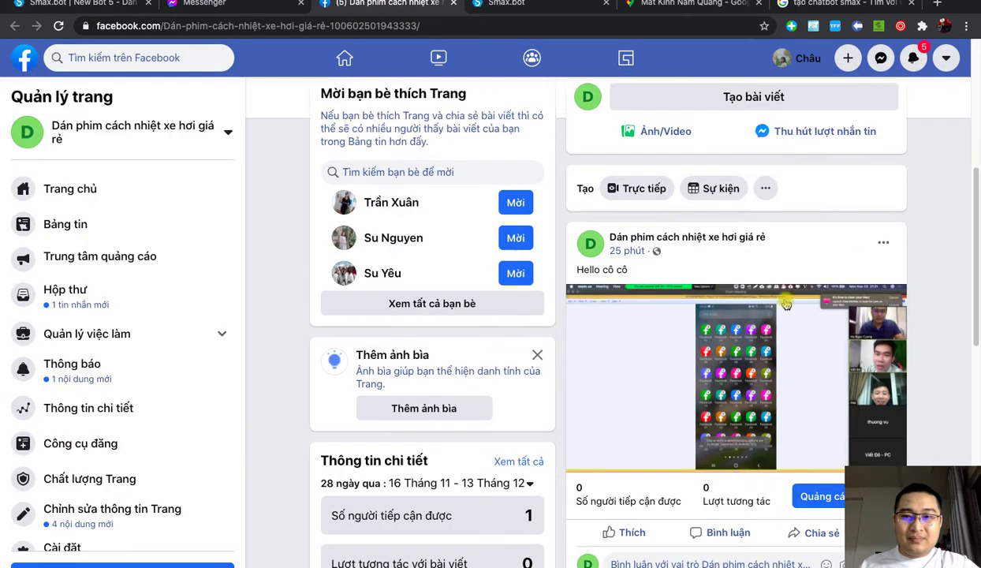
pyautogui.rightClick(627, 251)
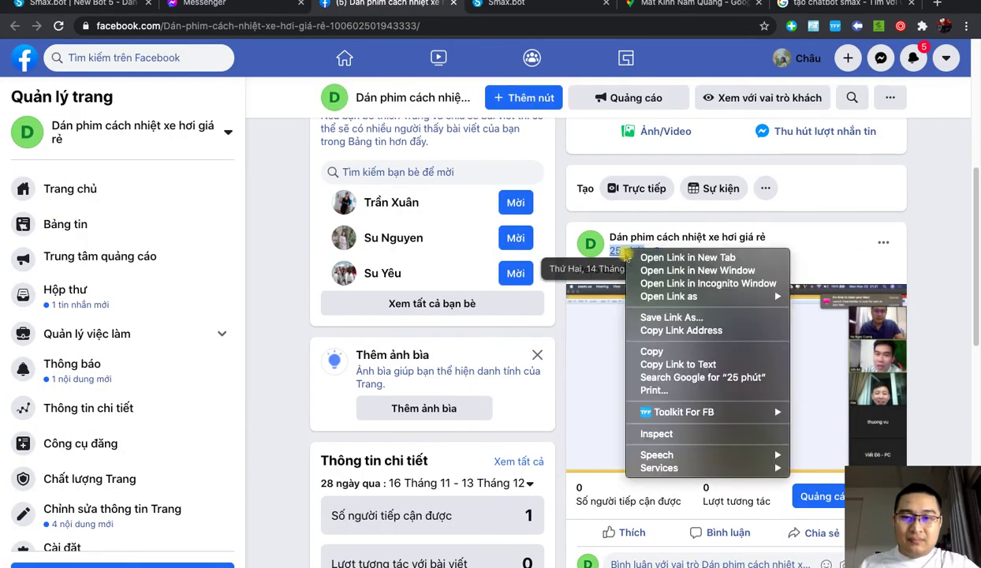
pyautogui.click(671, 331)
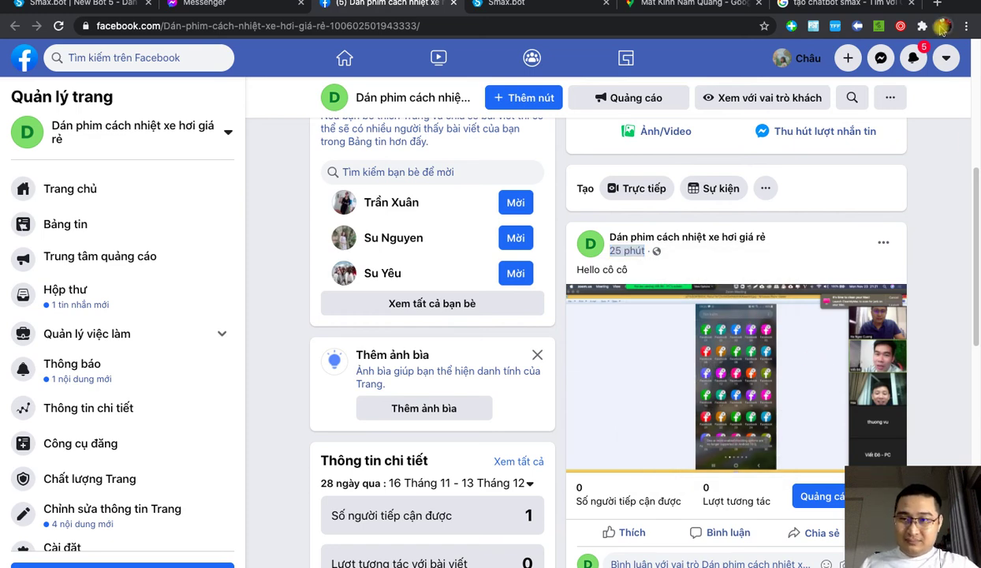
# Step: Load the copied post link in other Chrome profile windows, then close the logged-out one
pyautogui.click(942, 27)
pyautogui.scroll(-1, 844, 529)
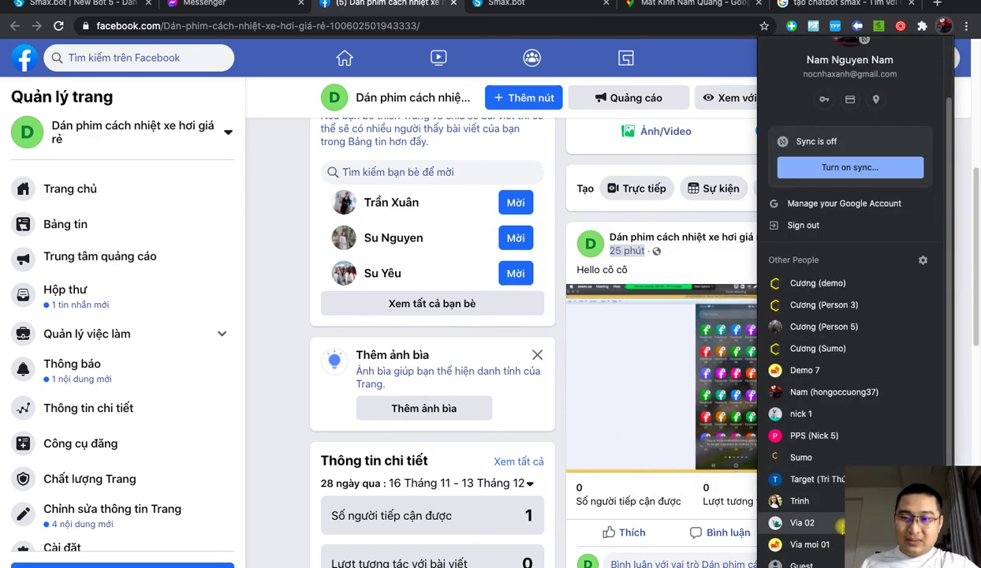
pyautogui.click(826, 435)
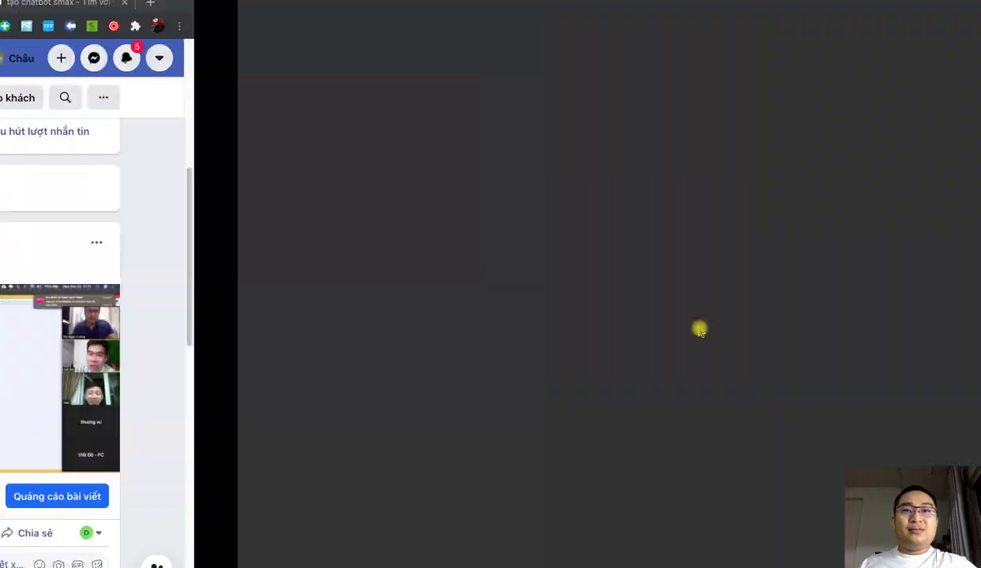
pyautogui.hotkey('ctrl', 'v')
pyautogui.press('Return')
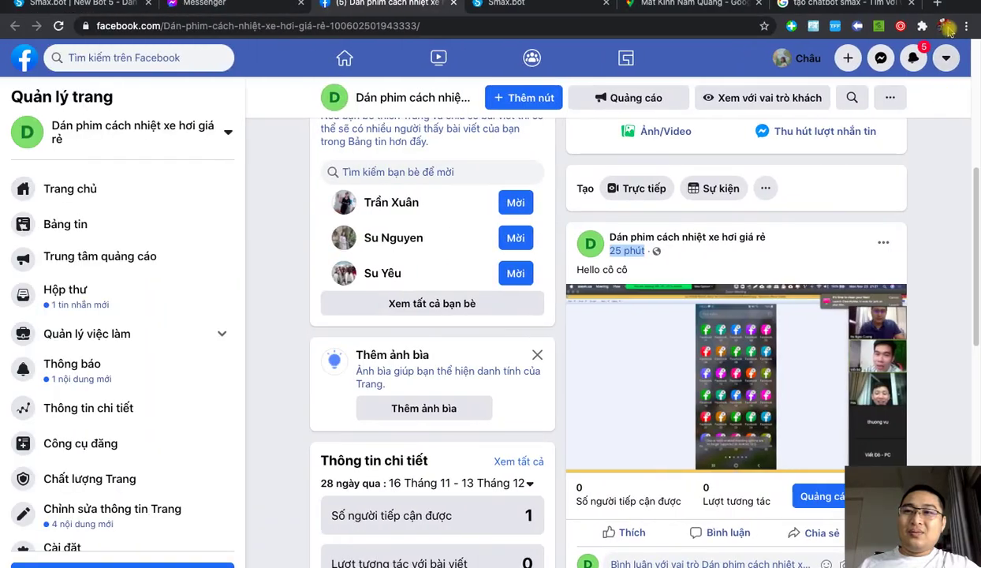
pyautogui.click(946, 27)
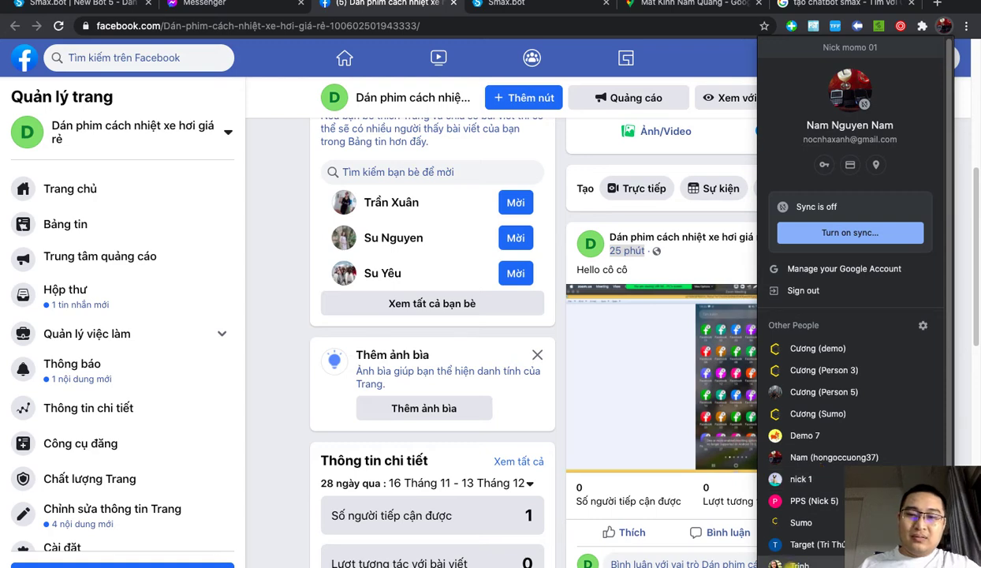
pyautogui.click(798, 564)
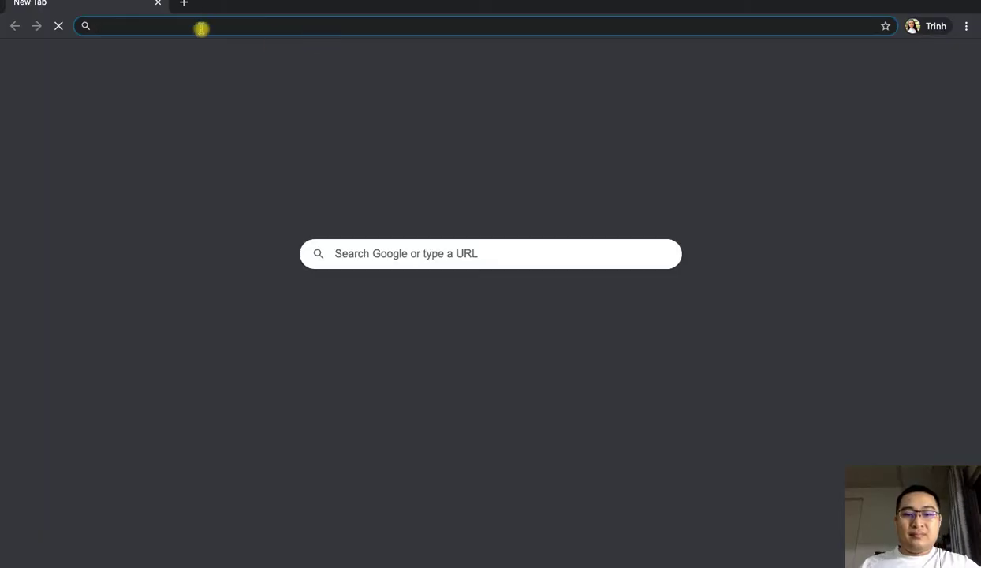
pyautogui.press('super+v')
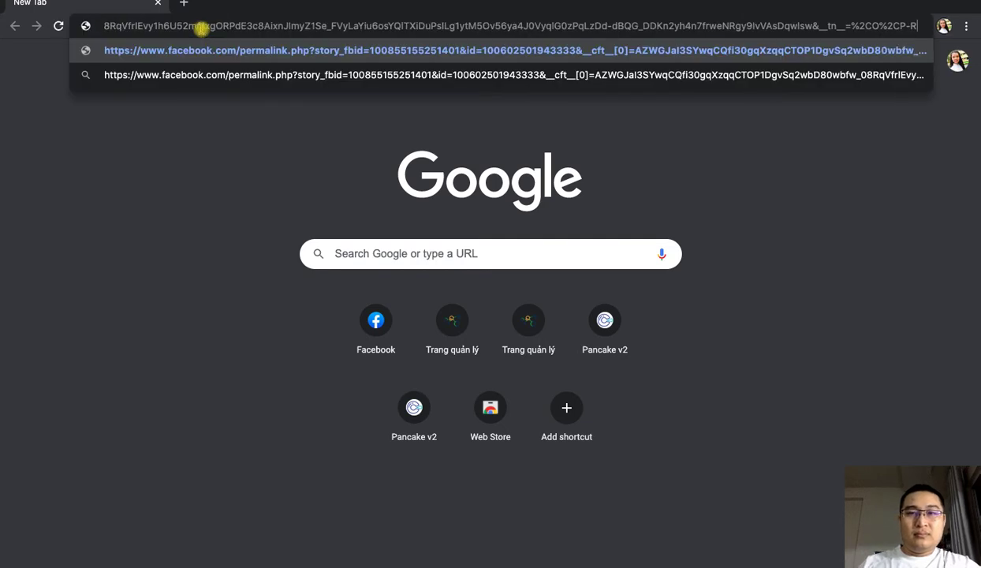
pyautogui.press('Return')
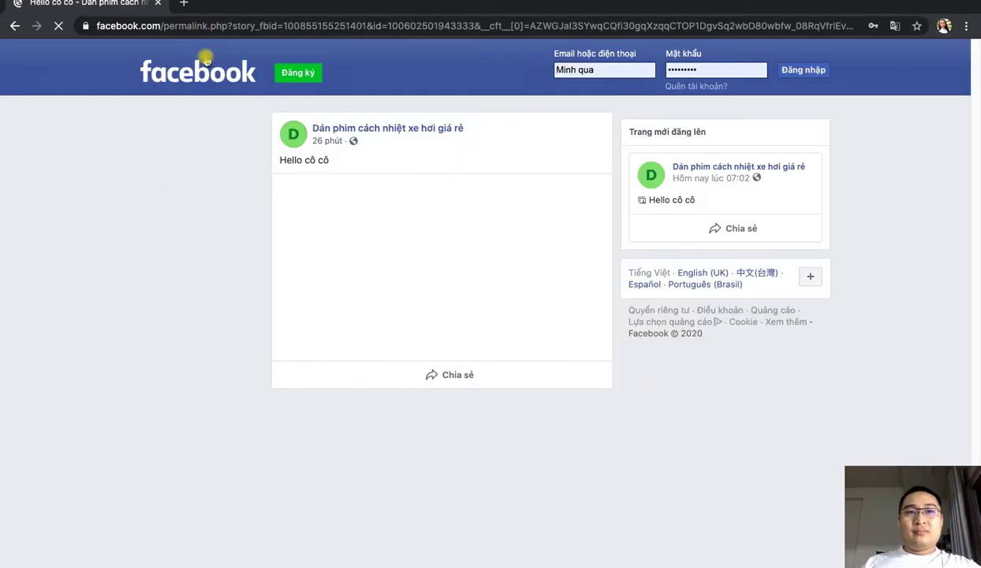
pyautogui.click(157, 4)
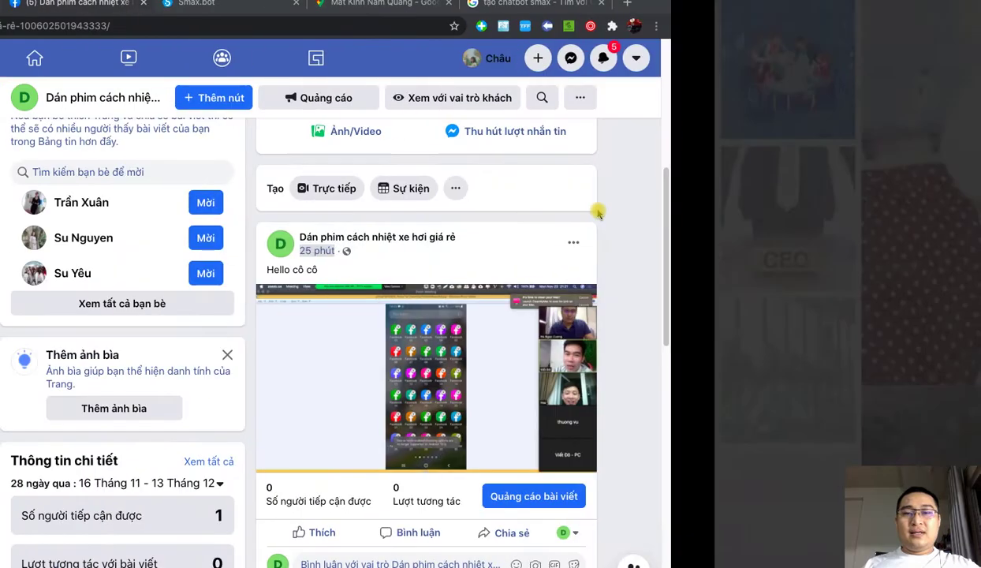
# Step: Scroll to the 'Hello cô cô' post and open the list of identities to interact as
pyautogui.click(943, 26)
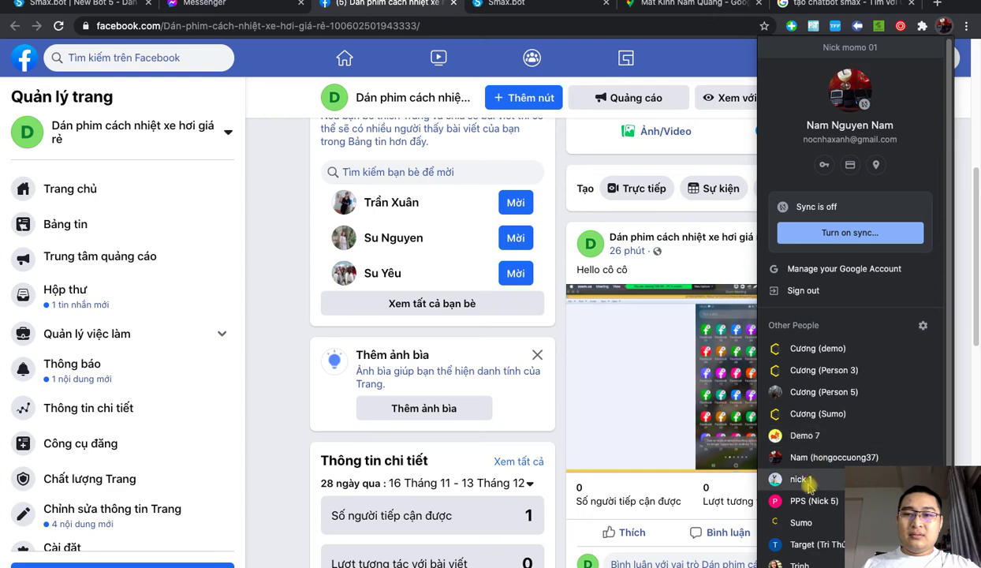
pyautogui.click(274, 298)
pyautogui.scroll(-2, 892, 359)
pyautogui.click(887, 365)
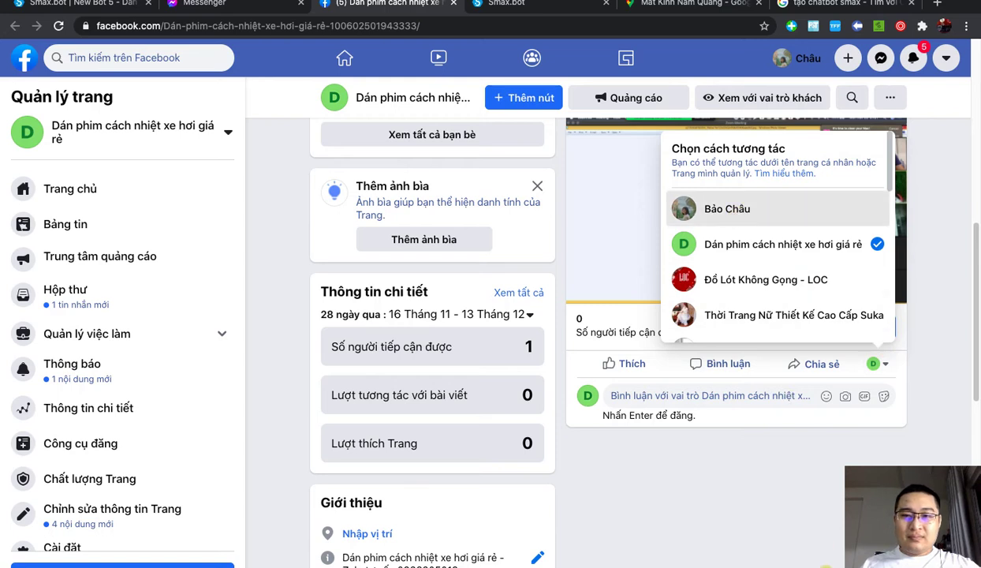
# Step: Post the comment 'Sản phẩm này bao tiền' on the post as the personal profile
pyautogui.click(730, 215)
pyautogui.click(722, 364)
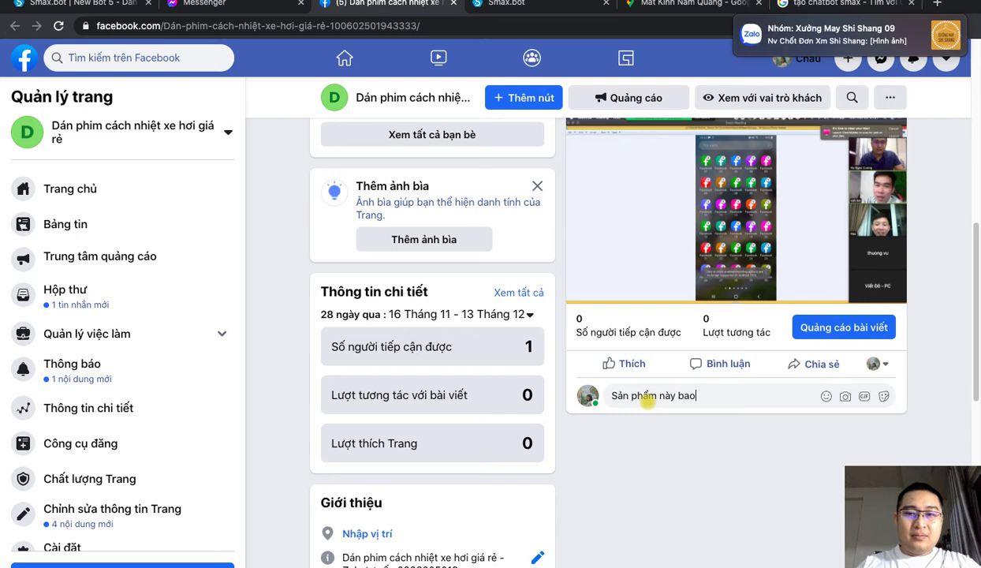
pyautogui.press('Return')
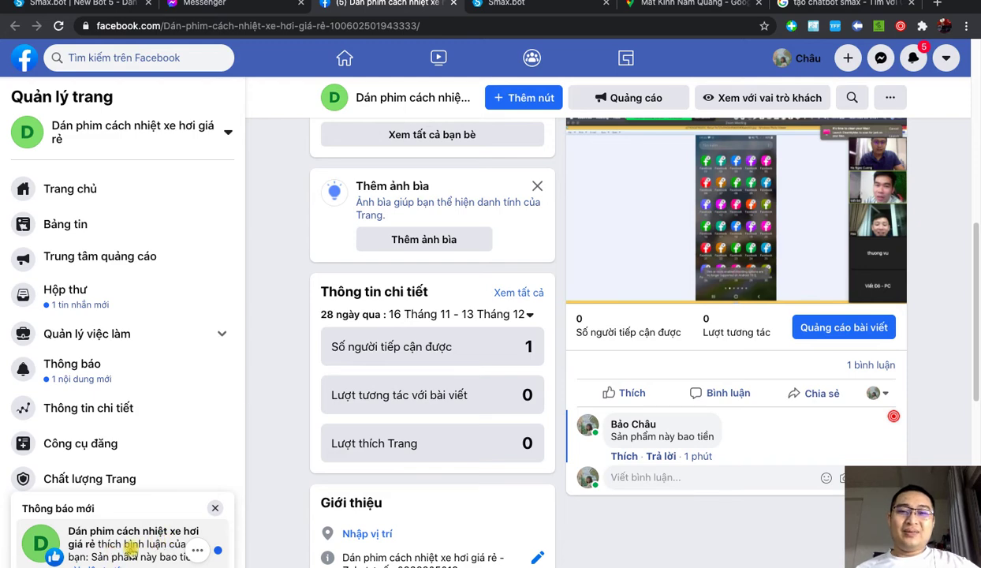
# Step: Check the notifications, then close the Google search and Google Maps tabs
pyautogui.click(130, 546)
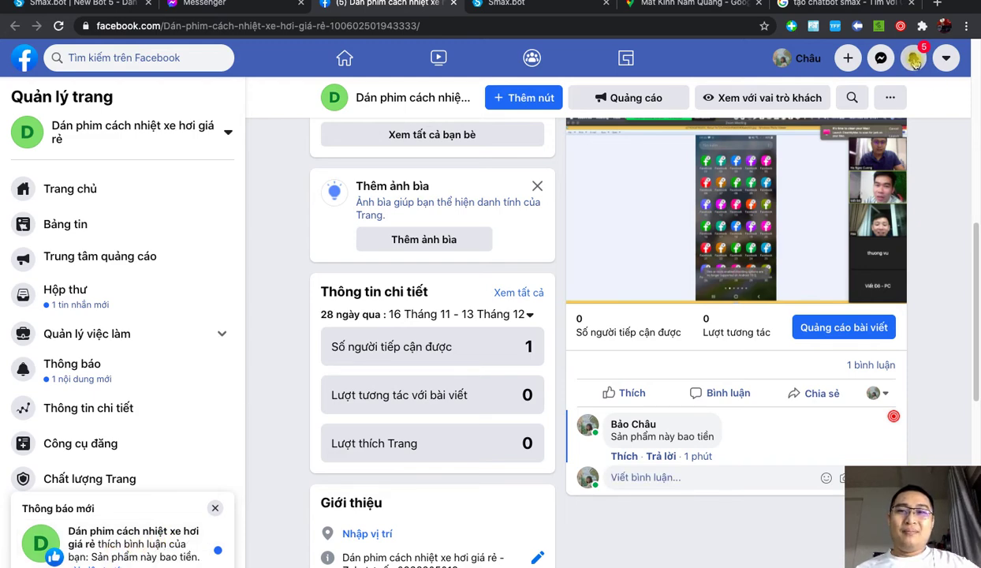
pyautogui.click(914, 59)
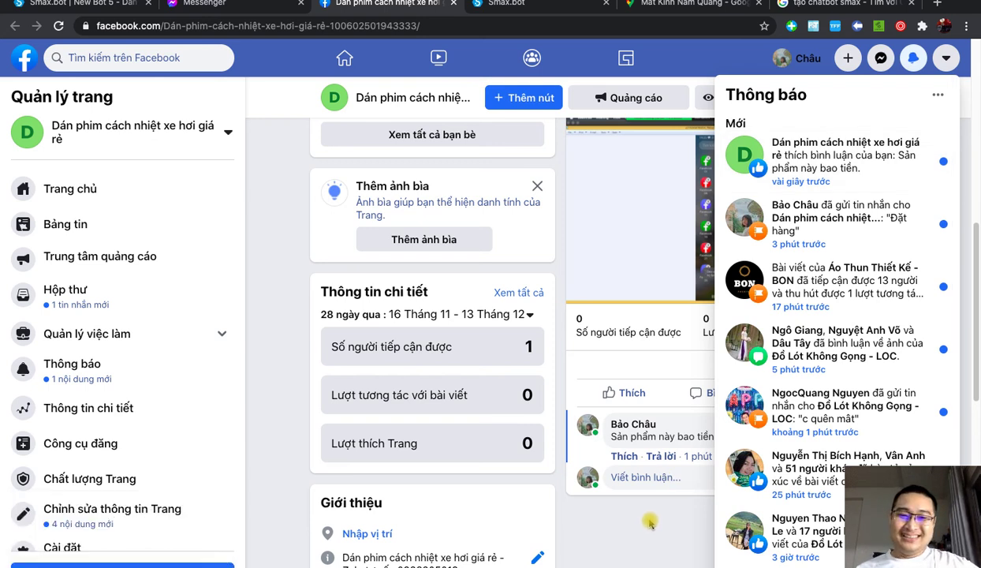
pyautogui.click(648, 523)
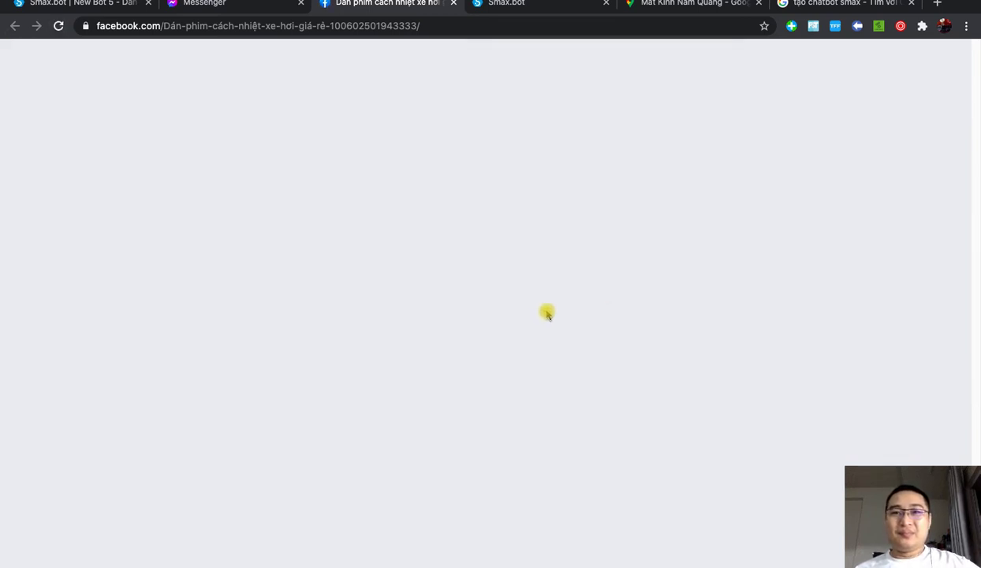
pyautogui.click(848, 3)
pyautogui.press('super+w')
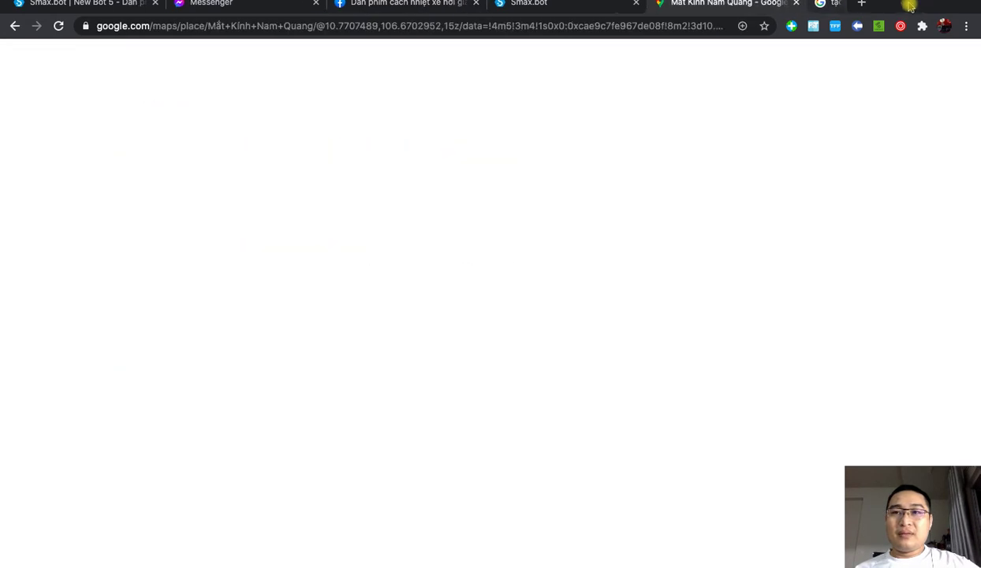
pyautogui.press('super+w')
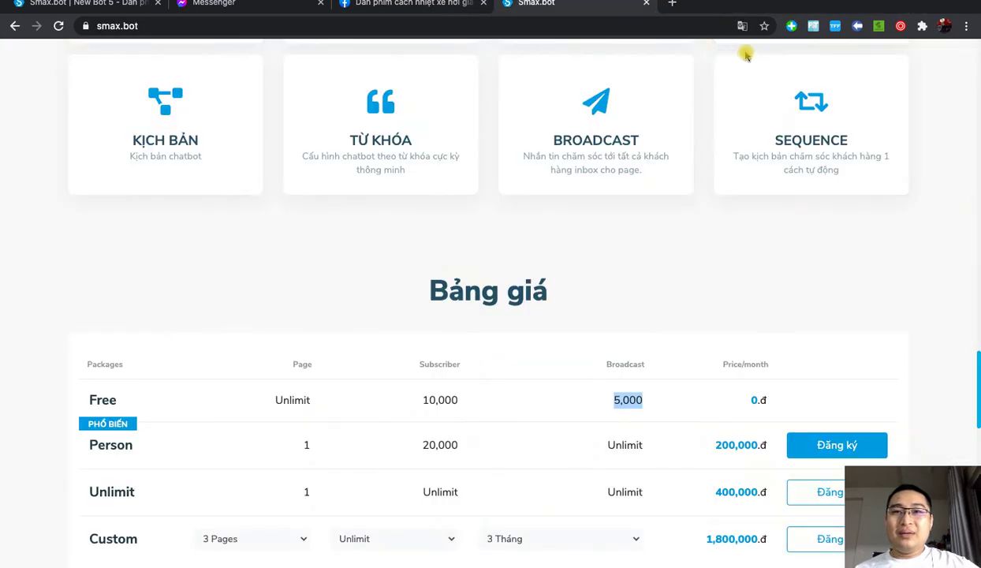
# Step: Close the Smax.bot pricing tab and reveal the test comment under the post
pyautogui.press('super+w')
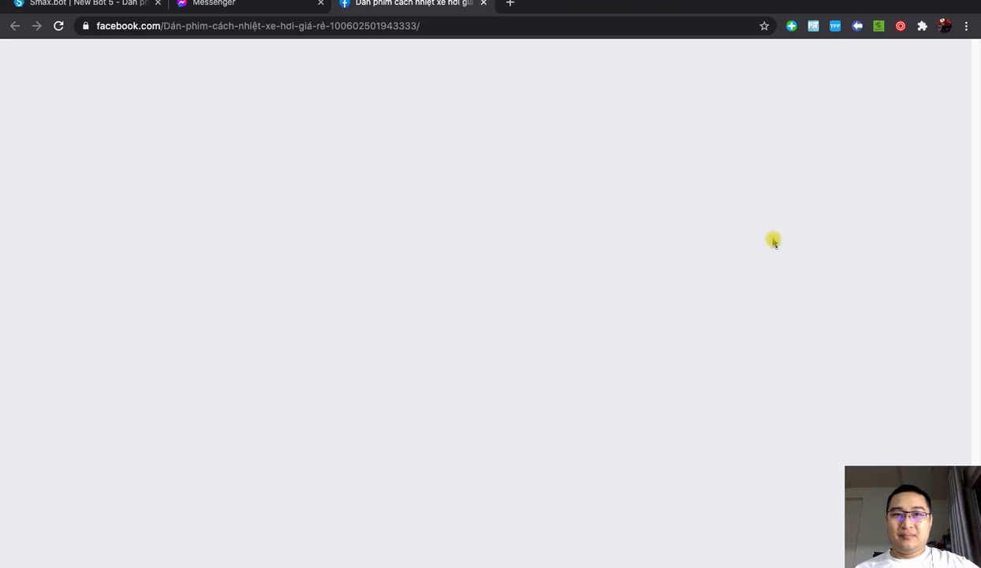
pyautogui.scroll(-3, 964, 229)
pyautogui.scroll(-2, 964, 230)
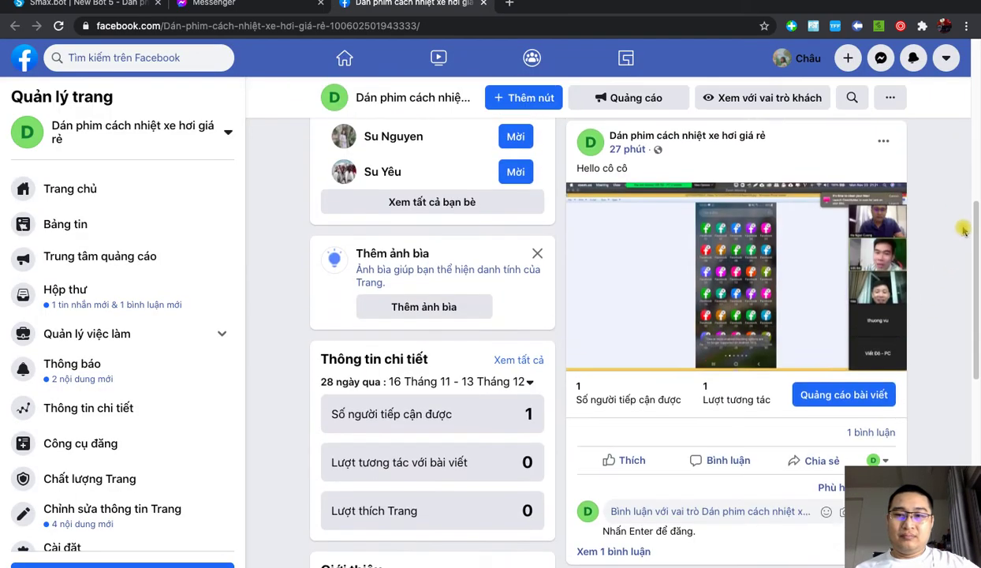
pyautogui.click(632, 514)
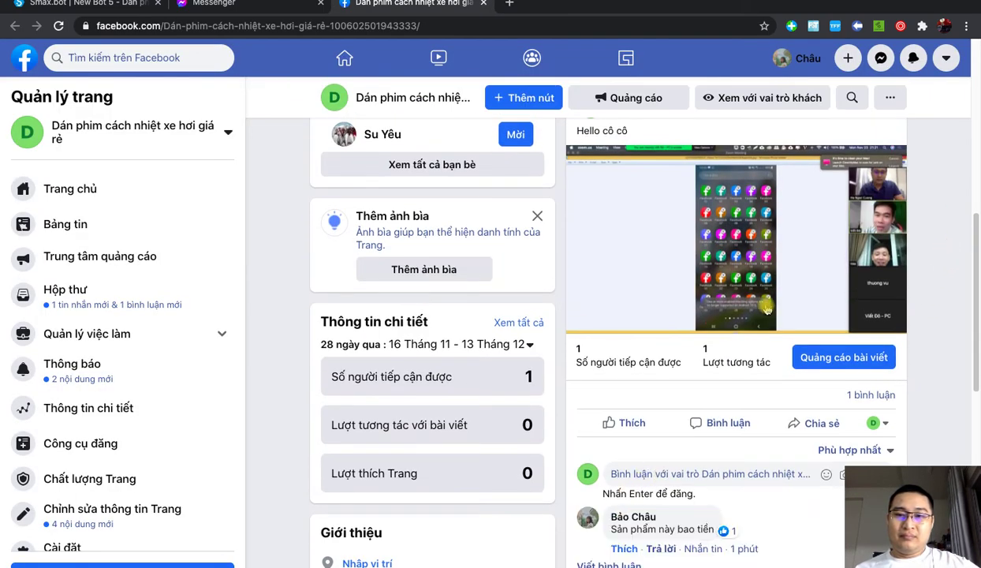
pyautogui.scroll(-2, 767, 310)
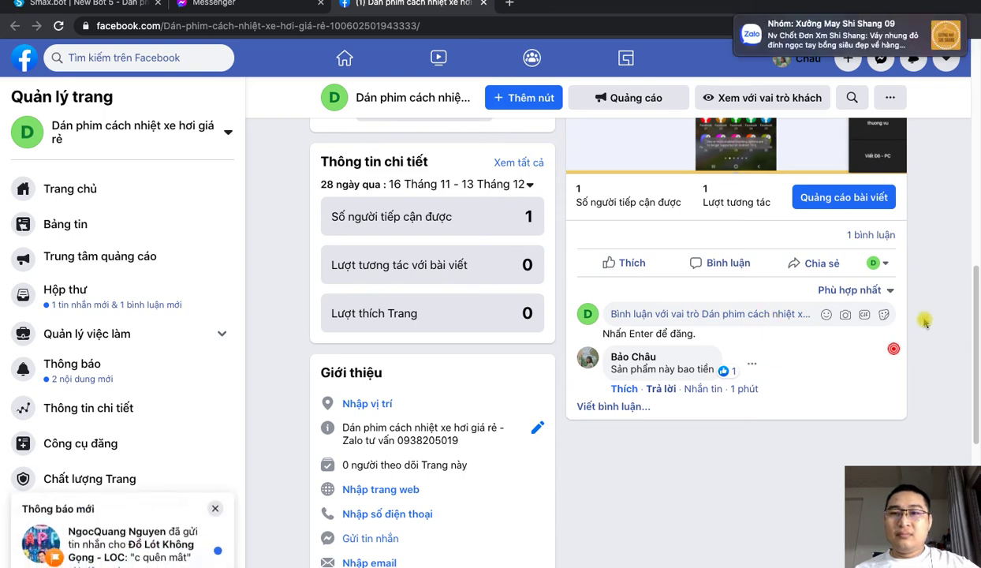
pyautogui.scroll(1, 827, 436)
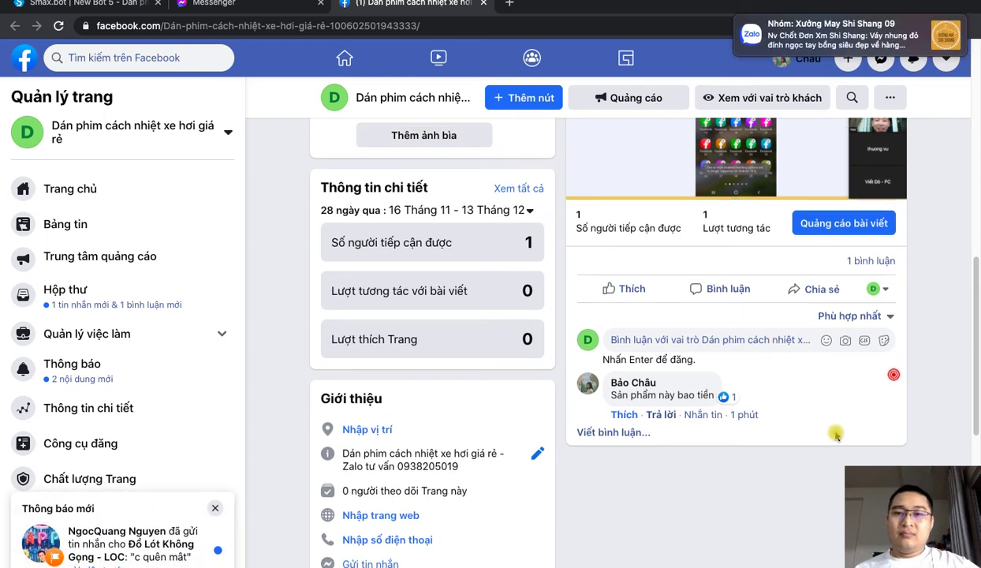
pyautogui.scroll(1, 837, 435)
pyautogui.scroll(5, 836, 436)
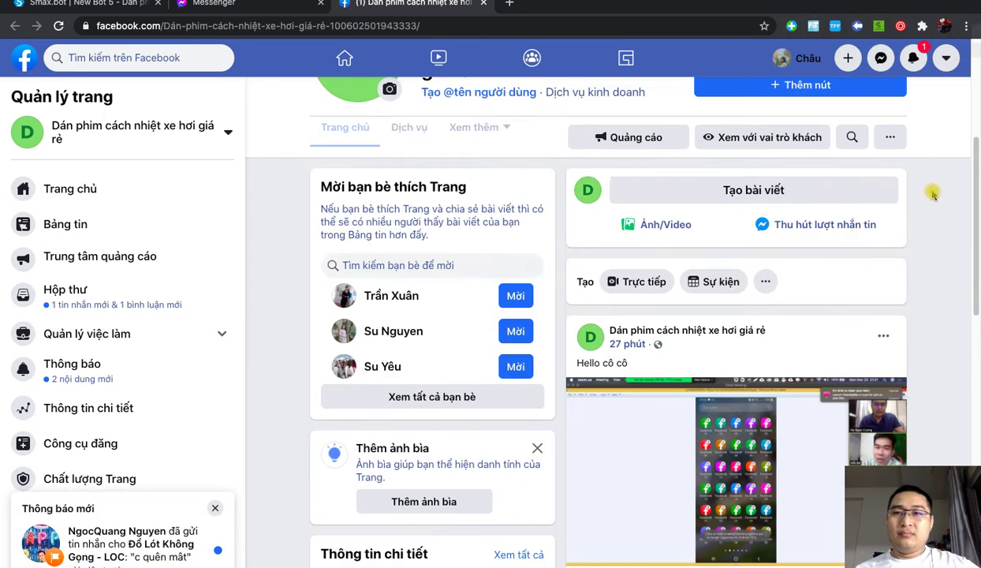
# Step: Verify the Page's like notification on the comment, collapse the comments, and reload the Page
pyautogui.click(914, 58)
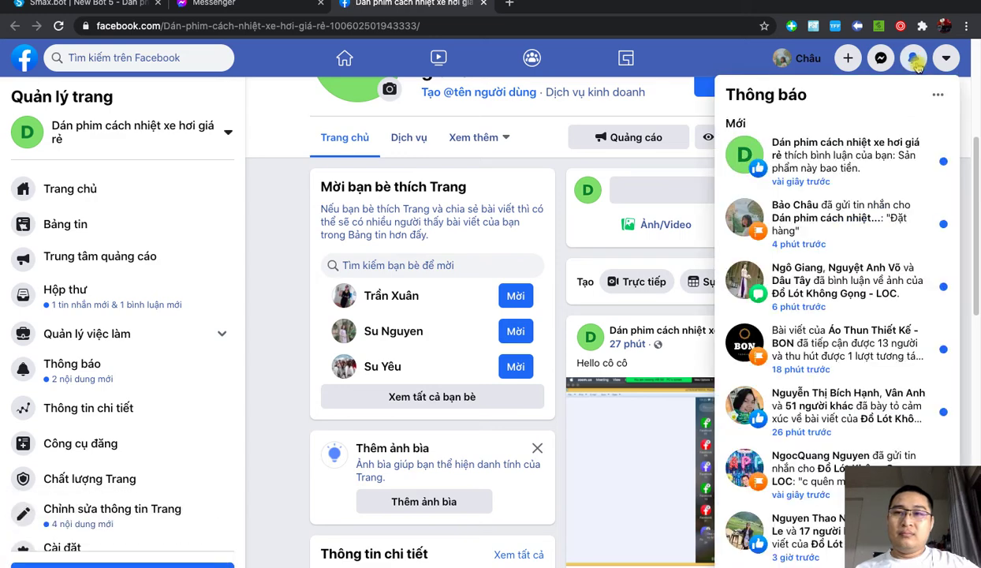
pyautogui.click(866, 155)
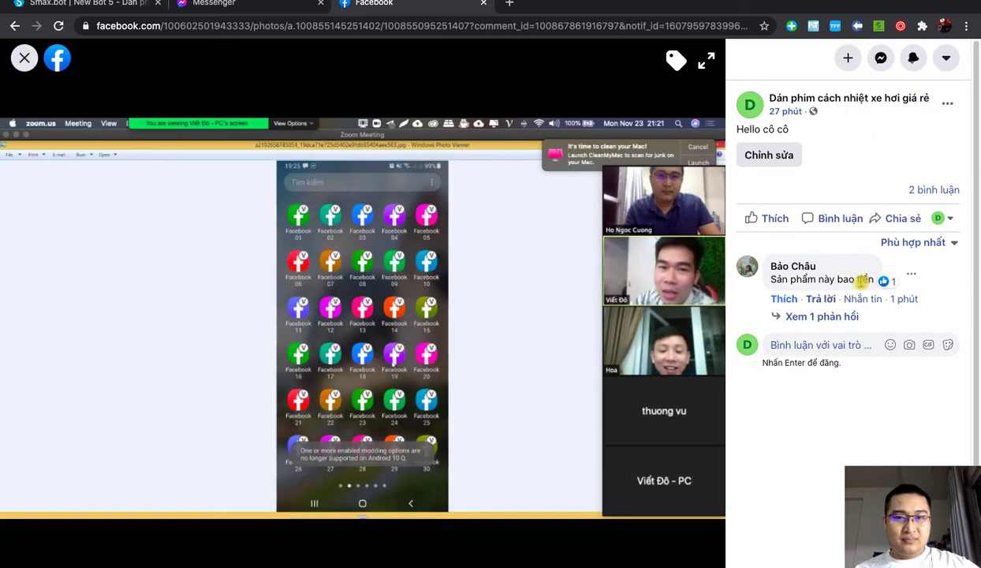
pyautogui.press('Escape')
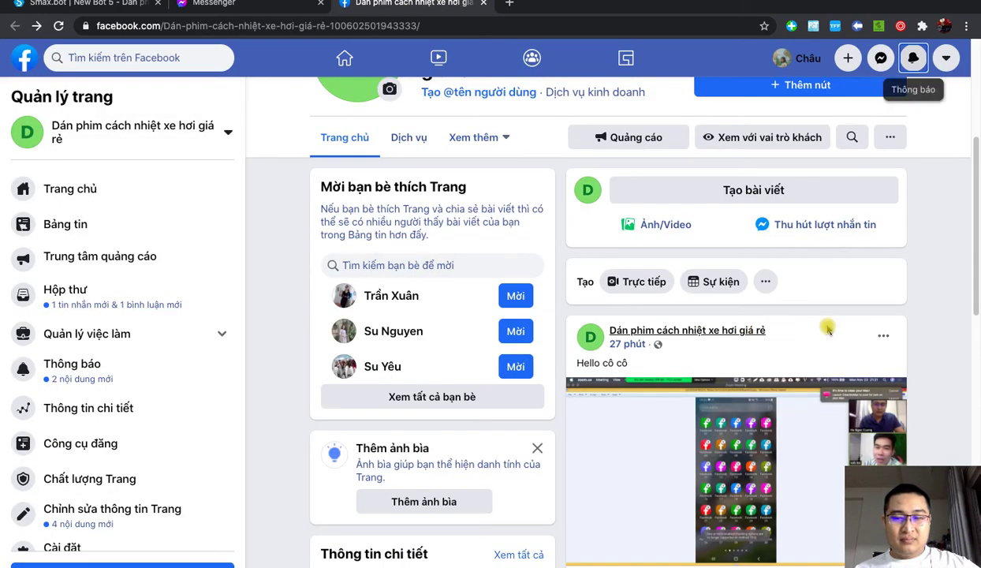
pyautogui.scroll(-5, 781, 339)
pyautogui.scroll(-1, 781, 339)
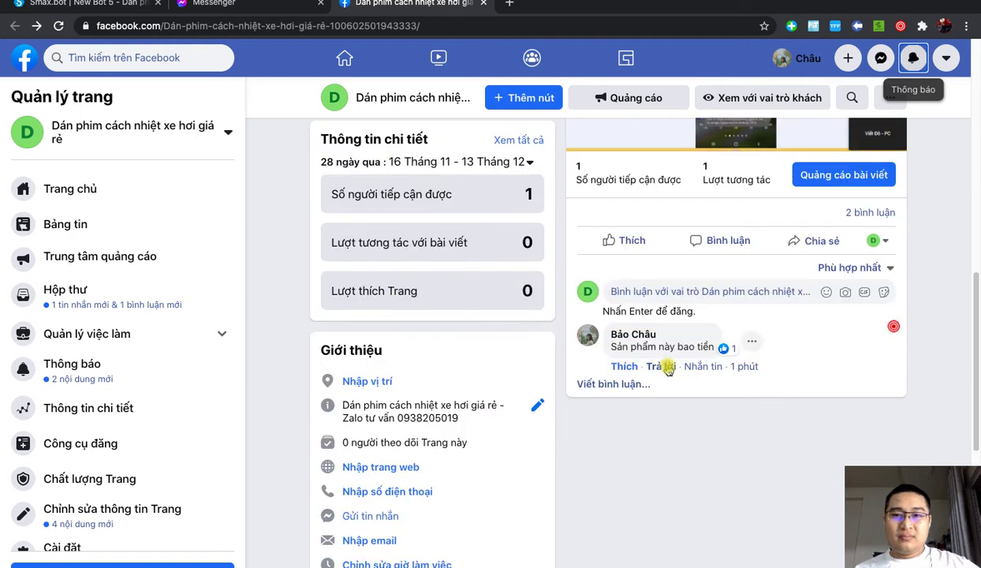
pyautogui.click(850, 212)
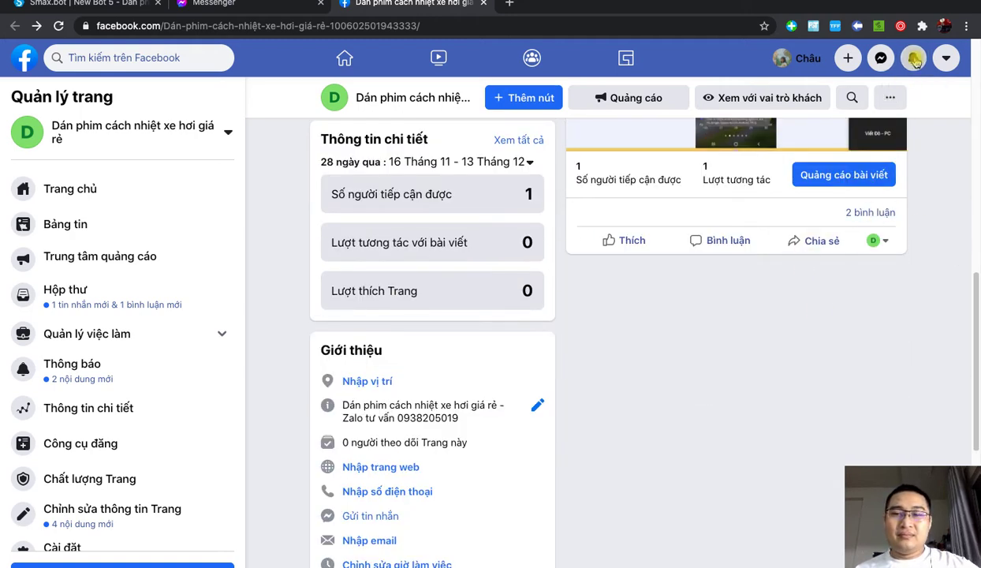
pyautogui.click(914, 58)
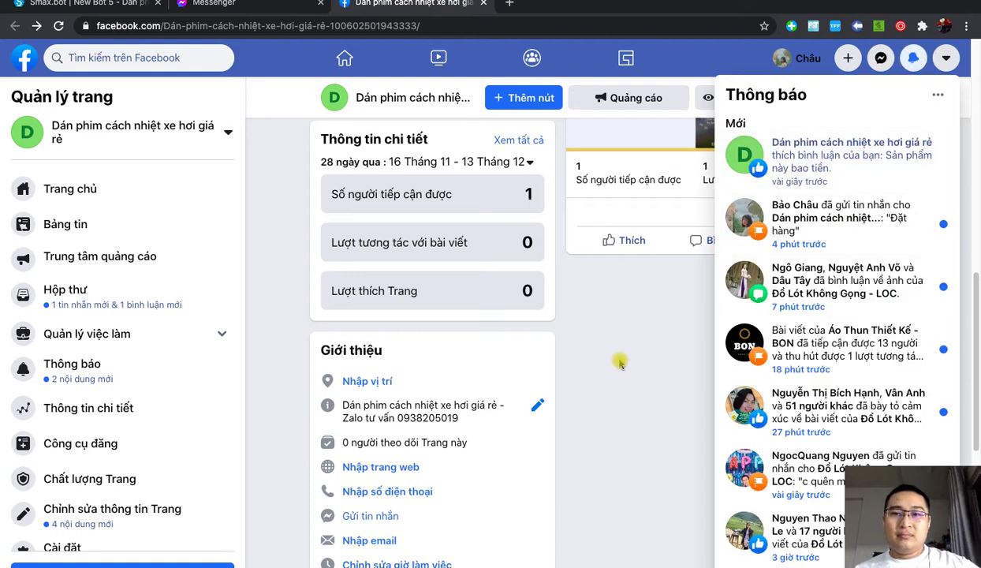
pyautogui.click(565, 294)
pyautogui.click(56, 26)
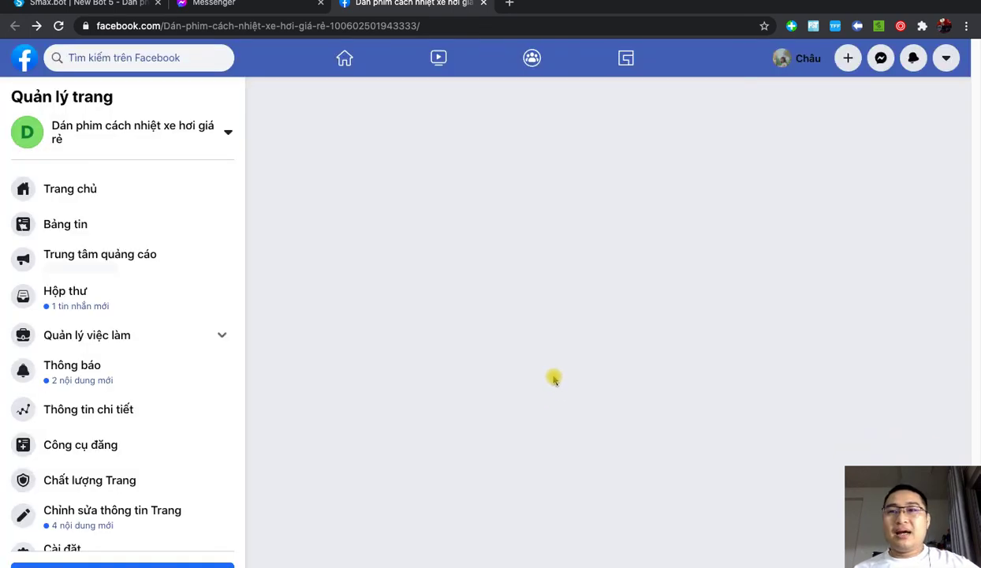
# Step: Expand the comment to show the Page's auto-reply with the Zalo link, then view Messenger conversations
pyautogui.scroll(-5, 555, 374)
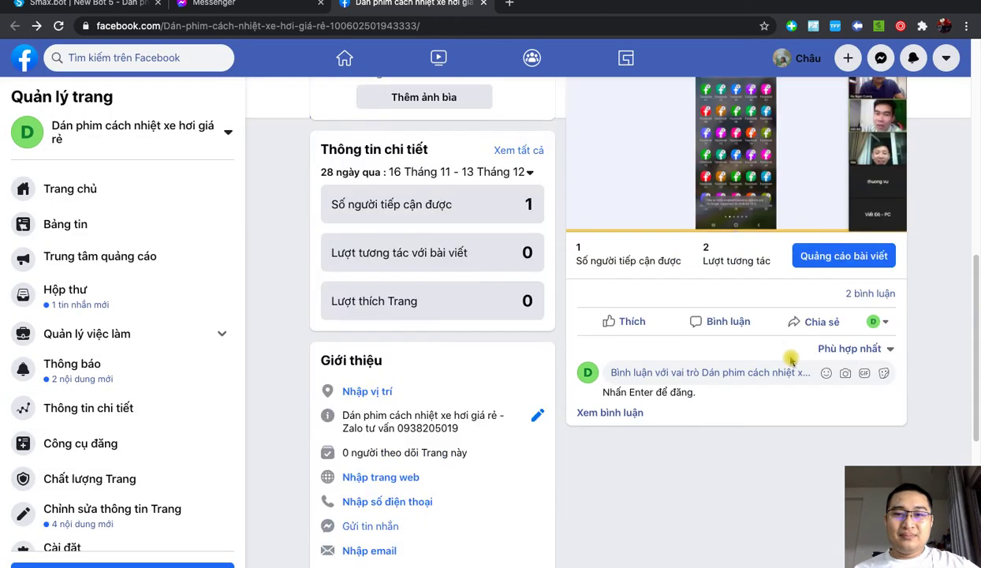
pyautogui.click(613, 412)
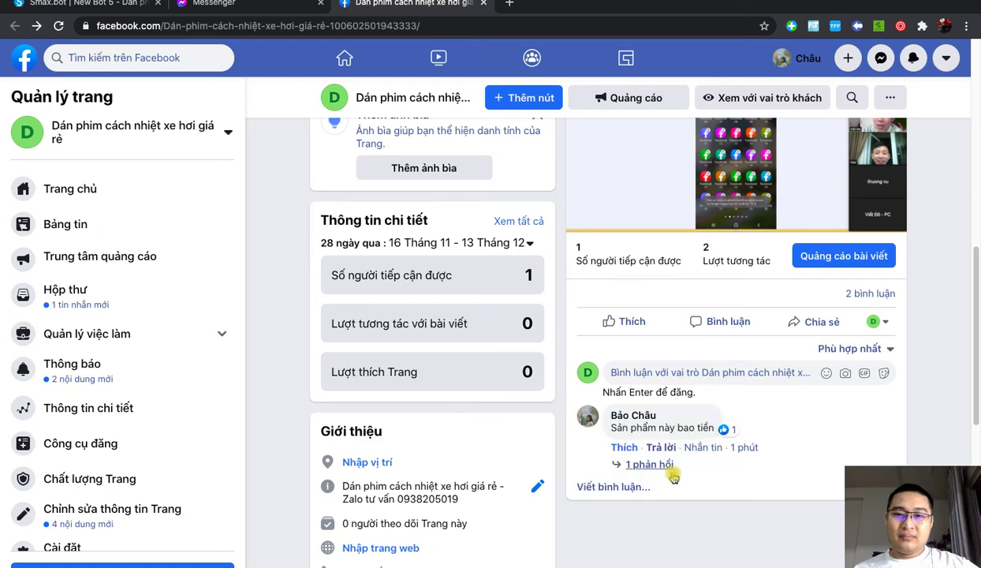
pyautogui.click(649, 464)
pyautogui.scroll(-2, 710, 410)
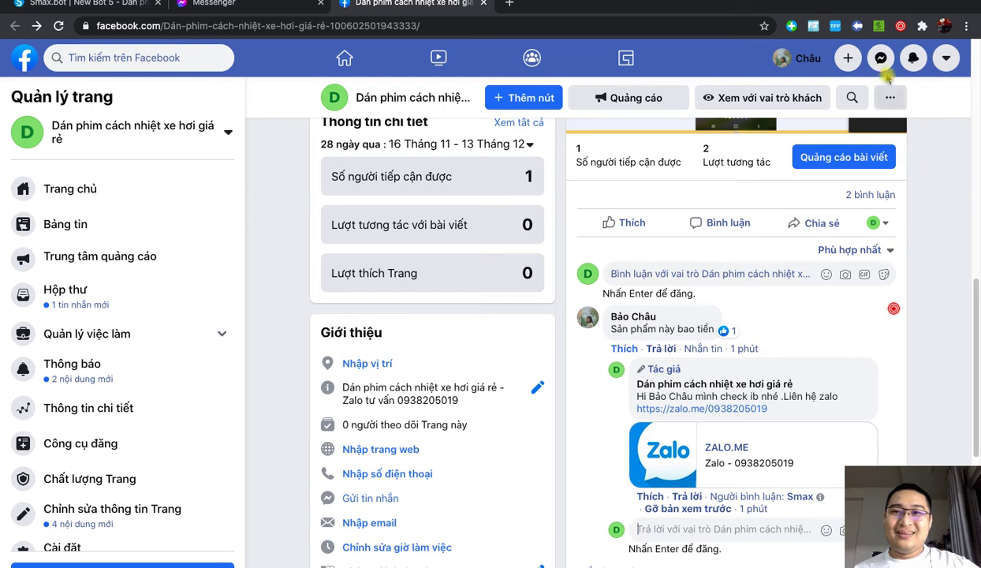
pyautogui.click(882, 60)
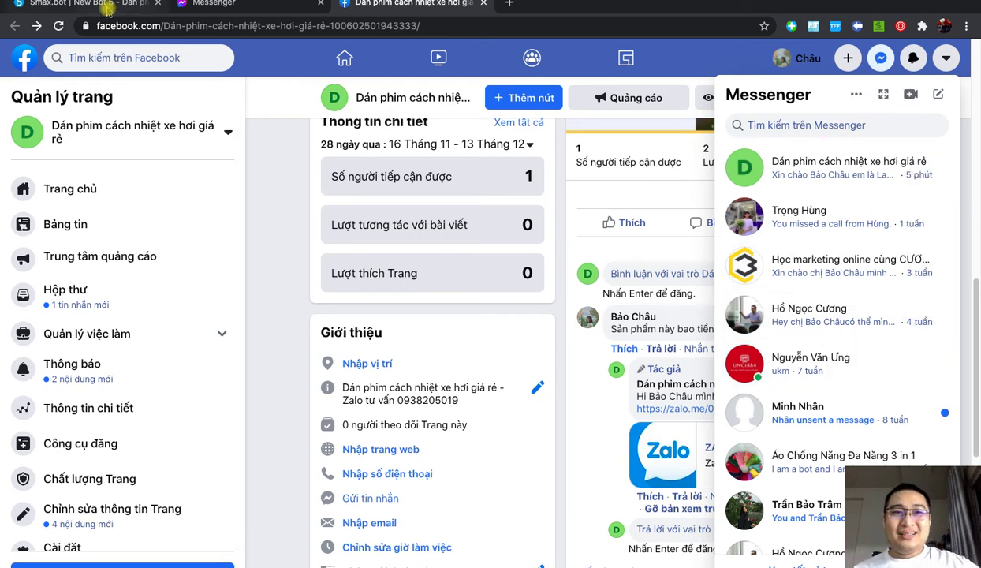
# Step: Return to Smax.bot's Bot Comment list showing the active 'Trả lời all khách hàng' scenario
pyautogui.click(109, 6)
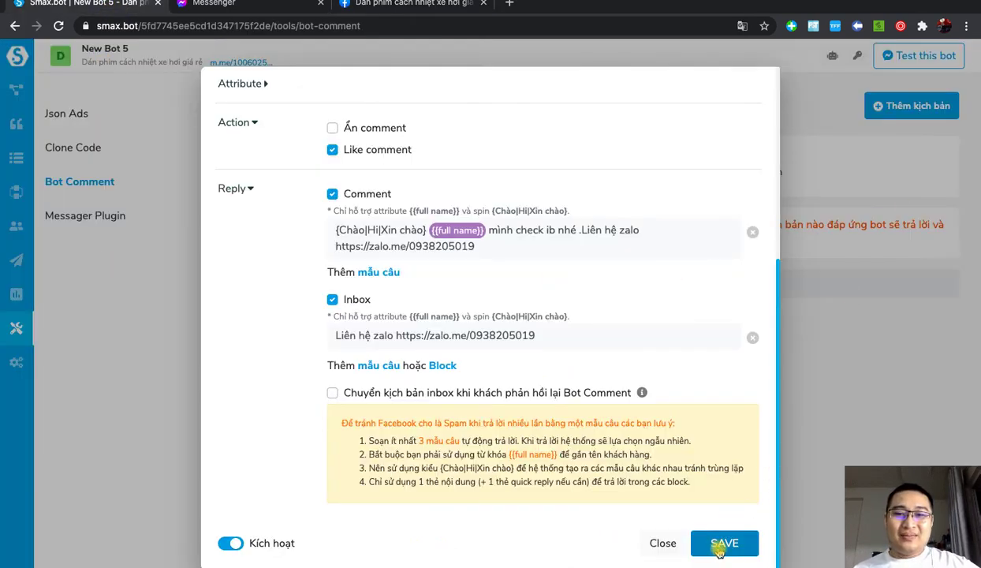
pyautogui.click(662, 543)
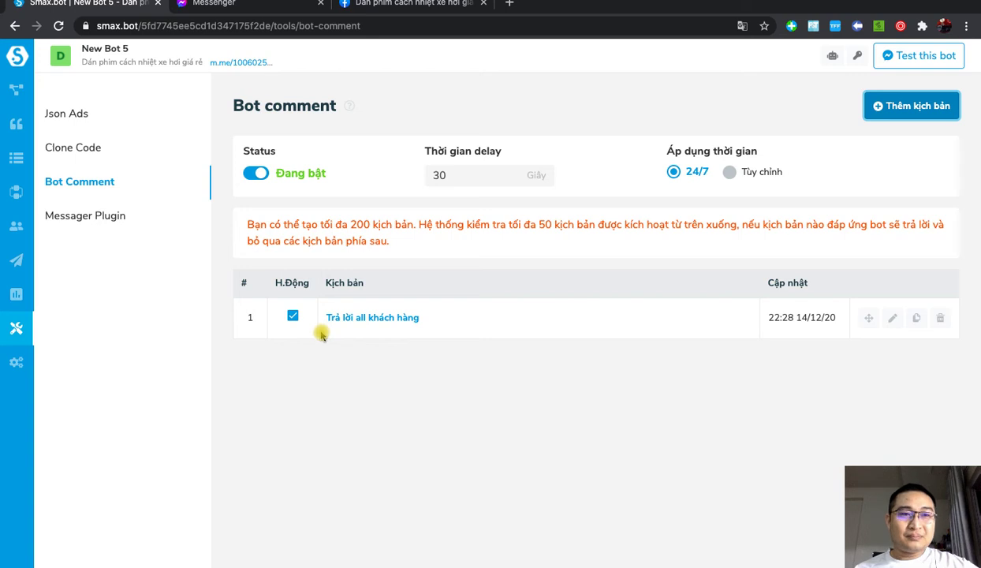
# Step: Rearrange New Bot 5's Welcome, dathang and diachishop blocks, glance at broadcasts, and return to the bot list
pyautogui.click(13, 88)
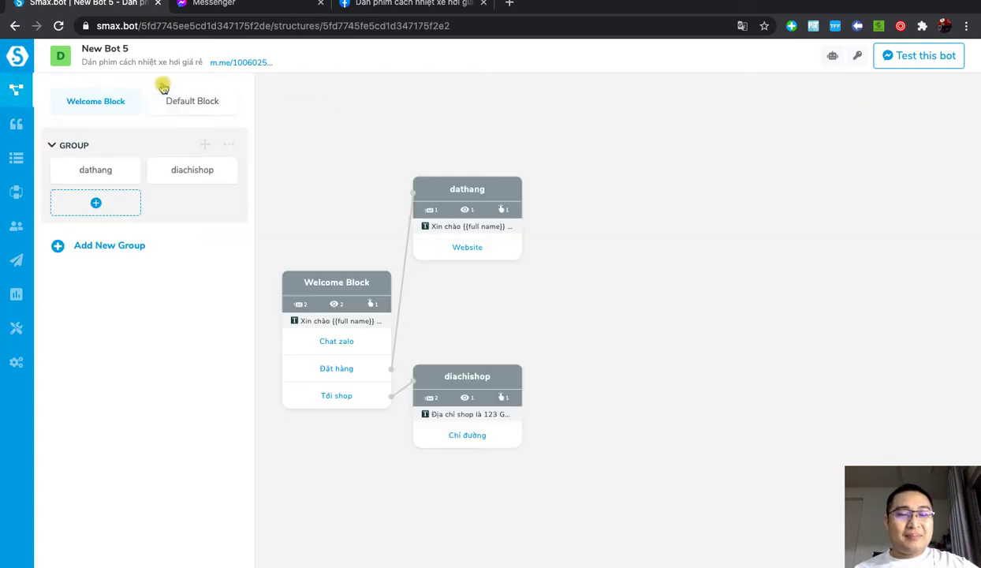
pyautogui.moveTo(474, 389); pyautogui.dragTo(499, 433)
pyautogui.moveTo(335, 281); pyautogui.dragTo(372, 273)
pyautogui.moveTo(488, 189); pyautogui.dragTo(572, 185)
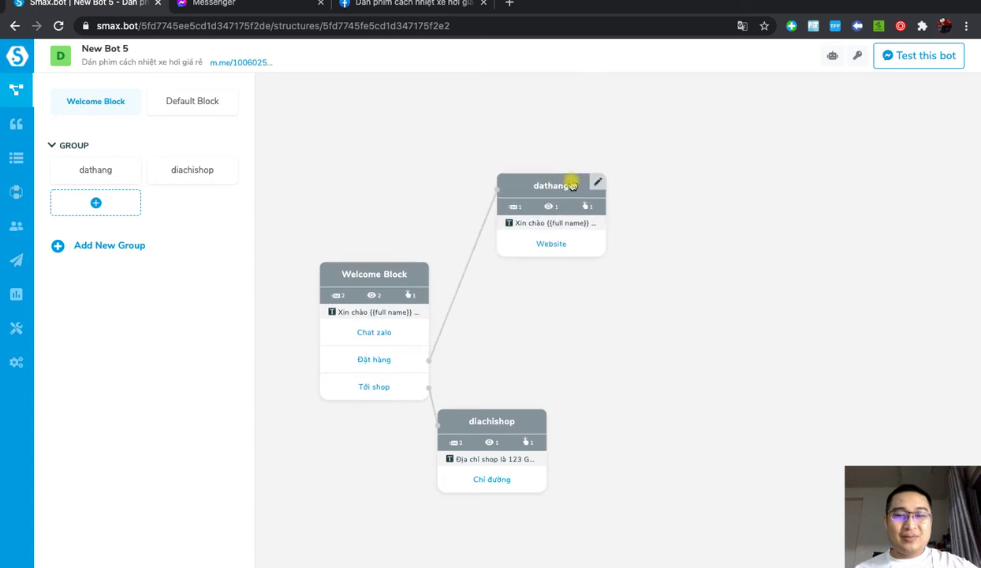
pyautogui.moveTo(368, 263); pyautogui.dragTo(376, 227)
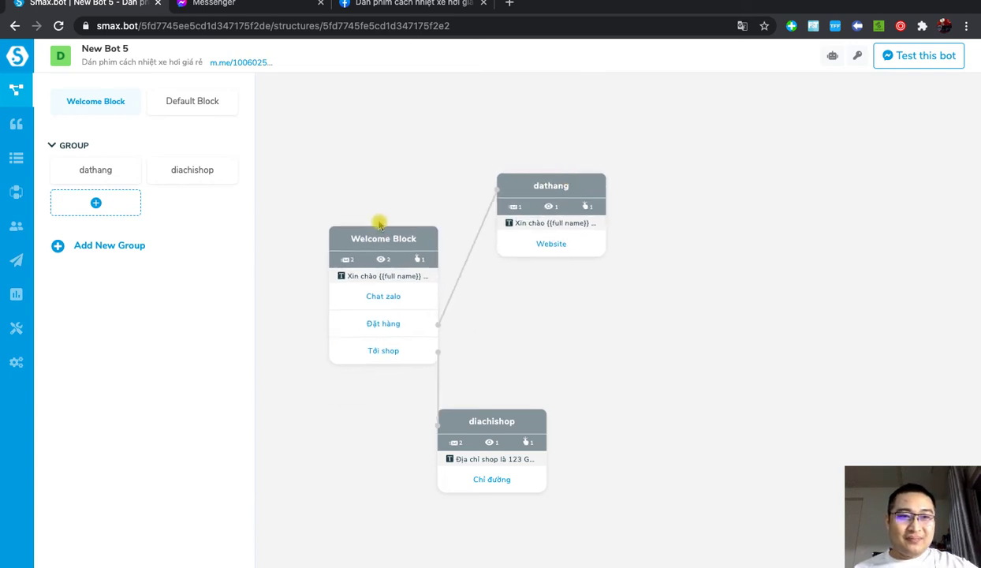
pyautogui.click(14, 267)
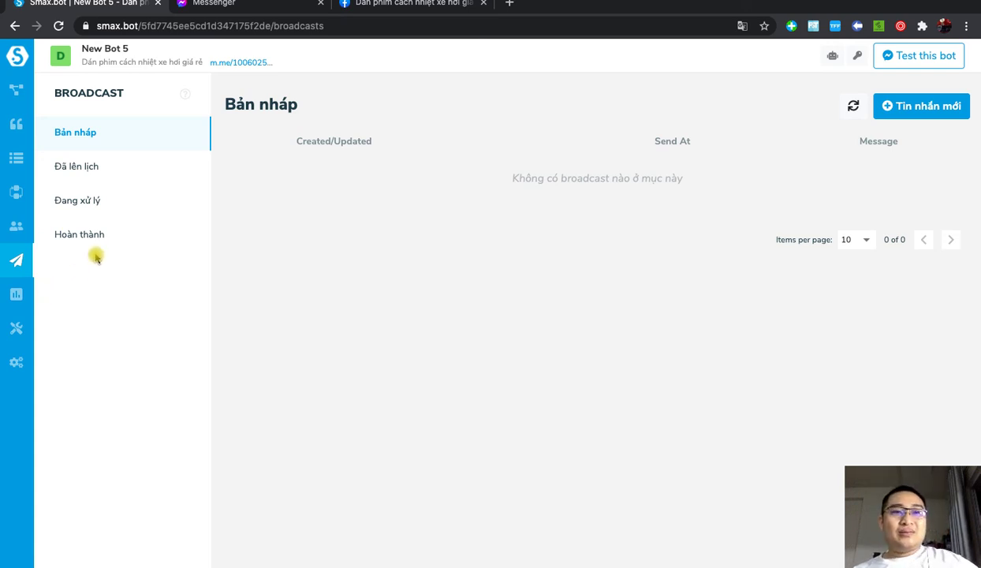
pyautogui.click(13, 56)
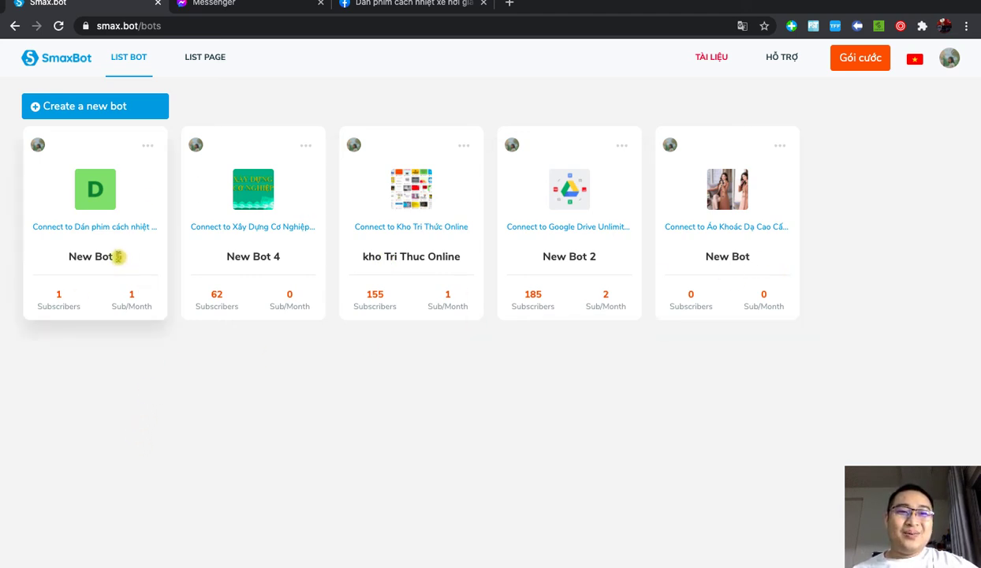
# Step: Clone New Bot 5 including its keywords, bot menu, sequences and settings
pyautogui.click(148, 146)
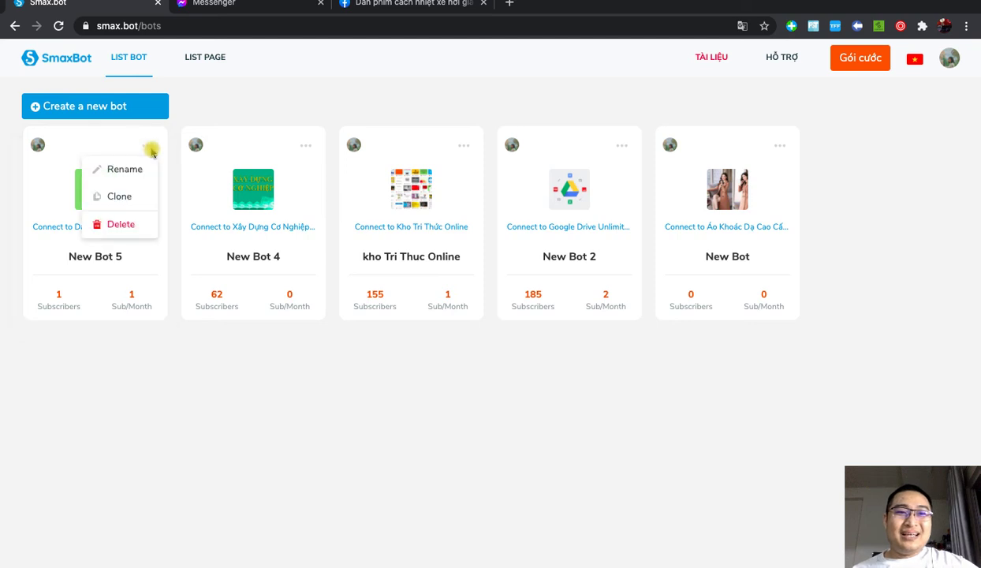
pyautogui.click(121, 199)
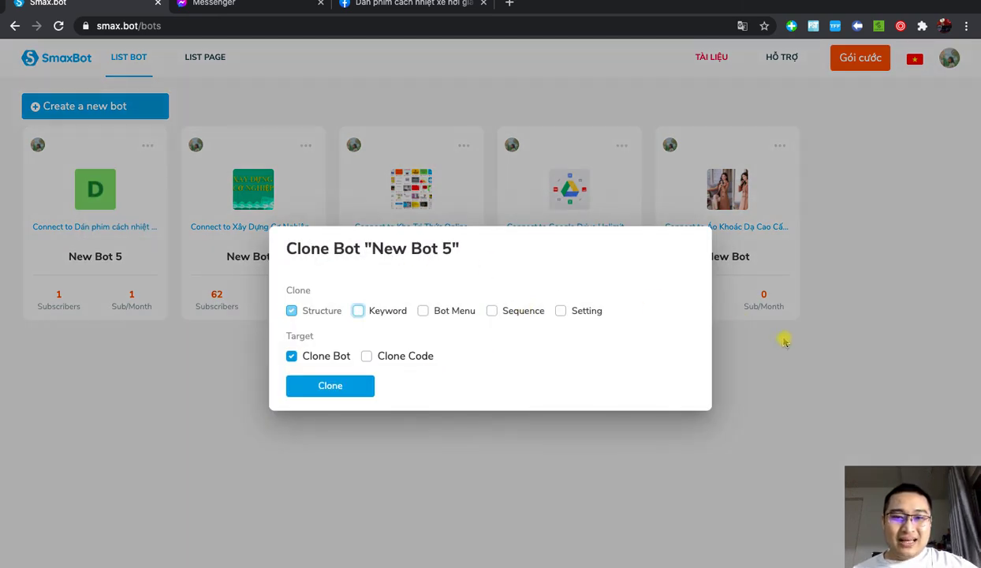
pyautogui.click(561, 311)
pyautogui.click(493, 311)
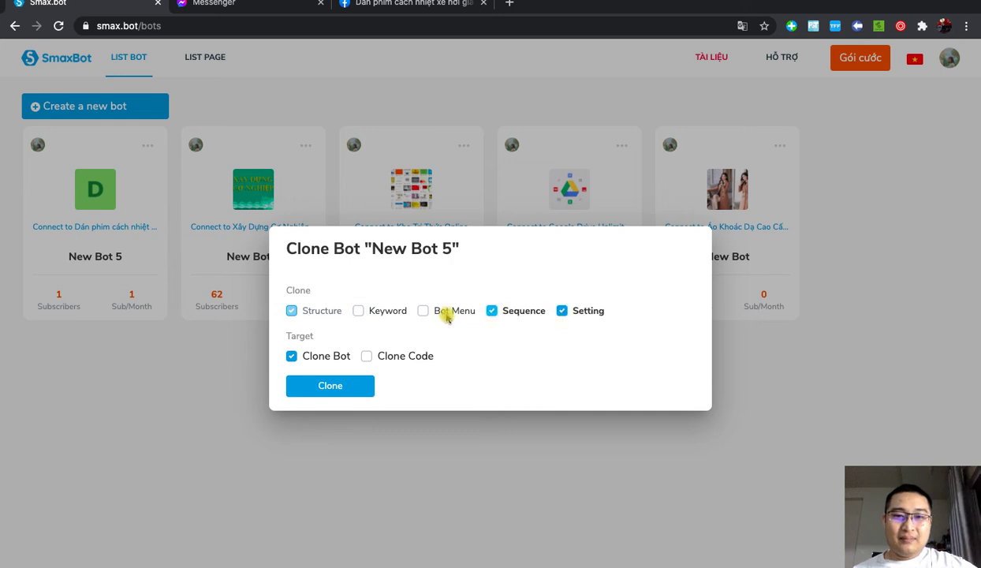
pyautogui.click(424, 311)
pyautogui.click(359, 311)
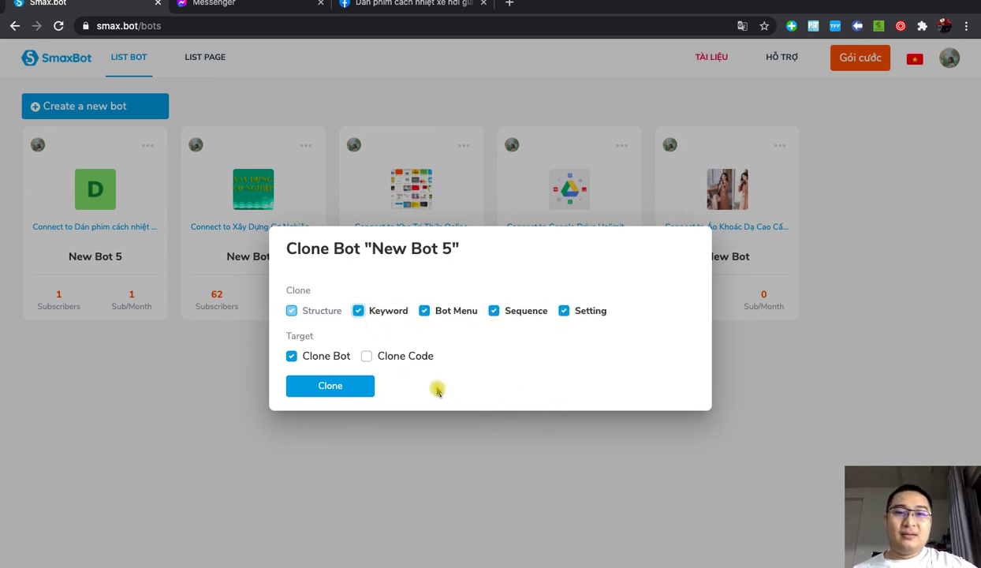
pyautogui.click(341, 387)
pyautogui.click(623, 98)
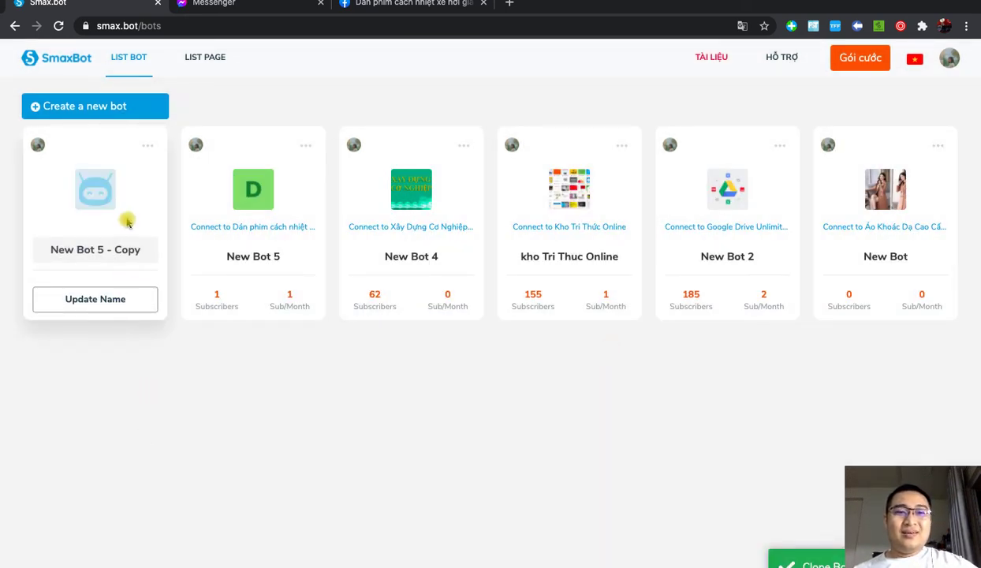
# Step: Rename the cloned bot to New Bot 6
pyautogui.moveTo(138, 251); pyautogui.dragTo(82, 250)
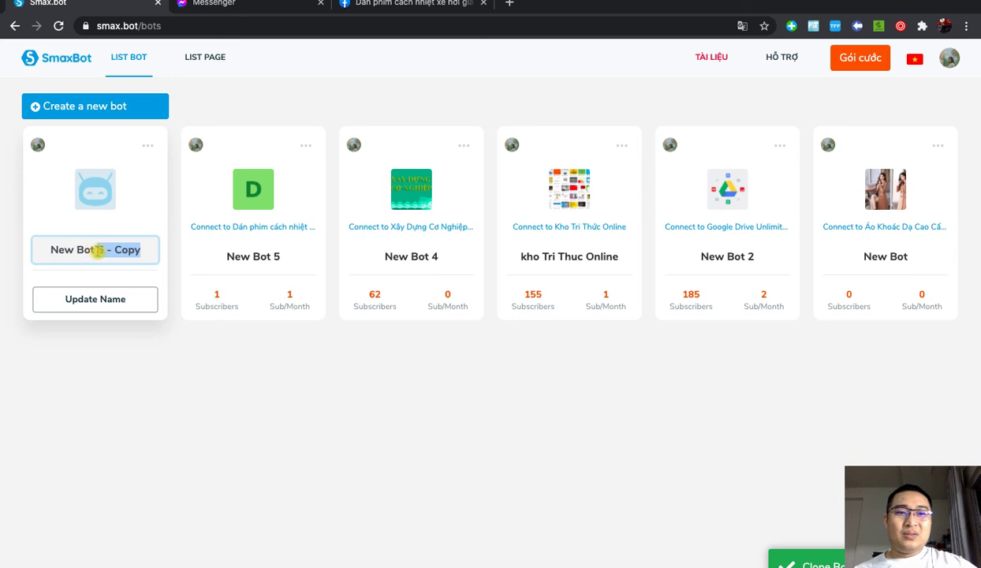
pyautogui.write('6')
pyautogui.click(104, 298)
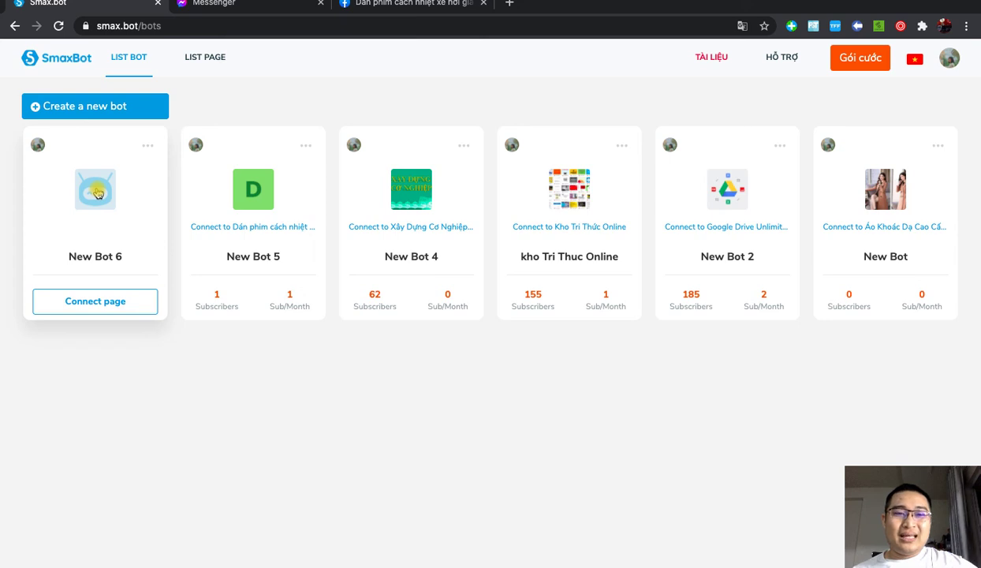
# Step: Connect New Bot 6 to the 'Dán phim cách nhiệt văn phòng tận nơi giá rẻ' page, then return to the bot list
pyautogui.click(97, 193)
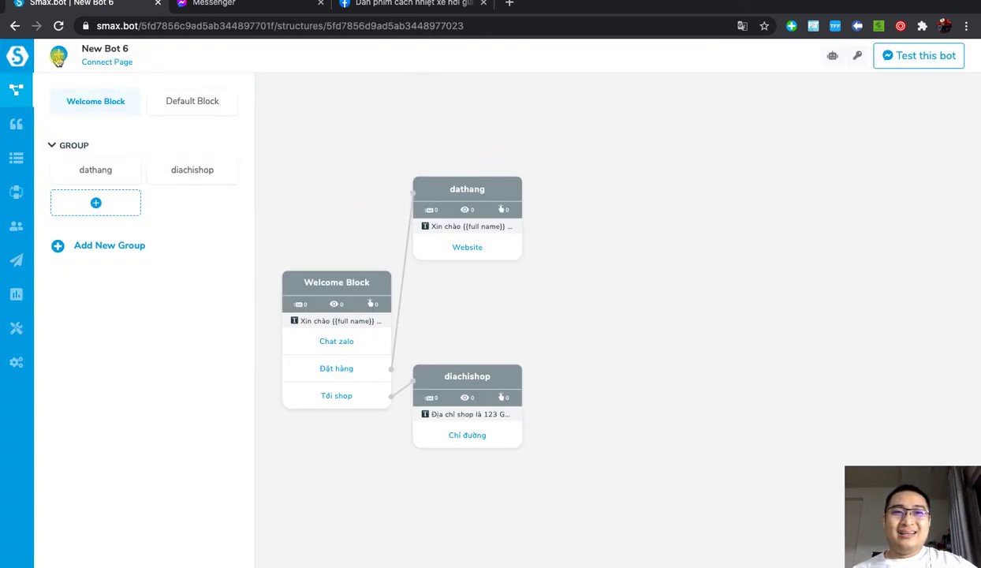
pyautogui.click(120, 63)
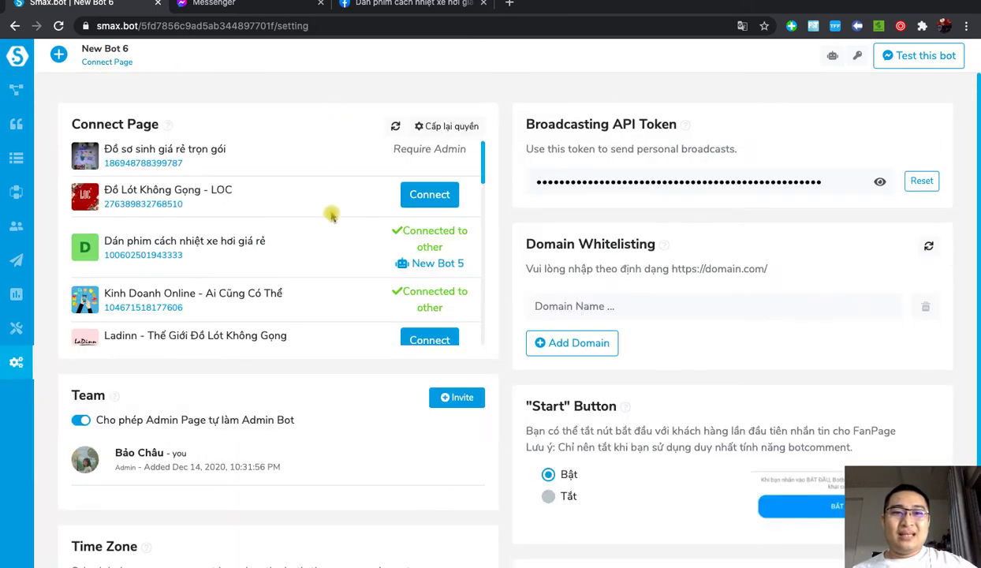
pyautogui.scroll(-2, 329, 215)
pyautogui.scroll(-3, 331, 217)
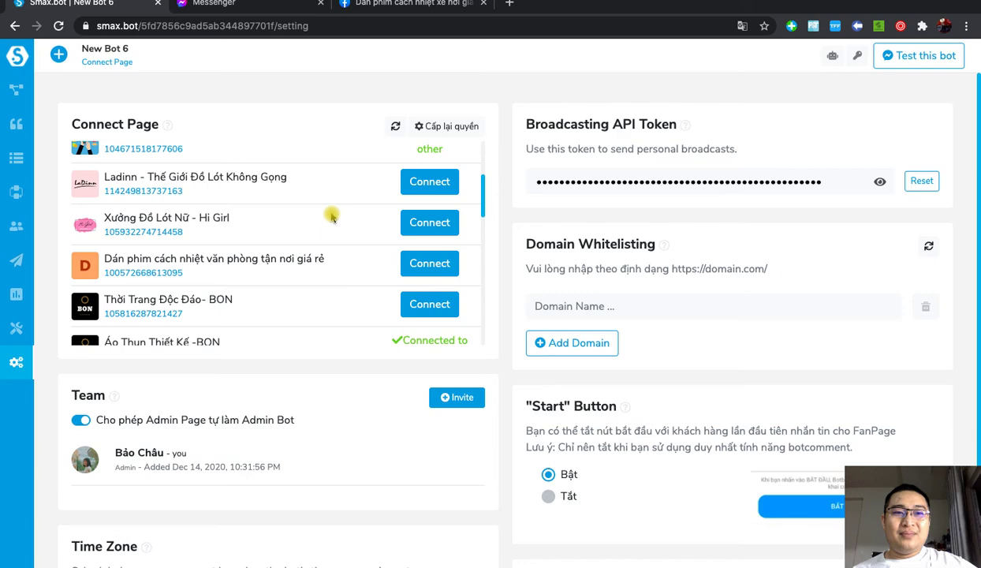
pyautogui.click(441, 271)
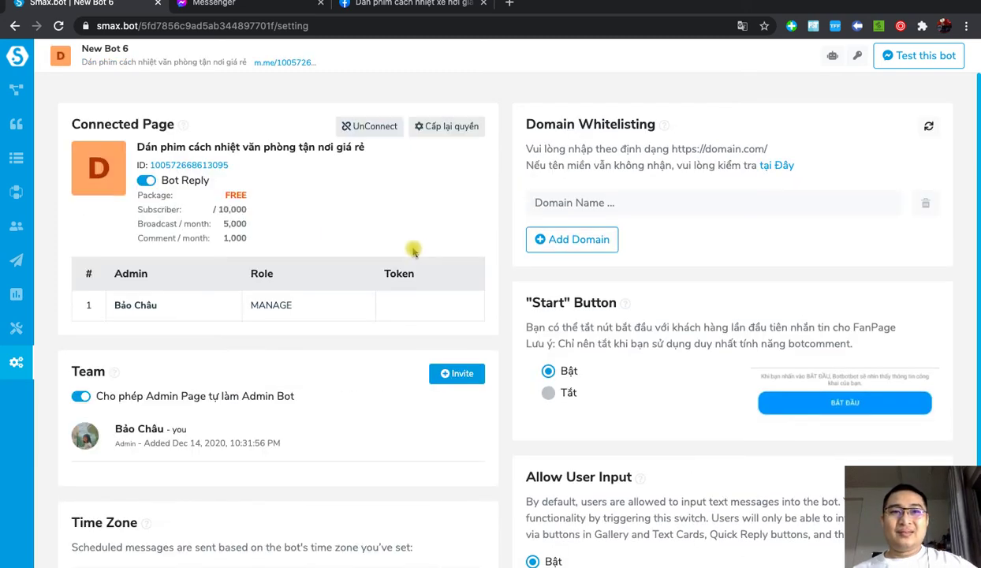
pyautogui.click(16, 56)
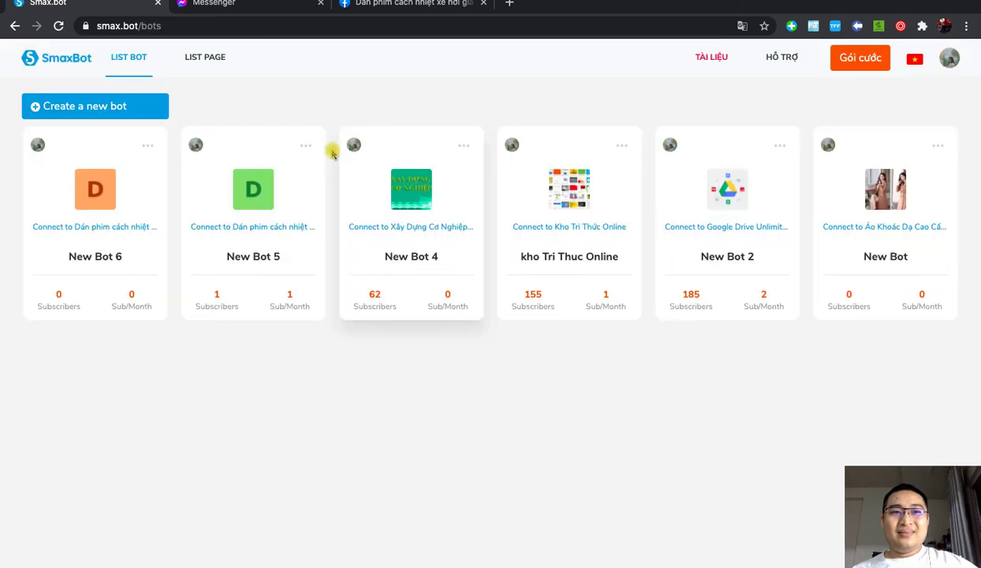
# Step: Open New Bot 6's m.me Messenger link in a new tab and view the resulting chat
pyautogui.click(112, 193)
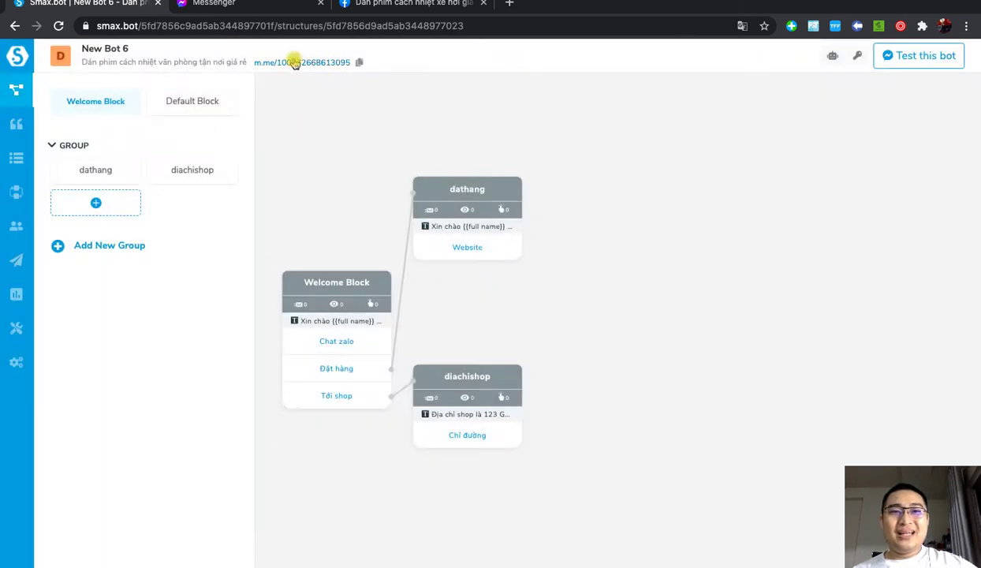
pyautogui.click(291, 65)
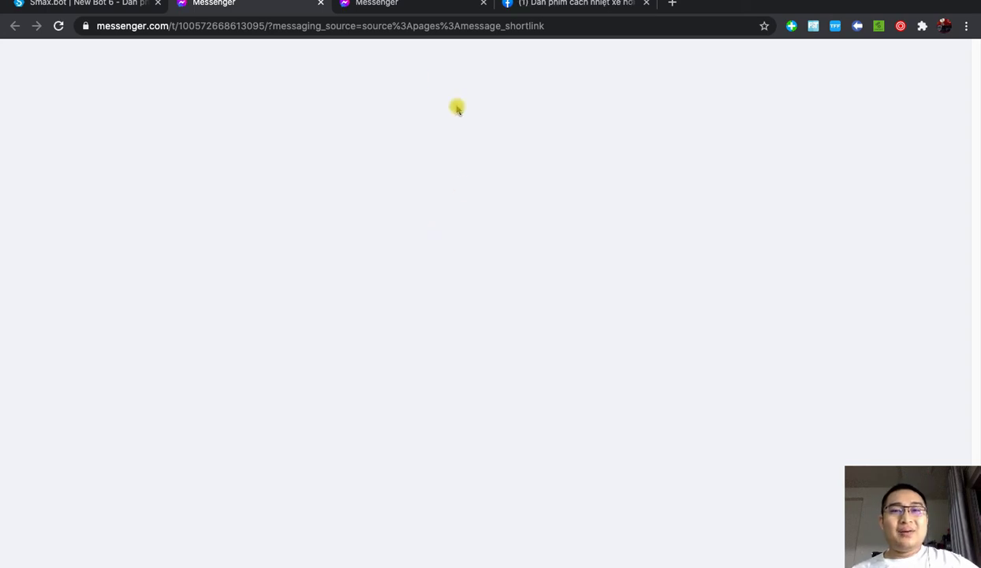
pyautogui.click(543, 9)
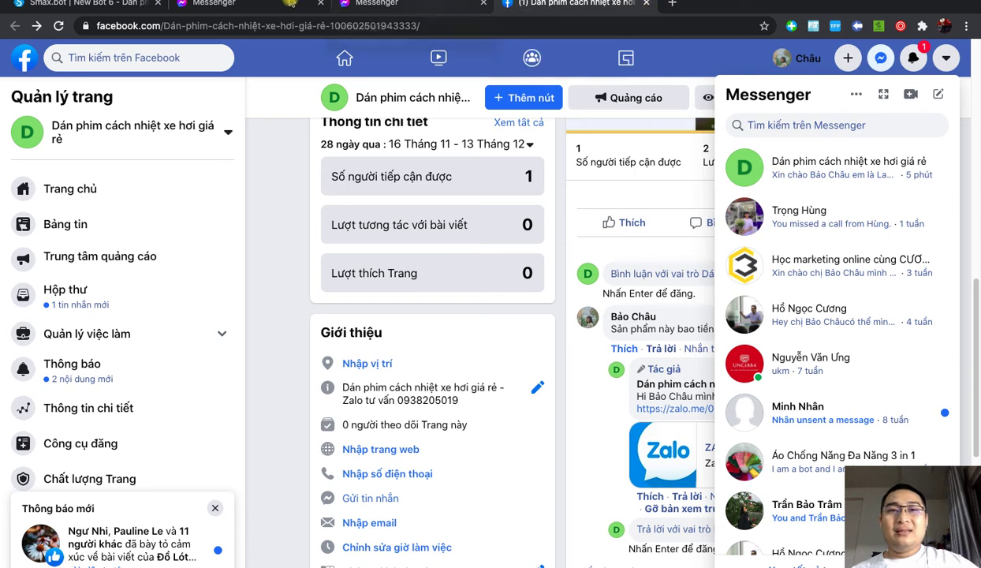
pyautogui.click(217, 4)
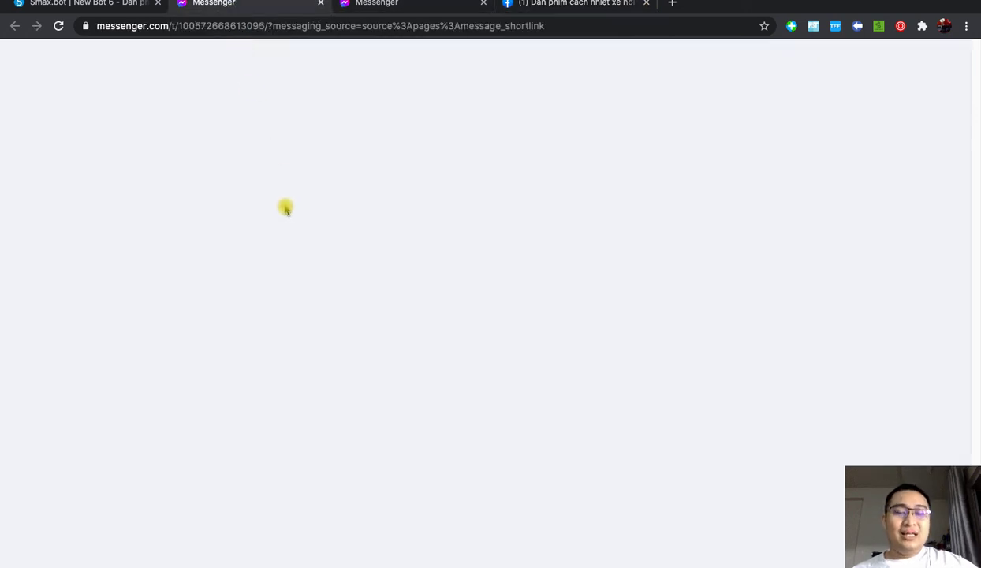
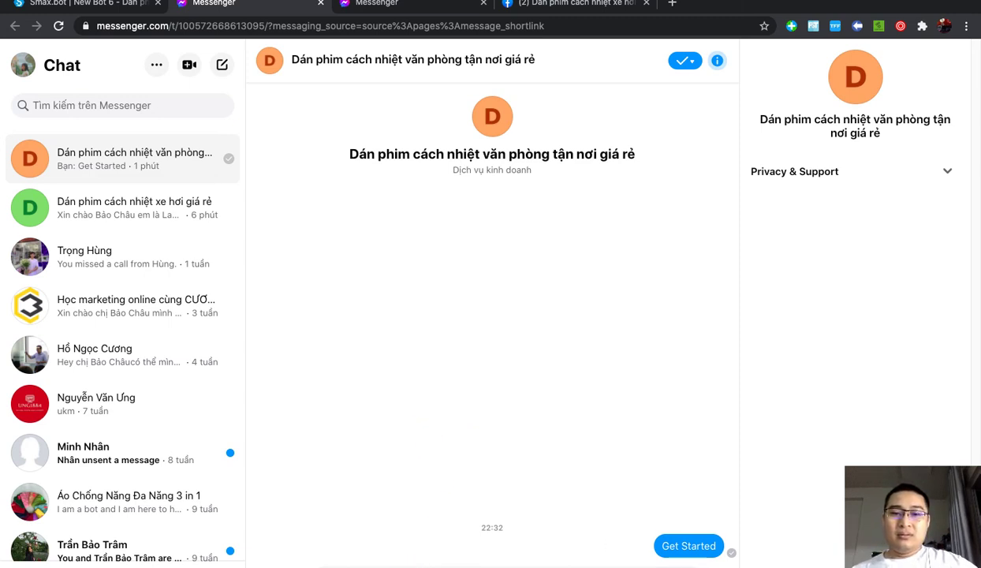
# Step: Open the Welcome Block and review its greeting, buttons and image, then close the editor
pyautogui.click(95, 7)
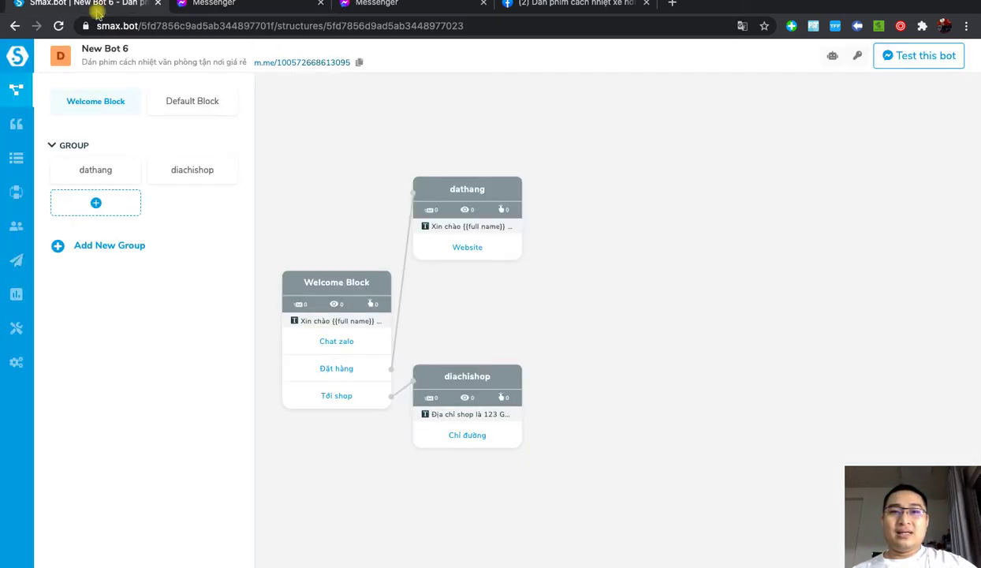
pyautogui.click(381, 279)
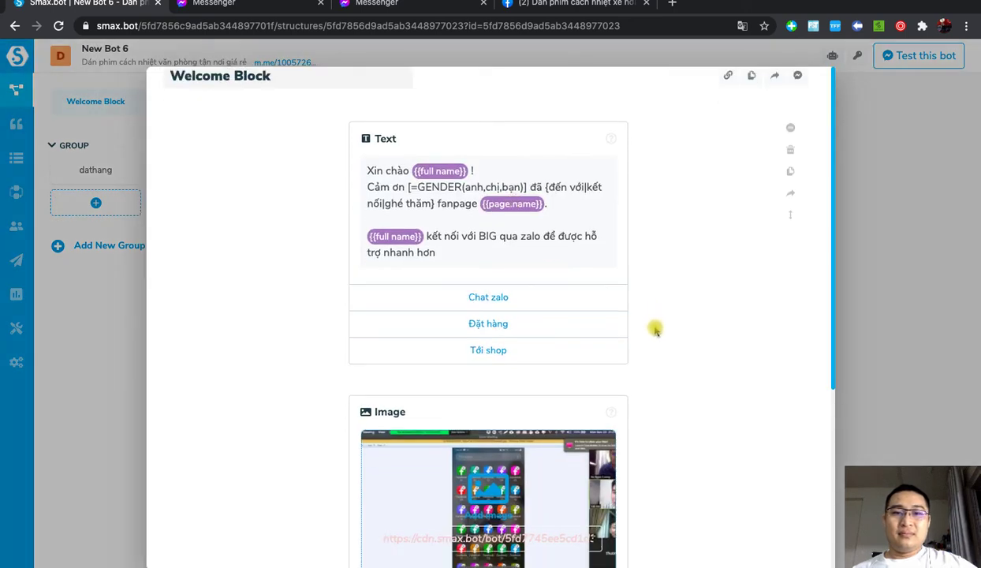
pyautogui.scroll(-3, 655, 330)
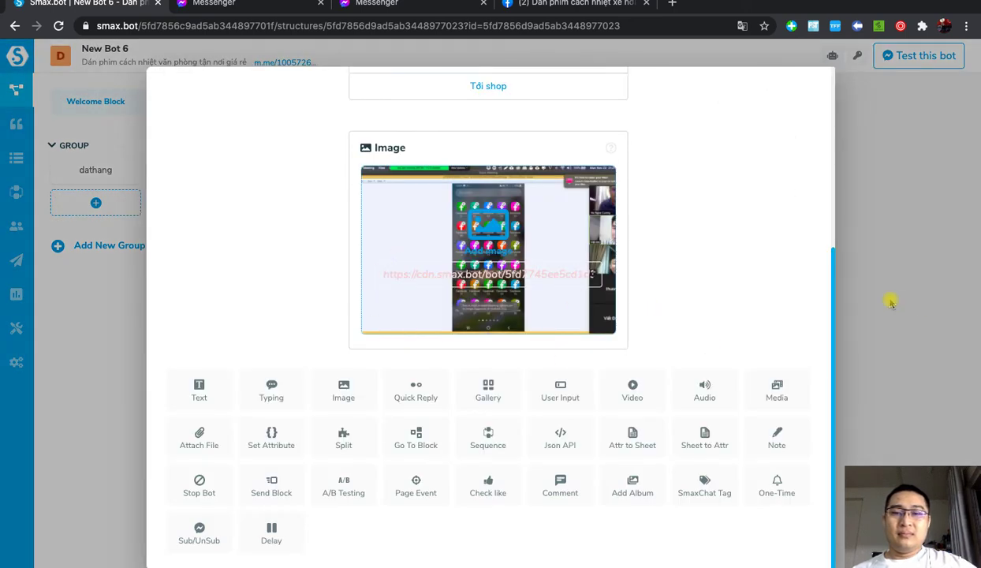
pyautogui.scroll(1, 600, 236)
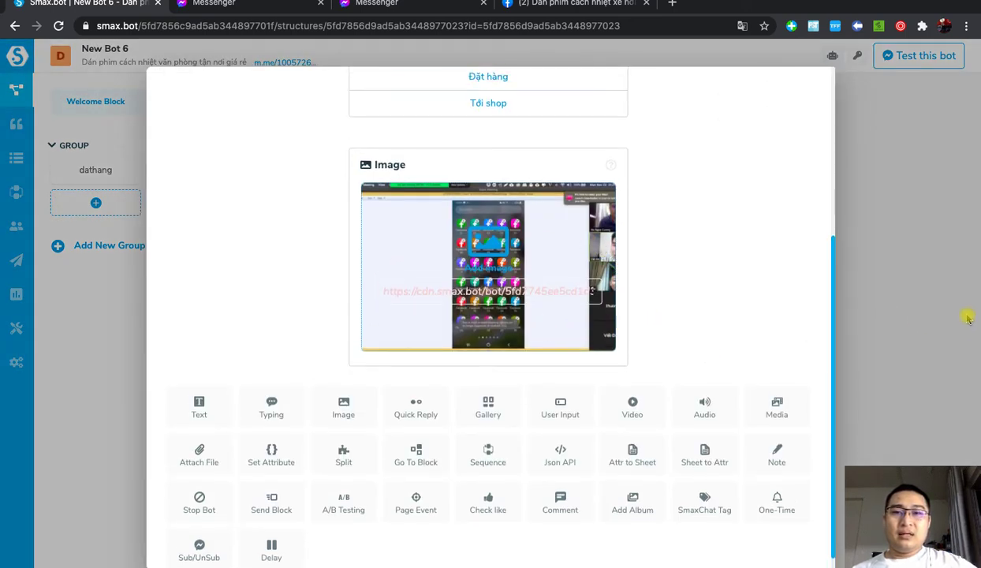
pyautogui.click(17, 89)
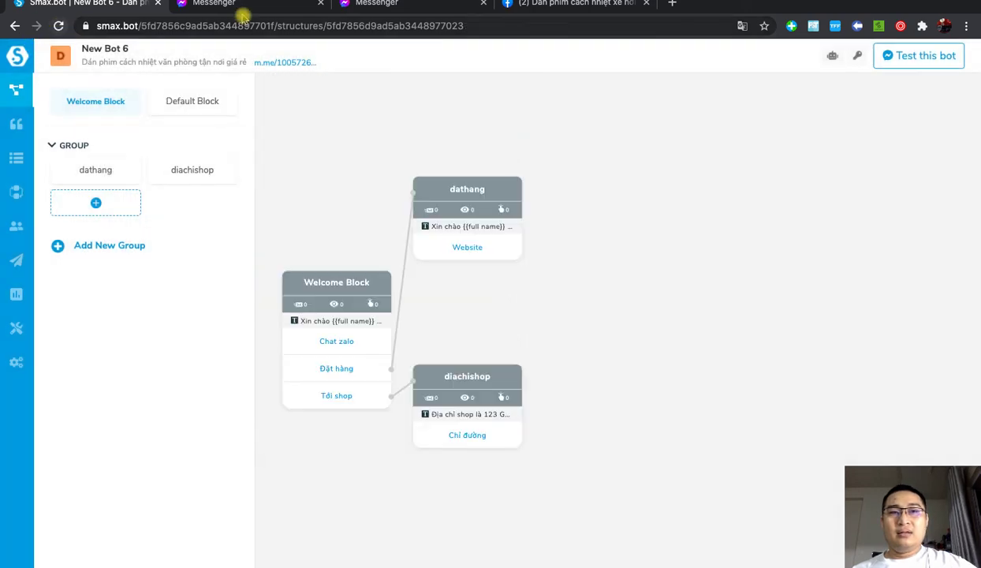
# Step: Delete the old test conversation with the page in Messenger
pyautogui.click(233, 4)
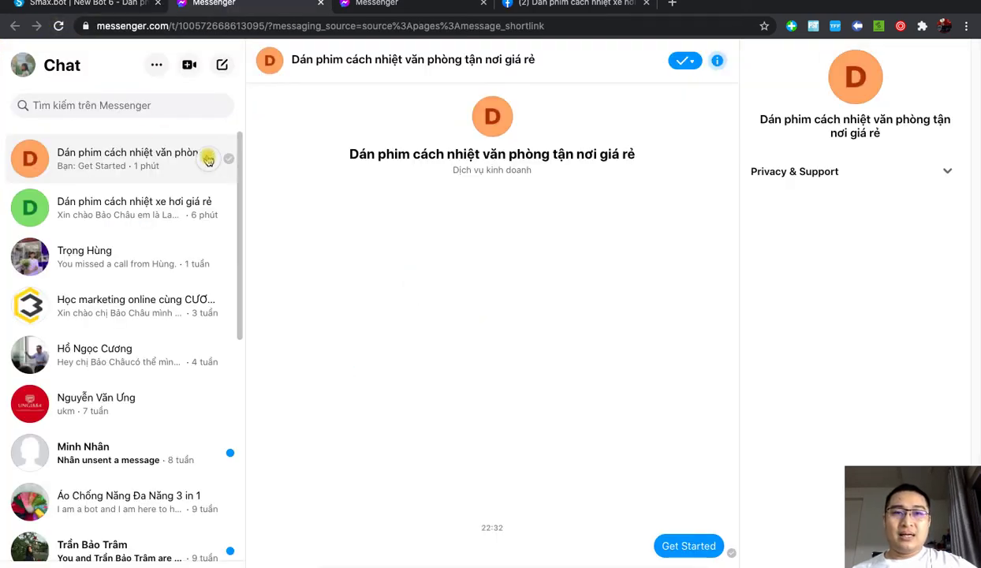
pyautogui.click(209, 159)
pyautogui.click(166, 319)
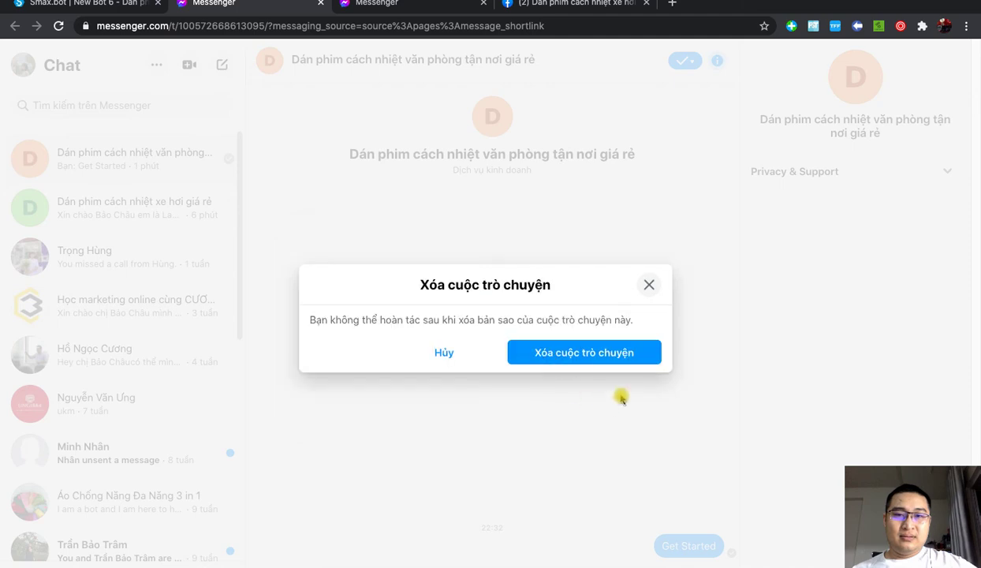
pyautogui.click(596, 352)
# Step: Open a fresh chat through the bot's m.me link and close the old Messenger tabs
pyautogui.click(82, 4)
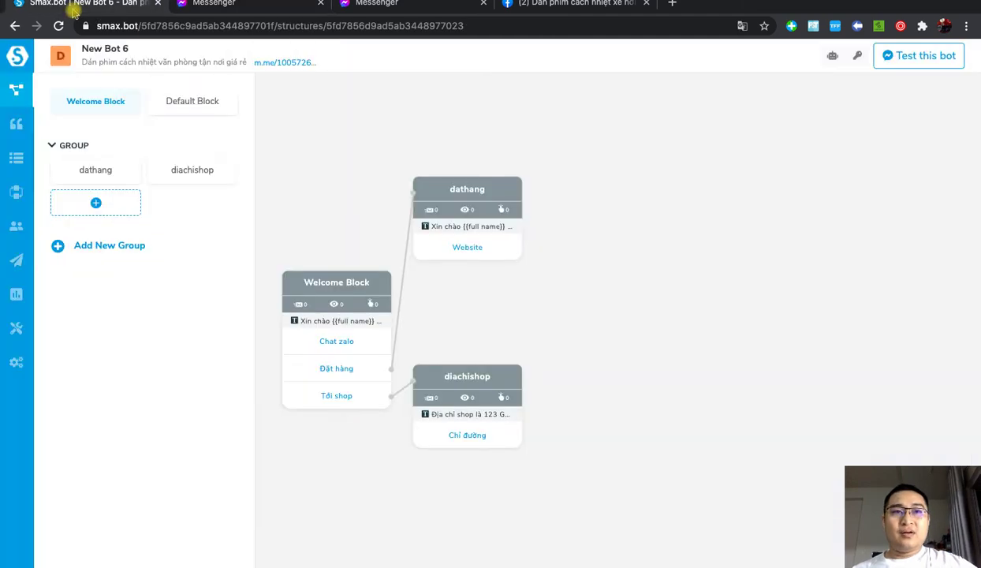
pyautogui.click(287, 62)
pyautogui.click(482, 3)
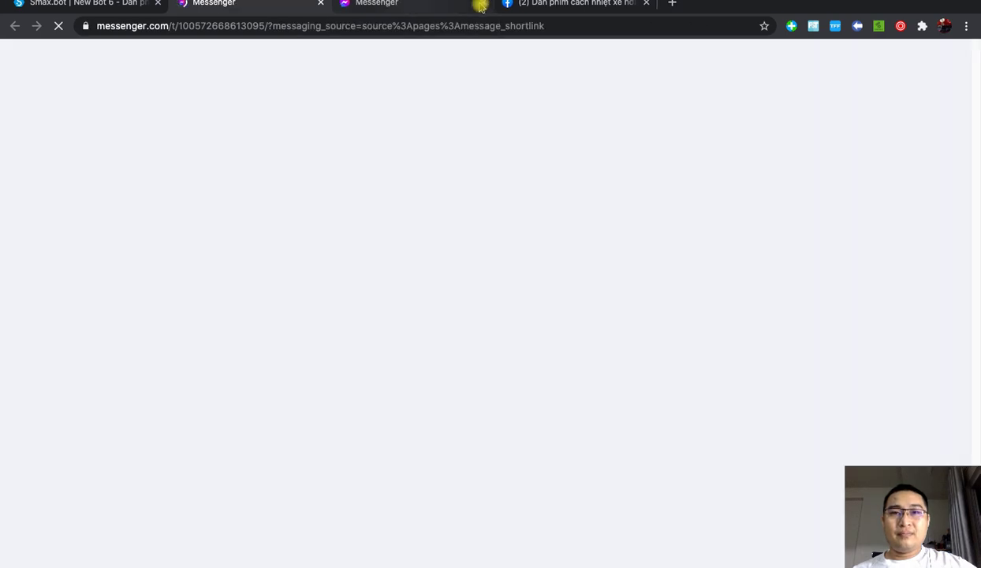
pyautogui.click(483, 4)
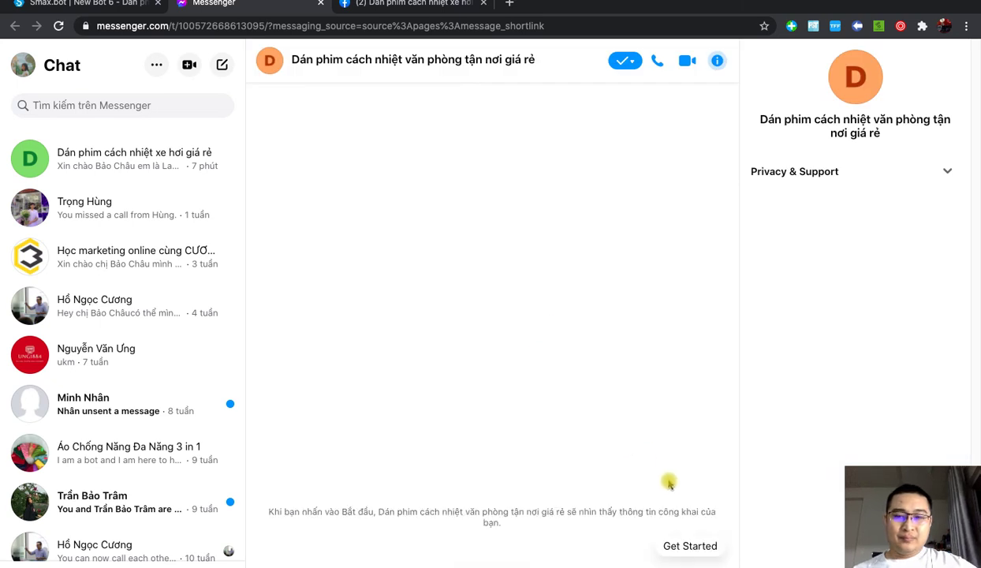
# Step: Press Get Started and check the greeting with Chat zalo, Đặt hàng and Tới shop buttons
pyautogui.click(686, 546)
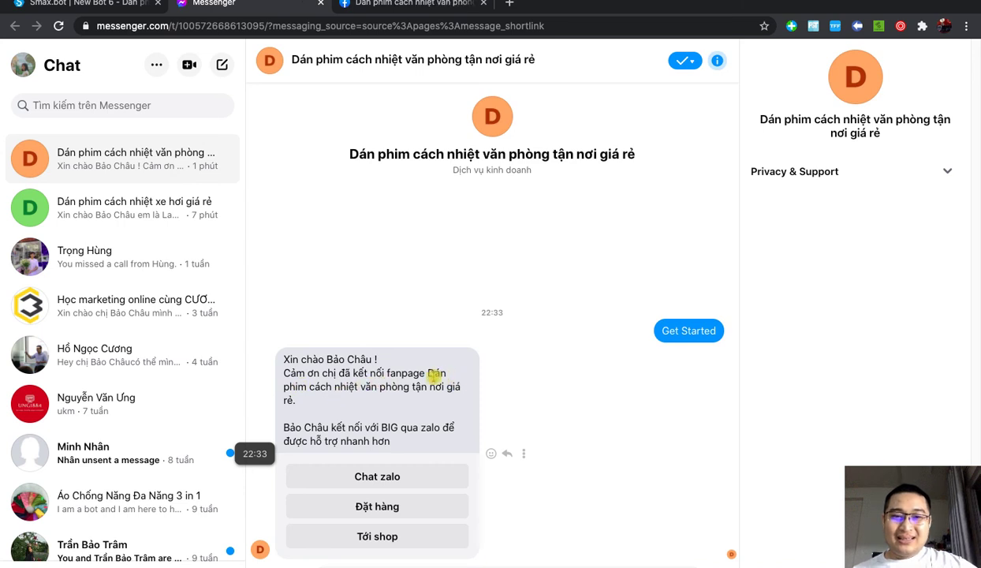
pyautogui.moveTo(428, 373); pyautogui.dragTo(456, 409)
pyautogui.click(569, 308)
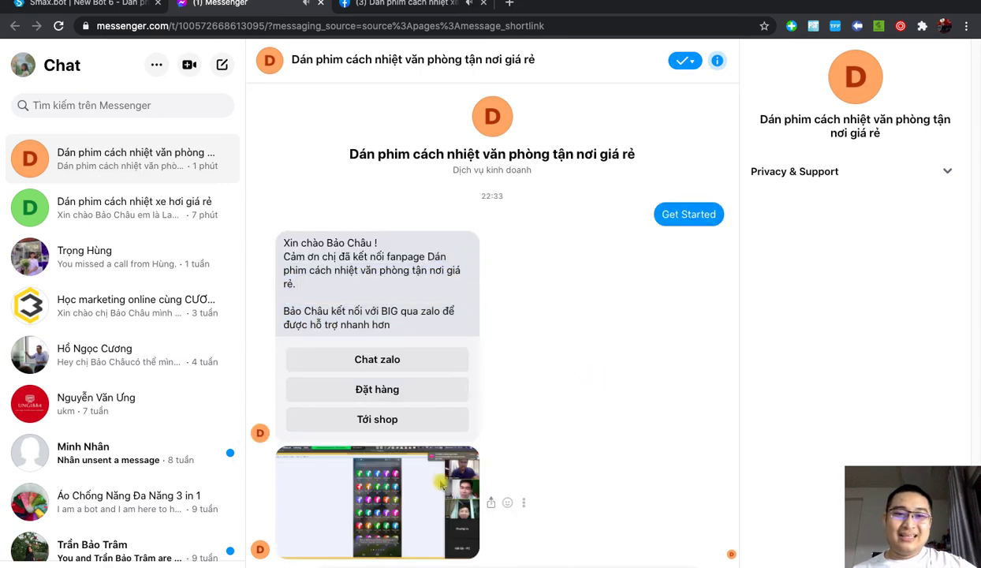
pyautogui.click(87, 3)
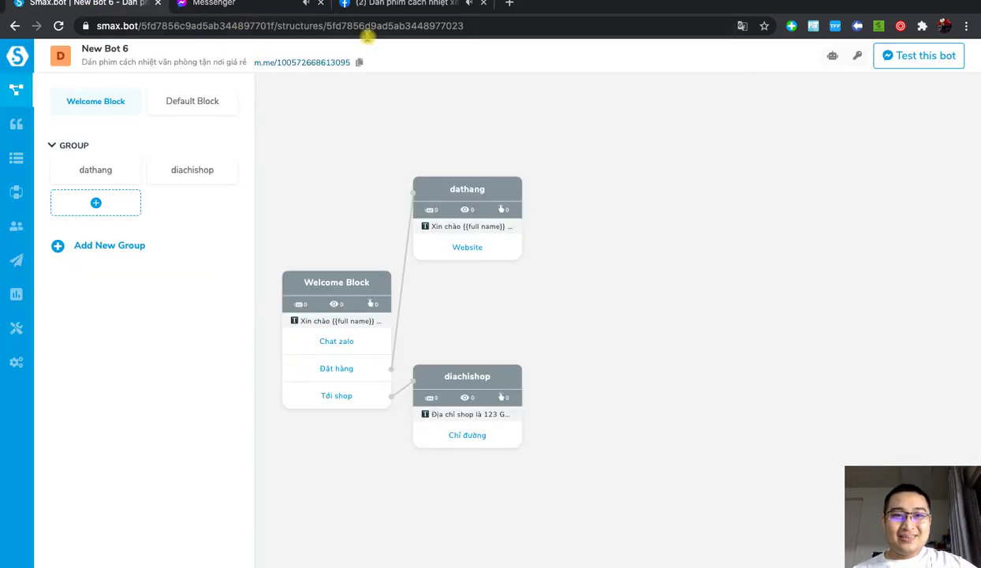
# Step: Open and close the Welcome Block editor, then bring up Mission Control
pyautogui.click(381, 284)
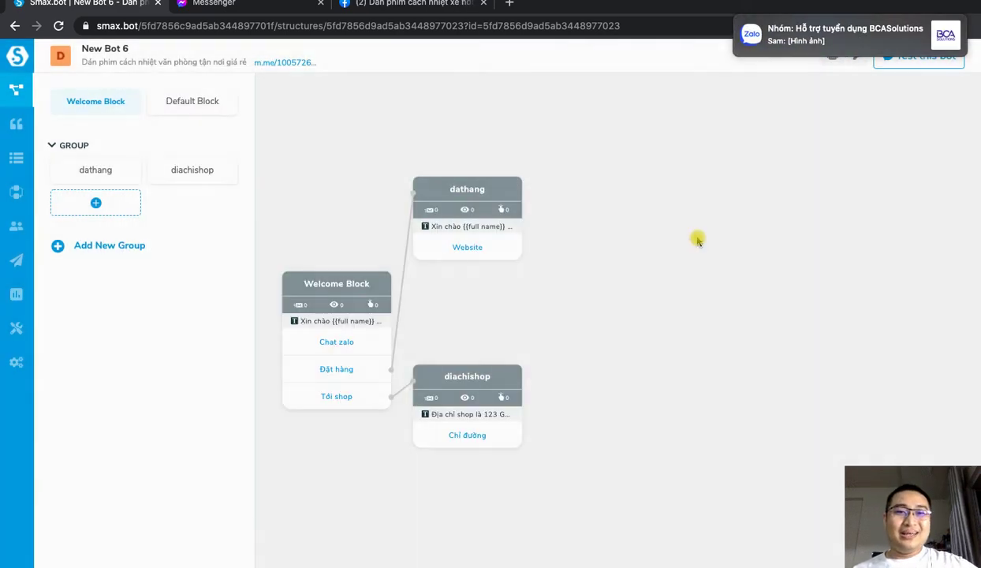
pyautogui.click(849, 266)
pyautogui.hotkey('ctrl', 'Up')
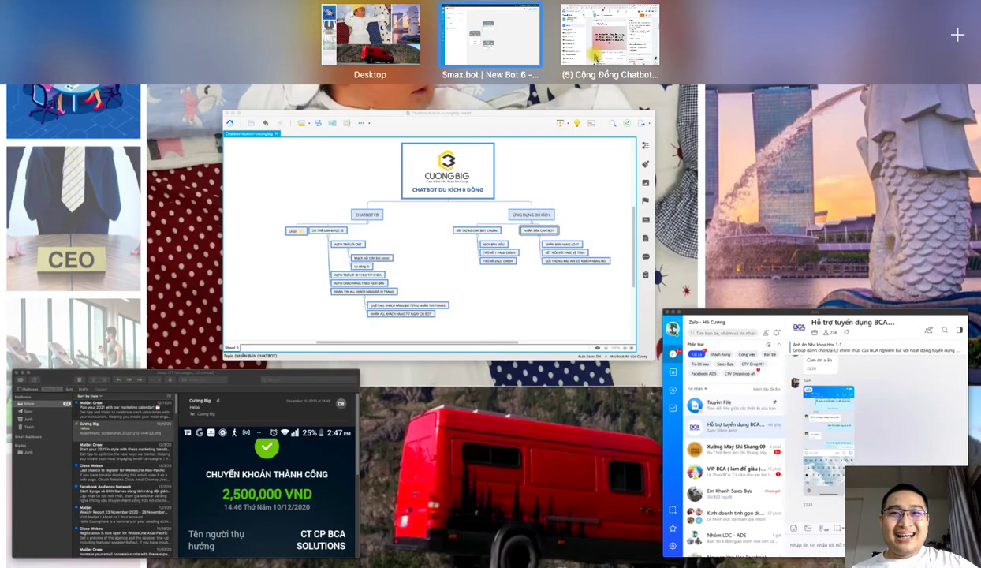
# Step: Review the NHÂN BẢN CHATBOT branch in the XMind map, then return to Chrome
pyautogui.click(588, 316)
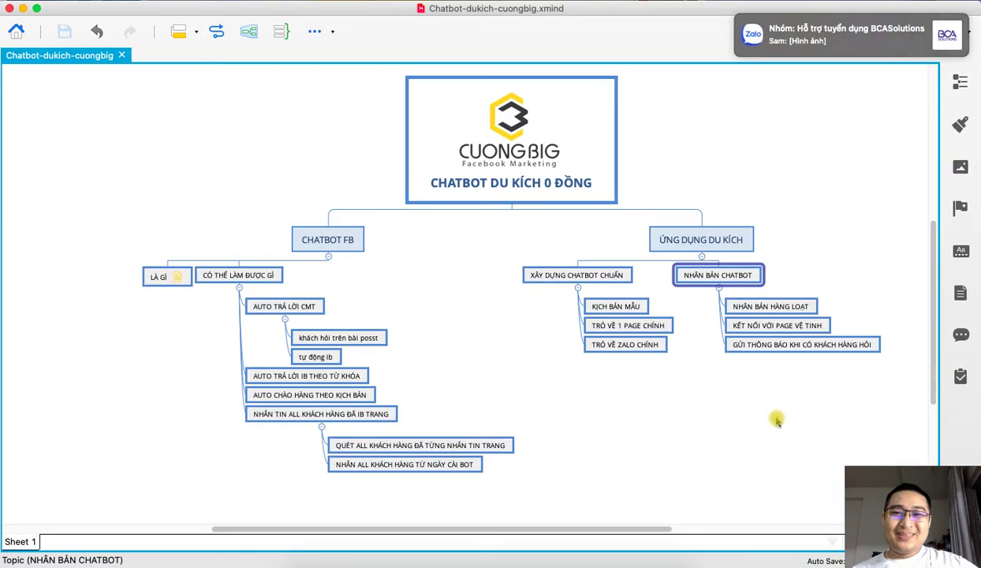
pyautogui.moveTo(604, 537); pyautogui.dragTo(677, 528)
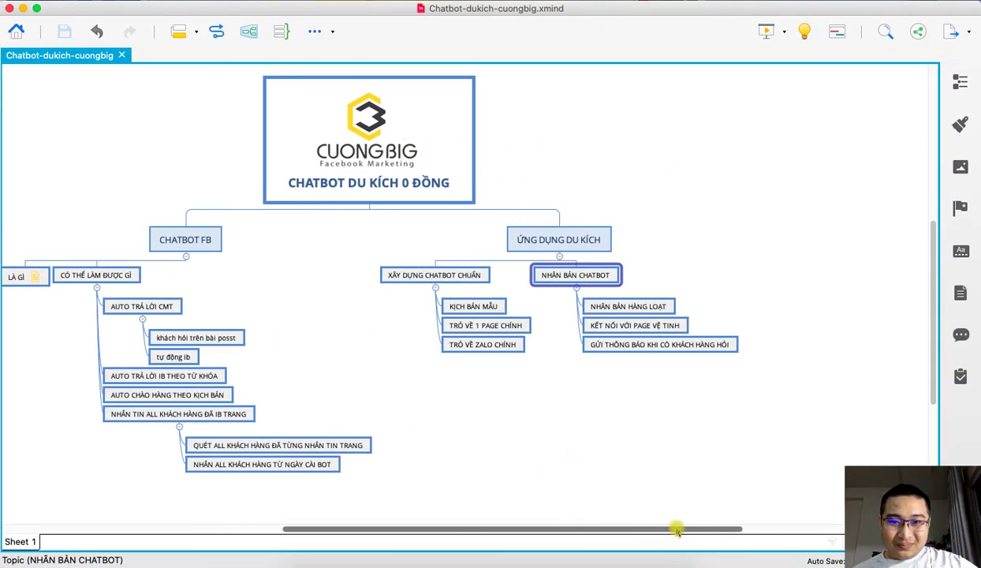
pyautogui.scroll(2, 623, 458)
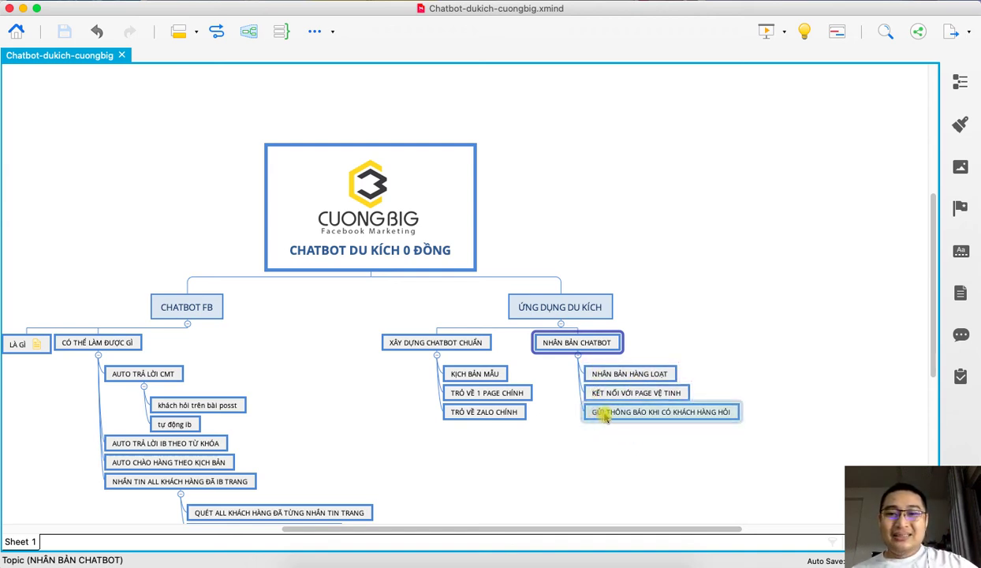
pyautogui.click(612, 438)
pyautogui.moveTo(445, 561)
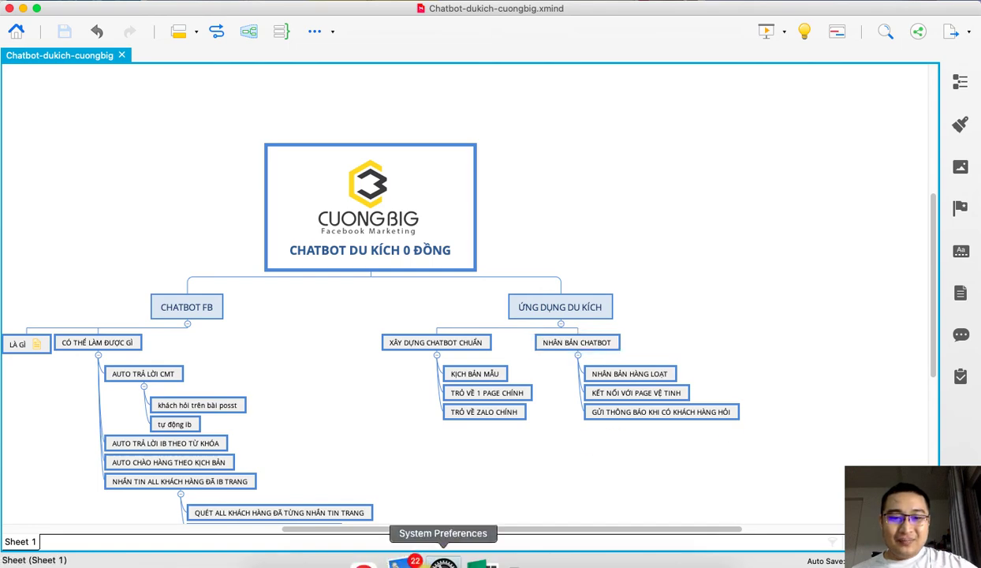
pyautogui.click(383, 559)
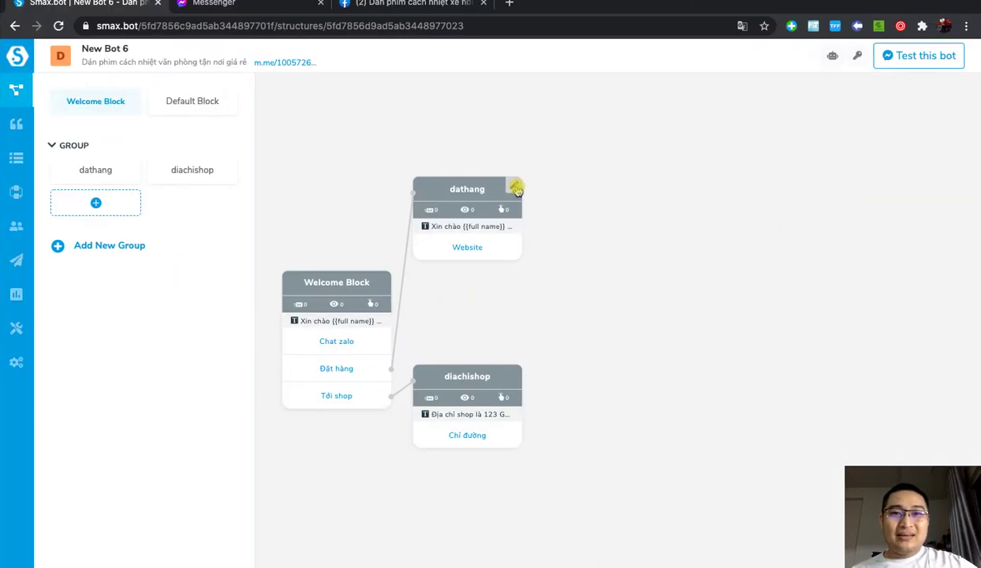
# Step: Open the dathang block's editor showing its greeting text and Website button
pyautogui.click(514, 189)
pyautogui.click(880, 189)
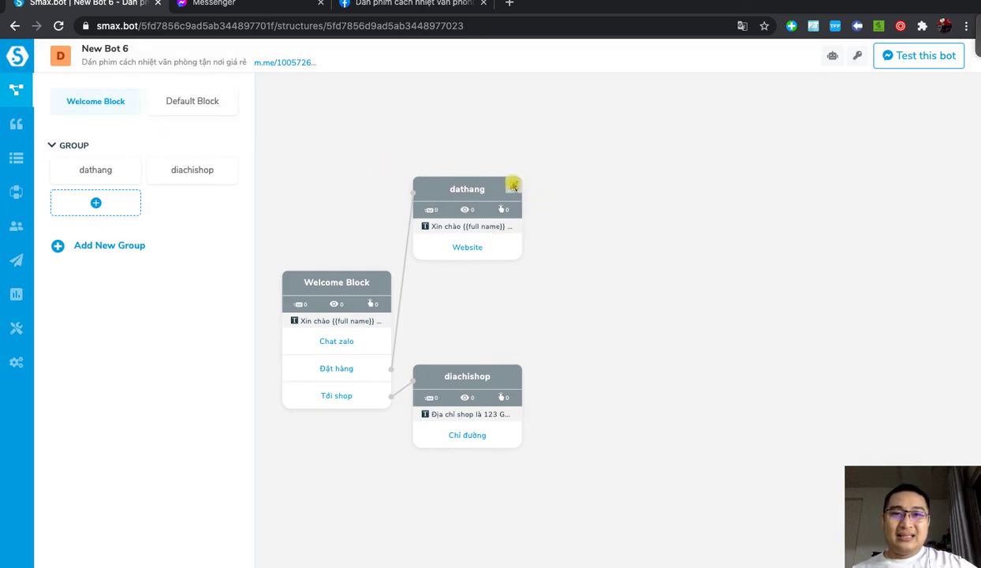
pyautogui.click(513, 187)
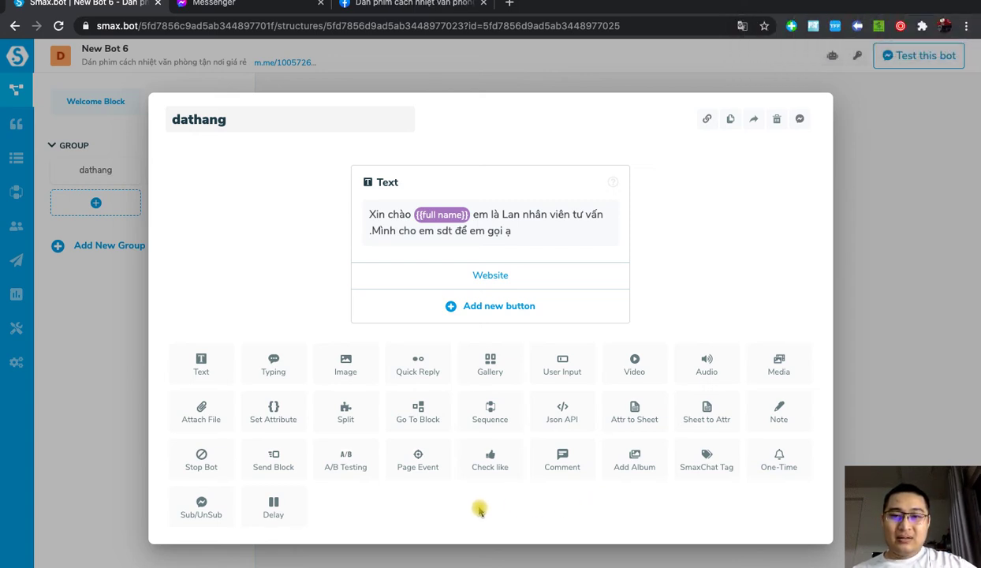
# Step: Add a Send Block step to dathang that targets a new thongbaodon block
pyautogui.click(273, 462)
pyautogui.scroll(-2, 524, 404)
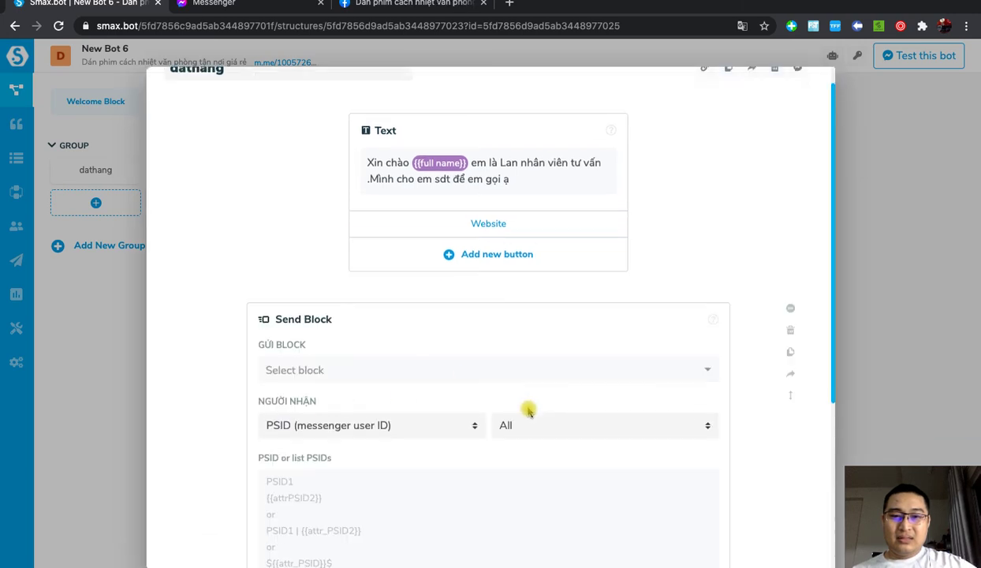
pyautogui.click(357, 349)
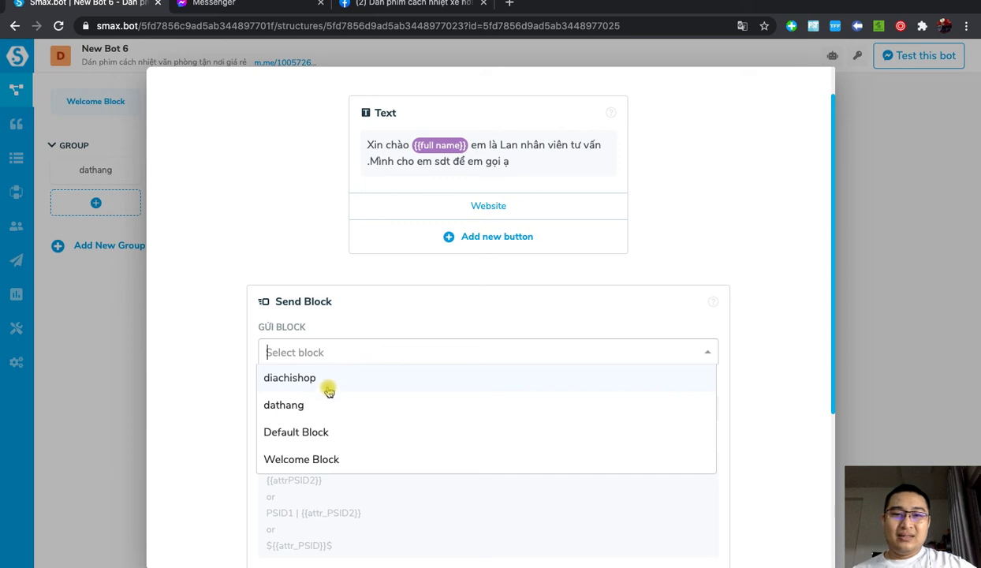
pyautogui.click(199, 344)
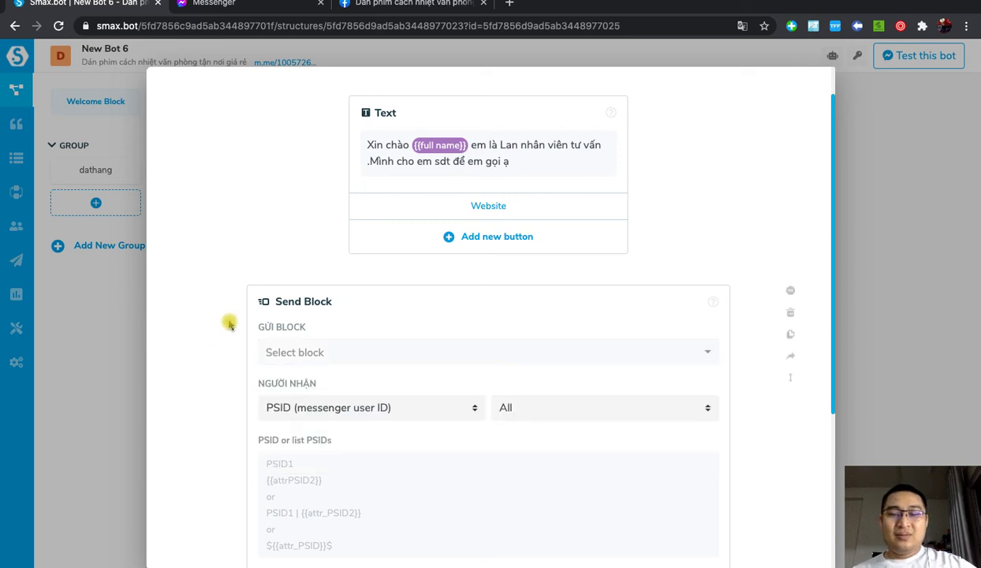
pyautogui.click(312, 354)
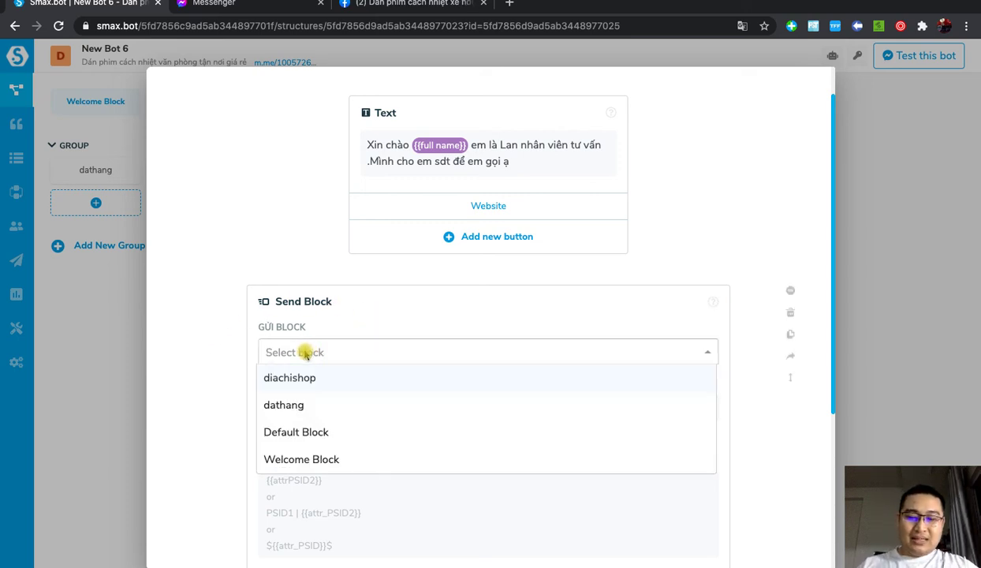
pyautogui.write('thongb')
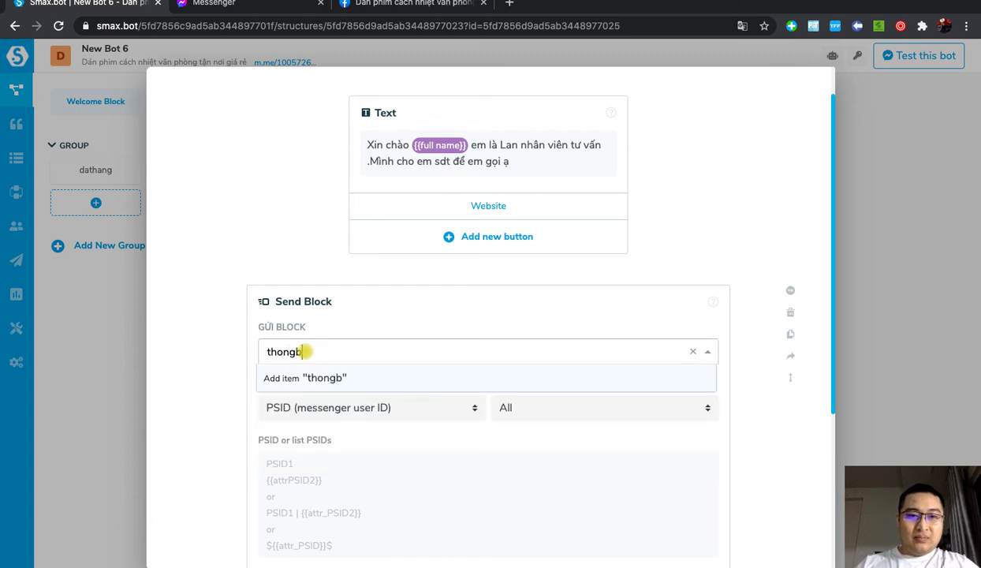
pyautogui.write('aodon')
pyautogui.press('Return')
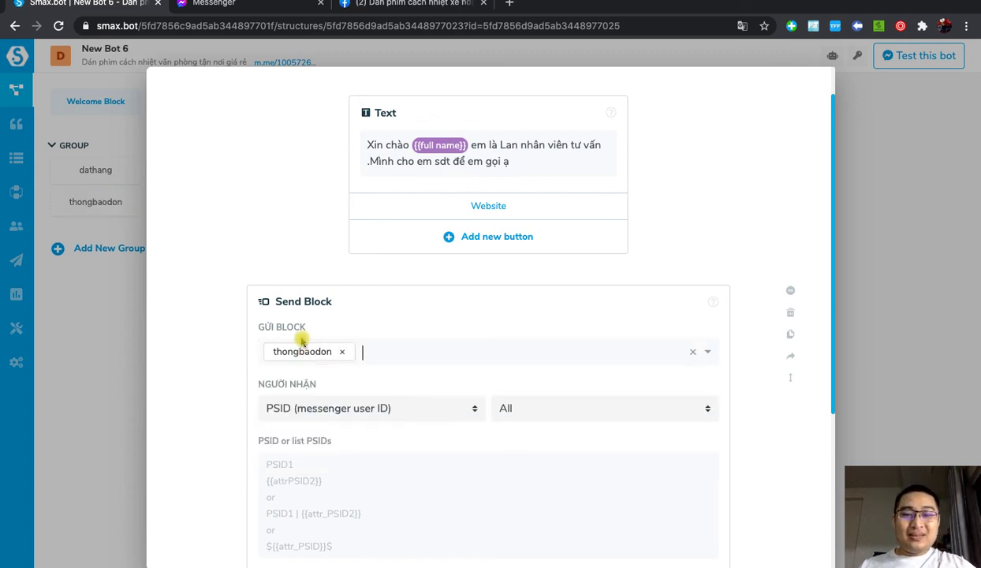
# Step: Set the Send Block's recipient (Người nhận) to Admin Page and close the dathang editor
pyautogui.scroll(-1, 430, 430)
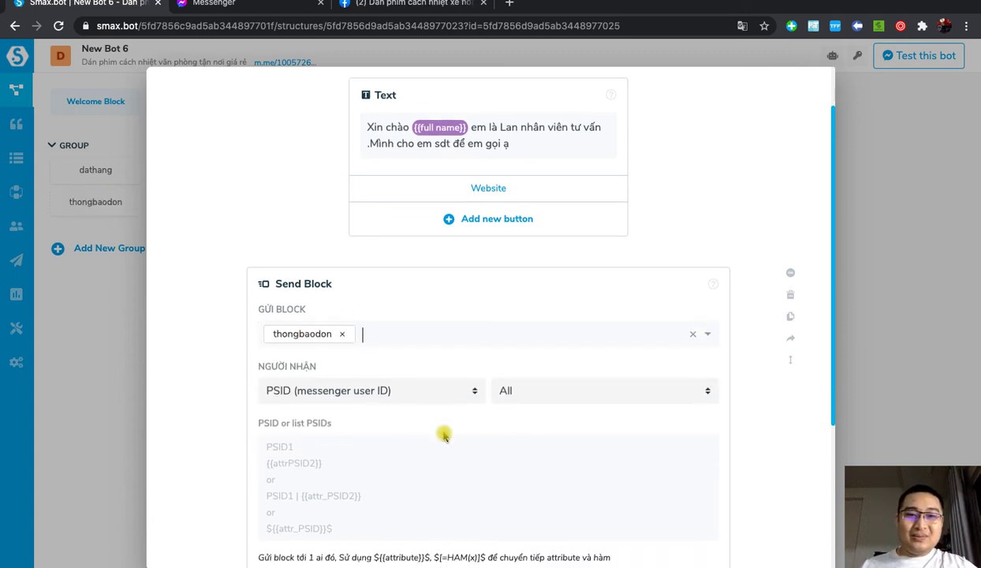
pyautogui.click(330, 391)
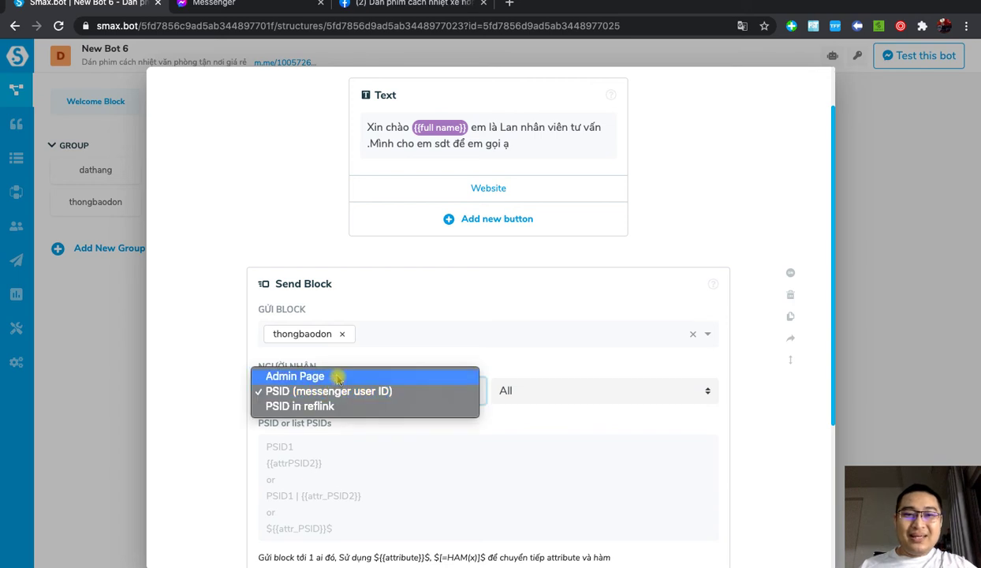
pyautogui.click(337, 378)
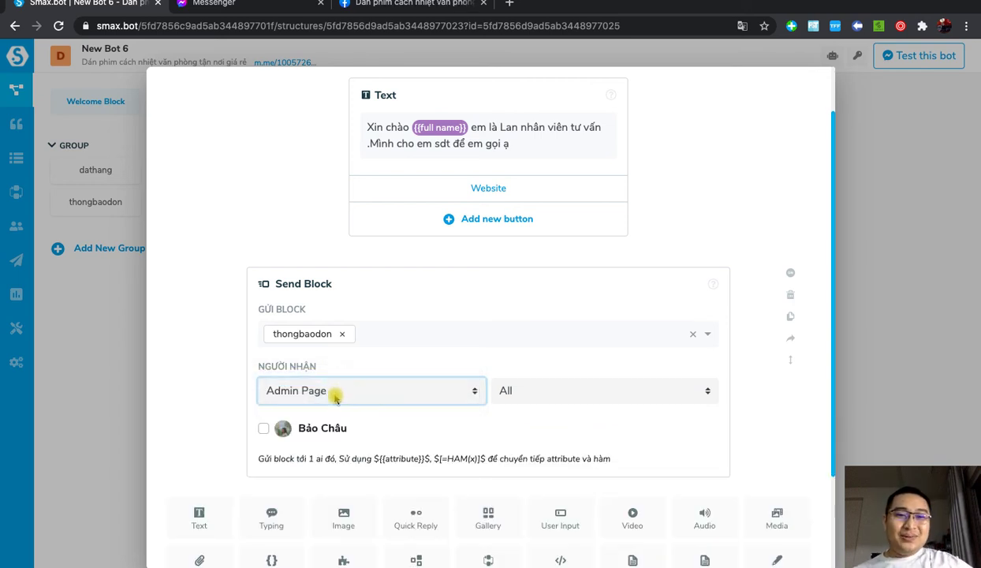
pyautogui.click(335, 397)
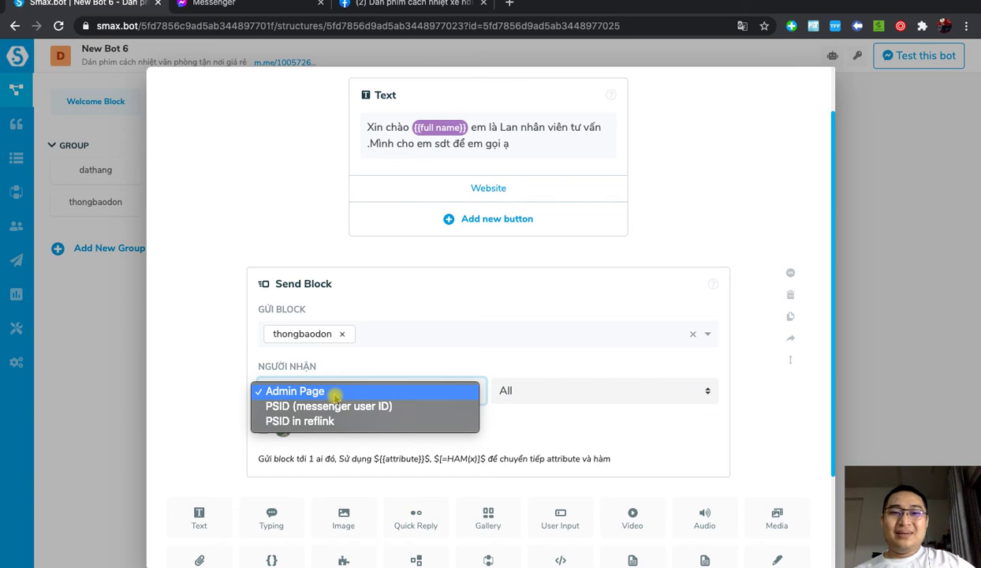
pyautogui.click(407, 406)
pyautogui.click(368, 394)
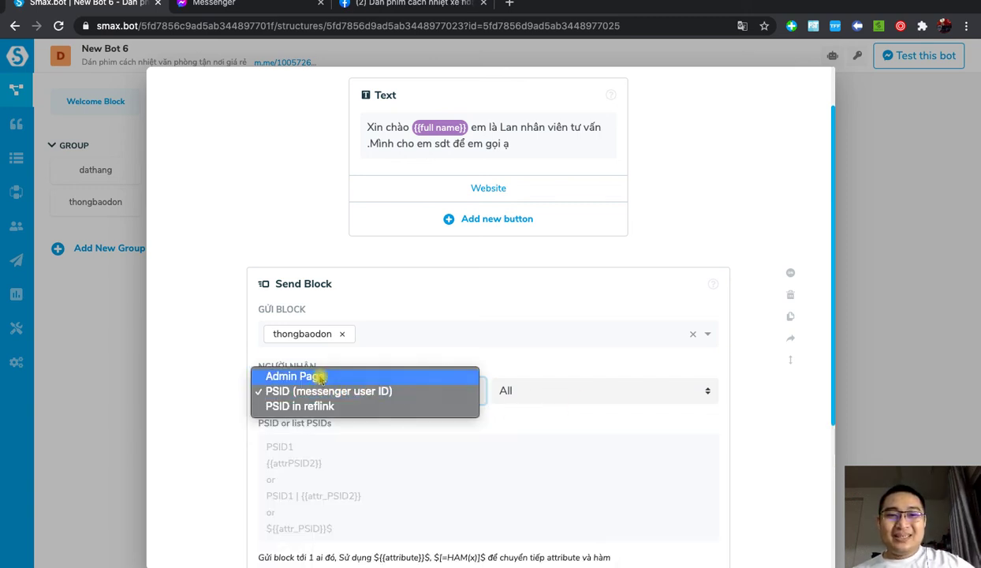
pyautogui.click(316, 377)
pyautogui.scroll(-3, 418, 383)
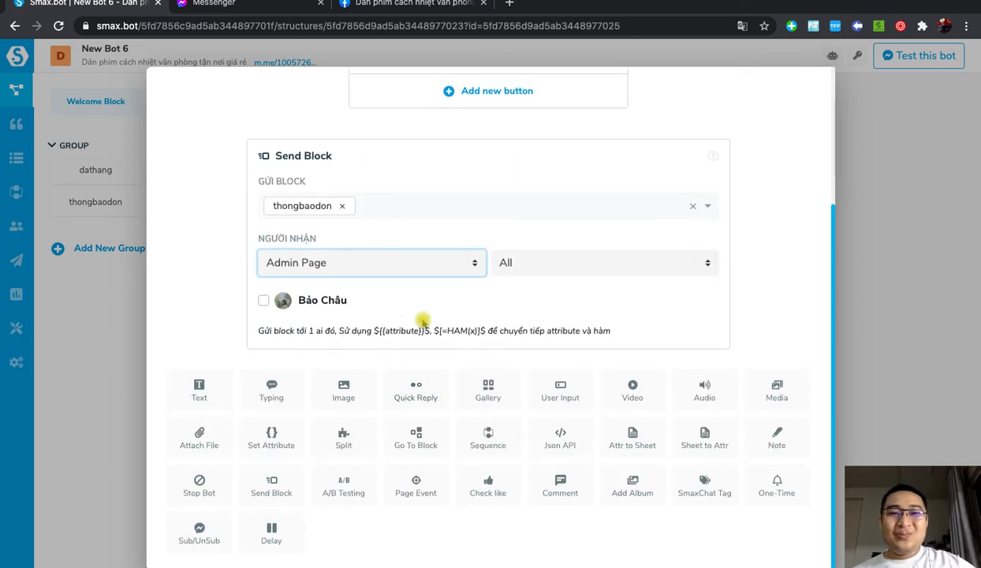
pyautogui.scroll(4, 425, 349)
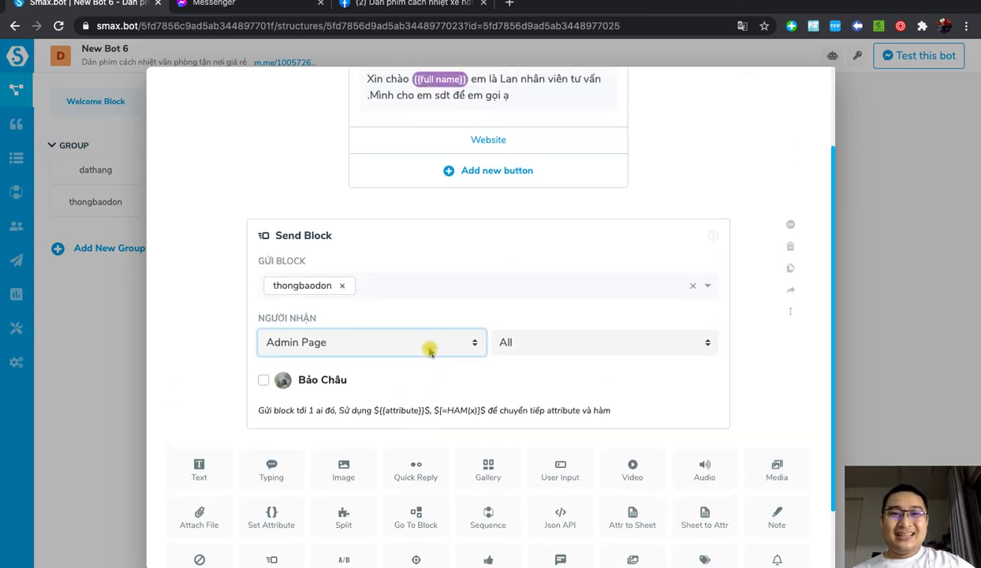
pyautogui.scroll(-3, 345, 418)
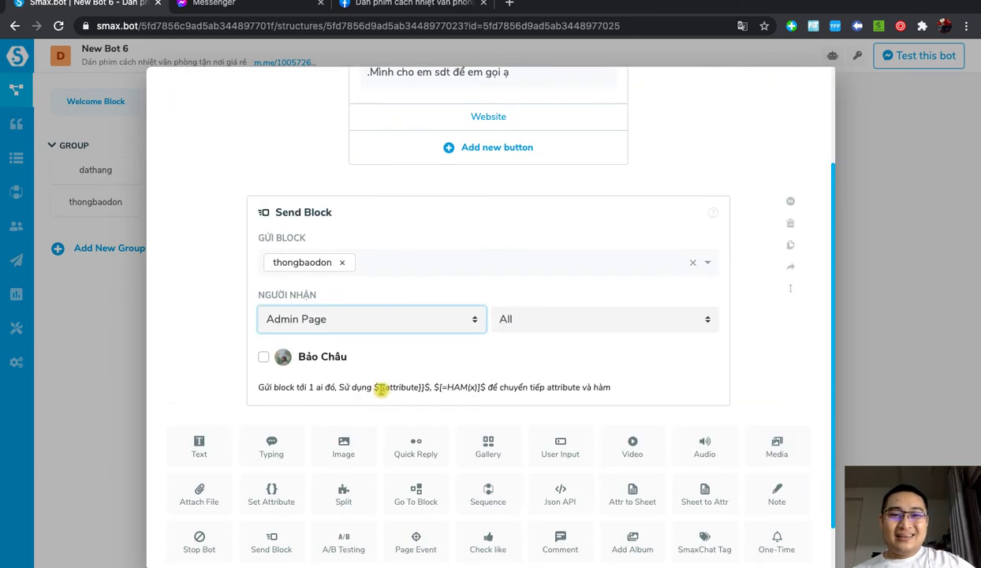
pyautogui.click(905, 344)
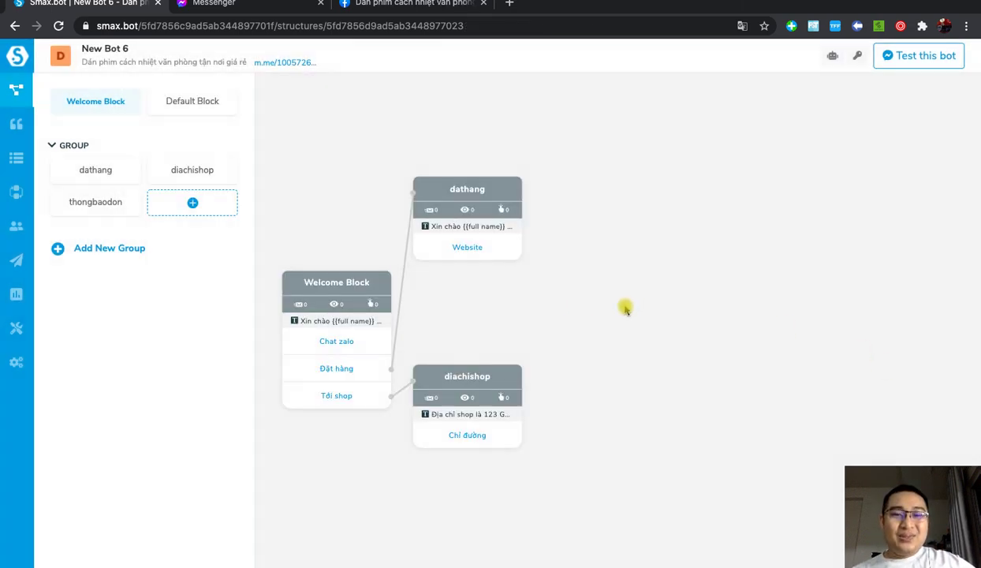
# Step: Move the diachishop block aside and add a Text element to thongbaodon
pyautogui.moveTo(459, 378); pyautogui.dragTo(521, 409)
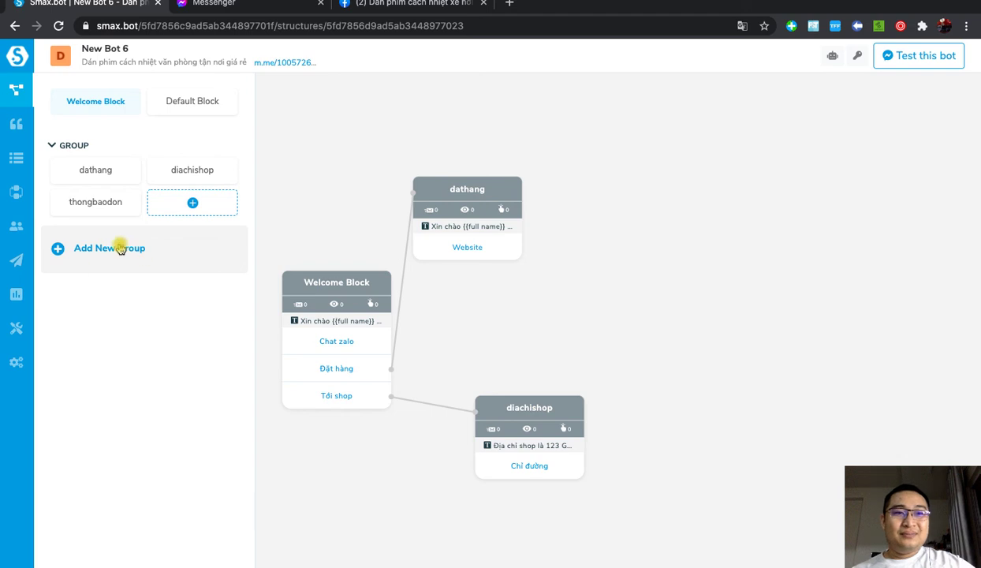
pyautogui.click(94, 209)
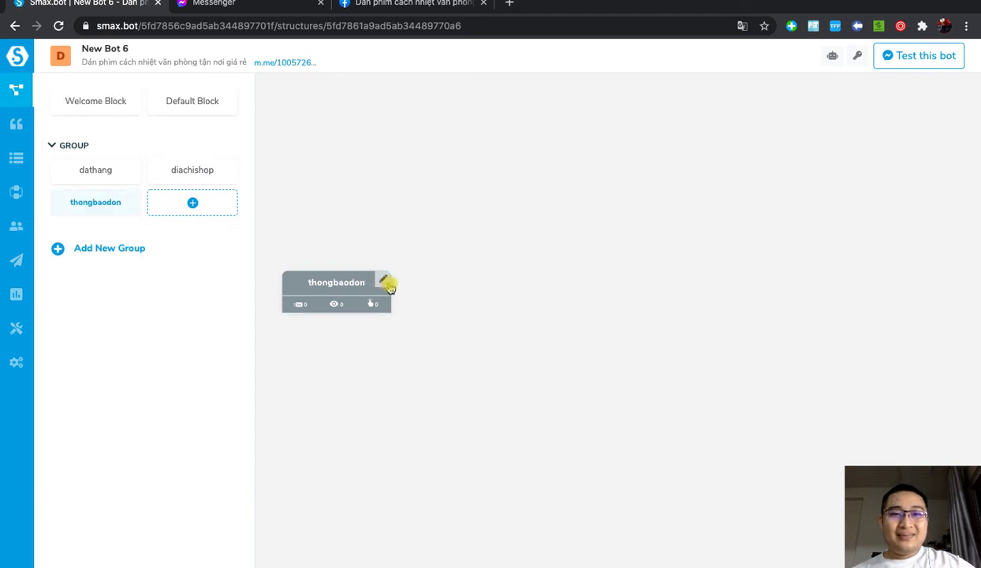
pyautogui.click(392, 292)
pyautogui.click(201, 272)
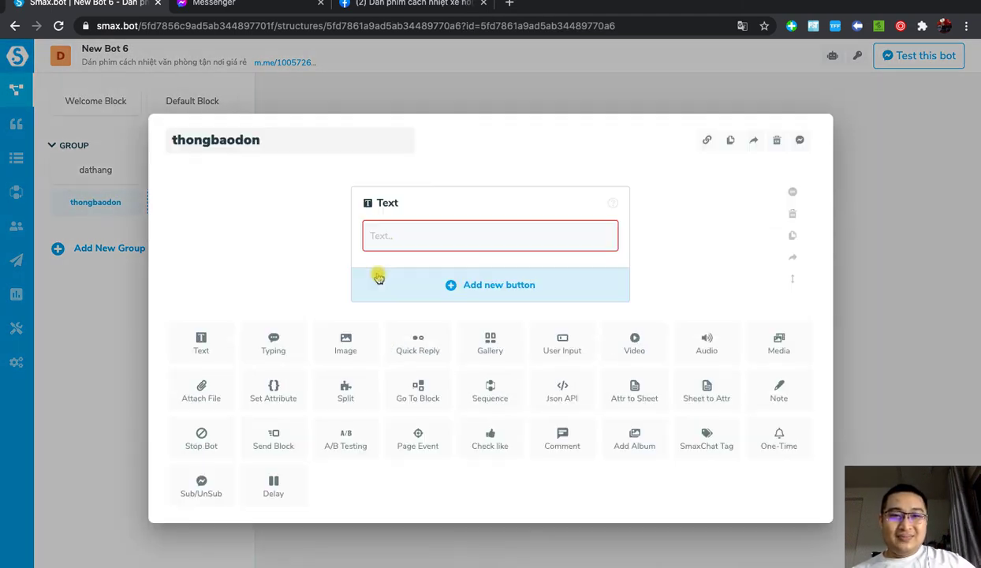
# Step: Write the first message line announcing a purchase at {{page.name}}
pyautogui.click(403, 235)
pyautogui.write('Đ')
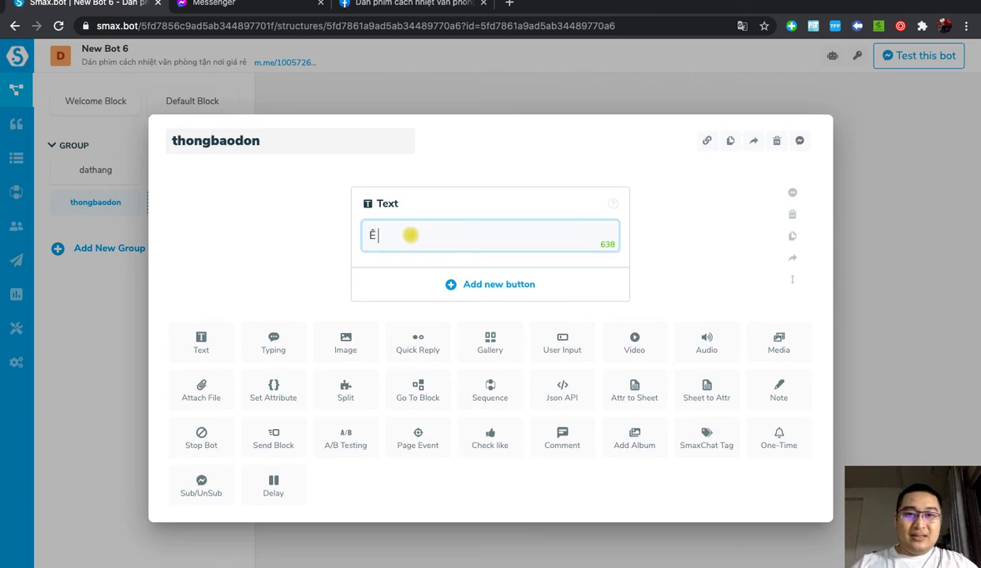
pyautogui.write(' mày coó ngươ')
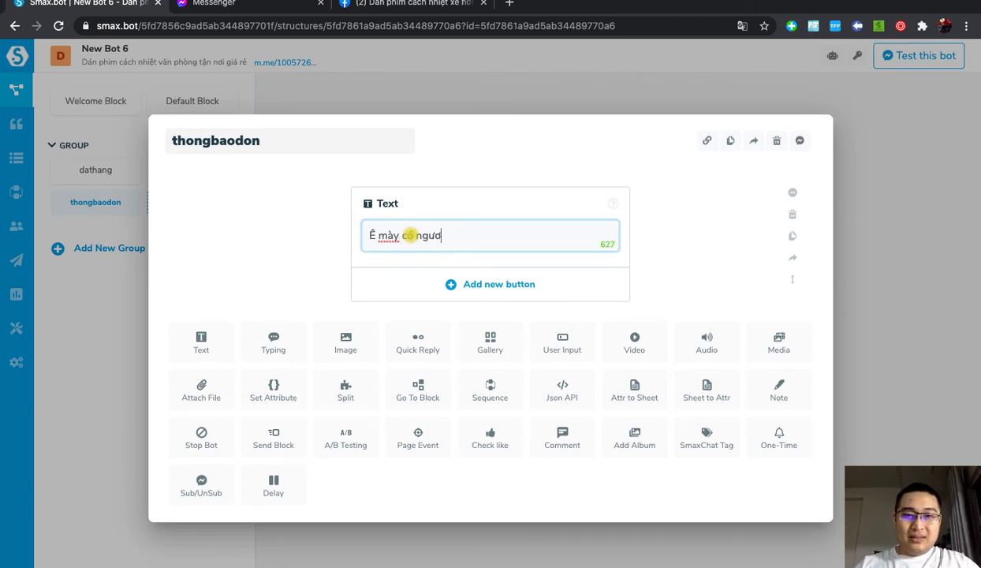
pyautogui.write('r đ')
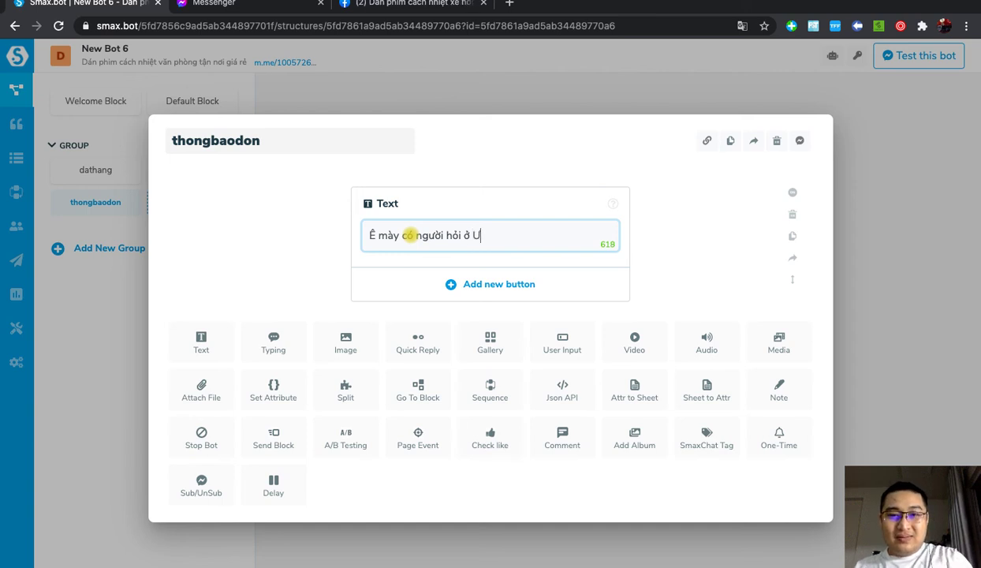
pyautogui.press('BackSpace')
pyautogui.write('{{p')
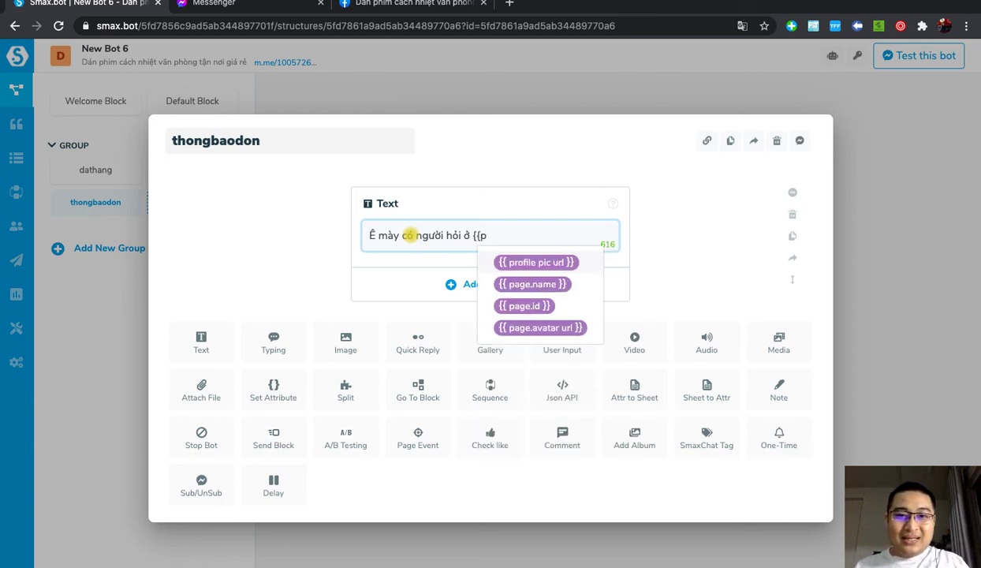
pyautogui.click(521, 283)
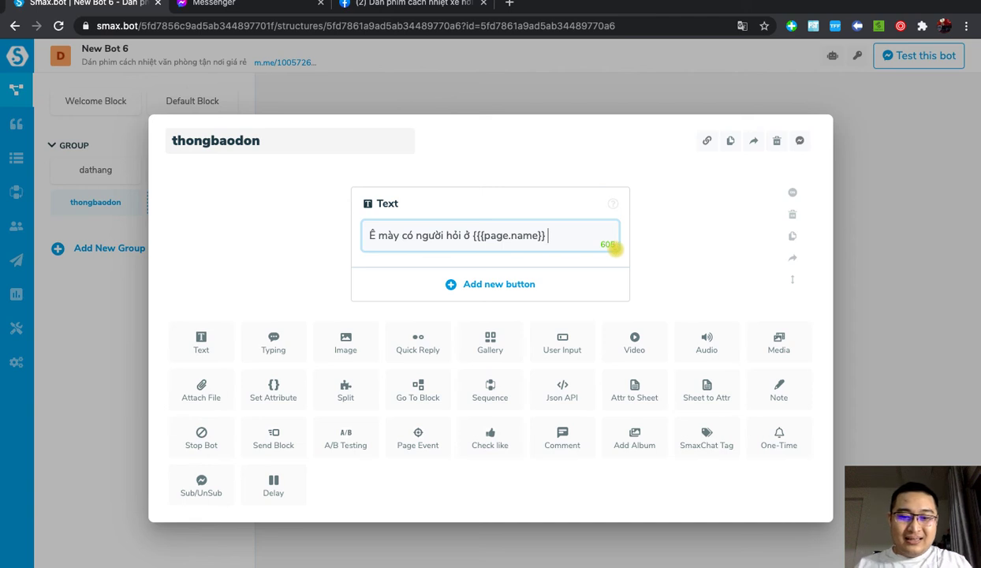
pyautogui.write('mua hàng ')
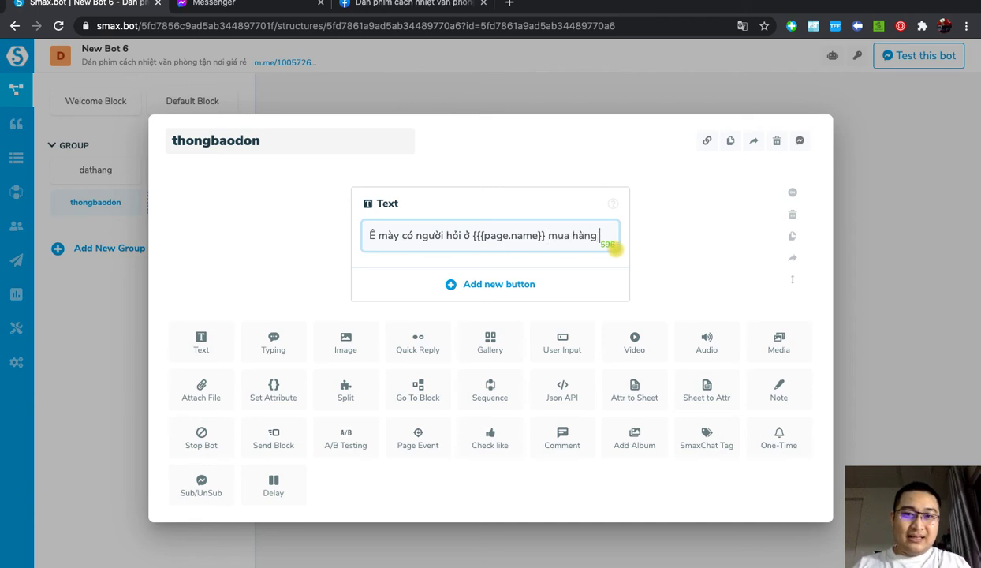
pyautogui.write('kia')
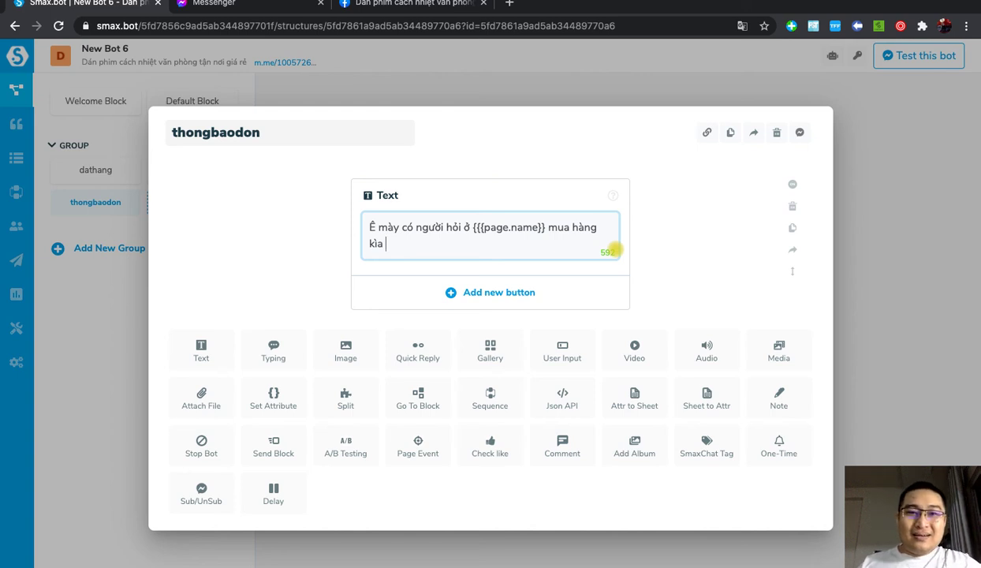
pyautogui.press('Return')
# Step: Add the line 'Người đó tên là' with the ${{full name}}$ variable and close the editor
pyautogui.write('Ngư')
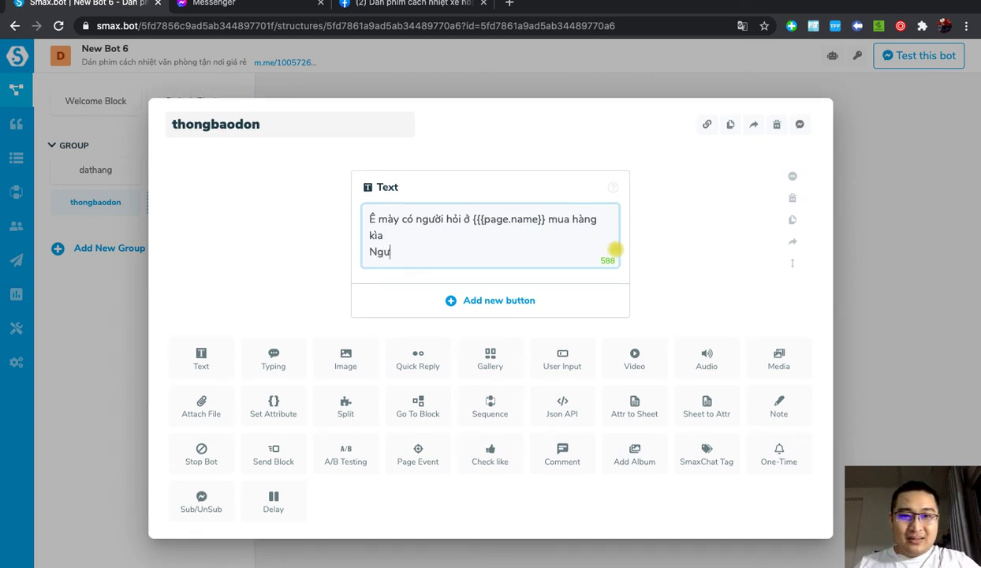
pyautogui.write('ời đó tên')
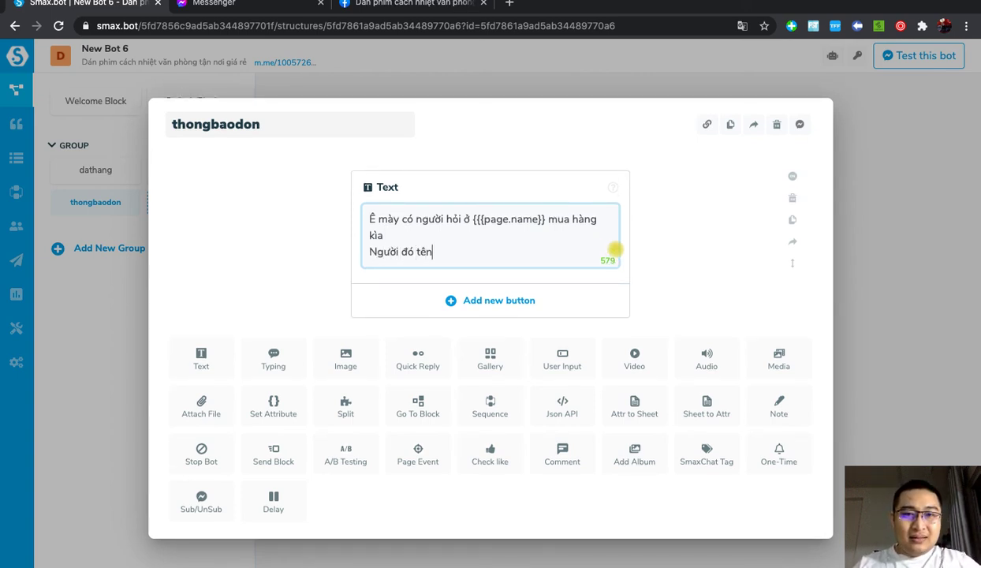
pyautogui.write(' la')
pyautogui.press('BackSpace')
pyautogui.write('à ')
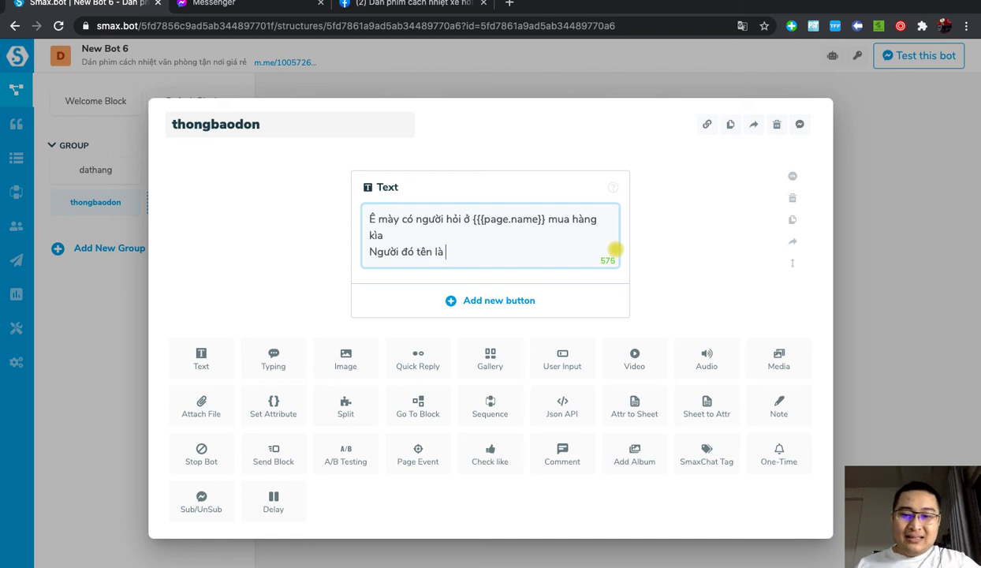
pyautogui.write('U')
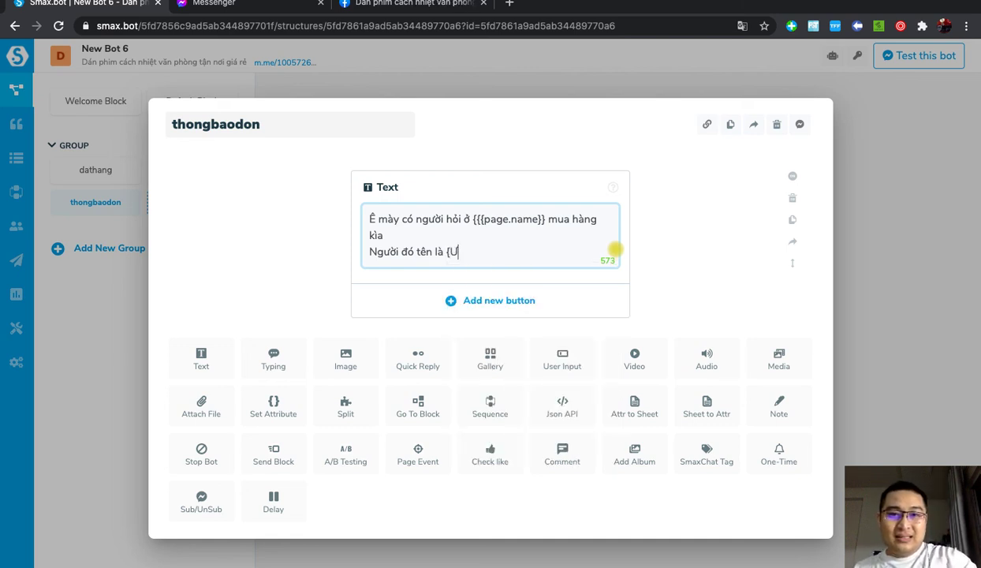
pyautogui.press('BackSpace')
pyautogui.write('{')
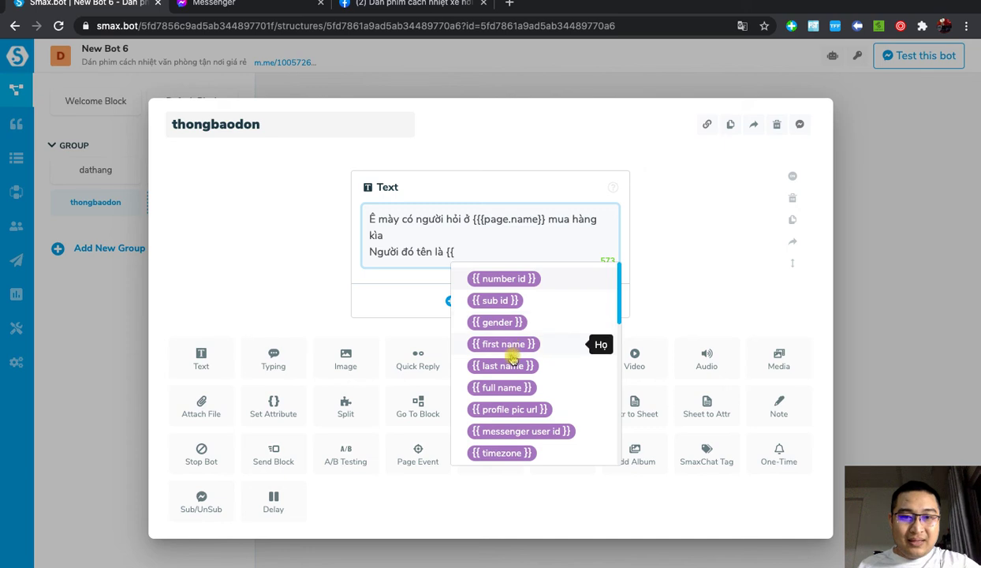
pyautogui.click(505, 388)
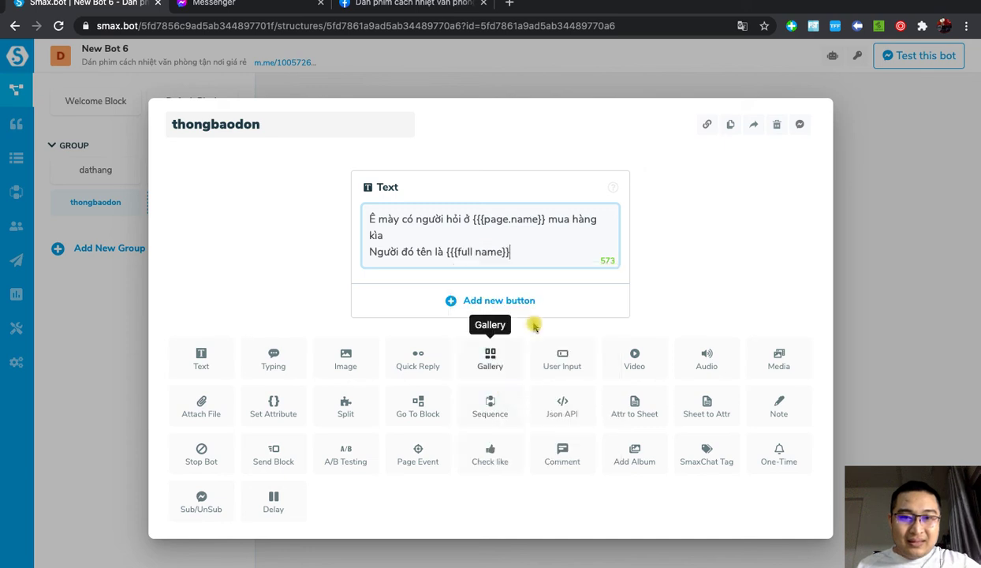
pyautogui.click(450, 251)
pyautogui.press('BackSpace')
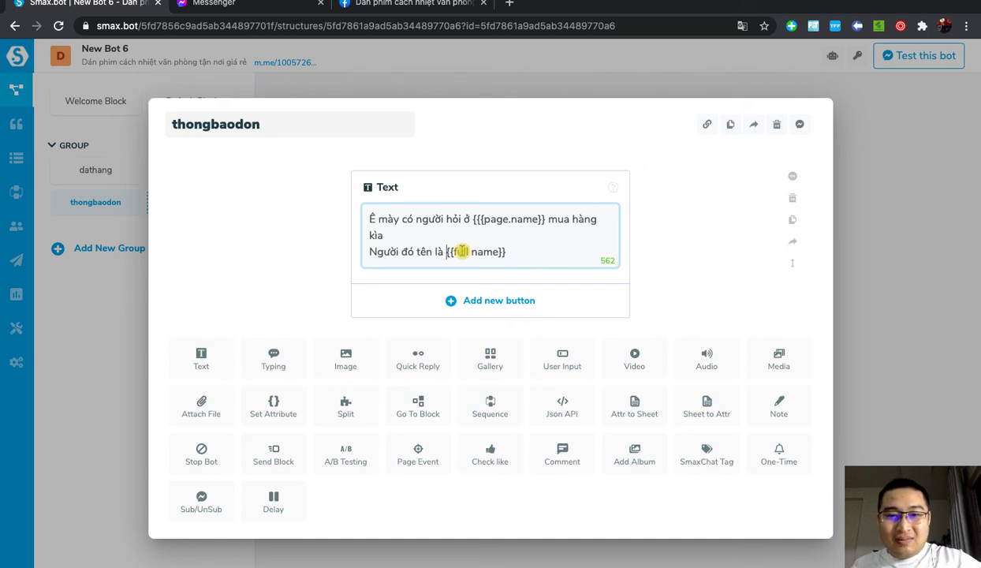
pyautogui.write('$')
pyautogui.click(553, 253)
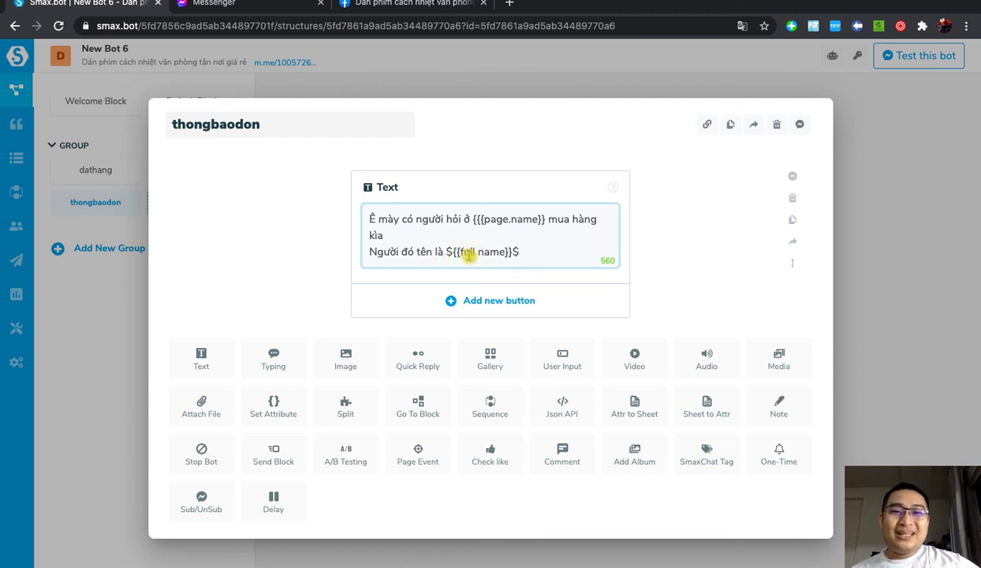
pyautogui.click(891, 272)
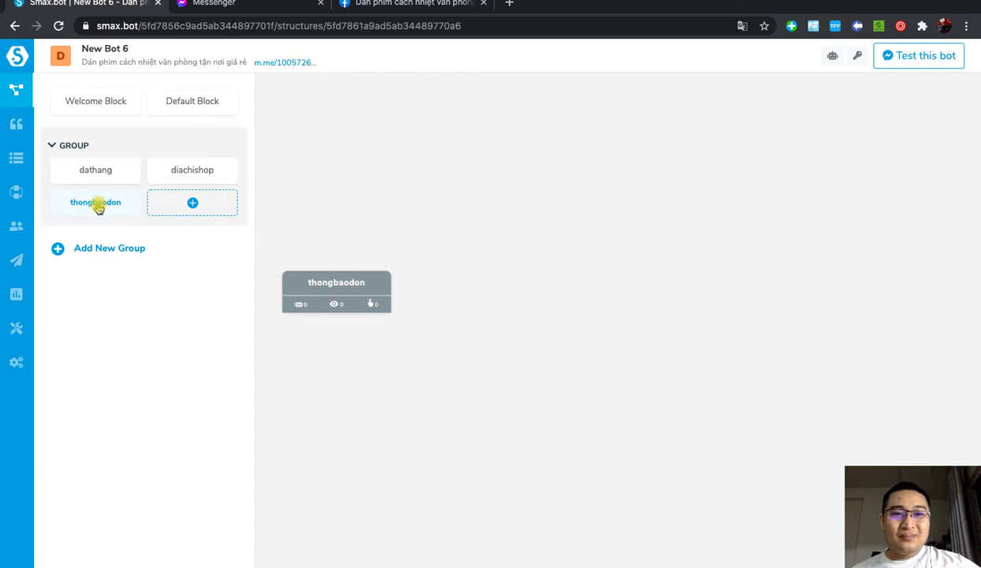
# Step: Copy the bot's m.me link and open it in a new tab of the Facebook window
pyautogui.click(384, 285)
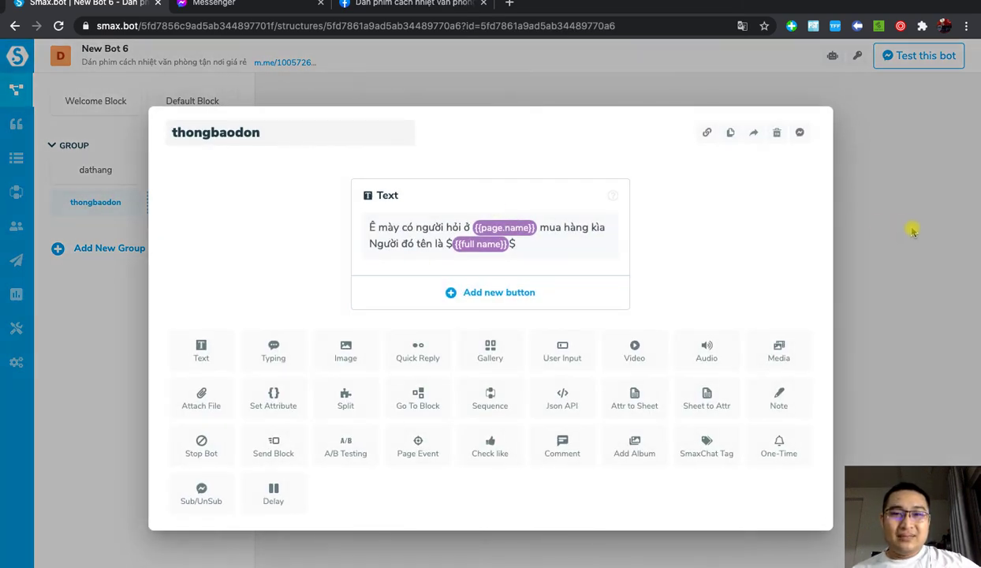
pyautogui.click(180, 99)
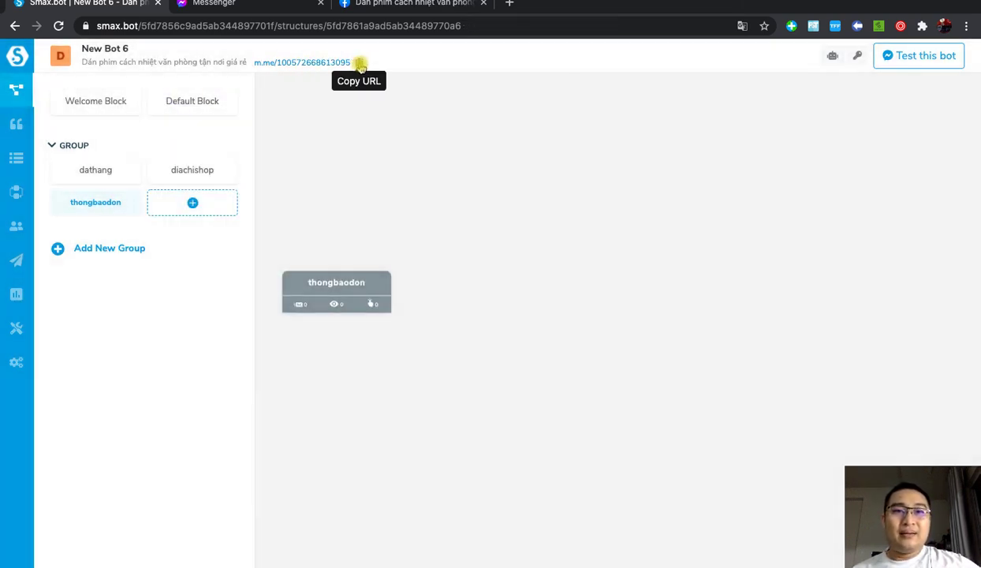
pyautogui.click(357, 63)
pyautogui.hotkey('ctrl', 'Up')
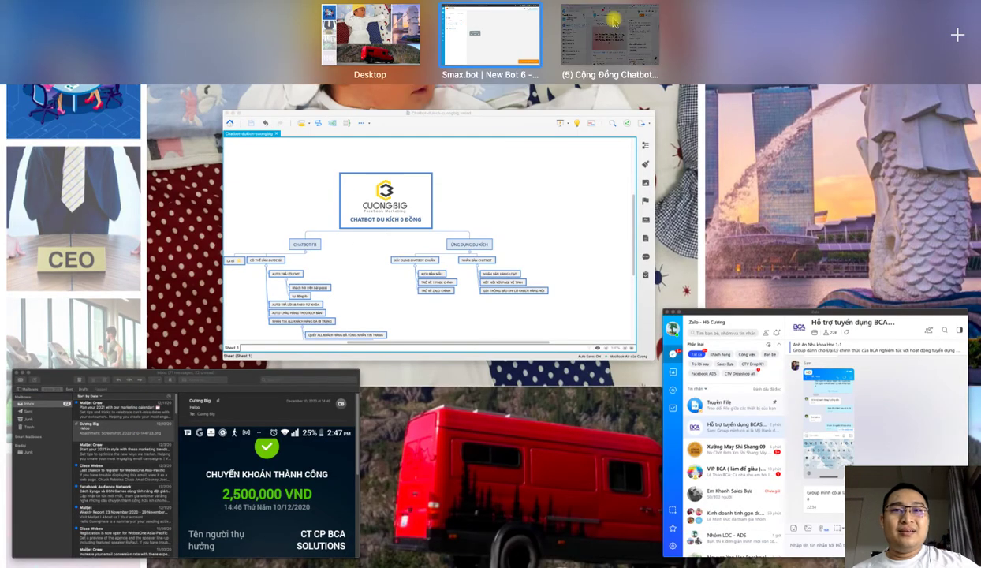
pyautogui.click(608, 31)
pyautogui.press('super+t')
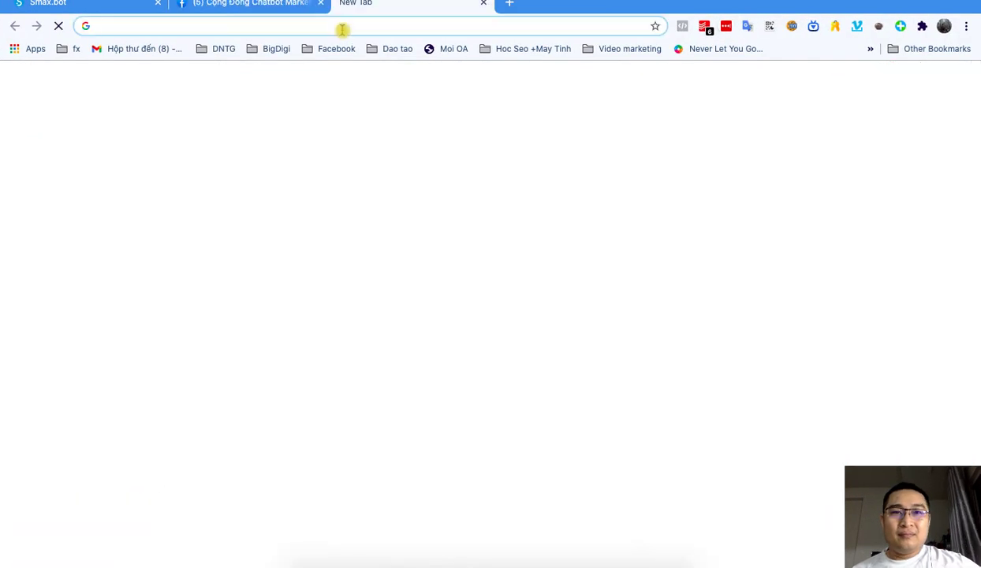
pyautogui.click(344, 29)
pyautogui.press('super+v')
pyautogui.press('Return')
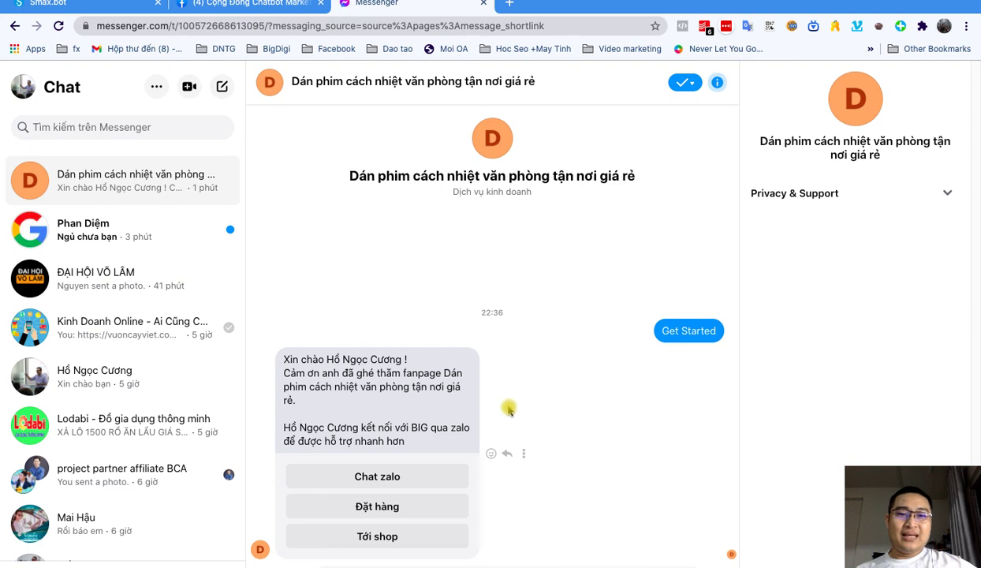
# Step: Choose Đặt hàng in Messenger to get the order reply, then return to Smax.bot
pyautogui.click(391, 505)
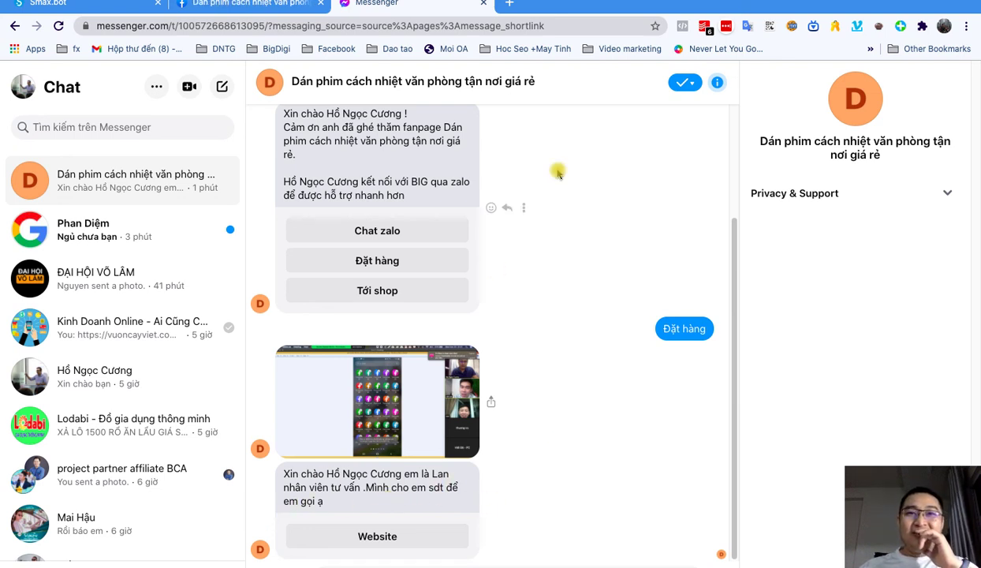
pyautogui.hotkey('ctrl', 'Up')
pyautogui.click(497, 44)
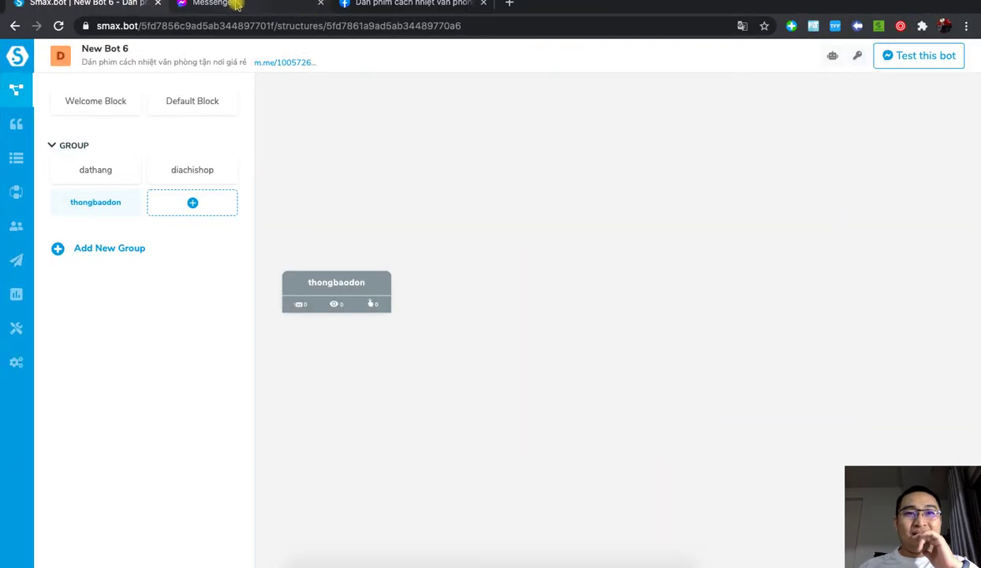
# Step: Check the car film and office film page conversations in the admin's Messenger
pyautogui.click(228, 4)
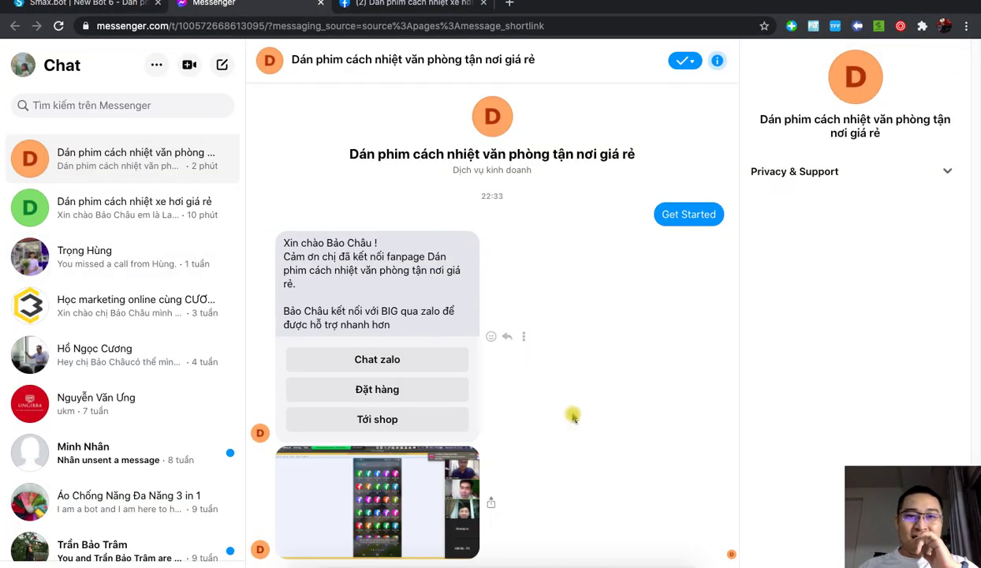
pyautogui.click(112, 211)
pyautogui.click(126, 165)
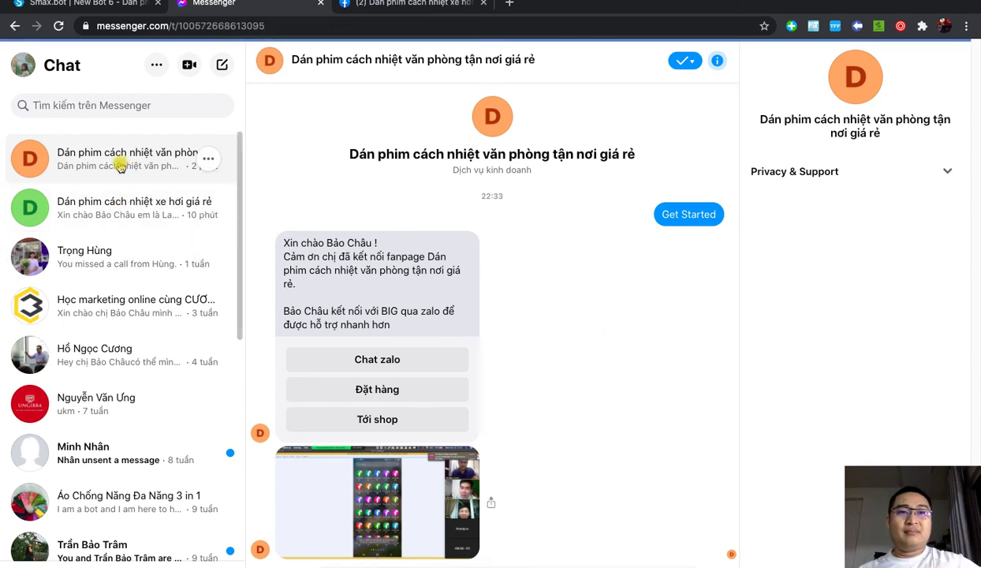
pyautogui.click(116, 198)
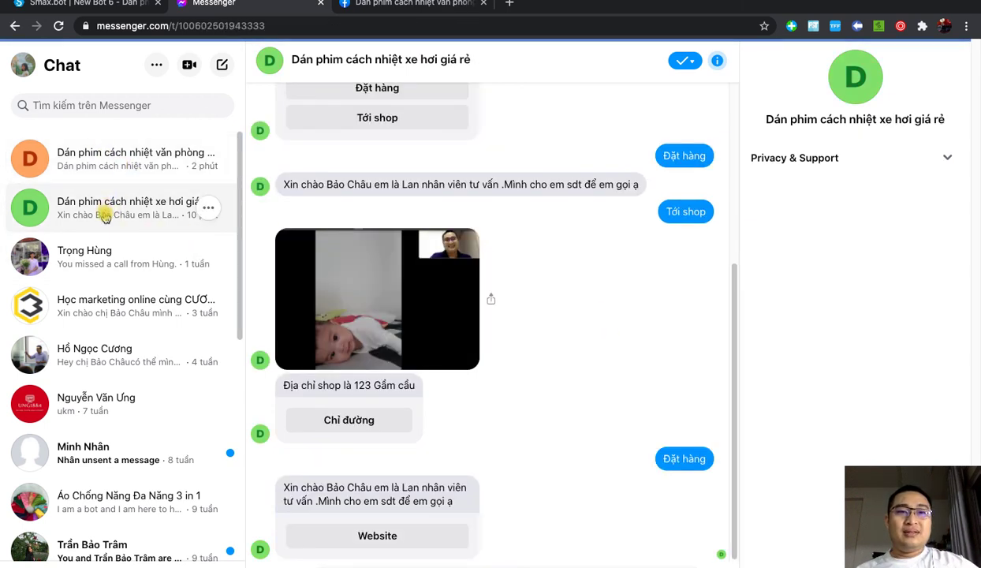
pyautogui.click(115, 170)
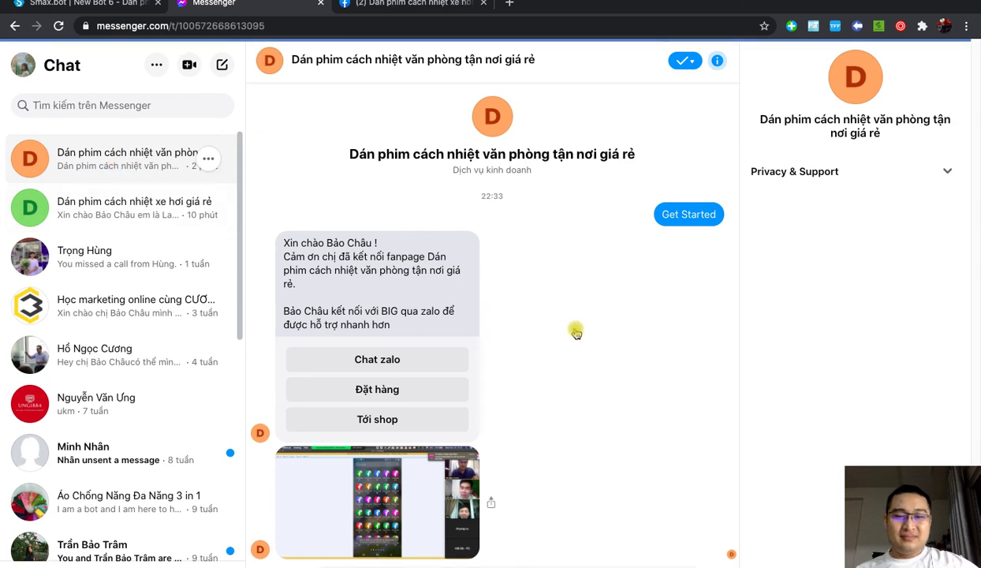
# Step: Check the Facebook page notifications for the Đặt hàng message, then return to Smax.bot
pyautogui.click(401, 5)
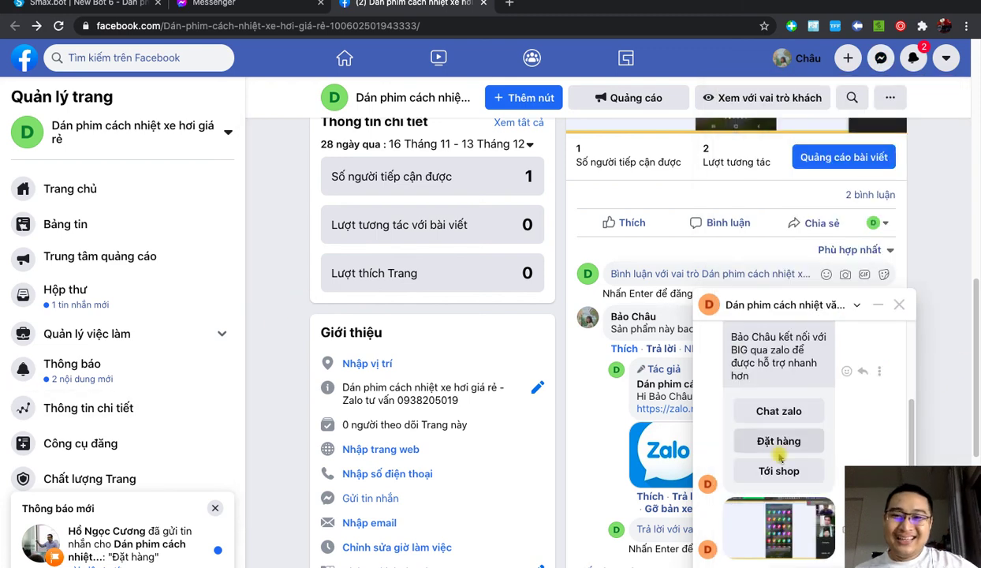
pyautogui.click(900, 304)
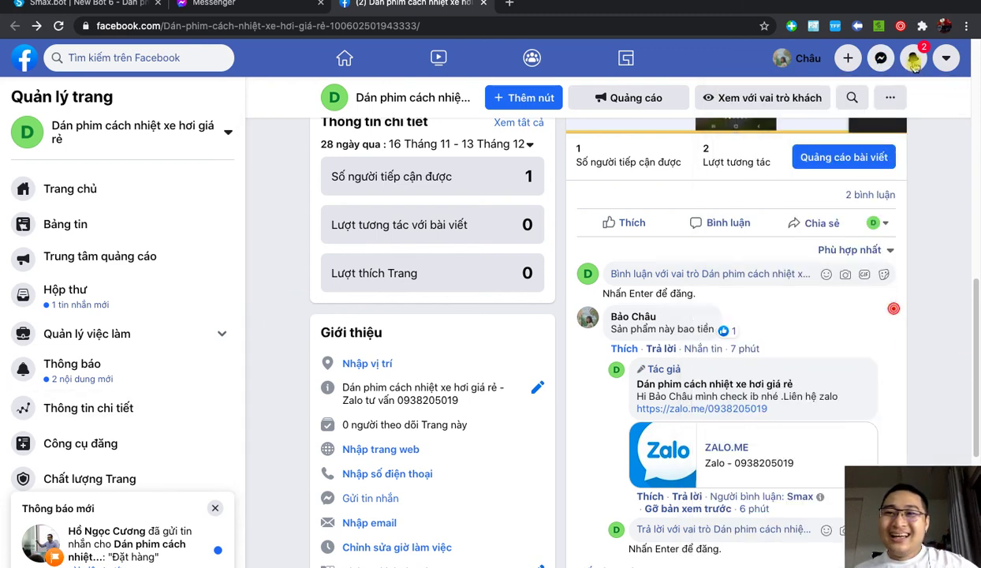
pyautogui.click(913, 60)
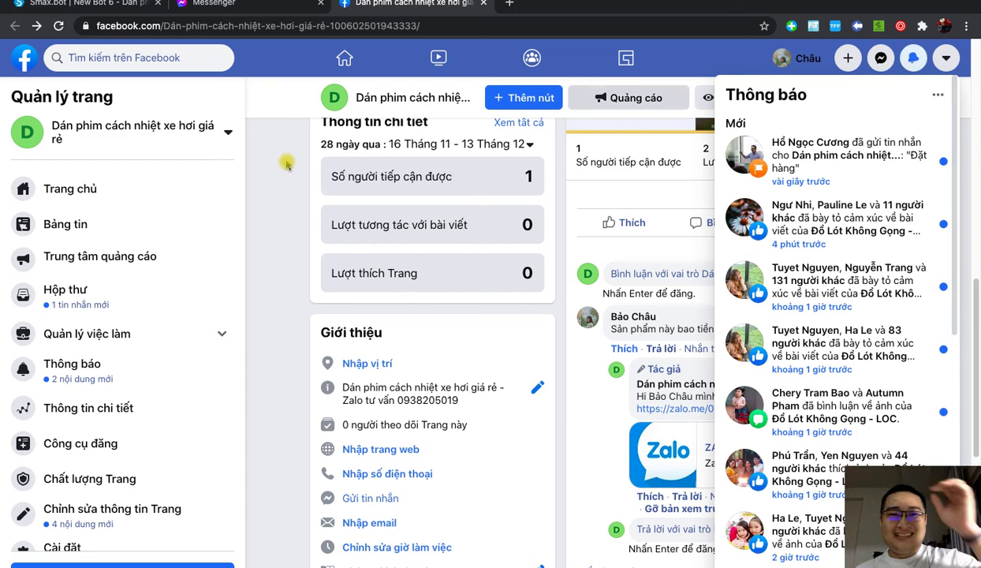
pyautogui.click(100, 4)
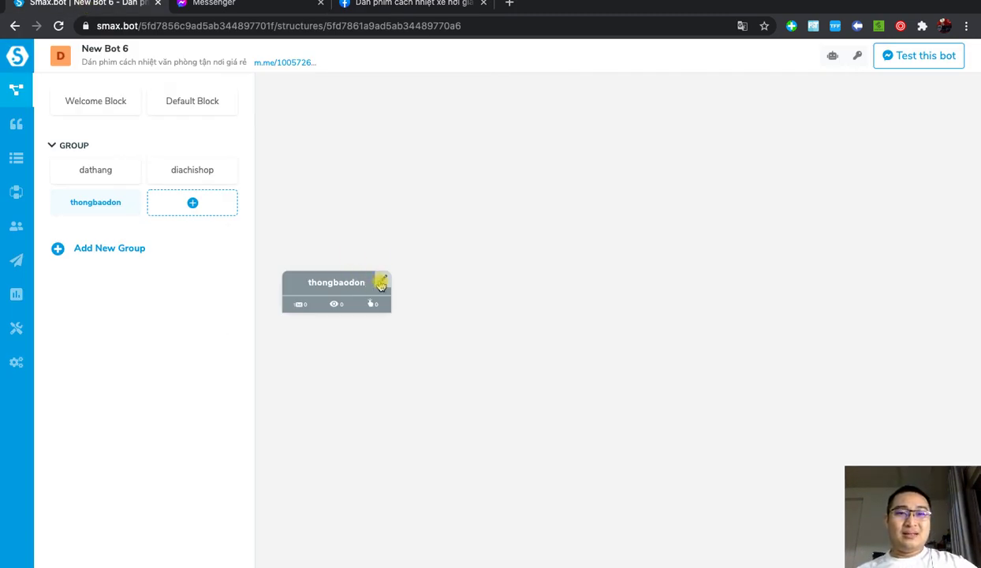
# Step: Tick the page admin account as a recipient of the dathang block's thongbaodon Send Block
pyautogui.click(380, 284)
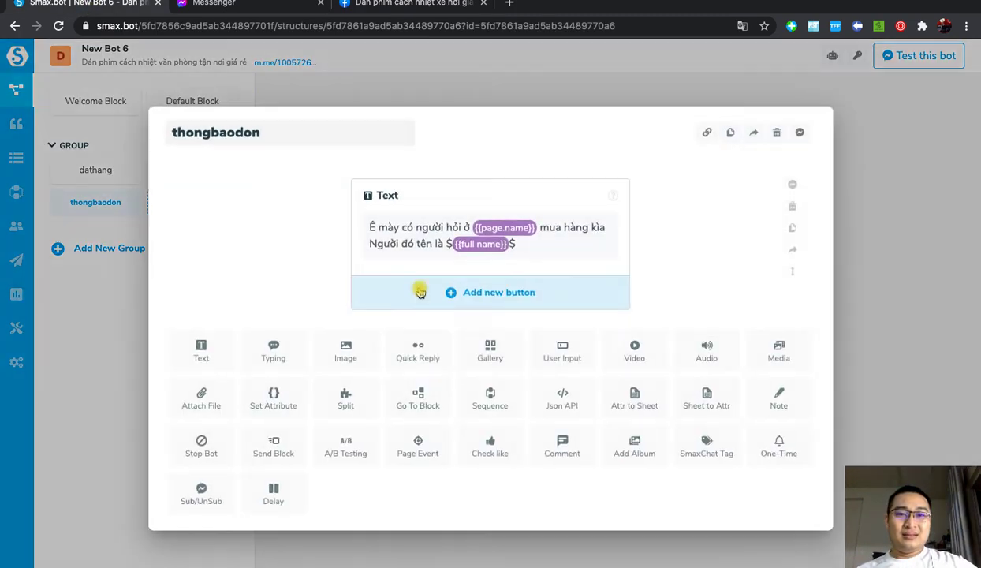
pyautogui.click(866, 257)
pyautogui.click(107, 169)
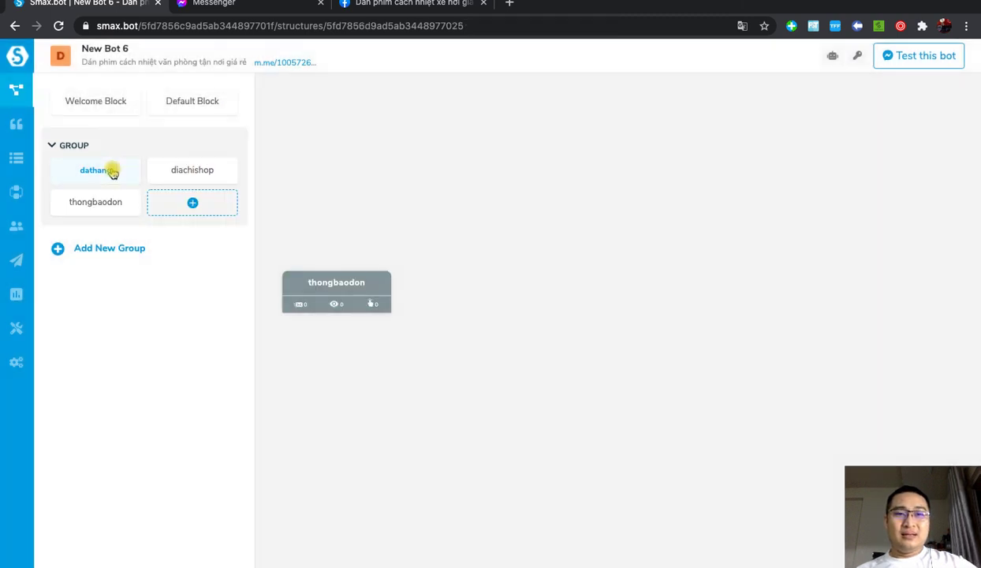
pyautogui.moveTo(378, 287)
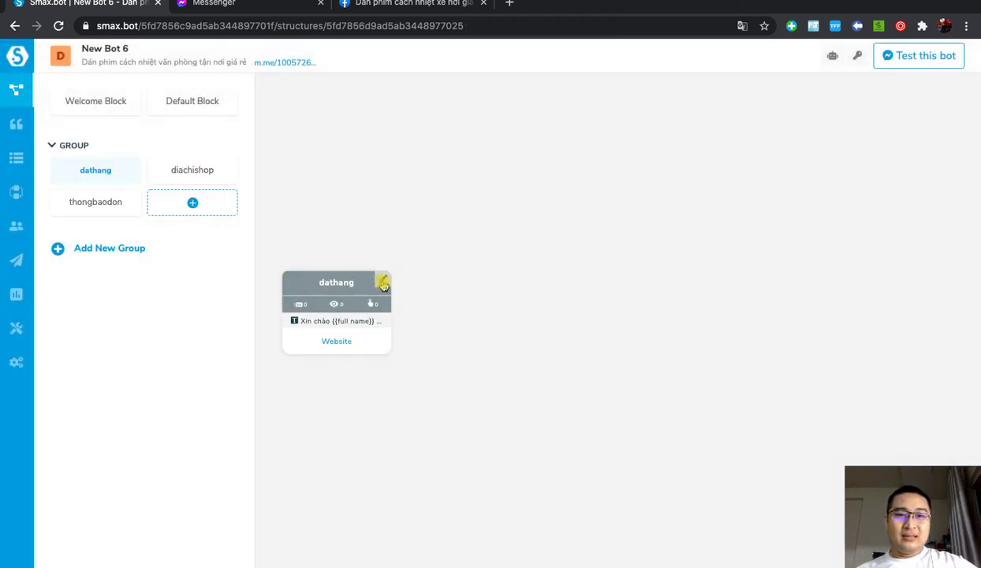
pyautogui.click(383, 284)
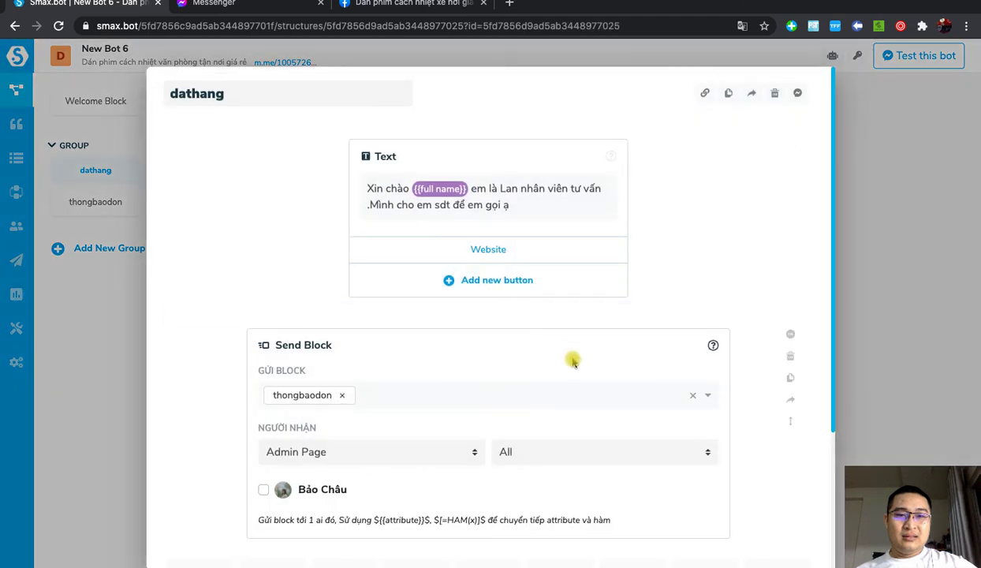
pyautogui.scroll(-3, 574, 358)
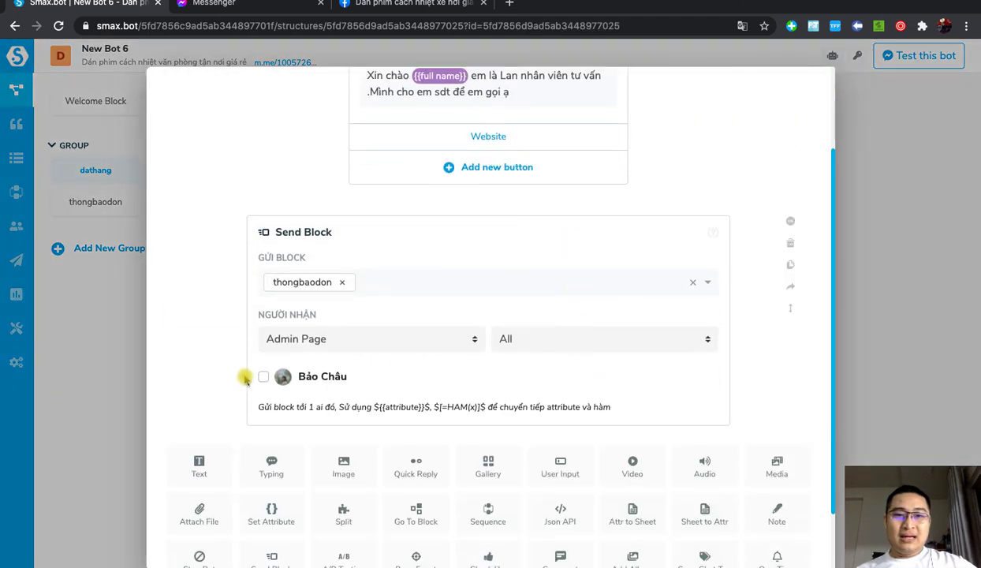
pyautogui.click(263, 377)
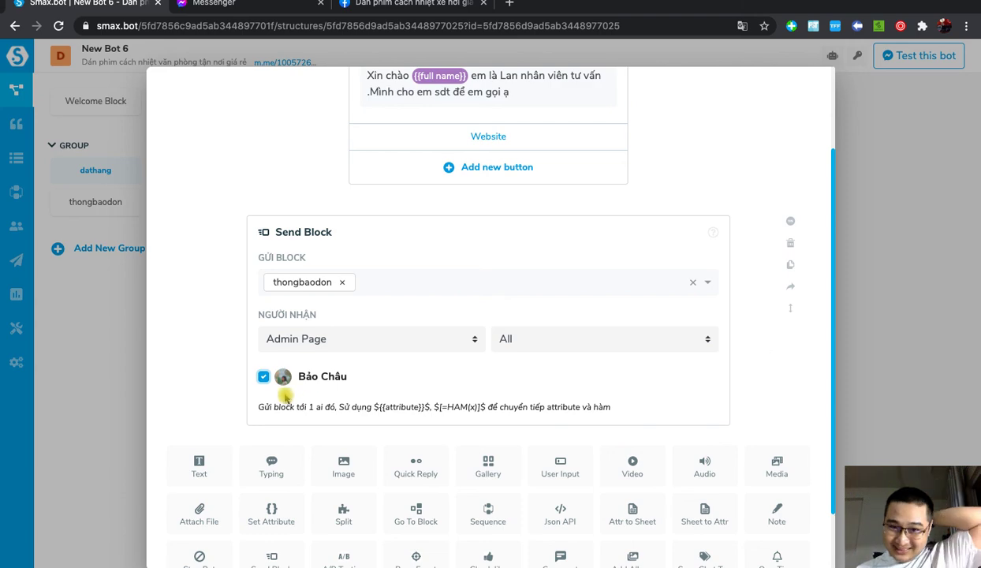
pyautogui.click(951, 324)
# Step: Order again (Đặt hàng) in the customer chat and check the admin's Messenger notification
pyautogui.hotkey('ctrl', 'Up')
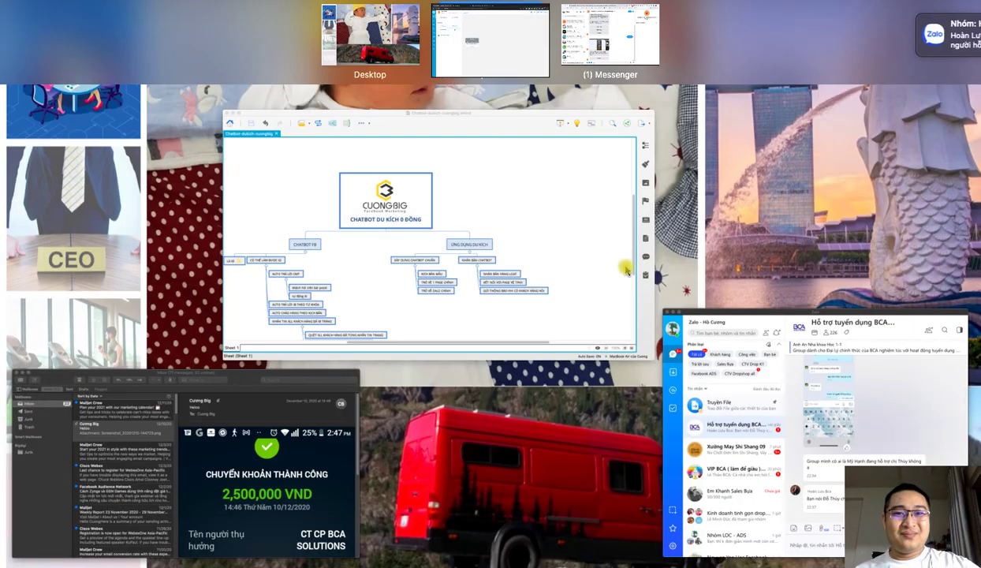
pyautogui.click(571, 34)
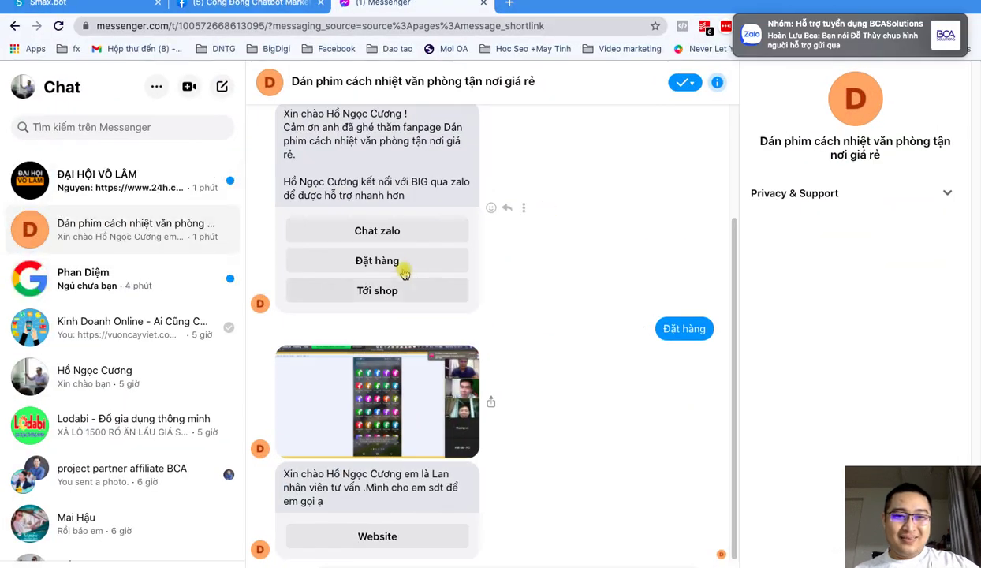
pyautogui.click(402, 266)
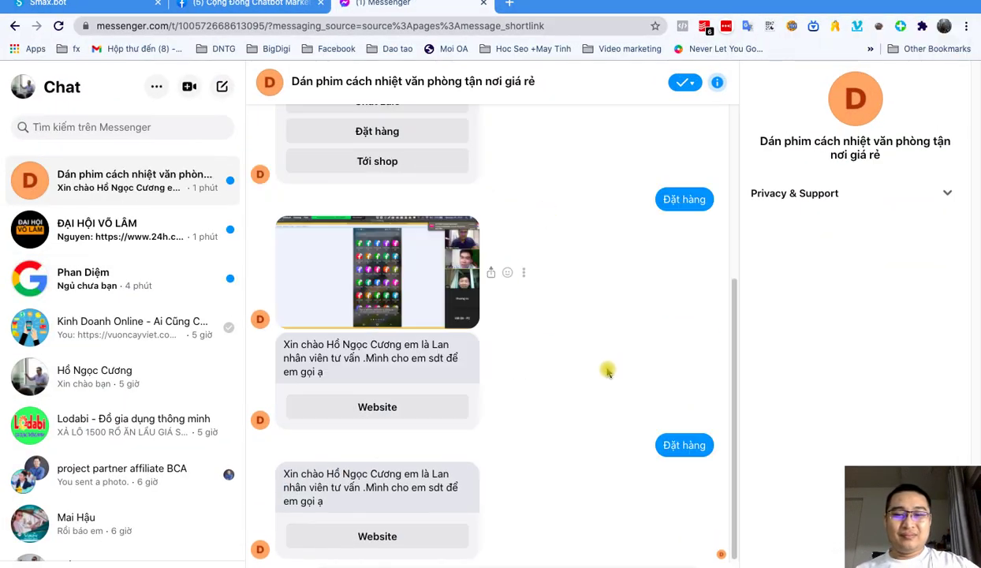
pyautogui.hotkey('ctrl', 'Up')
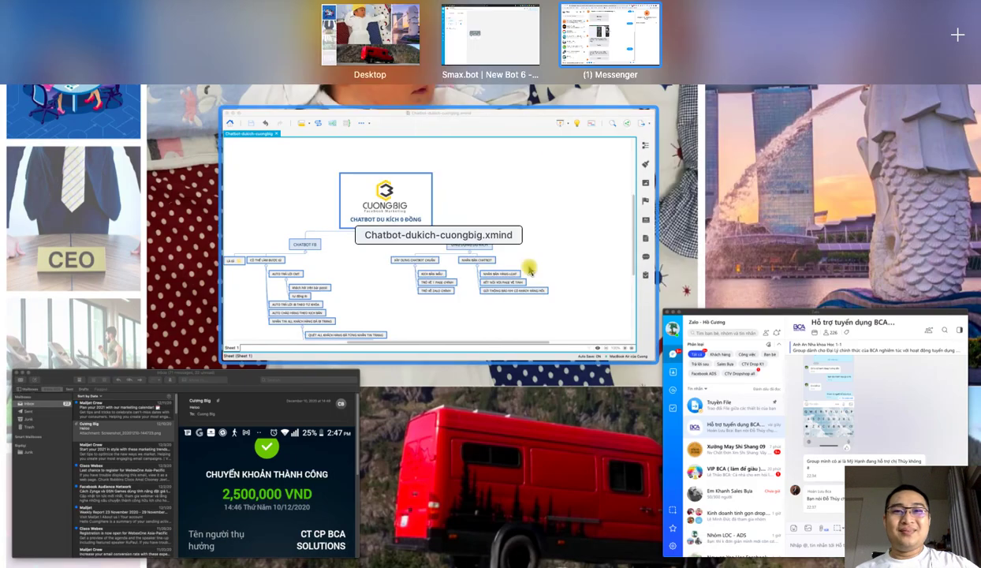
pyautogui.click(477, 44)
pyautogui.click(237, 6)
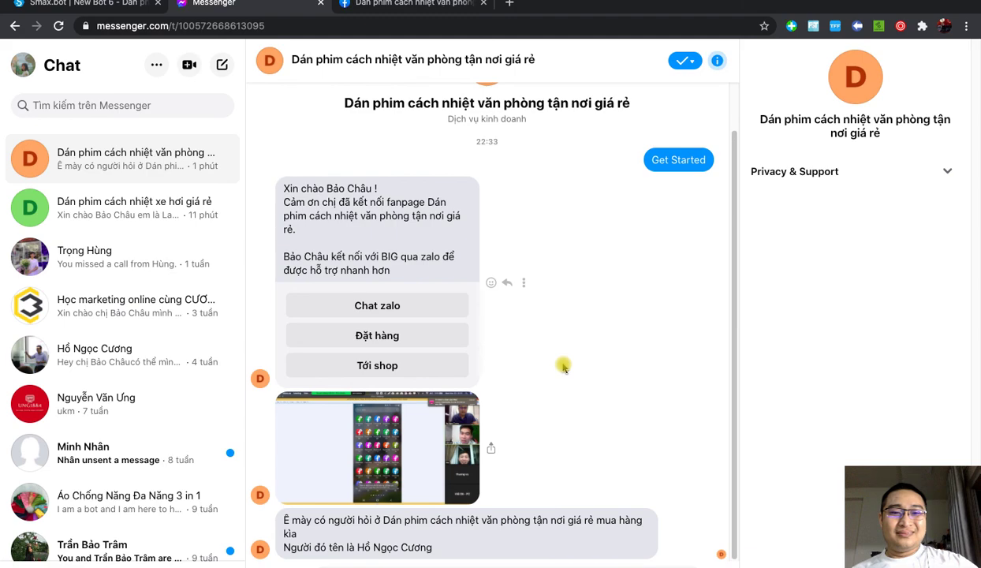
# Step: Bring up the XMind 'Chatbot du kích 0 đồng' mind map
pyautogui.hotkey('ctrl', 'Up')
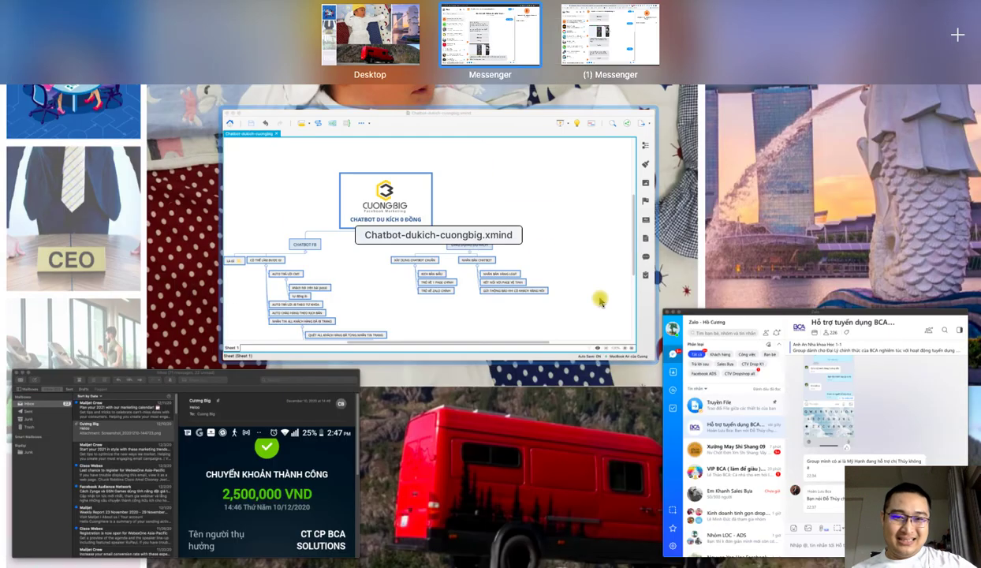
pyautogui.click(598, 295)
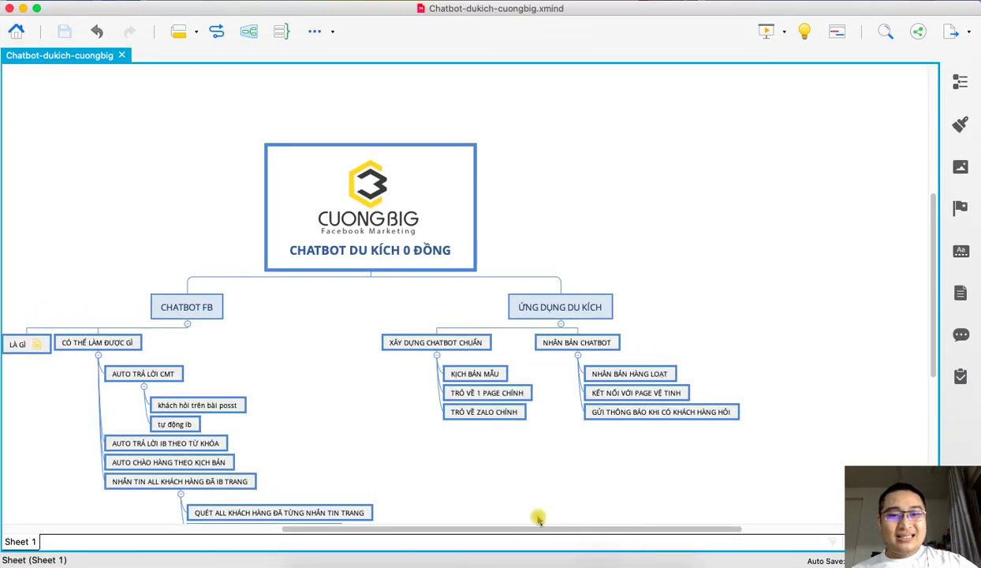
pyautogui.hscroll(-4, 521, 518)
pyautogui.scroll(-3, 556, 448)
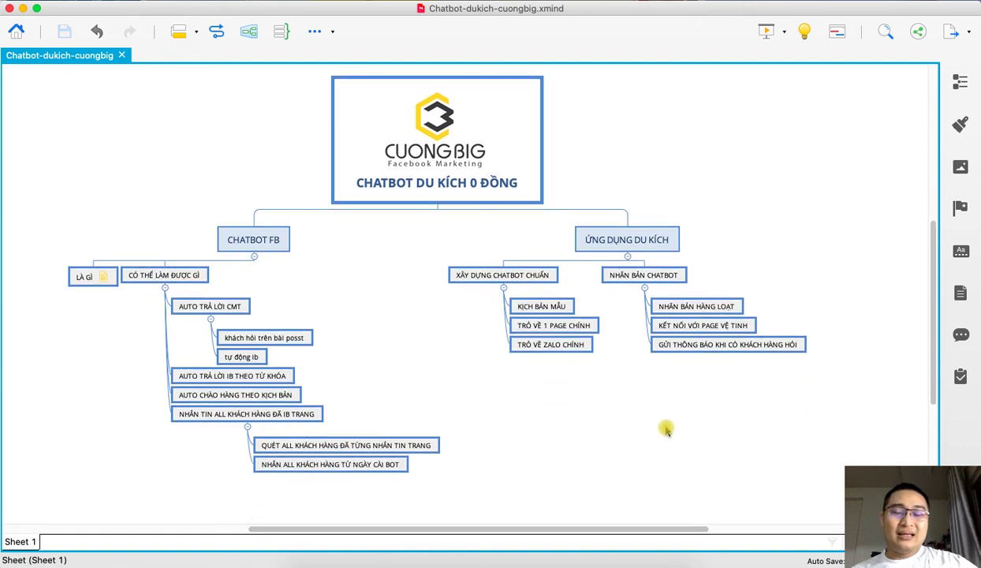